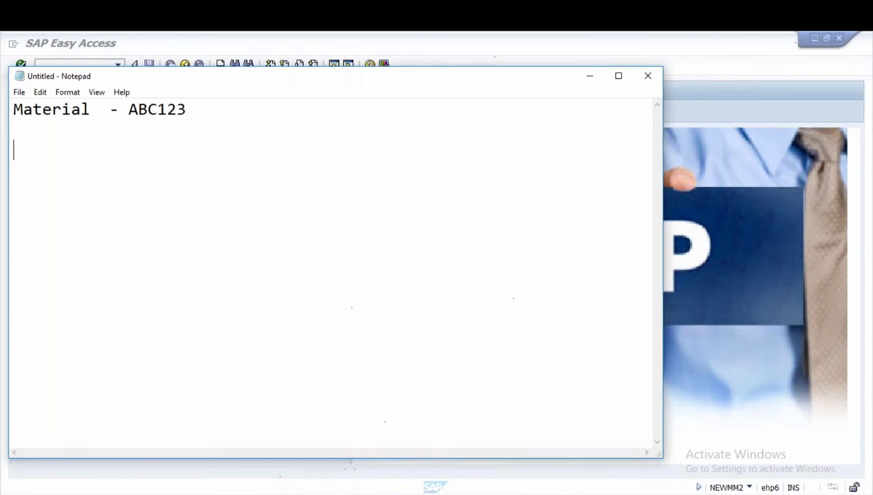
- Add the line "Vendor - A" below the material entry in the note
{"action": "type", "text": "VEN"}
{"action": "key", "text": "BackSpace"}
{"action": "key", "text": "BackSpace"}
{"action": "key", "text": "Caps_Lock"}
{"action": "type", "text": "endor -"}
{"action": "key", "text": "Caps_Lock"}
{"action": "type", "text": "A"}
{"action": "key", "text": "Return"}
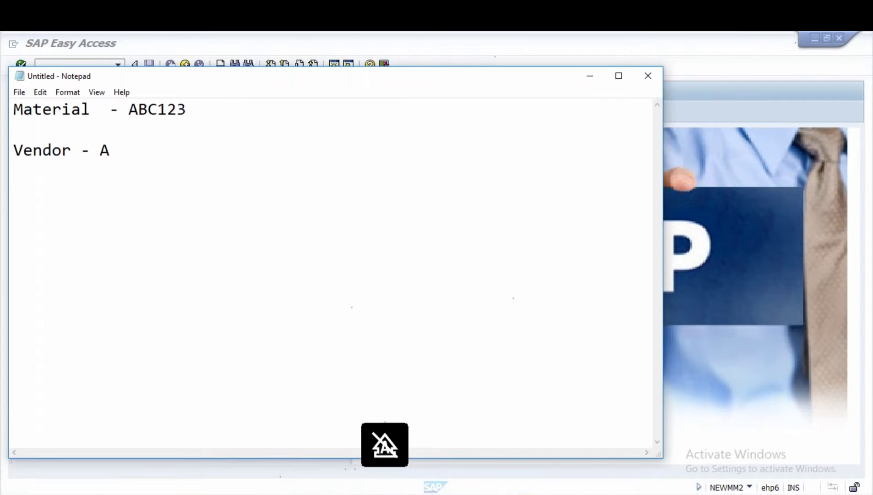
- Add the lines "vendor - B" and "Vendor - C" under the first vendor in the note
{"action": "key", "text": "Caps_Lock"}
{"action": "type", "text": "vendor -"}
{"action": "key", "text": "Caps_Lock"}
{"action": "type", "text": "B"}
{"action": "key", "text": "Caps_Lock"}
{"action": "key", "text": "Return"}
{"action": "key", "text": "Caps_Lock"}
{"action": "type", "text": "V"}
{"action": "key", "text": "Caps_Lock"}
{"action": "type", "text": "endor -"}
{"action": "key", "text": "Caps_Lock"}
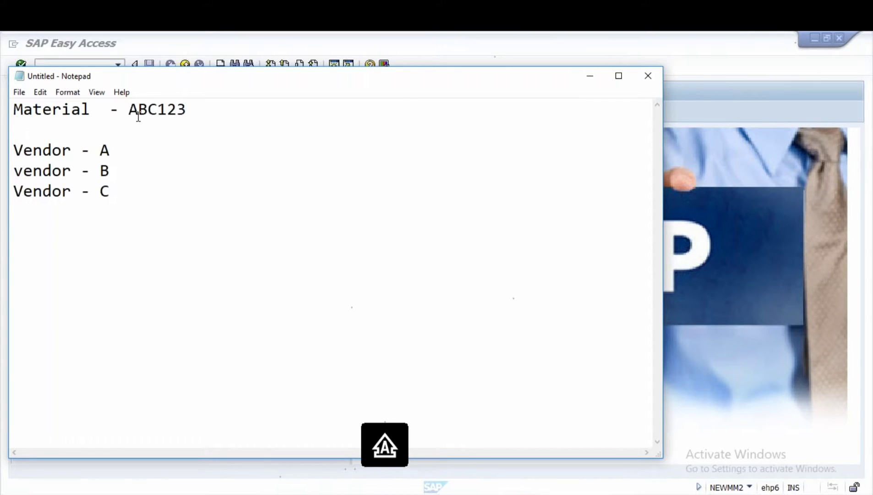
{"action": "left_click_drag", "start_coordinate": [128, 110], "coordinate": [186, 110]}
{"action": "left_click", "coordinate": [118, 192]}
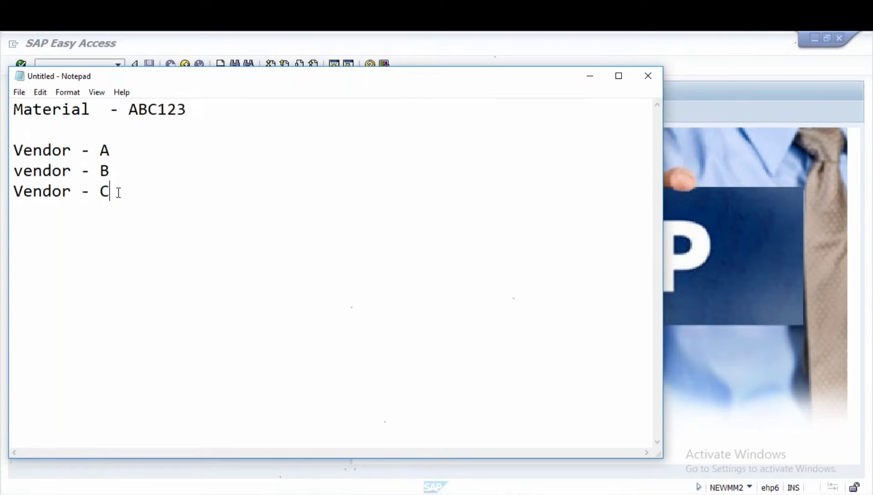
{"action": "double_click", "coordinate": [118, 175]}
{"action": "left_click", "coordinate": [116, 159]}
{"action": "left_click_drag", "start_coordinate": [133, 109], "coordinate": [184, 111]}
{"action": "left_click", "coordinate": [185, 111]}
{"action": "left_click_drag", "start_coordinate": [132, 109], "coordinate": [184, 110]}
{"action": "left_click", "coordinate": [125, 155]}
{"action": "left_click", "coordinate": [119, 170]}
{"action": "left_click", "coordinate": [148, 196]}
- Switch to SAP Easy Access and open the source list maintenance transaction ME01 from the purchasing master data
{"action": "left_click", "coordinate": [451, 494]}
{"action": "left_click", "coordinate": [396, 444]}
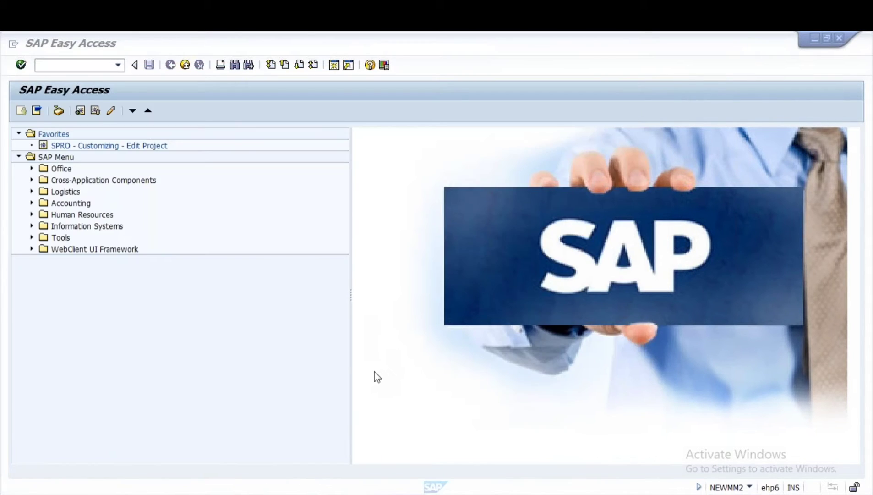
{"action": "left_click", "coordinate": [374, 372]}
{"action": "left_click", "coordinate": [32, 191]}
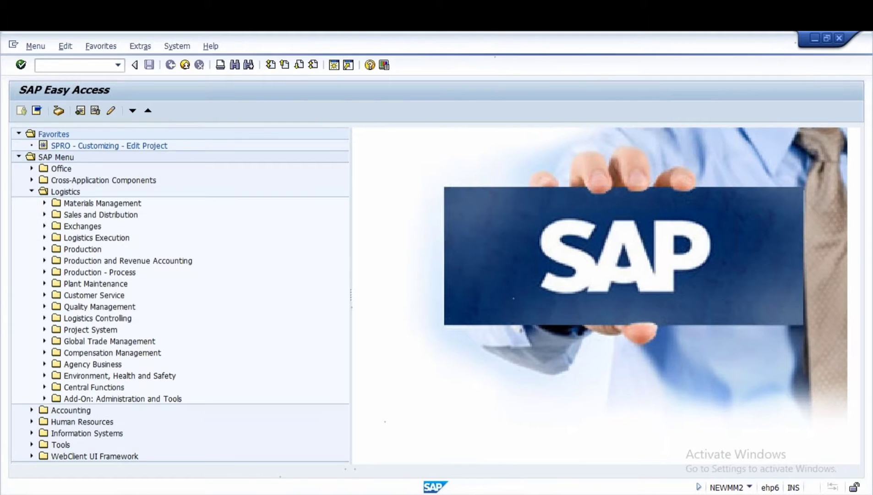
{"action": "left_click", "coordinate": [44, 203]}
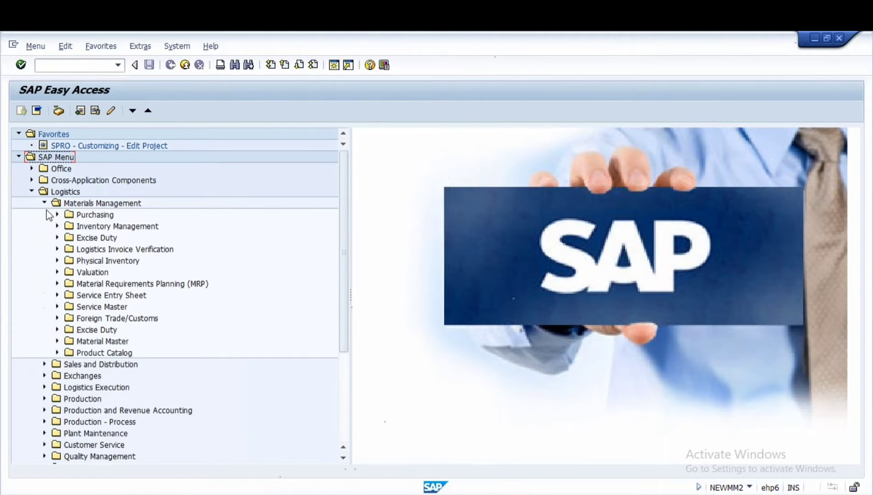
{"action": "left_click", "coordinate": [57, 214]}
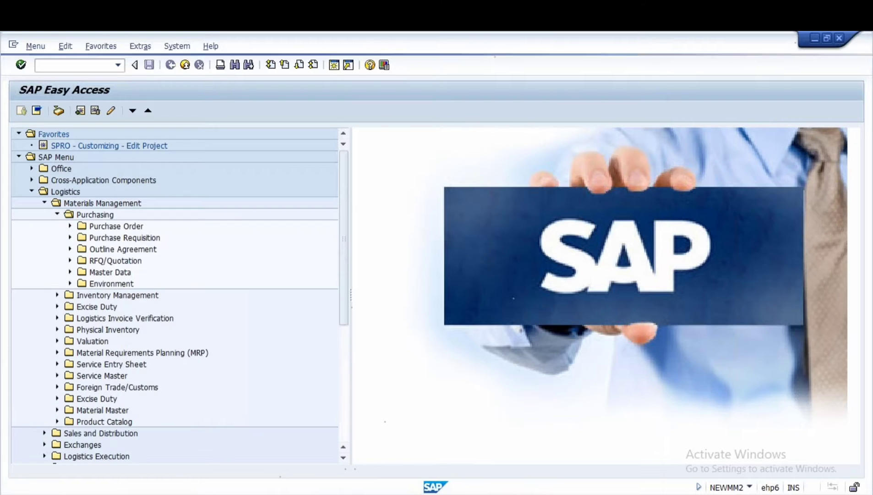
{"action": "left_click", "coordinate": [70, 272]}
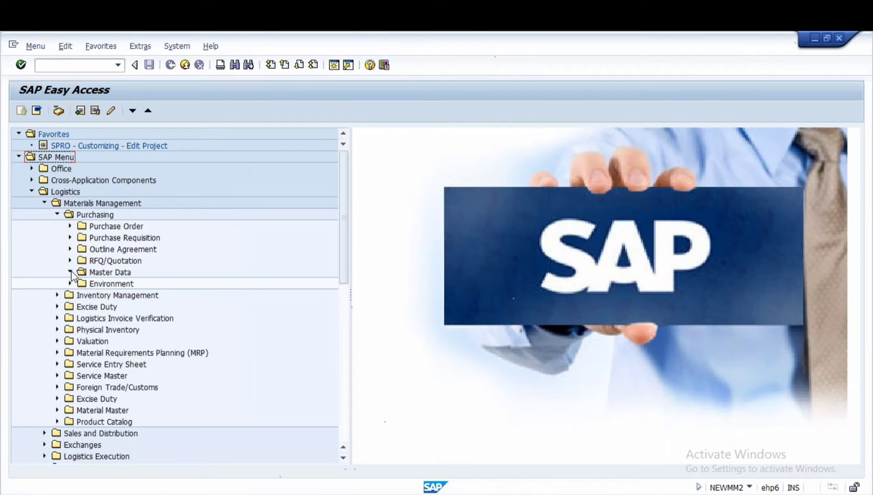
{"action": "left_click", "coordinate": [124, 297]}
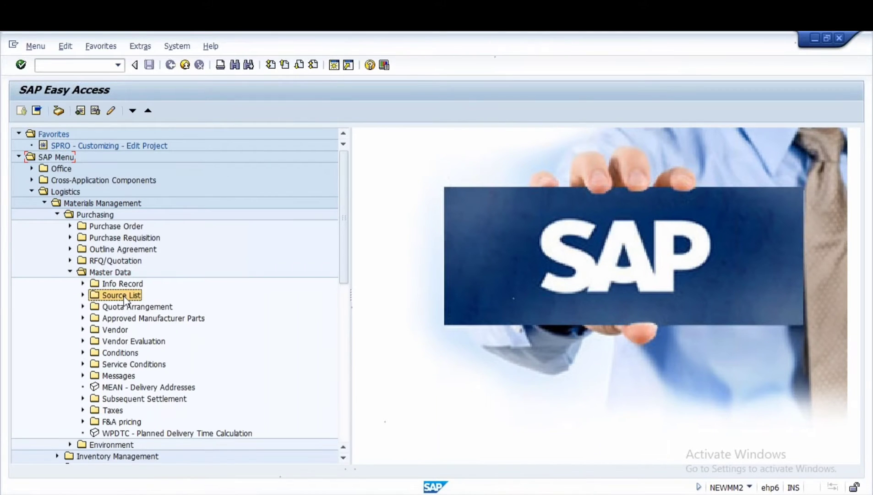
{"action": "left_click", "coordinate": [83, 295]}
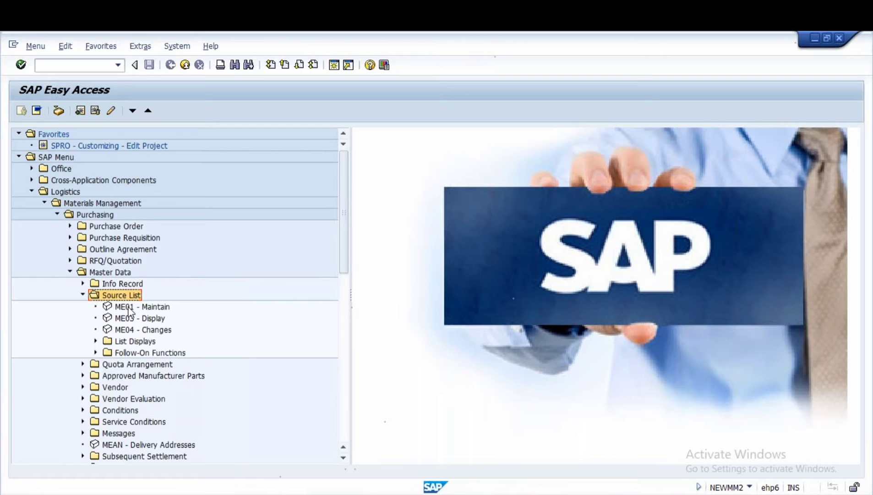
{"action": "double_click", "coordinate": [130, 307]}
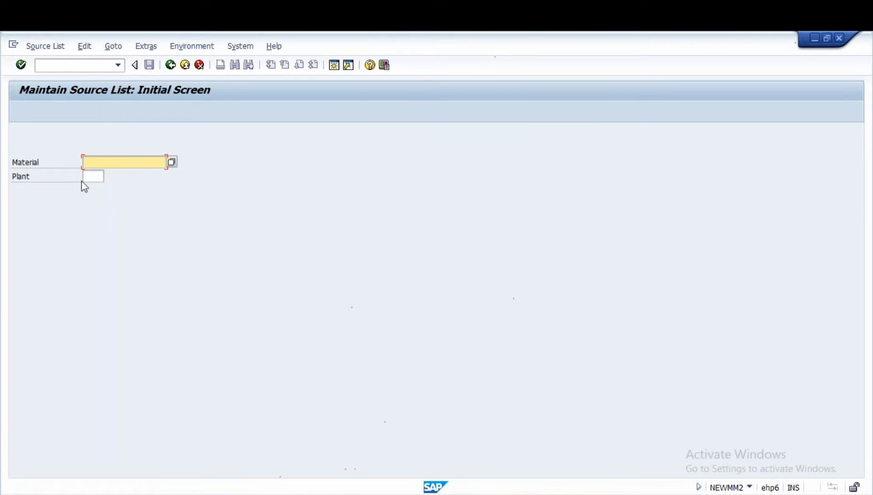
- Open the Materials List transaction MM60 in a new session
{"action": "left_click", "coordinate": [334, 65]}
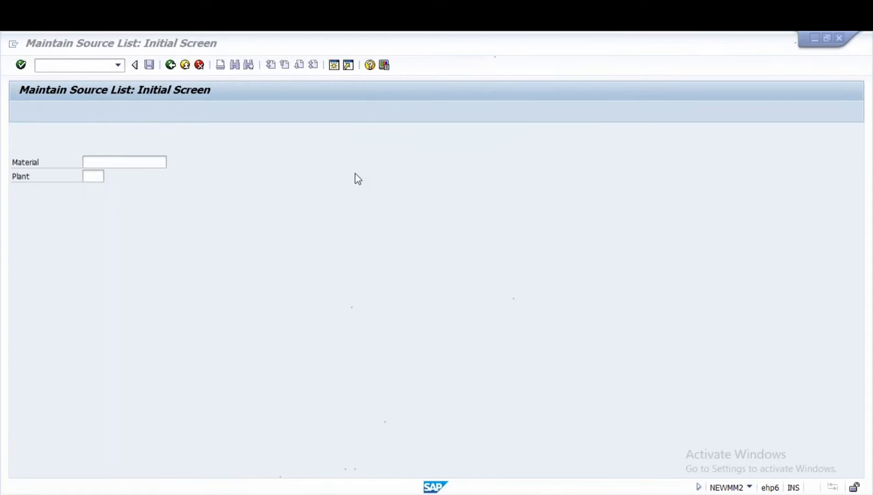
{"action": "type", "text": "MM6"}
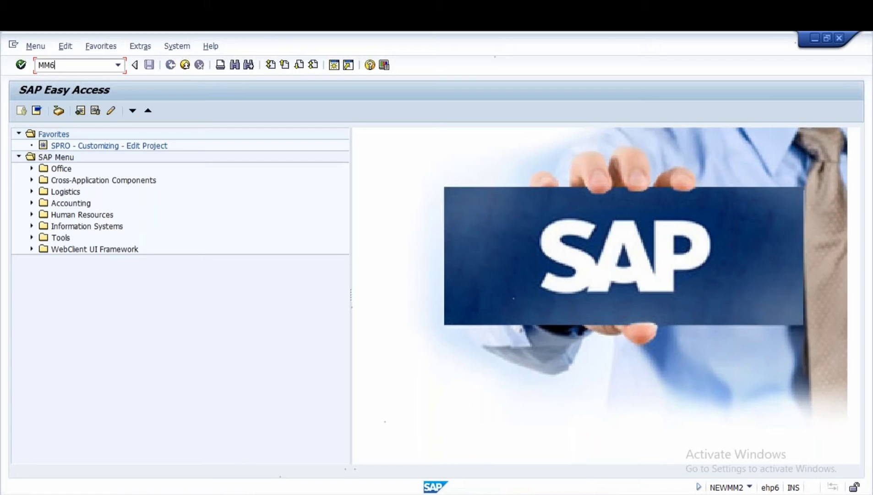
{"action": "type", "text": "0"}
{"action": "key", "text": "BackSpace"}
{"action": "key", "text": "BackSpace"}
{"action": "key", "text": "BackSpace"}
{"action": "type", "text": "MM60"}
{"action": "key", "text": "Return"}
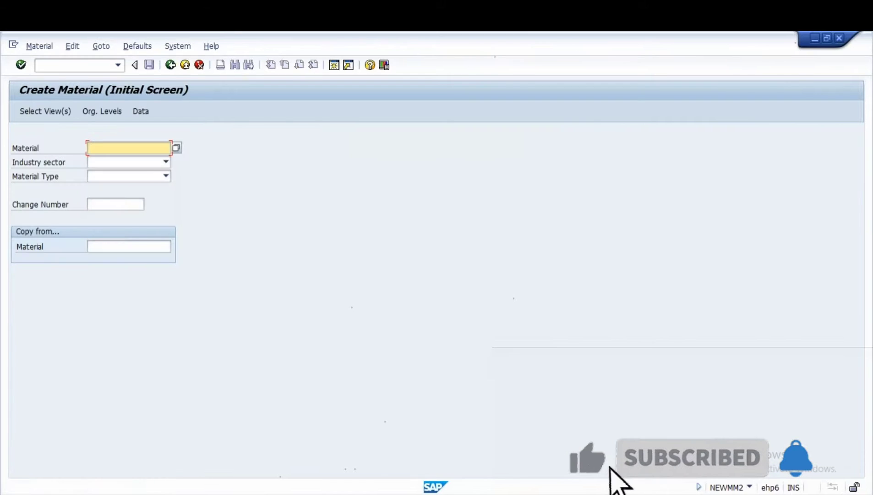
{"action": "left_click", "coordinate": [170, 66]}
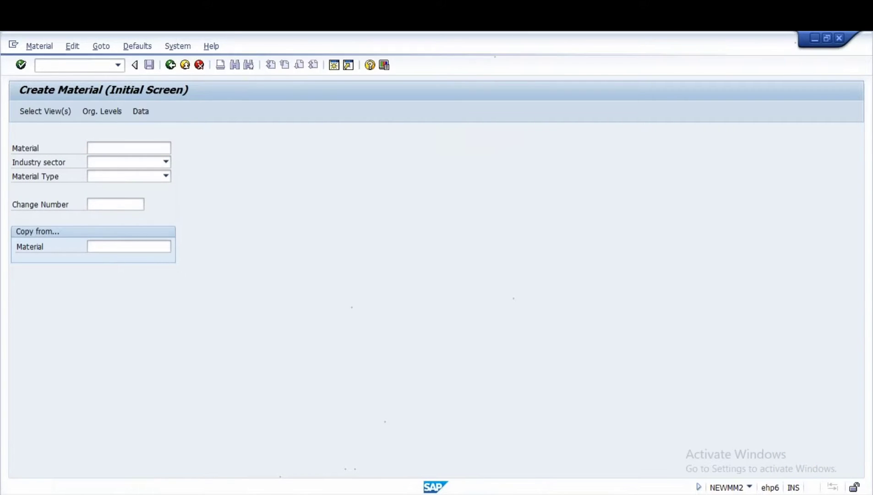
{"action": "type", "text": "MM60"}
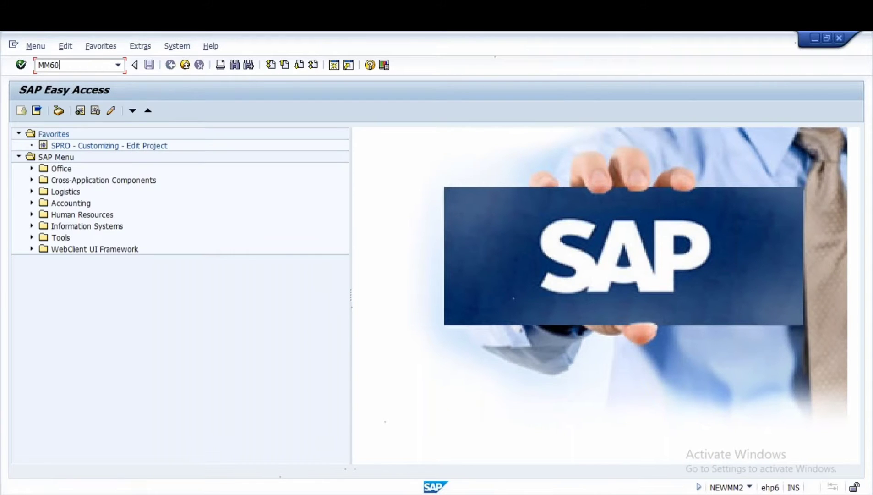
{"action": "key", "text": "Return"}
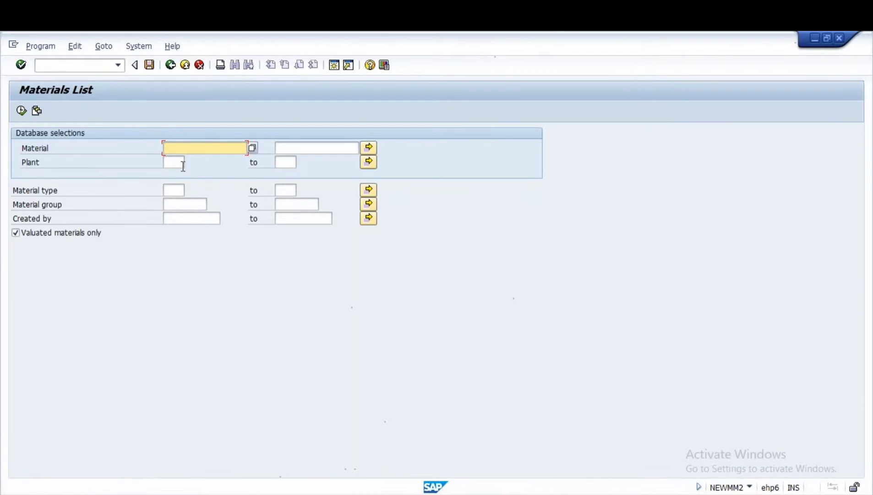
- Run the materials list for plant 1000, restricted to the creator's user ID
{"action": "double_click", "coordinate": [180, 164]}
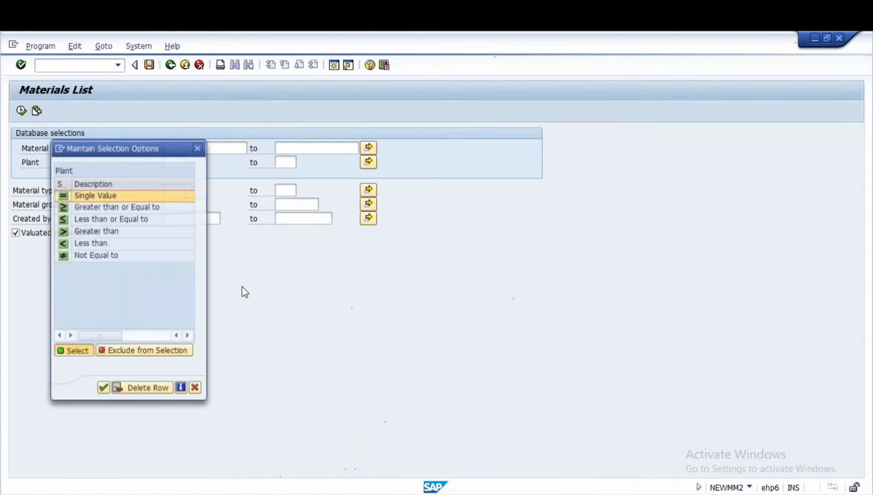
{"action": "left_click", "coordinate": [196, 391]}
{"action": "type", "text": "1000"}
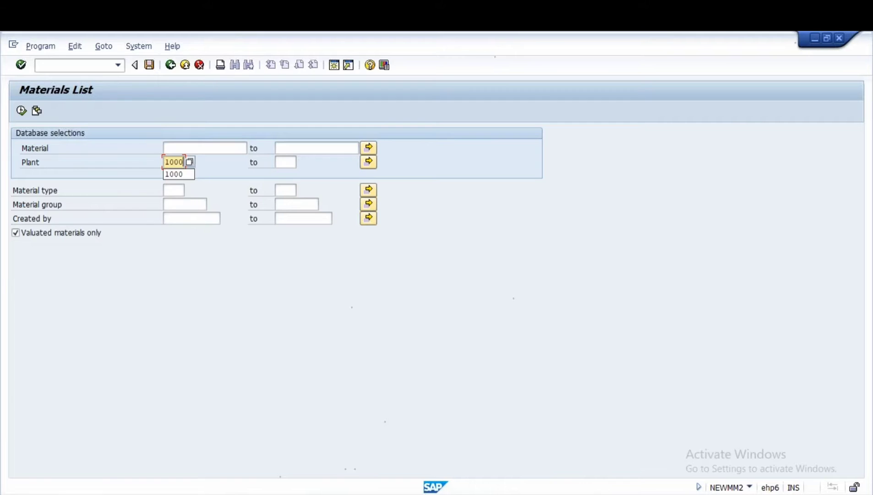
{"action": "left_click", "coordinate": [193, 219]}
{"action": "left_click", "coordinate": [187, 228]}
{"action": "left_click", "coordinate": [21, 111]}
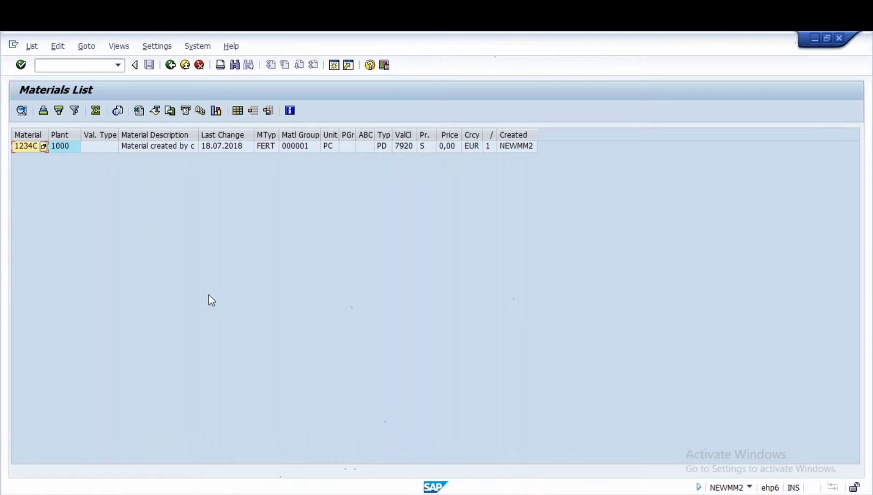
- Leave the materials list and start the Create Material transaction MM01
{"action": "left_click", "coordinate": [170, 65]}
{"action": "key", "text": "F3"}
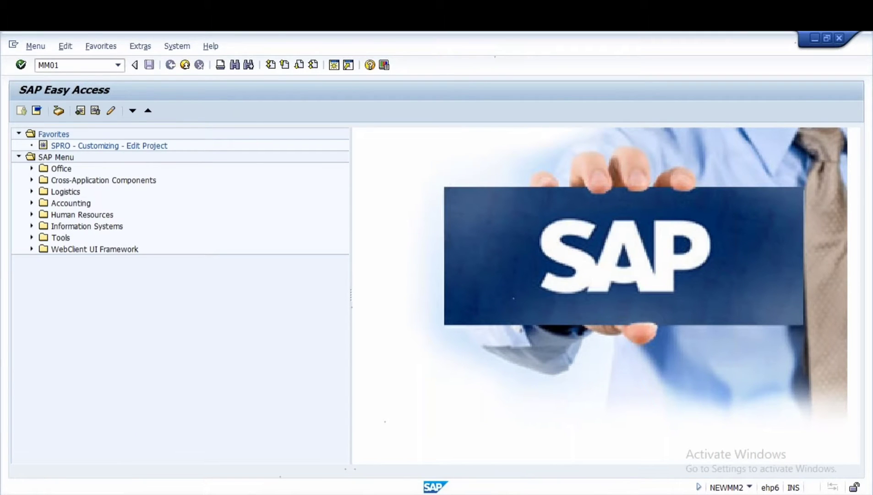
{"action": "key", "text": "Return"}
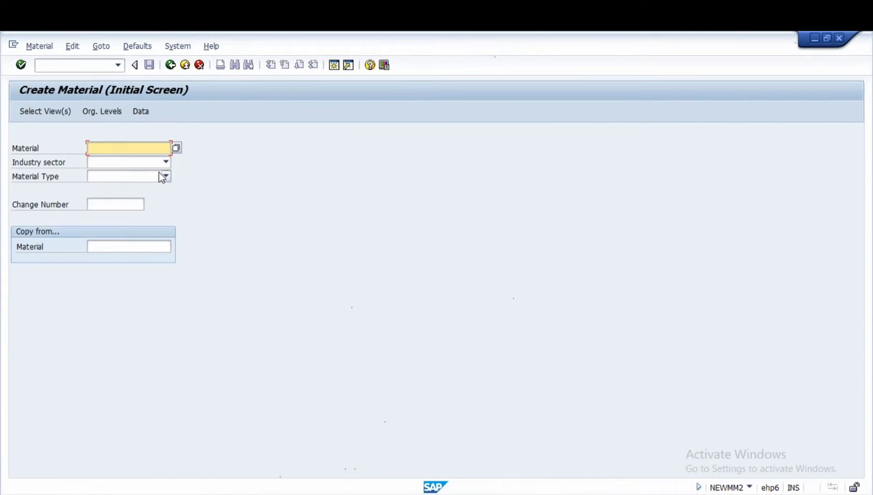
- Set the new material's industry sector to Mechanical Engineering and its material type to Raw material
{"action": "left_click", "coordinate": [166, 161]}
{"action": "scroll", "coordinate": [117, 255], "scroll_direction": "down", "scroll_amount": 3}
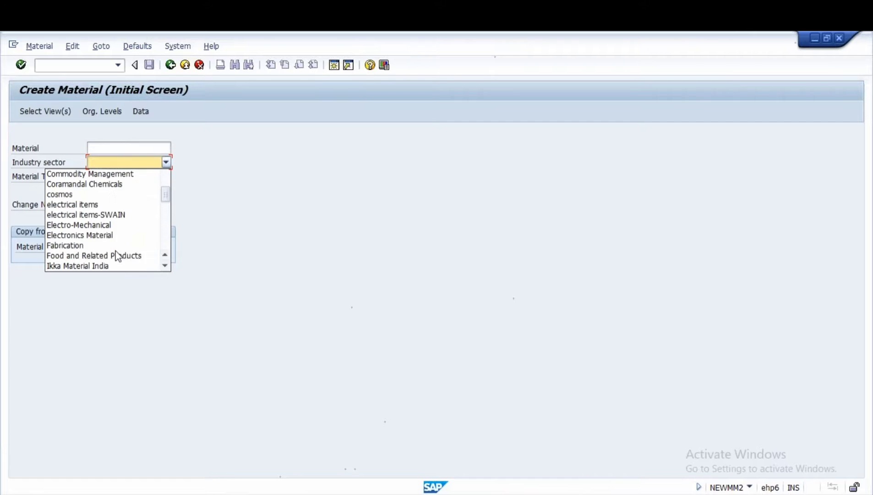
{"action": "scroll", "coordinate": [103, 241], "scroll_direction": "down", "scroll_amount": 2}
{"action": "scroll", "coordinate": [103, 241], "scroll_direction": "down", "scroll_amount": 2}
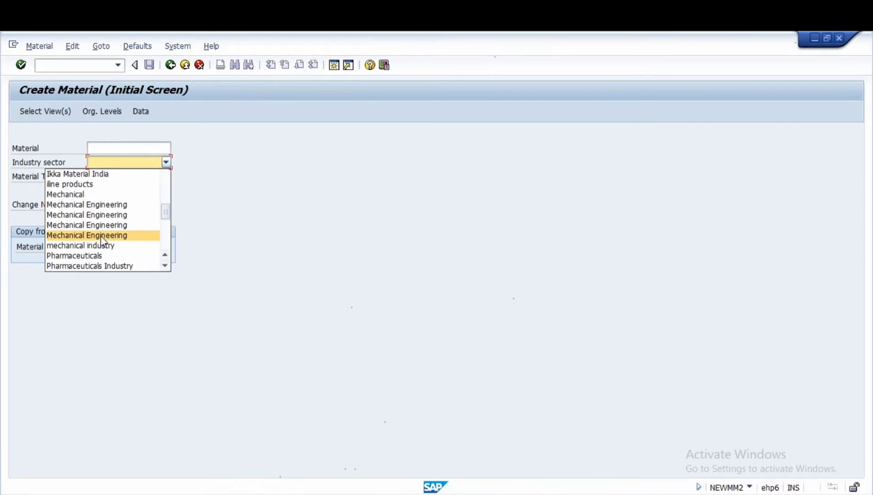
{"action": "left_click", "coordinate": [107, 202]}
{"action": "left_click", "coordinate": [165, 176]}
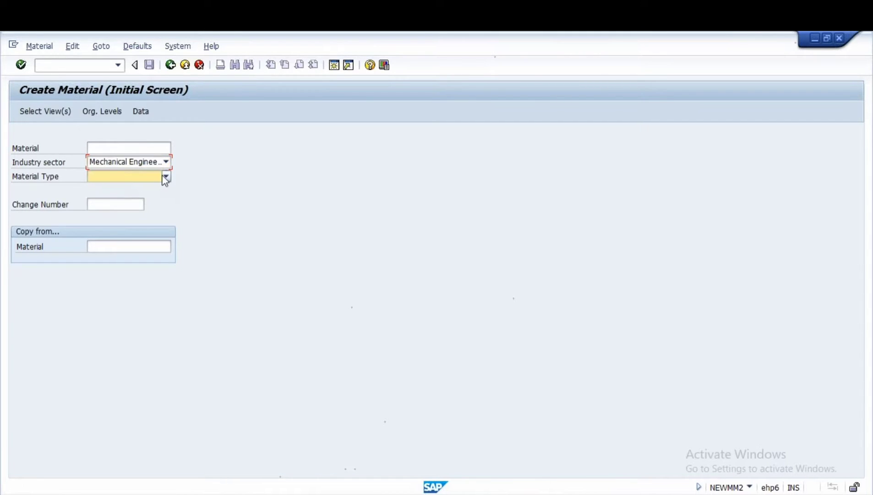
{"action": "scroll", "coordinate": [112, 270], "scroll_direction": "down", "scroll_amount": 5}
{"action": "scroll", "coordinate": [112, 271], "scroll_direction": "down", "scroll_amount": 5}
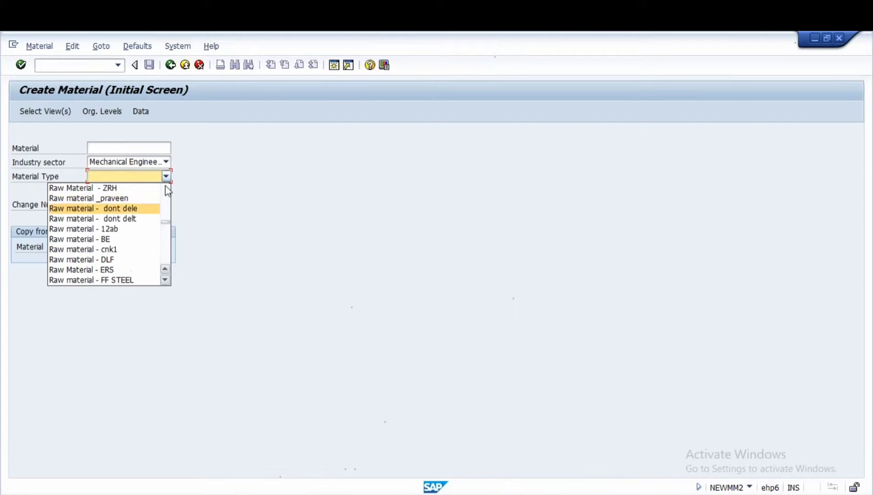
{"action": "left_click", "coordinate": [165, 271]}
{"action": "scroll", "coordinate": [165, 274], "scroll_direction": "up", "scroll_amount": 2}
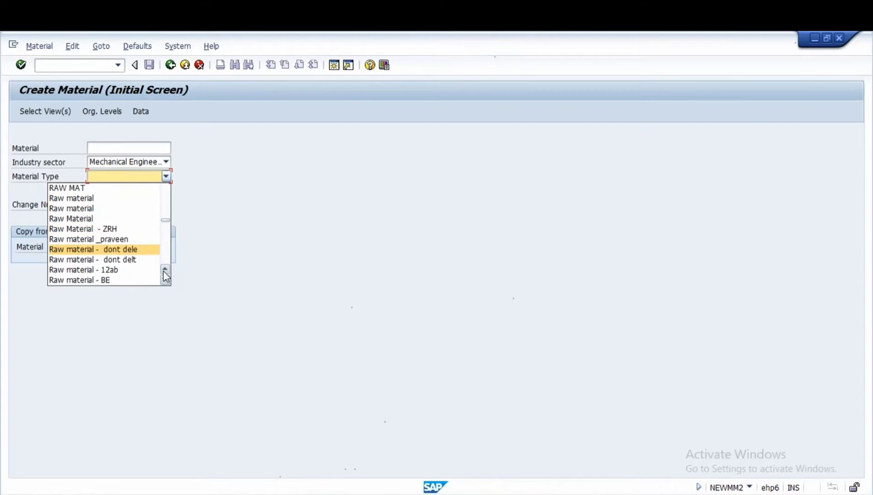
{"action": "left_click", "coordinate": [90, 210]}
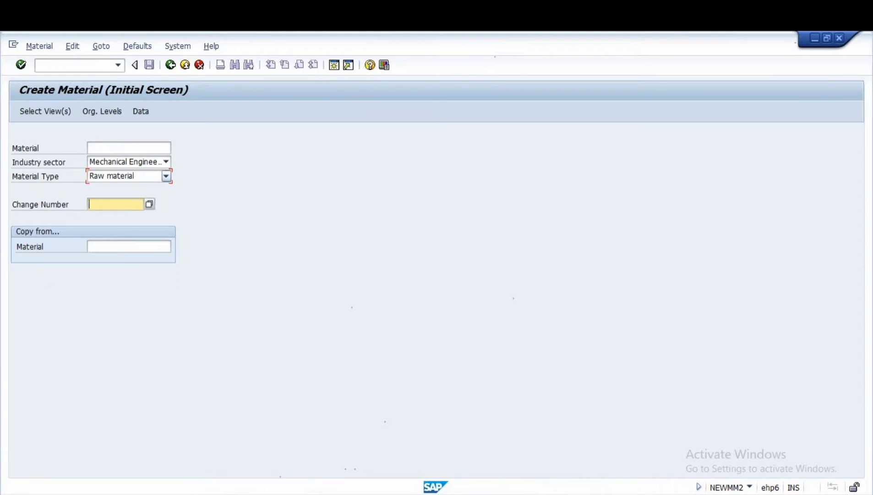
- In the view selection, add Purchasing, General Plant Data / Storage 1 and 2 and Quality Management, and deselect Work Scheduling
{"action": "left_click", "coordinate": [36, 113]}
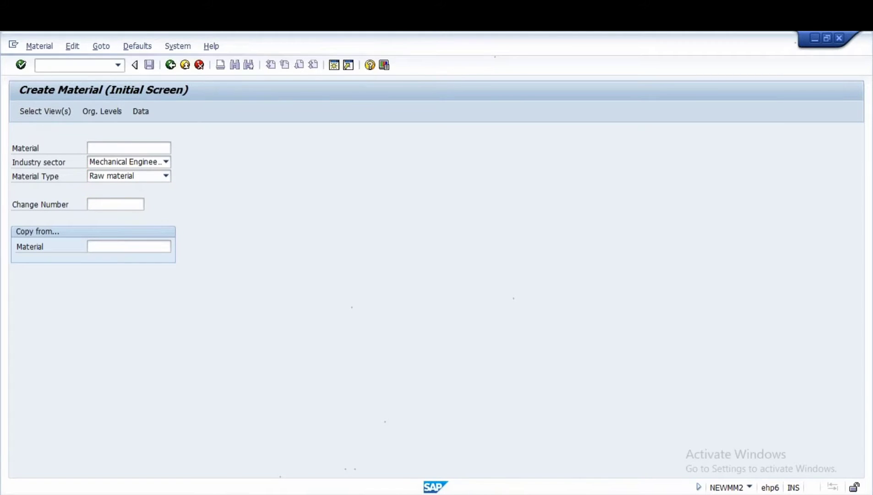
{"action": "left_click", "coordinate": [191, 221]}
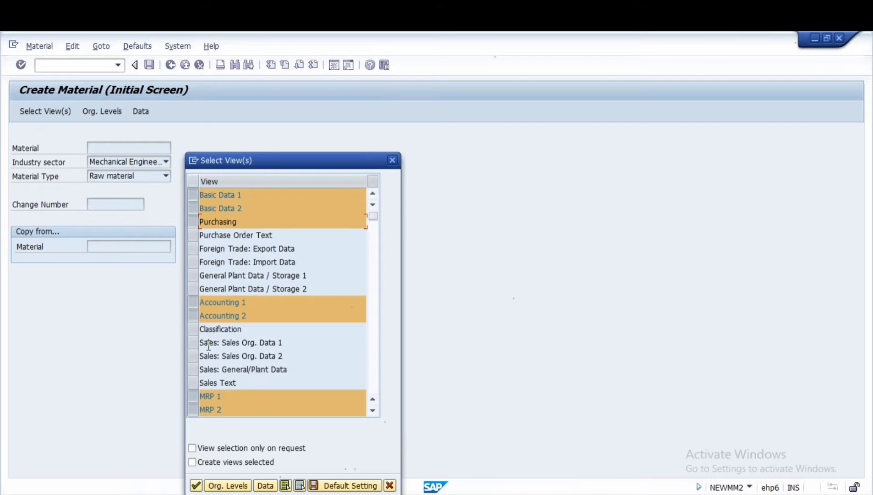
{"action": "left_click", "coordinate": [194, 277]}
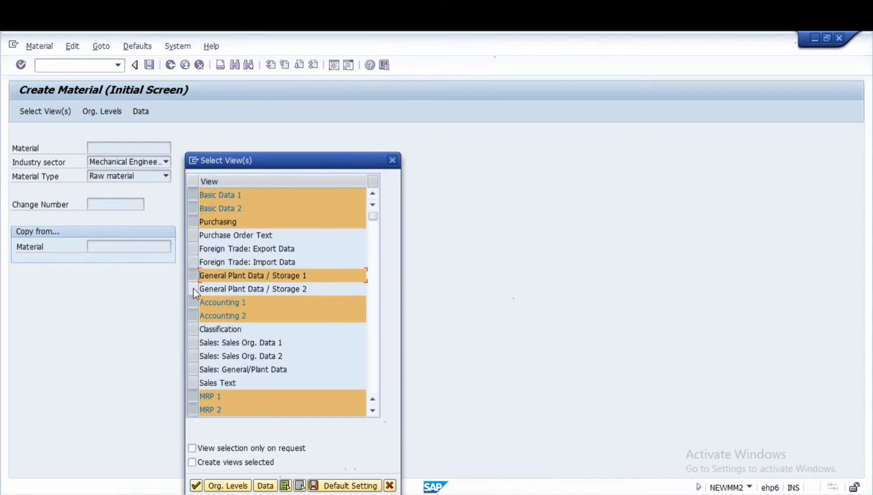
{"action": "left_click", "coordinate": [193, 288]}
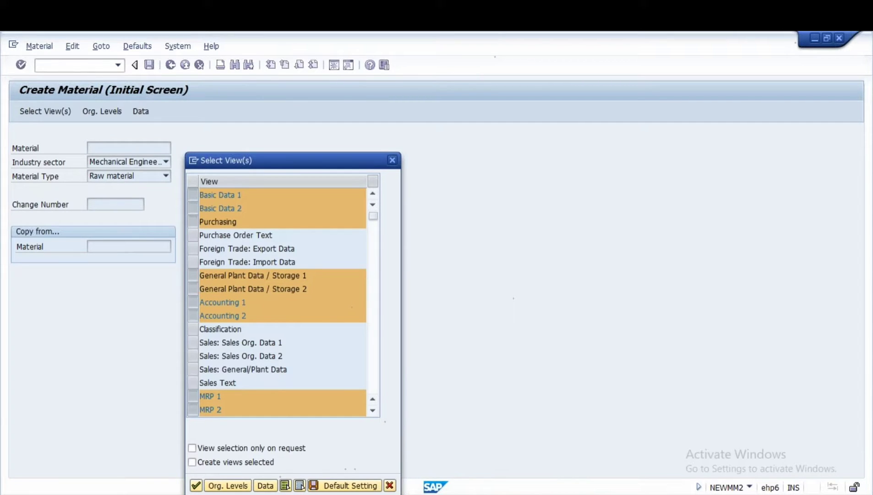
{"action": "scroll", "coordinate": [227, 371], "scroll_direction": "down", "scroll_amount": 2}
{"action": "scroll", "coordinate": [277, 302], "scroll_direction": "down", "scroll_amount": 1}
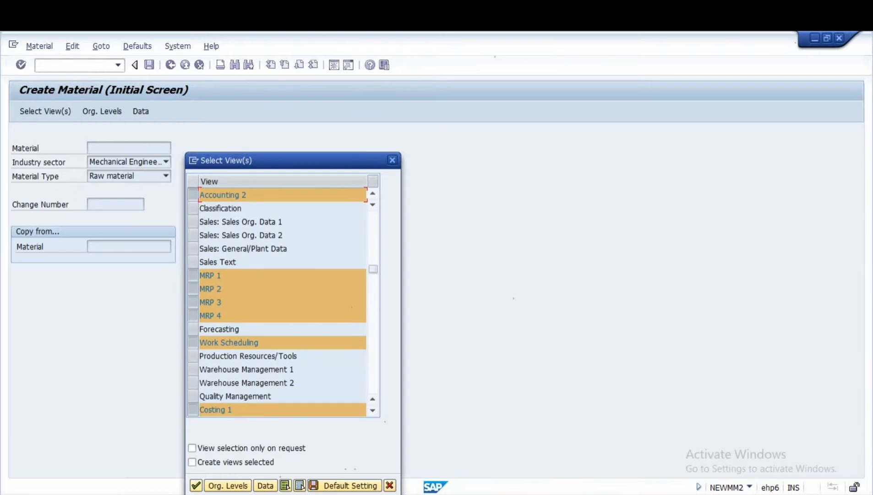
{"action": "left_click", "coordinate": [192, 342]}
{"action": "scroll", "coordinate": [193, 342], "scroll_direction": "down", "scroll_amount": 1}
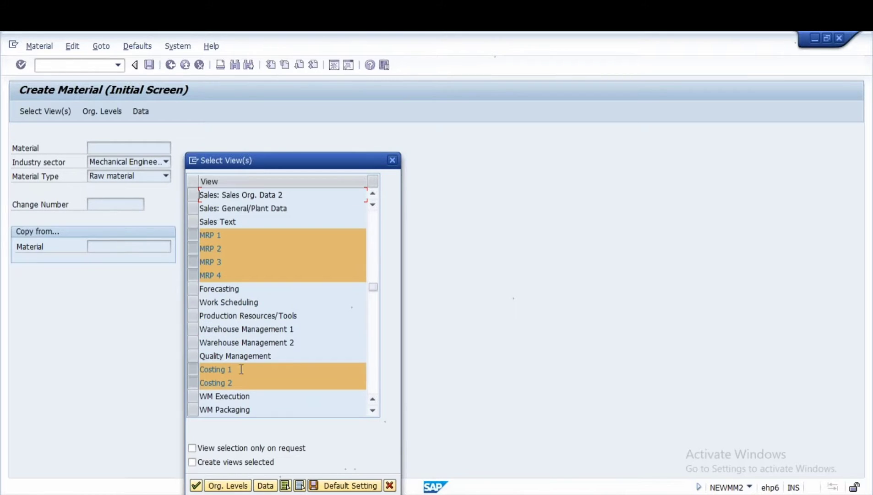
{"action": "left_click", "coordinate": [193, 356]}
- Accept the selected views, enter plant 1000 as the organizational level and continue to the material's basic data
{"action": "left_click", "coordinate": [350, 485]}
{"action": "type", "text": "1000"}
{"action": "left_click", "coordinate": [274, 290]}
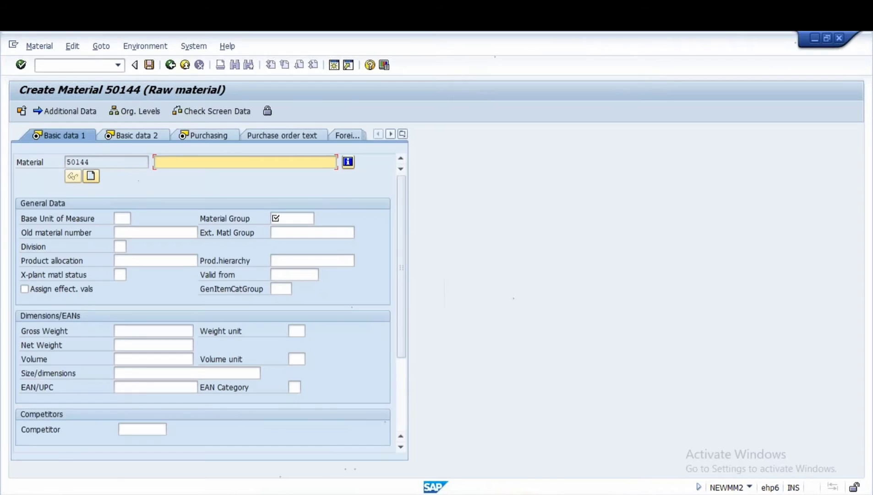
- Enter "Test for source list" as the new material's description
{"action": "type", "text": "tE"}
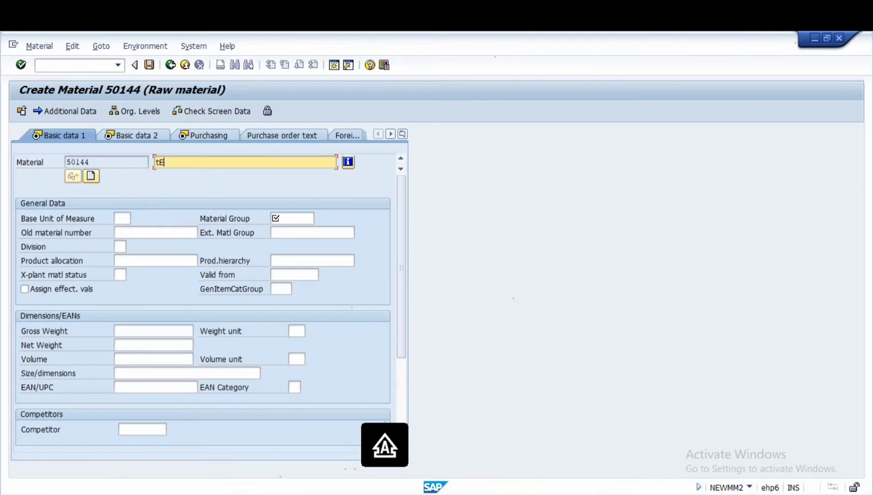
{"action": "key", "text": "Caps_Lock"}
{"action": "key", "text": "Caps_Lock"}
{"action": "type", "text": "T"}
{"action": "key", "text": "BackSpace"}
{"action": "type", "text": "T"}
{"action": "key", "text": "Caps_Lock"}
{"action": "type", "text": "est for source list"}
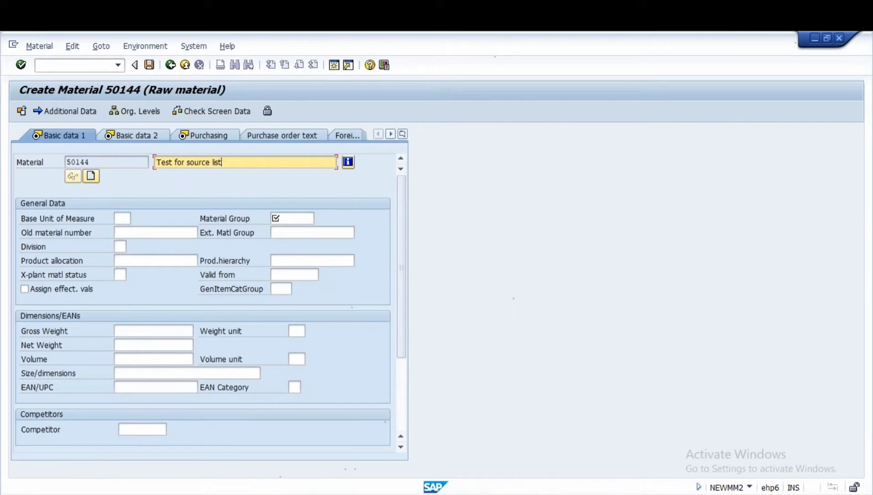
- Set the base unit of measure to PC and the material group to 01005, and continue past Basic data 2 to the purchasing data
{"action": "left_click", "coordinate": [120, 220]}
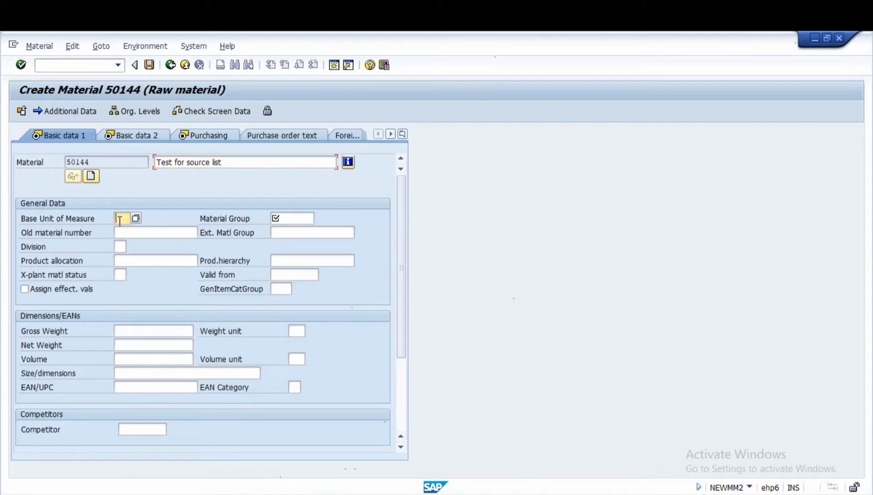
{"action": "key", "text": "Caps_Lock"}
{"action": "type", "text": "PC"}
{"action": "key", "text": "BackSpace"}
{"action": "key", "text": "BackSpace"}
{"action": "type", "text": "PC"}
{"action": "key", "text": "Tab"}
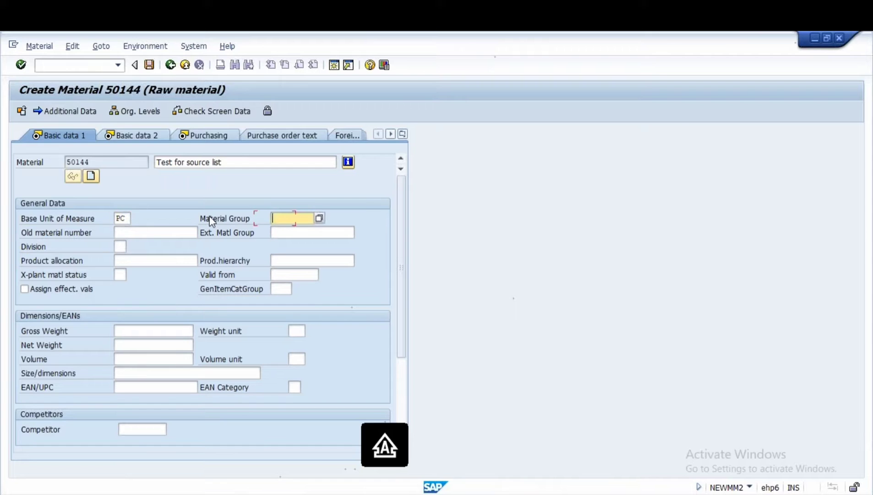
{"action": "key", "text": "BackSpace"}
{"action": "left_click", "coordinate": [283, 230]}
{"action": "key", "text": "Return"}
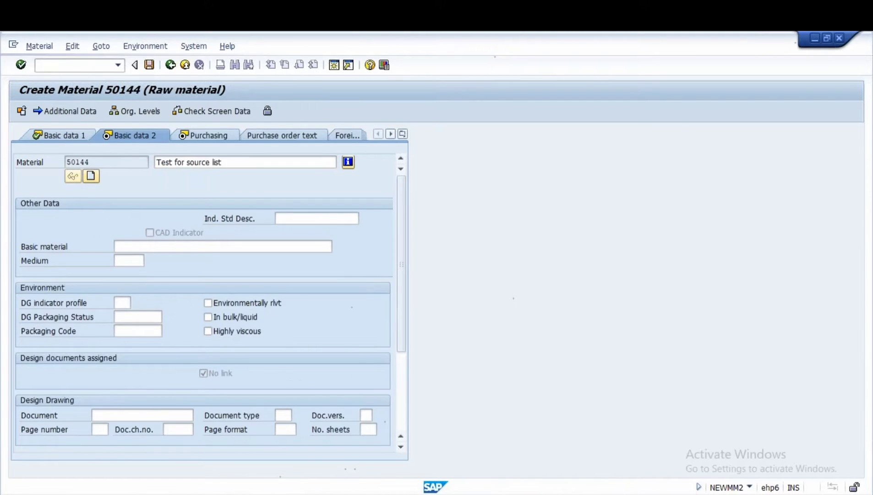
{"action": "key", "text": "Return"}
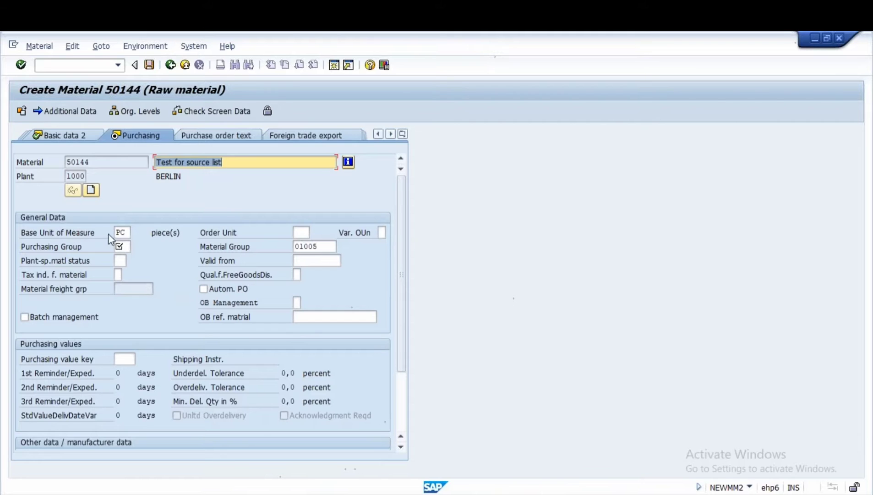
- Activate batch management, choose purchasing group 000 (nissan purch grp), and continue through the plant data views to Accounting 1
{"action": "left_click", "coordinate": [121, 246]}
{"action": "type", "text": "AD2"}
{"action": "left_click", "coordinate": [63, 318]}
{"action": "left_click", "coordinate": [127, 246]}
{"action": "left_click", "coordinate": [135, 247]}
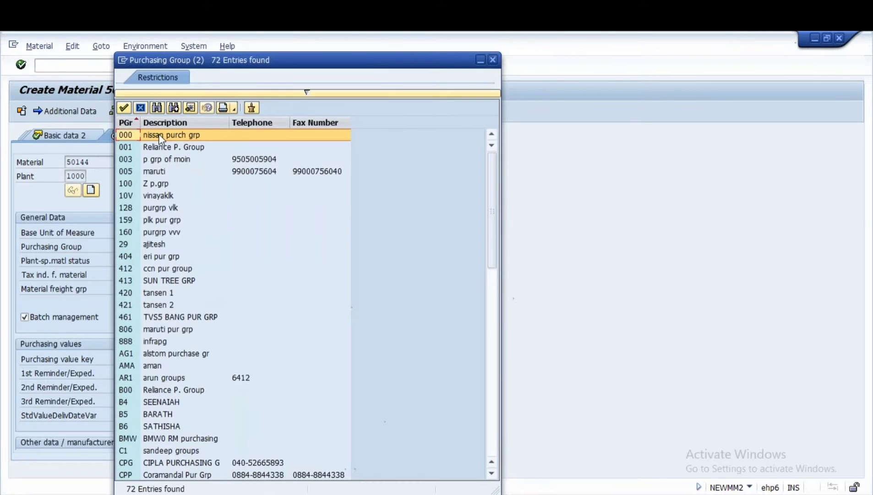
{"action": "double_click", "coordinate": [159, 136]}
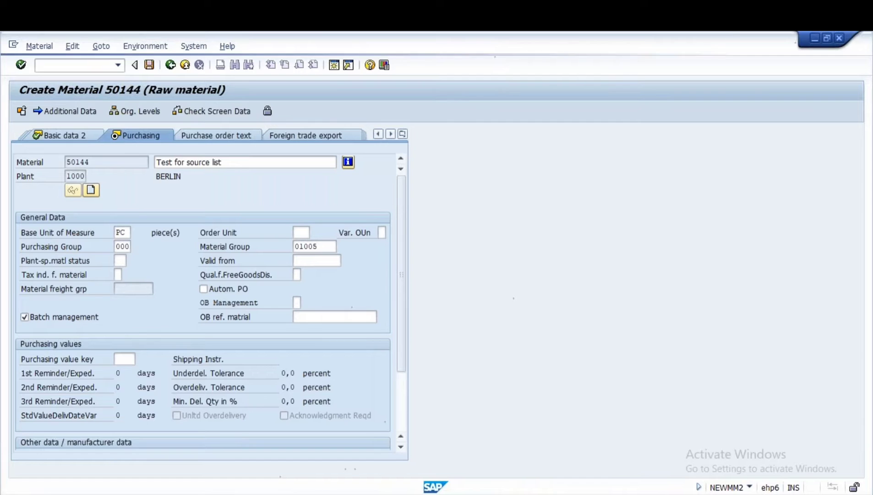
{"action": "key", "text": "Return"}
{"action": "key", "text": "Return"}
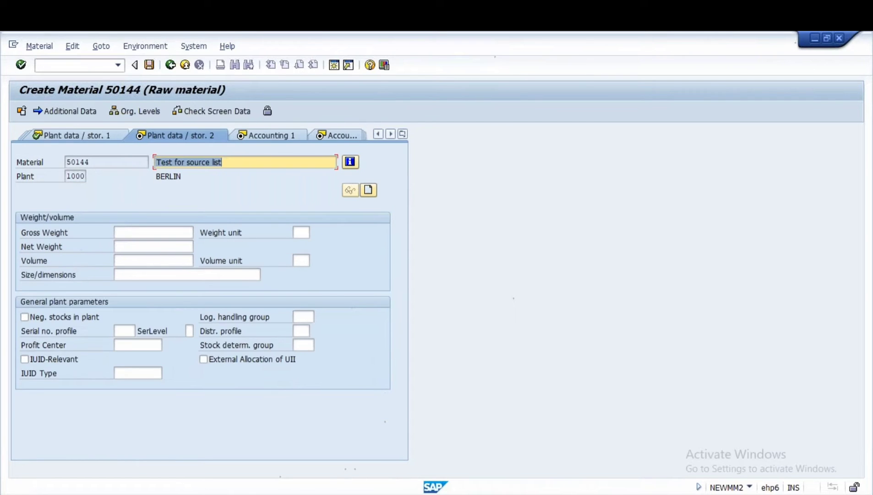
{"action": "key", "text": "Return"}
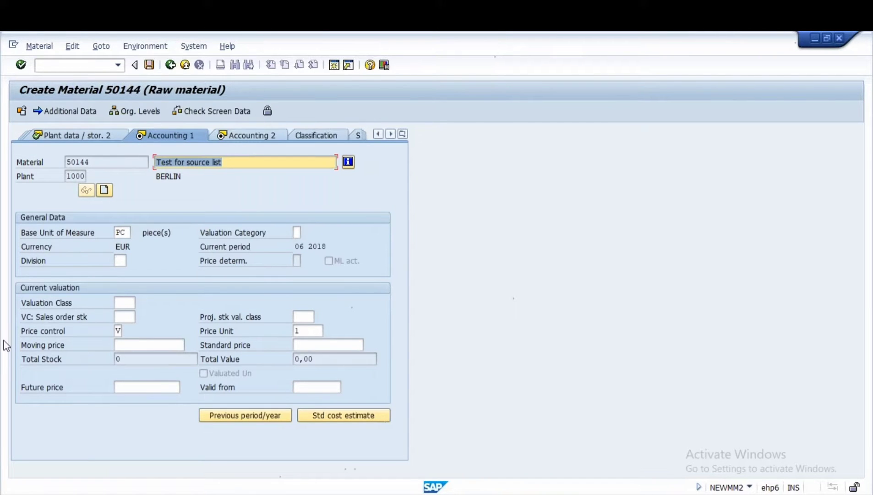
- Choose valuation class 3000, enter a moving price of 5,00 and continue to the MRP 1 view
{"action": "left_click", "coordinate": [127, 301]}
{"action": "left_click", "coordinate": [140, 303]}
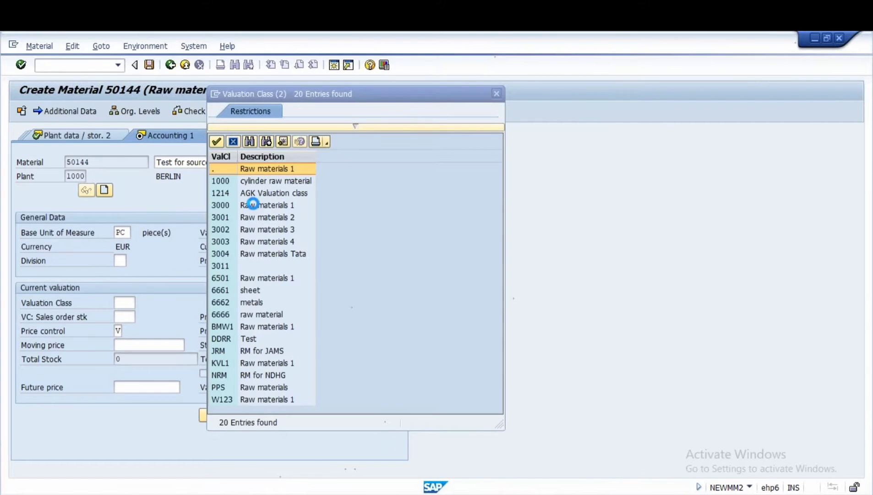
{"action": "double_click", "coordinate": [251, 209]}
{"action": "left_click", "coordinate": [157, 346]}
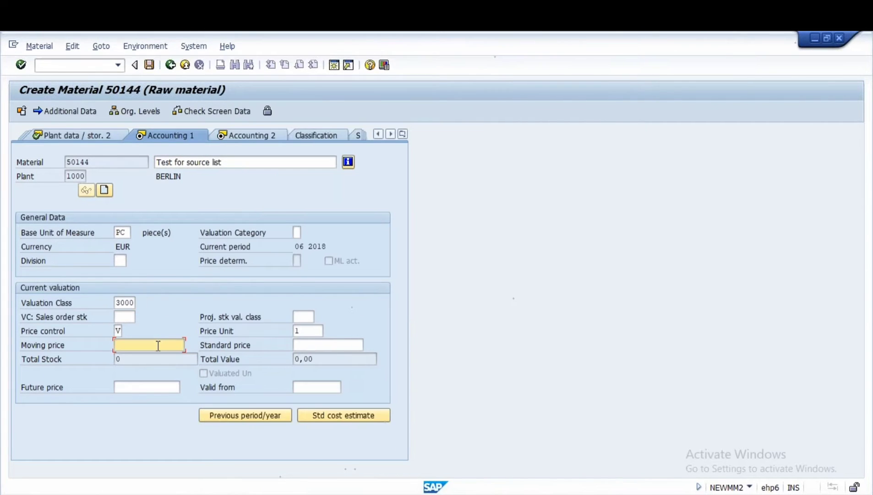
{"action": "key", "text": "Return"}
{"action": "key", "text": "Return"}
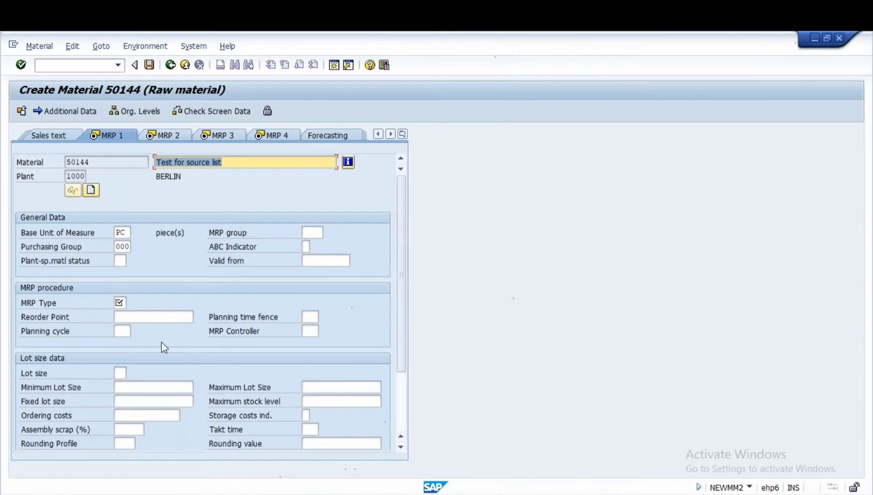
- Set MRP type PD, MRP controller 000 and lot size EX, and continue to the MRP 2 view
{"action": "left_click", "coordinate": [119, 303]}
{"action": "type", "text": "PD"}
{"action": "key", "text": "Tab"}
{"action": "key", "text": "Tab"}
{"action": "key", "text": "Tab"}
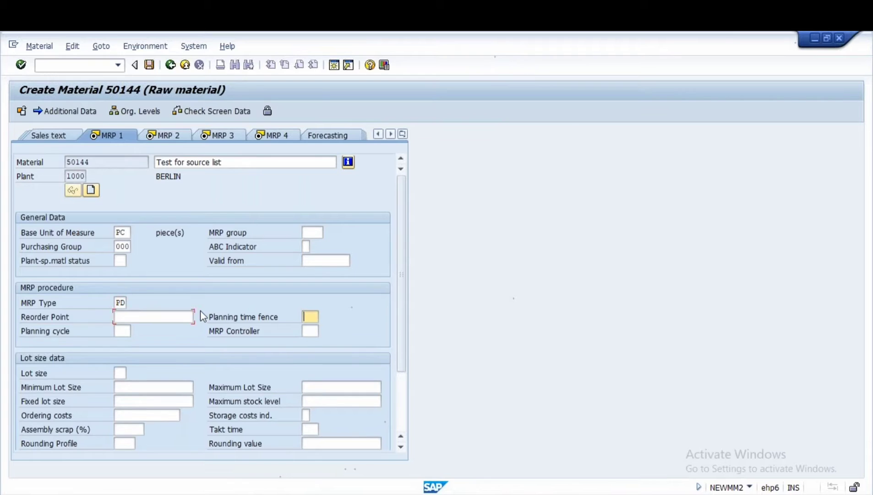
{"action": "type", "text": "000"}
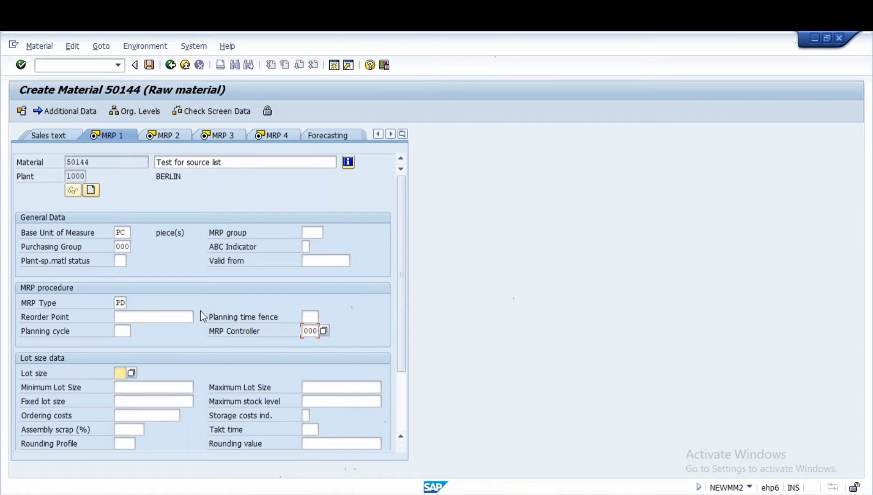
{"action": "type", "text": "EX"}
{"action": "key", "text": "Return"}
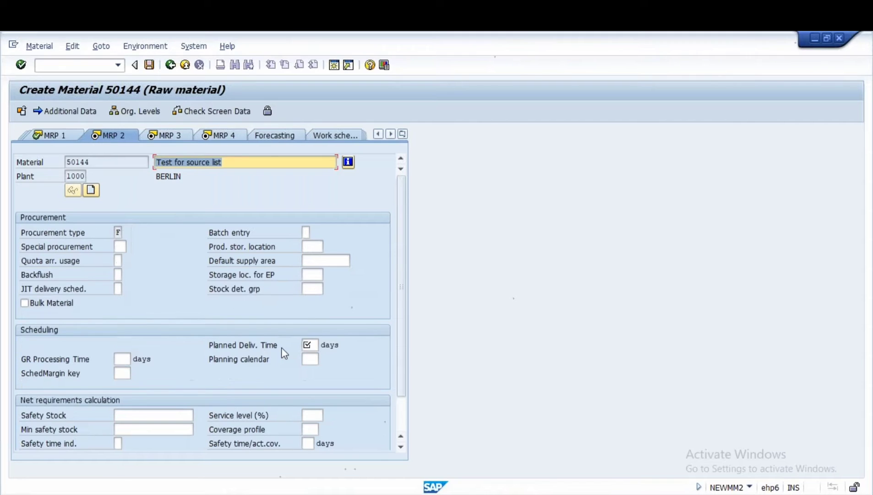
- Set the planned delivery time to 5 days and the scheduling margin key to 000, and continue to the MRP 3 view
{"action": "left_click", "coordinate": [309, 345]}
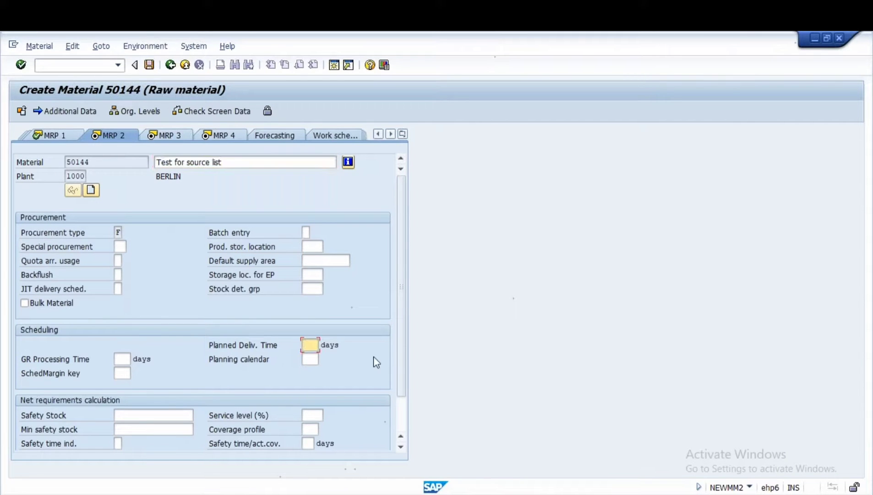
{"action": "left_click", "coordinate": [123, 373]}
{"action": "type", "text": "000"}
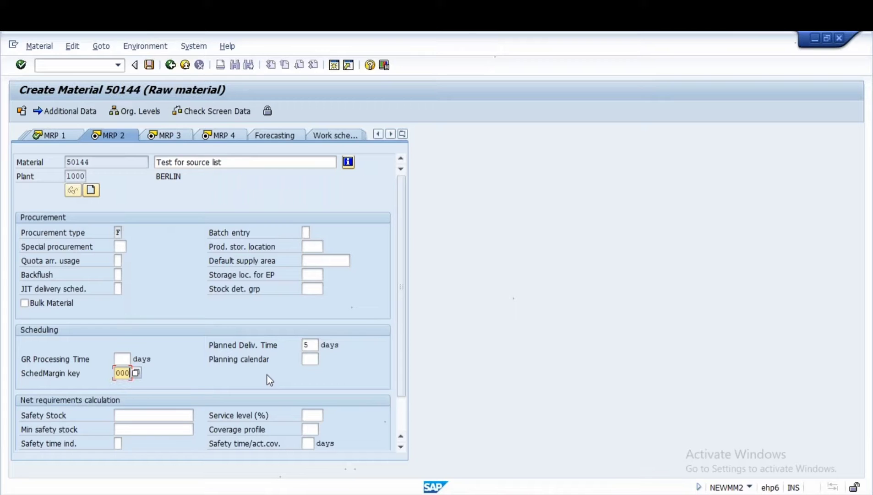
{"action": "key", "text": "Return"}
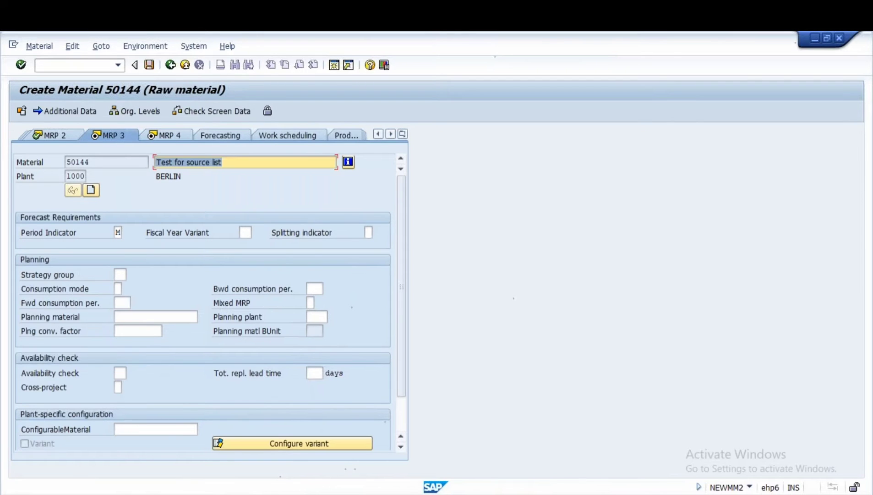
- Set the availability check to 02 and continue to the MRP 4 view
{"action": "left_click", "coordinate": [121, 374]}
{"action": "type", "text": "02"}
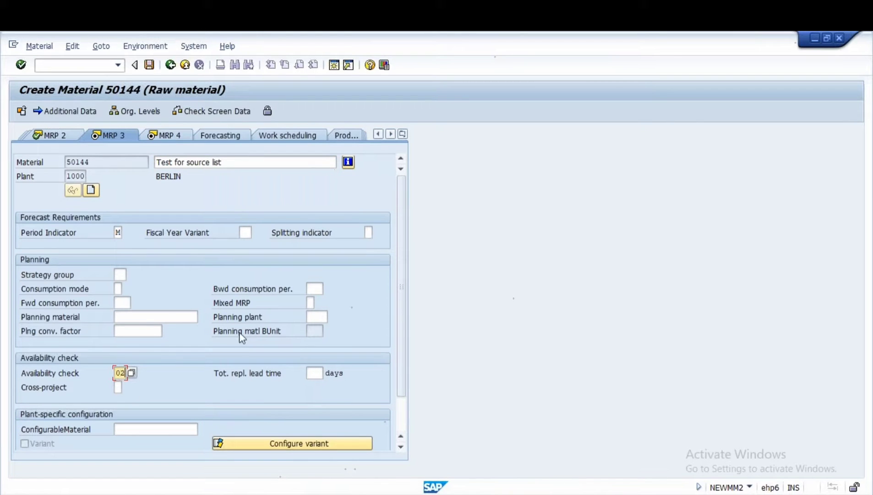
{"action": "key", "text": "Return"}
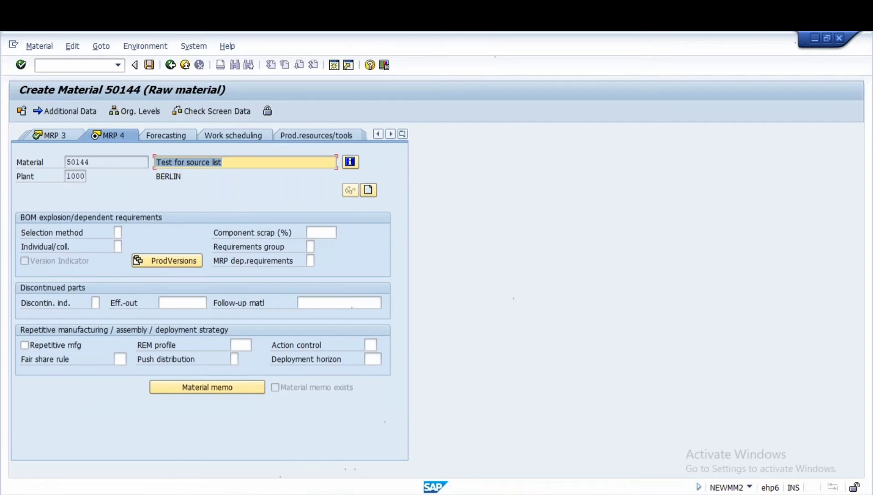
- Continue through the remaining MRP, quality and costing views without further entries and save the new material
{"action": "key", "text": "Return"}
{"action": "key", "text": "Return"}
{"action": "key", "text": "Return"}
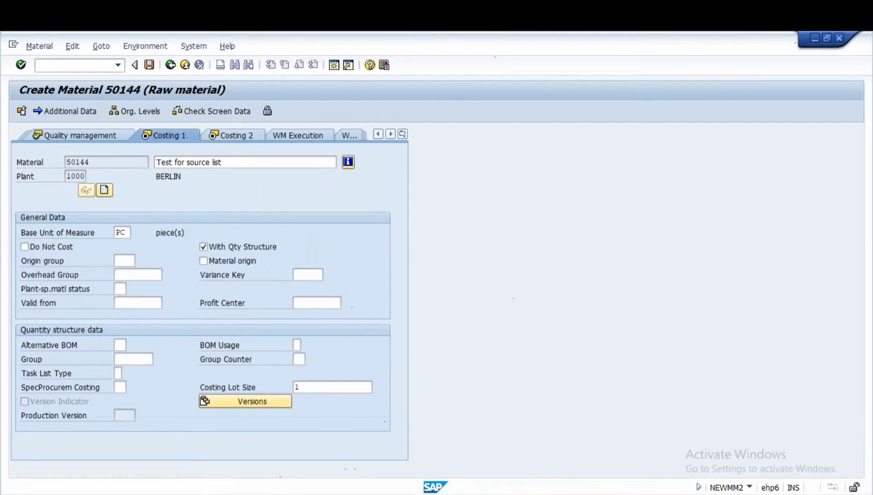
{"action": "key", "text": "Return"}
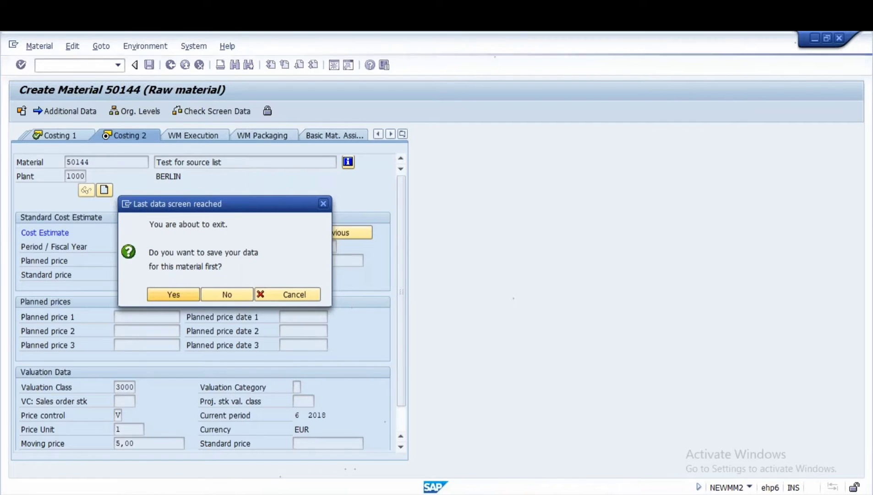
{"action": "key", "text": "Return"}
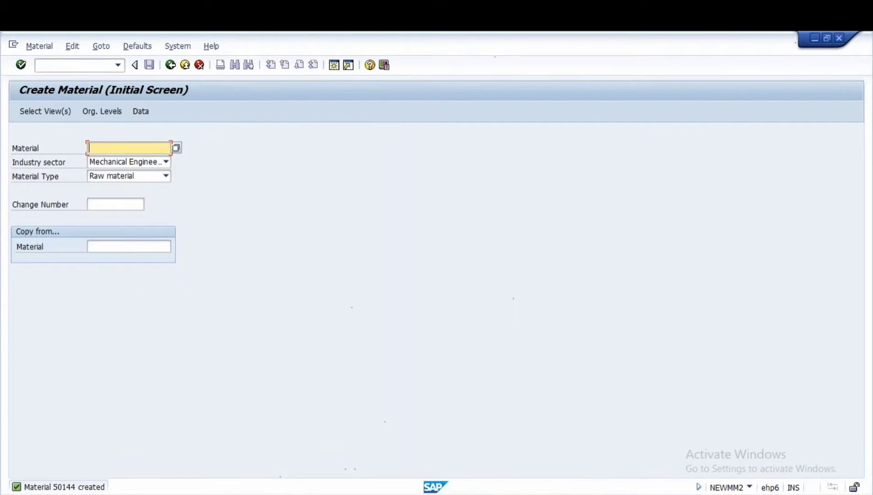
- Go from creating materials to the initial screen for changing a material
{"action": "left_click", "coordinate": [39, 47]}
{"action": "mouse_move", "coordinate": [50, 90]}
{"action": "left_click", "coordinate": [176, 91]}
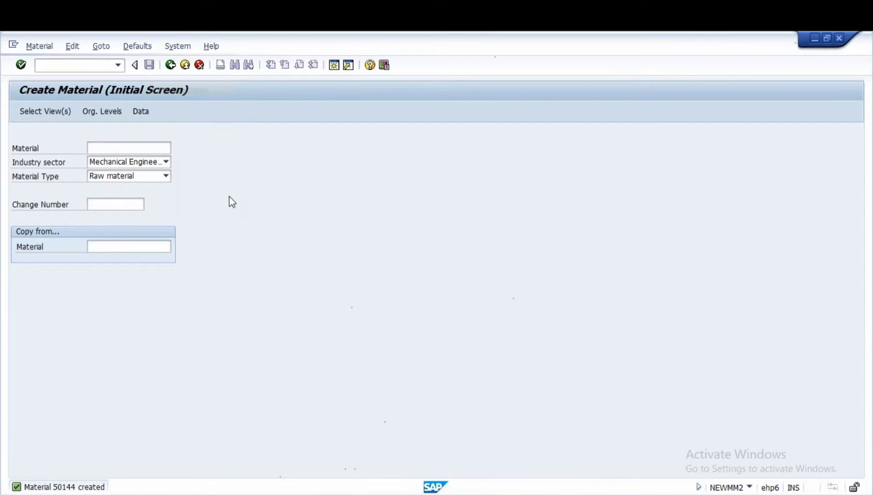
- Switch to Notepad and replace the noted material number with 50144
{"action": "mouse_move", "coordinate": [630, 491]}
{"action": "left_click", "coordinate": [600, 456]}
{"action": "left_click", "coordinate": [205, 110]}
{"action": "key", "text": "BackSpace"}
{"action": "key", "text": "BackSpace"}
{"action": "key", "text": "BackSpace"}
{"action": "key", "text": "BackSpace"}
{"action": "key", "text": "BackSpace"}
{"action": "key", "text": "BackSpace"}
{"action": "type", "text": "50144"}
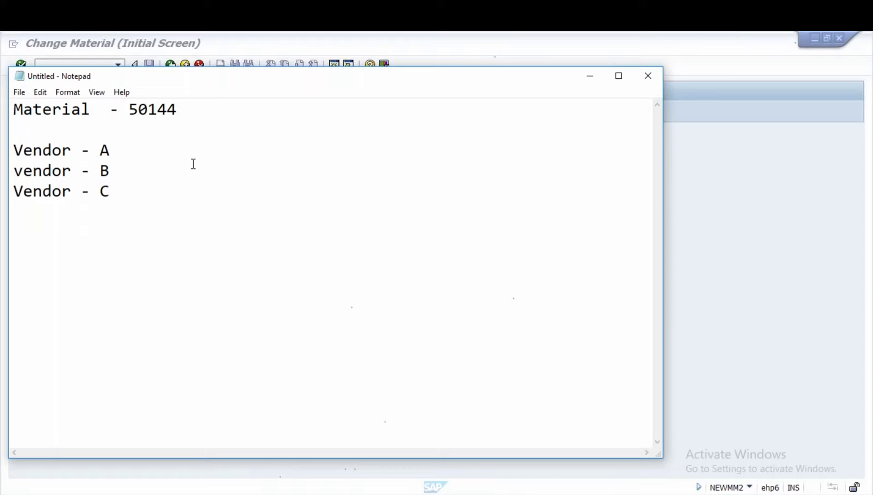
- In the Maintain Source List session, enter material 50144 and plant 1000, open the overview and select the first record's vendor cell
{"action": "key", "text": "alt+Tab"}
{"action": "left_click", "coordinate": [451, 494]}
{"action": "left_click", "coordinate": [416, 462]}
{"action": "type", "text": "50144"}
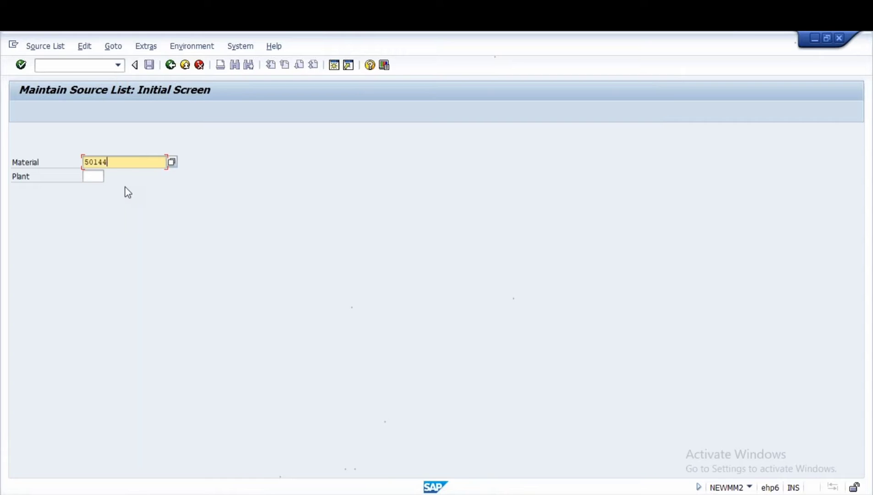
{"action": "key", "text": "Tab"}
{"action": "type", "text": "1000"}
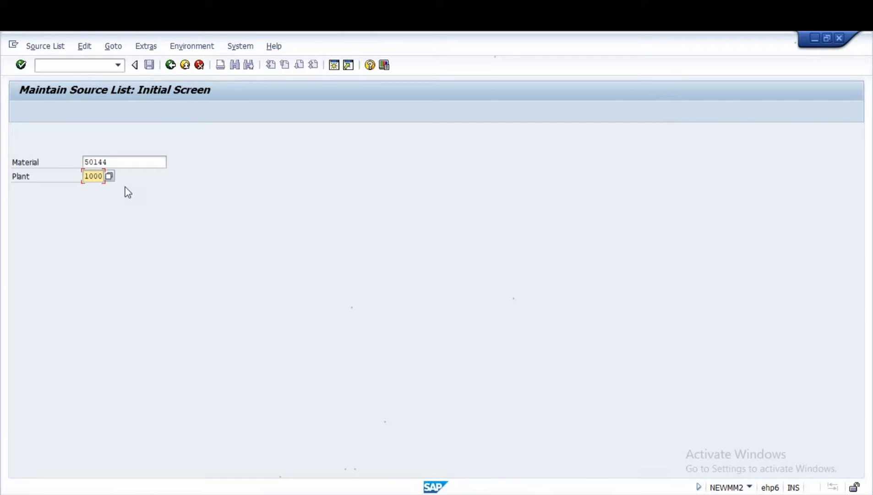
{"action": "key", "text": "Return"}
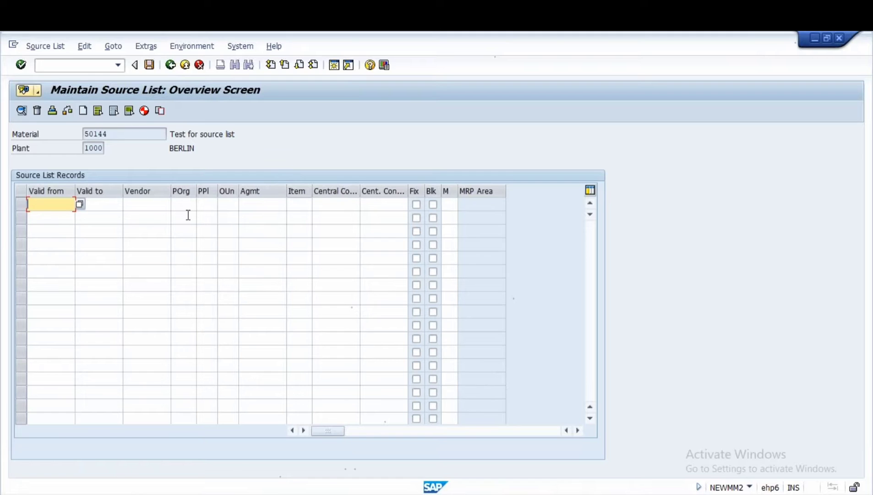
{"action": "left_click", "coordinate": [136, 203]}
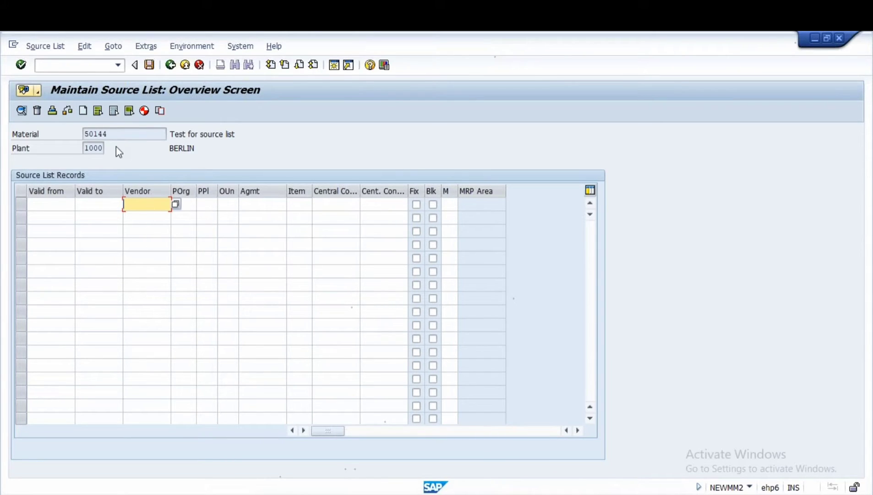
- Switch to the Change Material session and return it to SAP Easy Access
{"action": "mouse_move", "coordinate": [463, 494]}
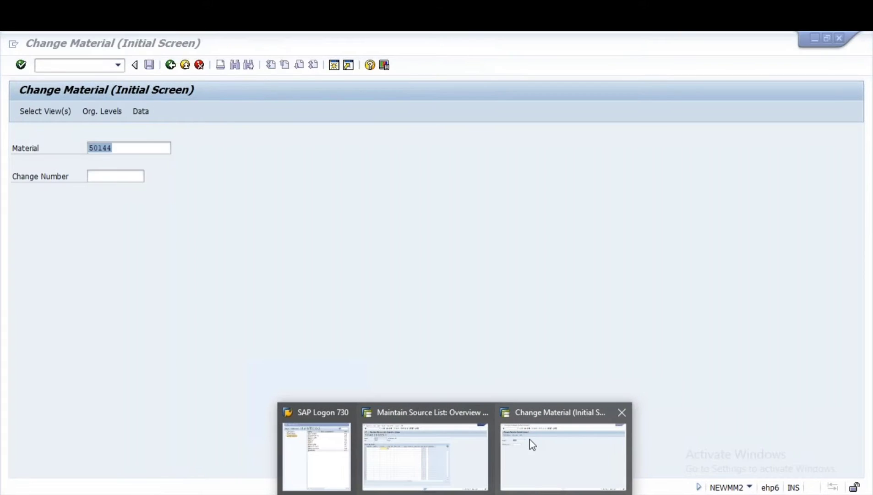
{"action": "left_click", "coordinate": [529, 442]}
{"action": "left_click", "coordinate": [171, 65]}
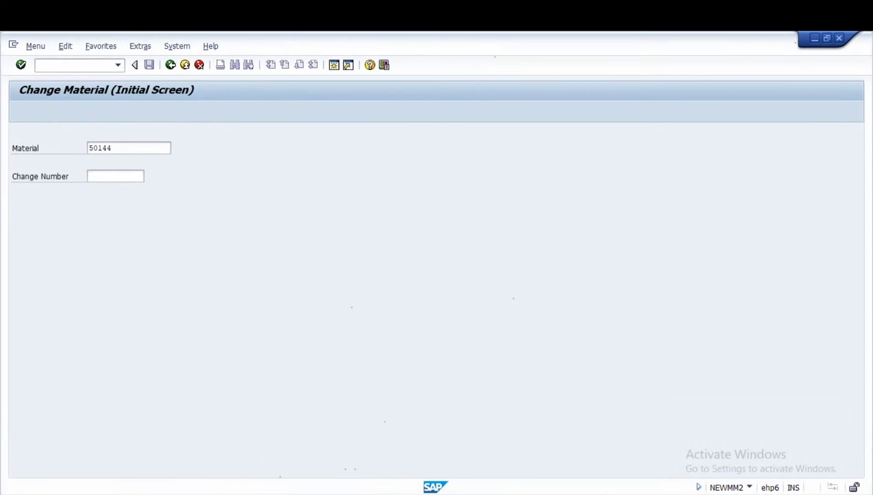
{"action": "type", "text": "ME01"}
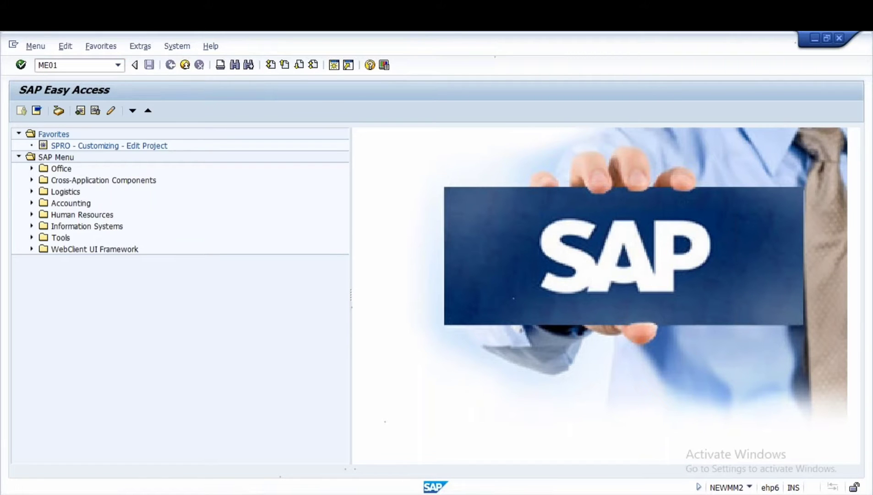
{"action": "key", "text": "Return"}
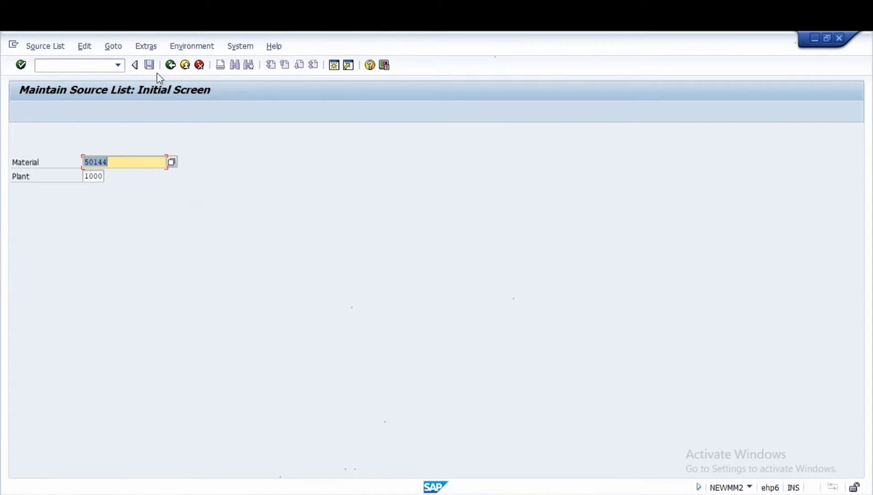
{"action": "key", "text": "F3"}
- Open ME11 to create an info record and search vendors by purchasing data for purchasing organization 1000
{"action": "type", "text": "ME11"}
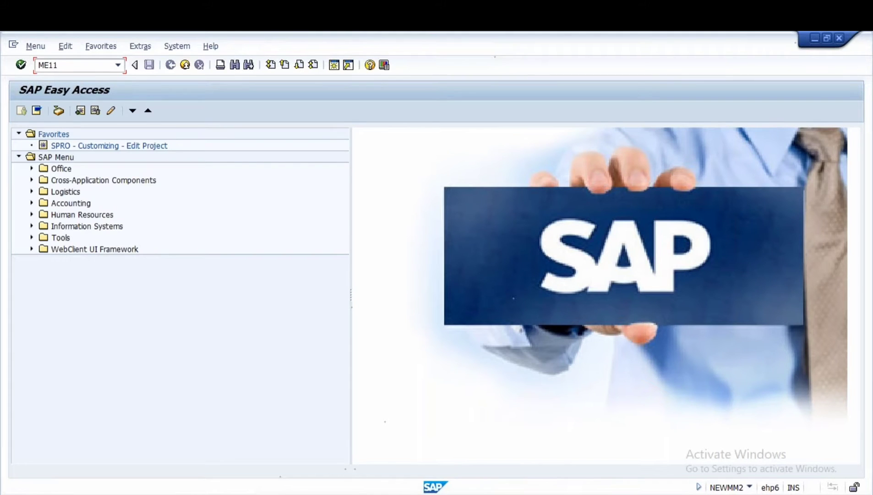
{"action": "key", "text": "Return"}
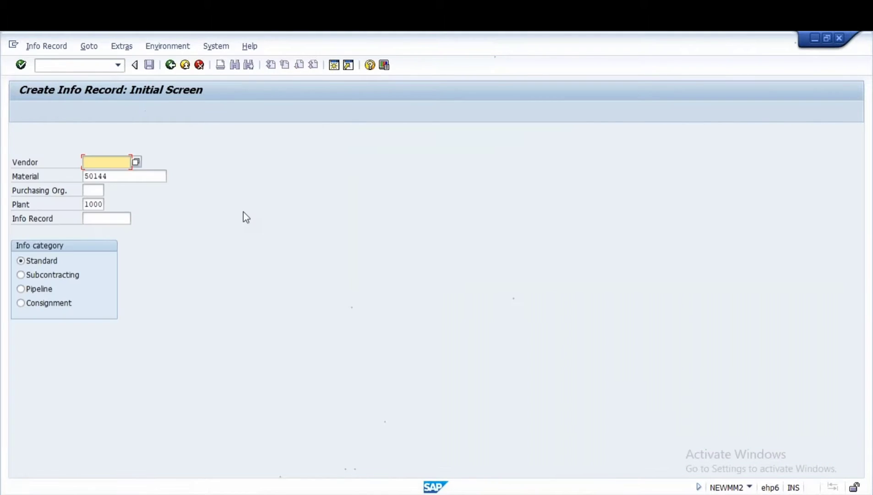
{"action": "left_click", "coordinate": [136, 161]}
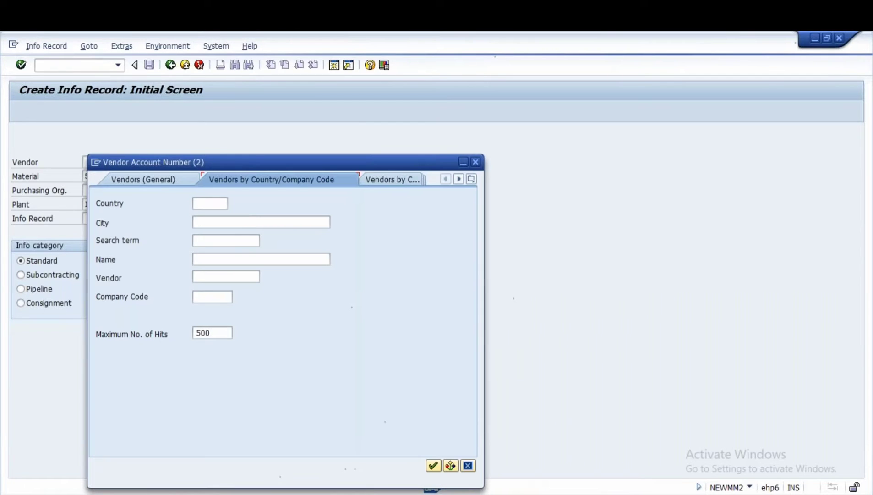
{"action": "left_click", "coordinate": [471, 179]}
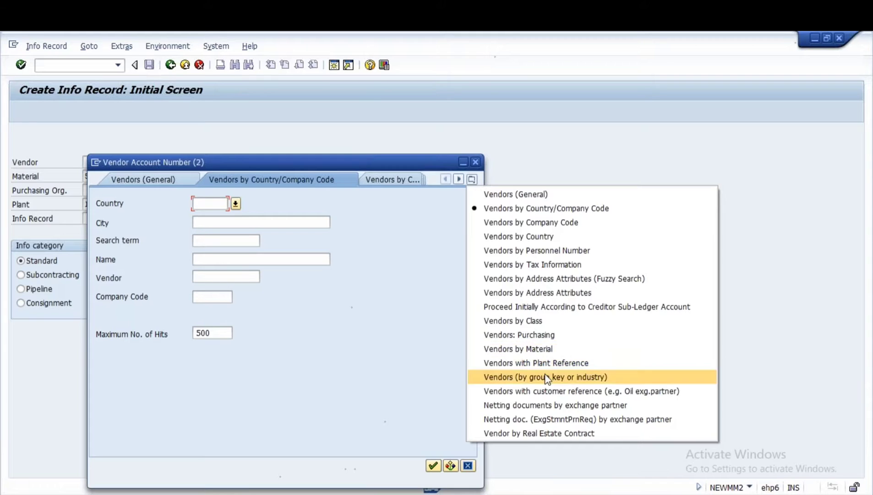
{"action": "left_click", "coordinate": [540, 336]}
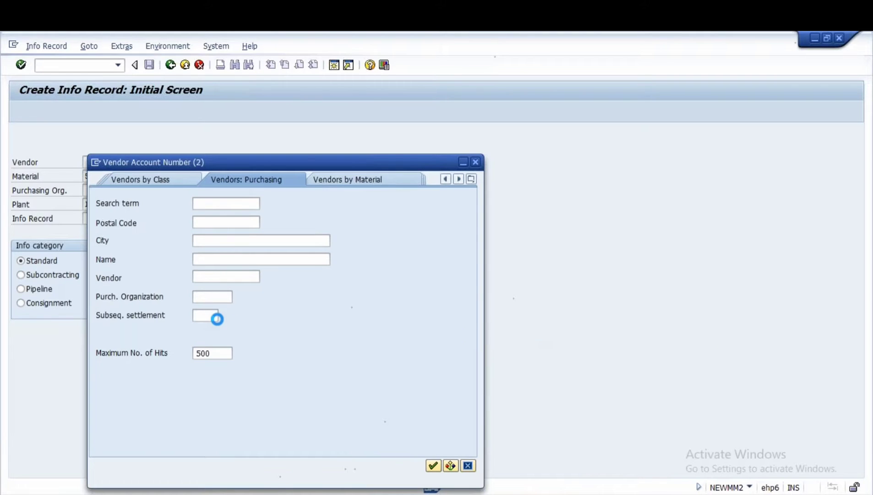
{"action": "type", "text": "1000"}
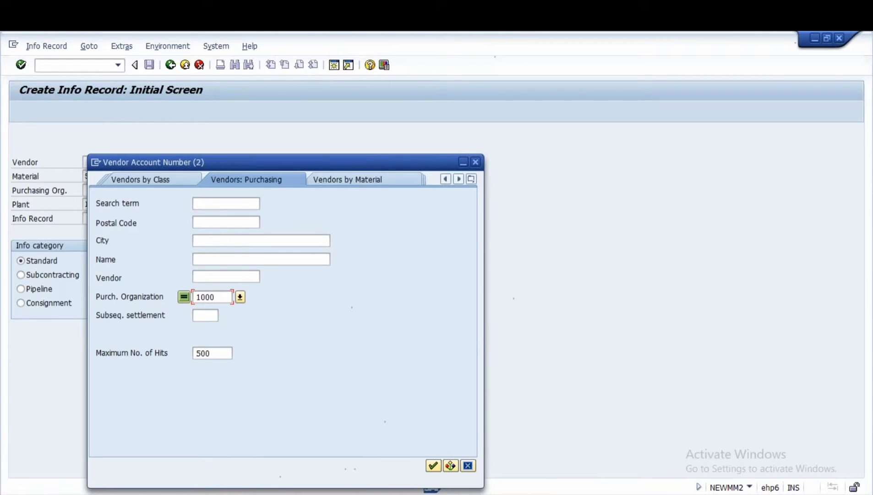
{"action": "left_click", "coordinate": [433, 466]}
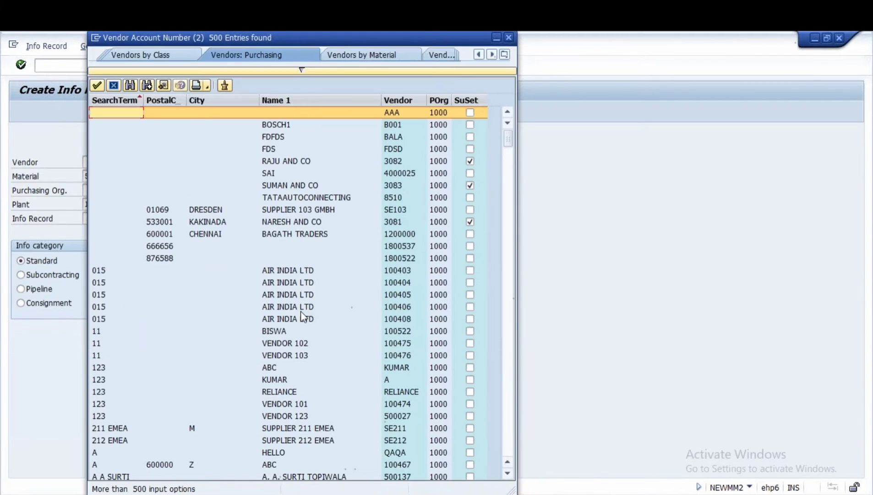
- Sort the found vendors by vendor number, look through them and choose vendor 1001 for the info record
{"action": "left_click", "coordinate": [399, 99]}
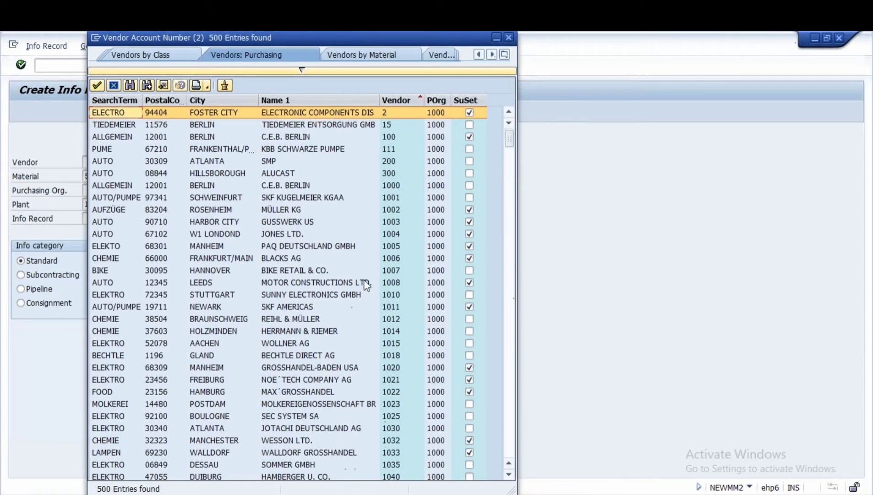
{"action": "scroll", "coordinate": [420, 326], "scroll_direction": "down", "scroll_amount": 1}
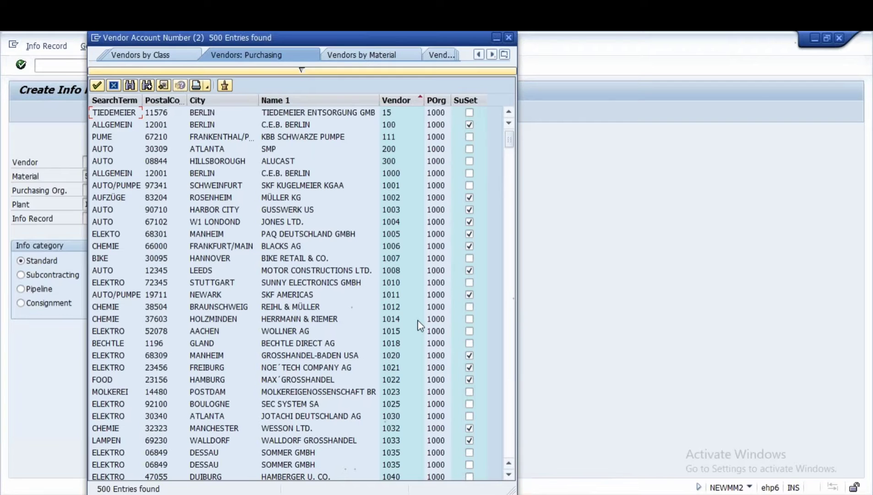
{"action": "scroll", "coordinate": [420, 325], "scroll_direction": "down", "scroll_amount": 15}
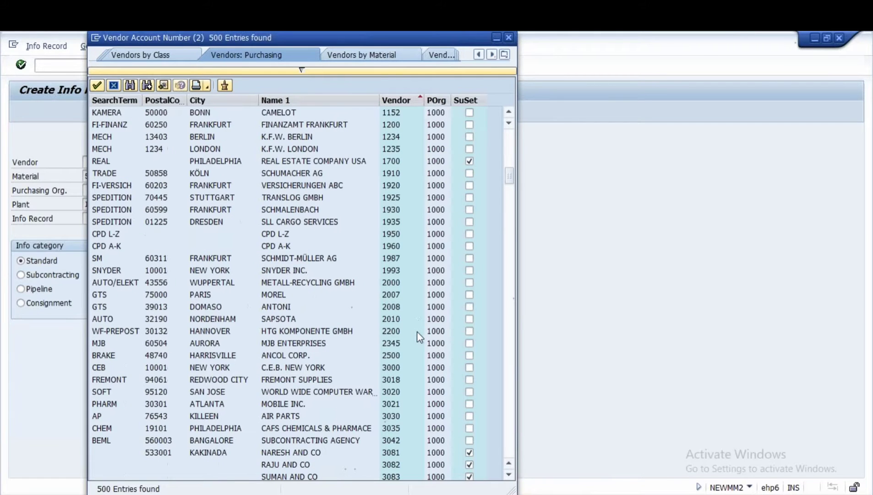
{"action": "scroll", "coordinate": [398, 347], "scroll_direction": "down", "scroll_amount": 3}
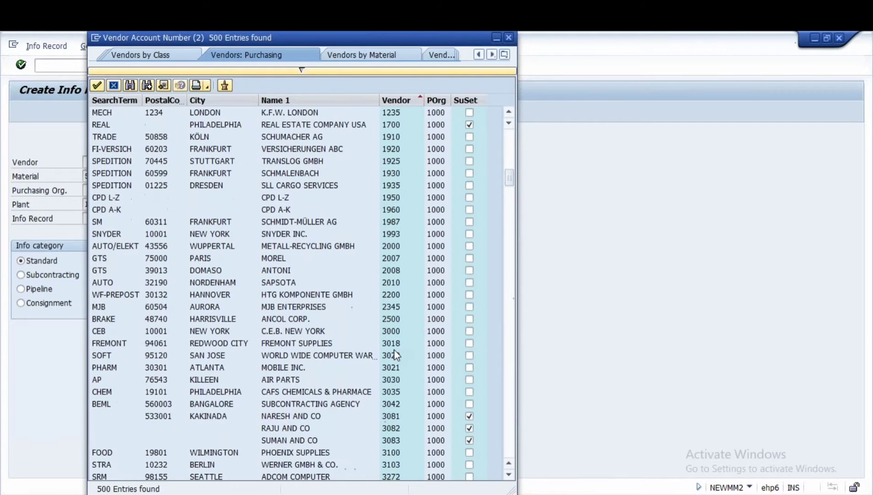
{"action": "scroll", "coordinate": [394, 350], "scroll_direction": "down", "scroll_amount": 6}
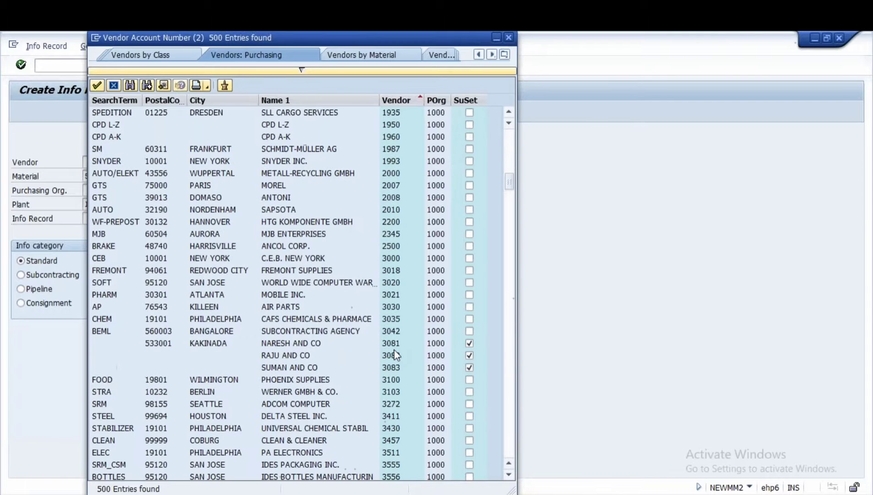
{"action": "scroll", "coordinate": [394, 349], "scroll_direction": "down", "scroll_amount": 2}
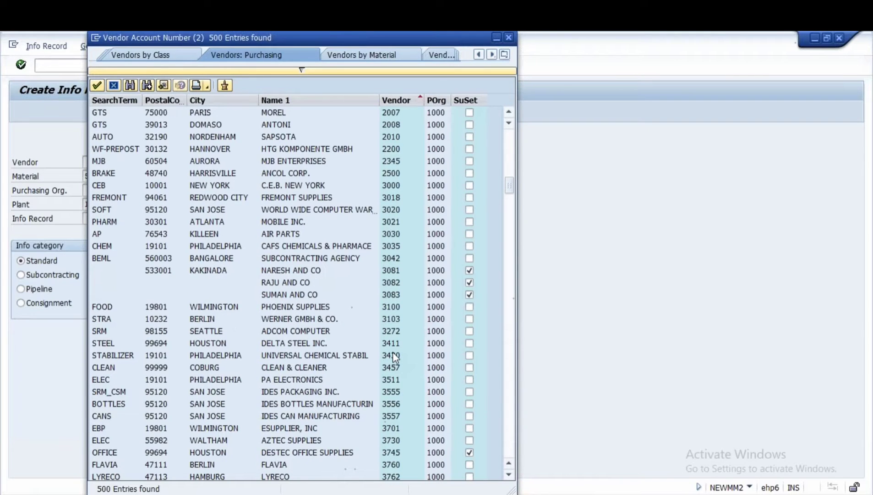
{"action": "scroll", "coordinate": [393, 352], "scroll_direction": "down", "scroll_amount": 3}
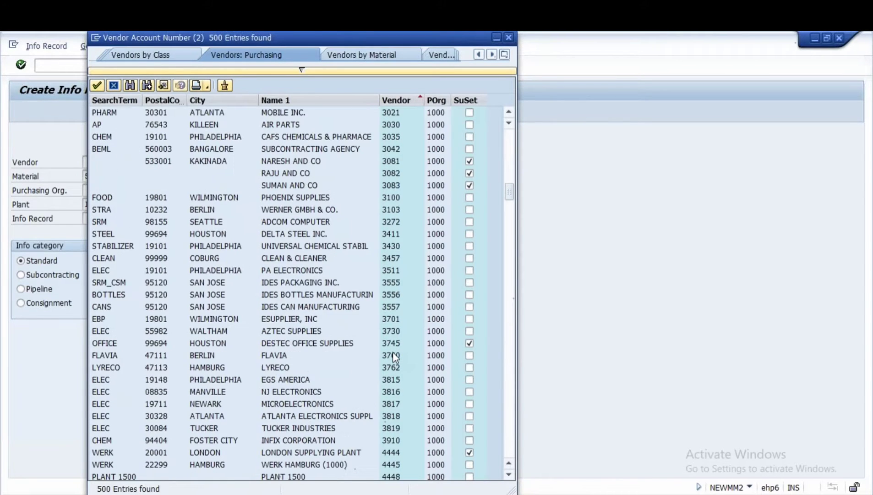
{"action": "scroll", "coordinate": [393, 352], "scroll_direction": "up", "scroll_amount": 10}
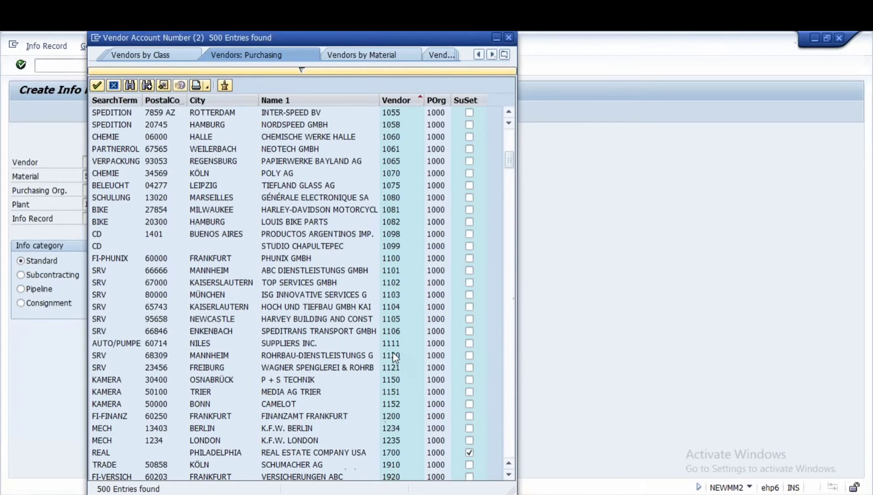
{"action": "scroll", "coordinate": [392, 351], "scroll_direction": "up", "scroll_amount": 12}
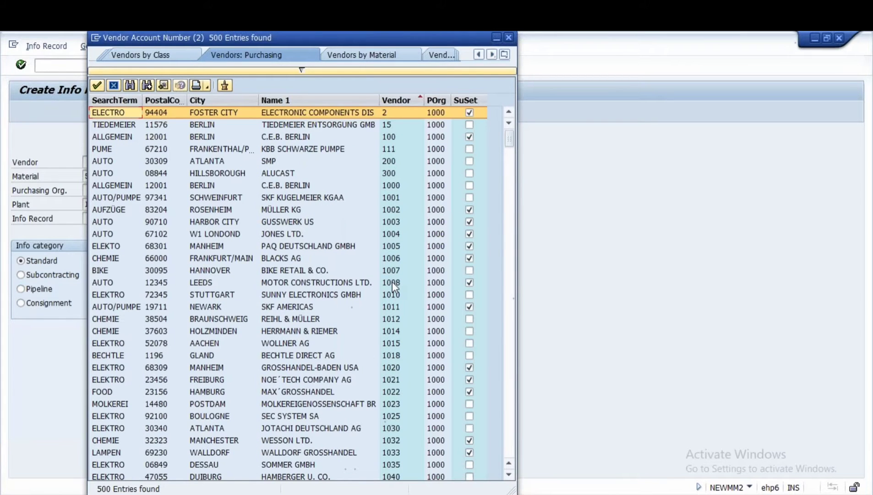
{"action": "left_click", "coordinate": [394, 201]}
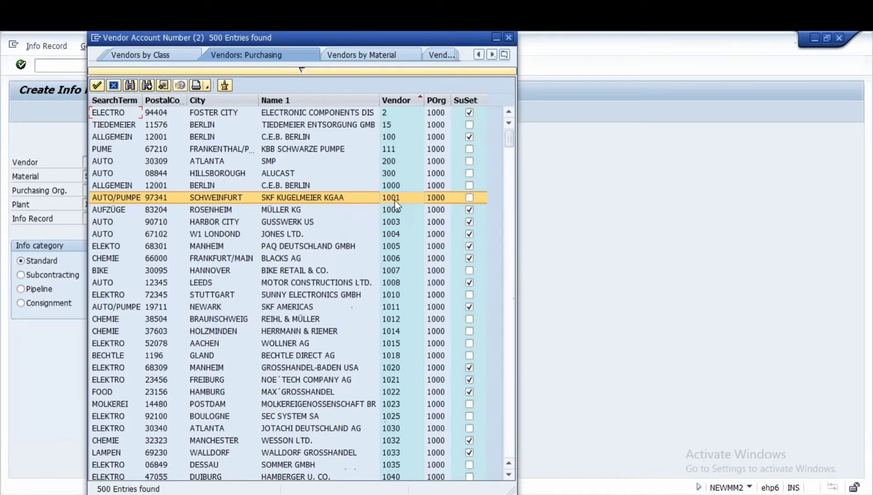
{"action": "double_click", "coordinate": [395, 201]}
- Switch to Notepad and replace the first vendor's placeholder letter with 1001
{"action": "left_click", "coordinate": [602, 481]}
{"action": "left_click", "coordinate": [165, 153]}
{"action": "key", "text": "BackSpace"}
{"action": "type", "text": "1001"}
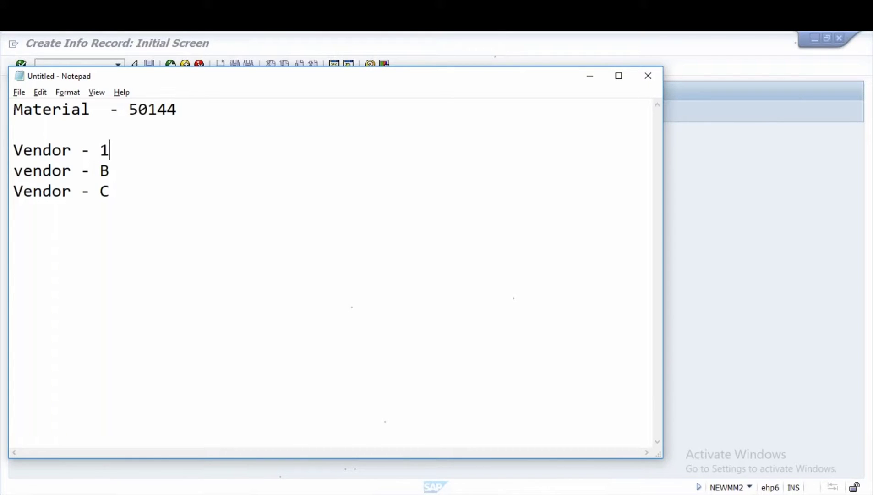
- Replace the second vendor's placeholder letter with 1002 in the note
{"action": "key", "text": "Down"}
{"action": "key", "text": "Left"}
{"action": "key", "text": "Delete"}
{"action": "key", "text": "Delete"}
{"action": "key", "text": "Return"}
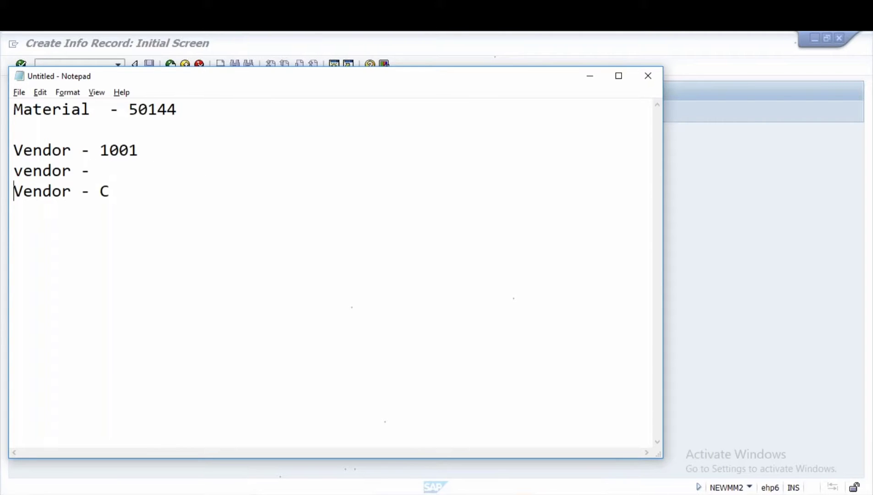
{"action": "key", "text": "Right"}
{"action": "key", "text": "Right"}
{"action": "key", "text": "Right"}
{"action": "key", "text": "Right"}
{"action": "key", "text": "Right"}
{"action": "key", "text": "Right"}
{"action": "key", "text": "Right"}
{"action": "key", "text": "Right"}
{"action": "type", "text": "1002"}
- Replace the third vendor's placeholder letter with 1003 and switch back to SAP
{"action": "key", "text": "Down"}
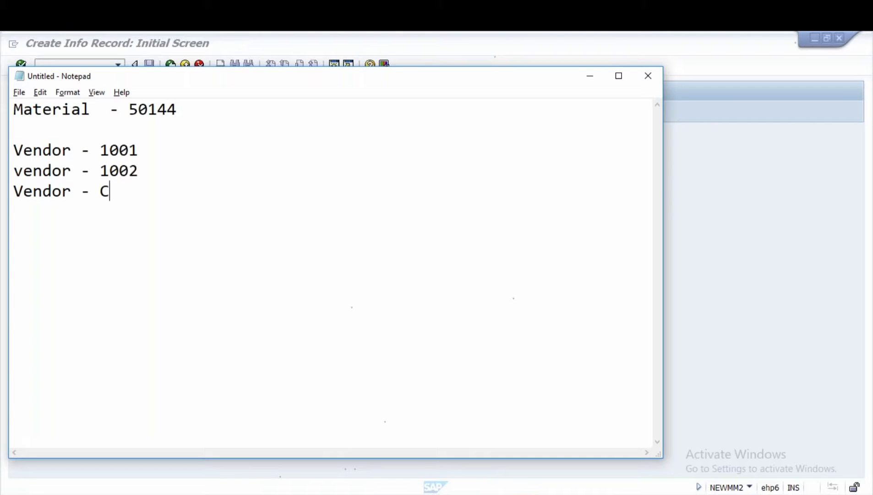
{"action": "key", "text": "BackSpace"}
{"action": "type", "text": "1003"}
{"action": "key", "text": "alt+Tab"}
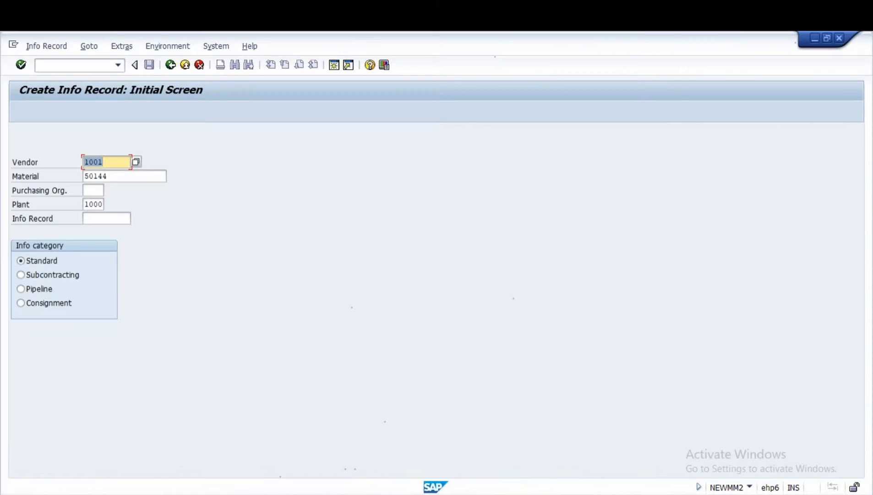
- Enter purchasing organization 1000 for the info record and go on to its first page of purchasing organization data
{"action": "left_click", "coordinate": [91, 191]}
{"action": "type", "text": "1000"}
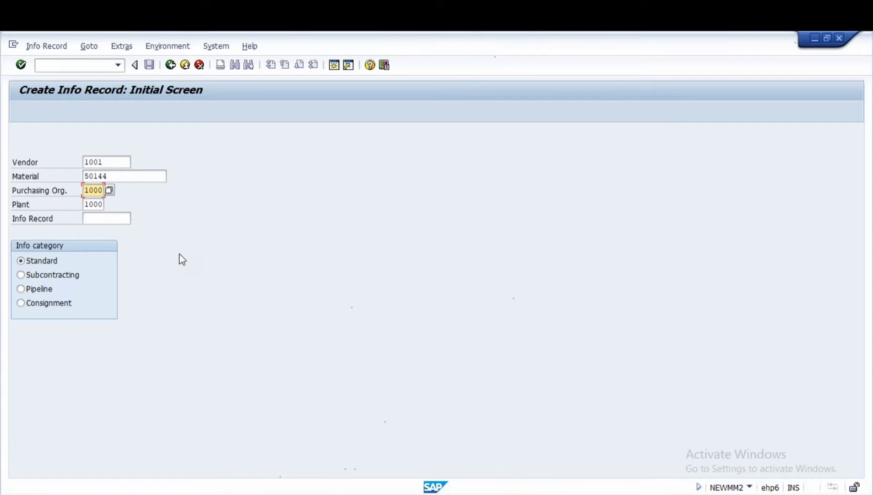
{"action": "key", "text": "Return"}
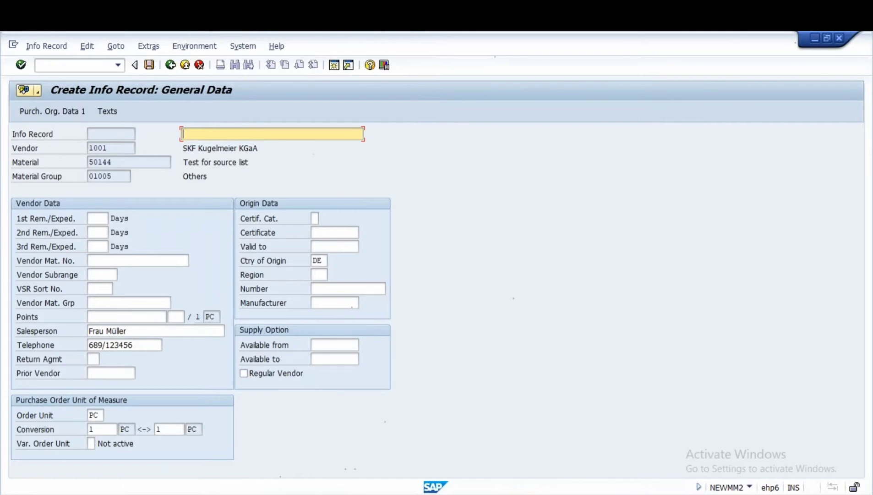
{"action": "left_click", "coordinate": [39, 110]}
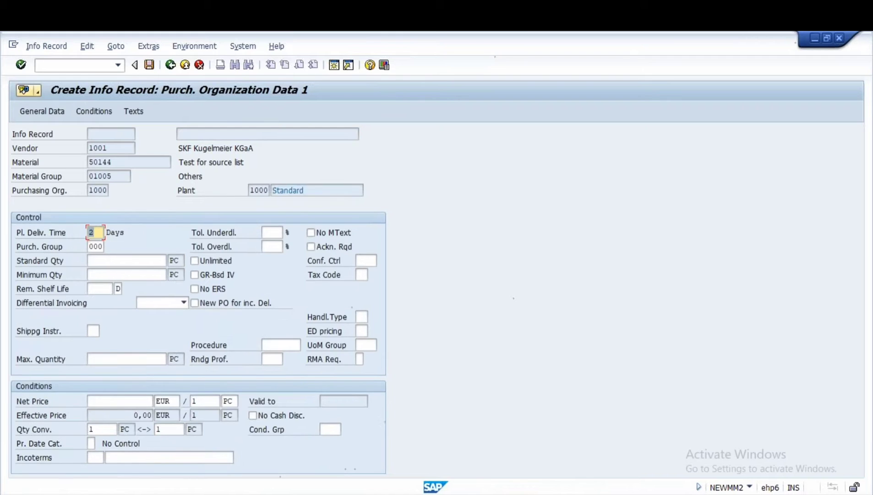
- Try to set the info record's net price to 10 EUR per piece and to open its price conditions
{"action": "left_click", "coordinate": [141, 401]}
{"action": "type", "text": "10"}
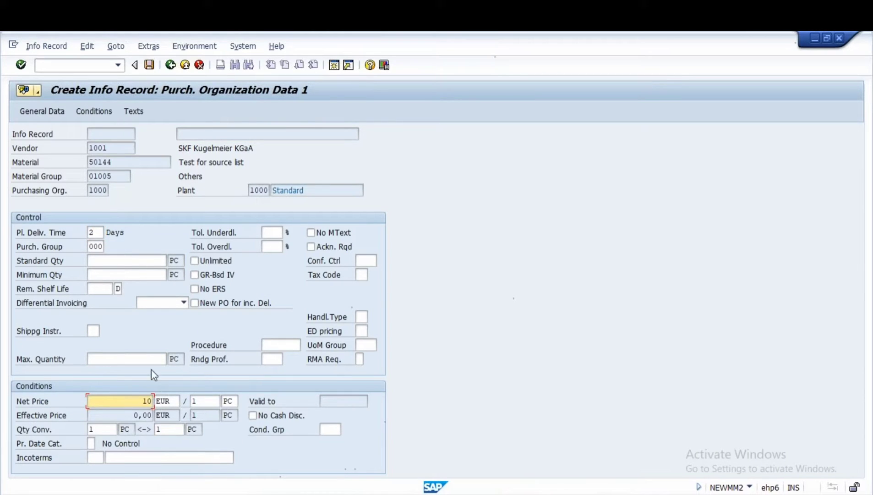
{"action": "key", "text": "Return"}
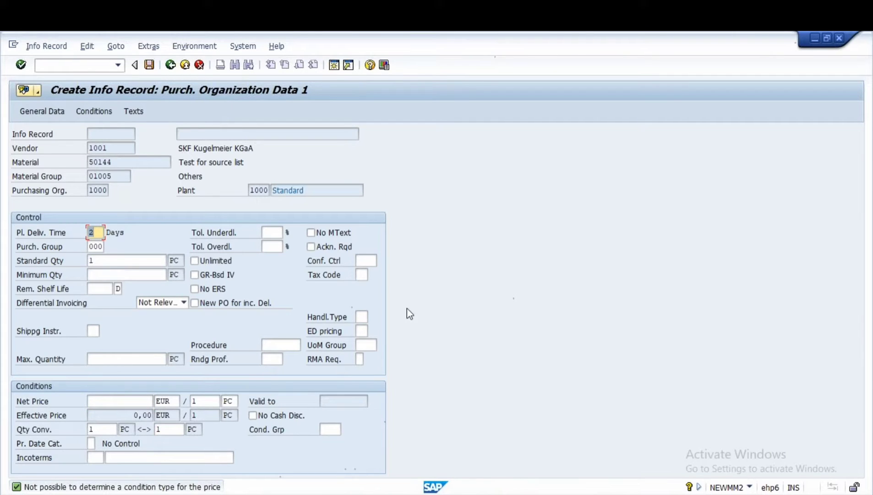
{"action": "left_click", "coordinate": [138, 401]}
{"action": "left_click", "coordinate": [94, 111]}
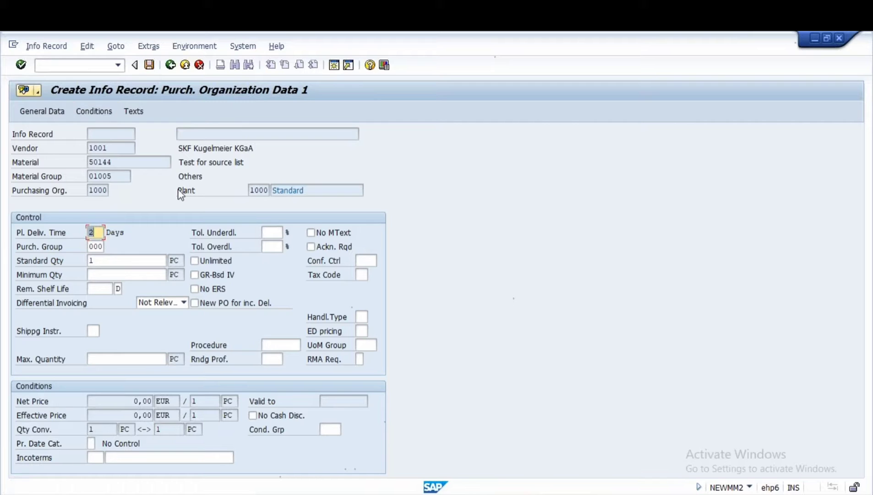
- Log off from the SAP system, discarding the unsaved info record
{"action": "left_click", "coordinate": [243, 46]}
{"action": "left_click", "coordinate": [289, 235]}
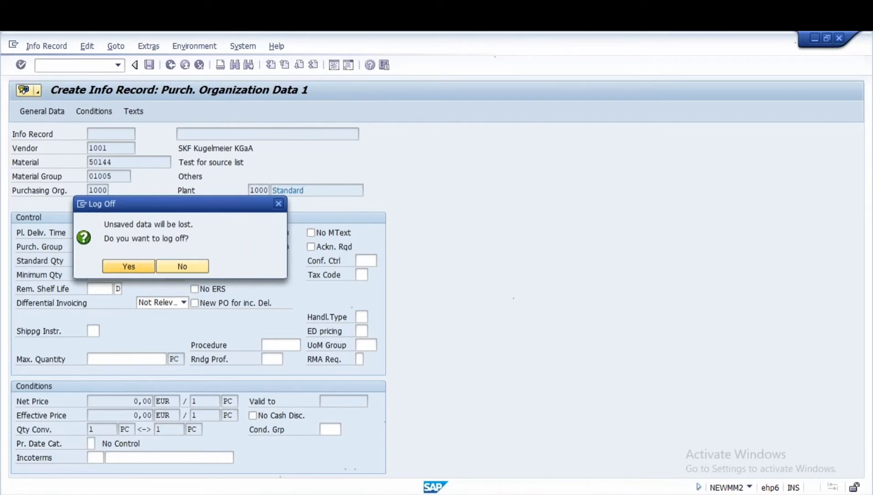
{"action": "left_click", "coordinate": [132, 265]}
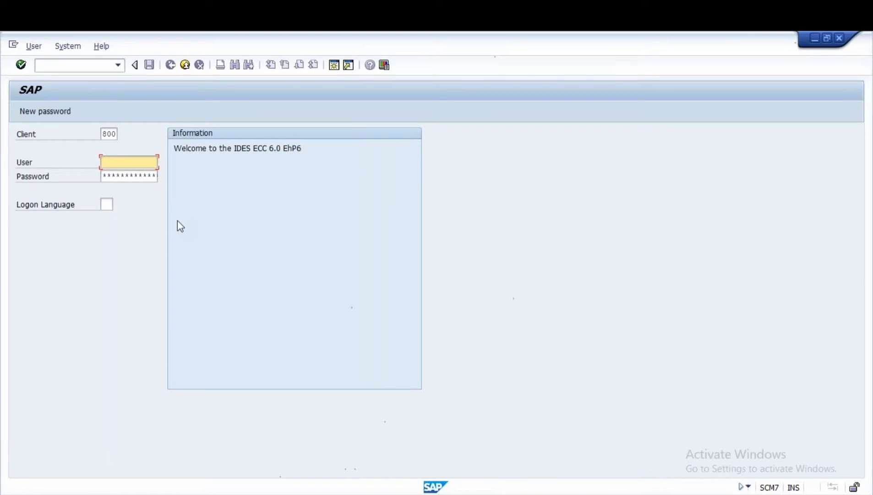
- Try to log on to client 800 with a different user name and the account password
{"action": "key", "text": "BackSpace"}
{"action": "left_click", "coordinate": [116, 192]}
{"action": "key", "text": "Tab"}
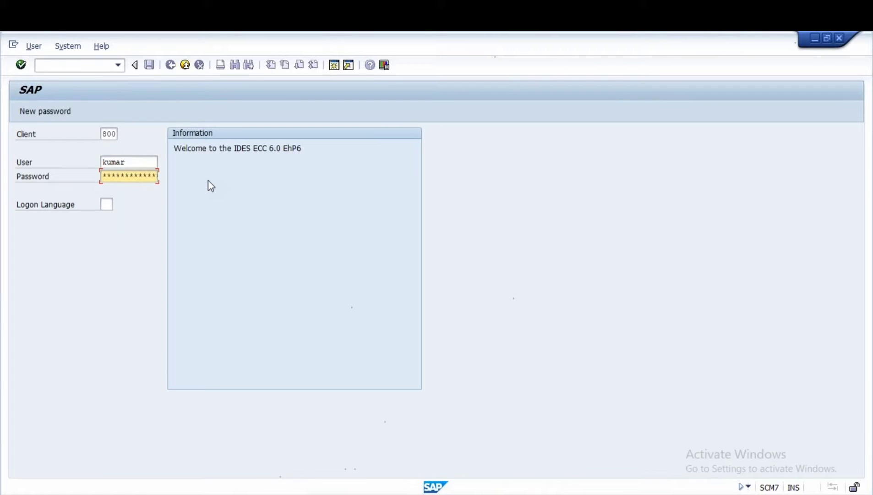
{"action": "key", "text": "Return"}
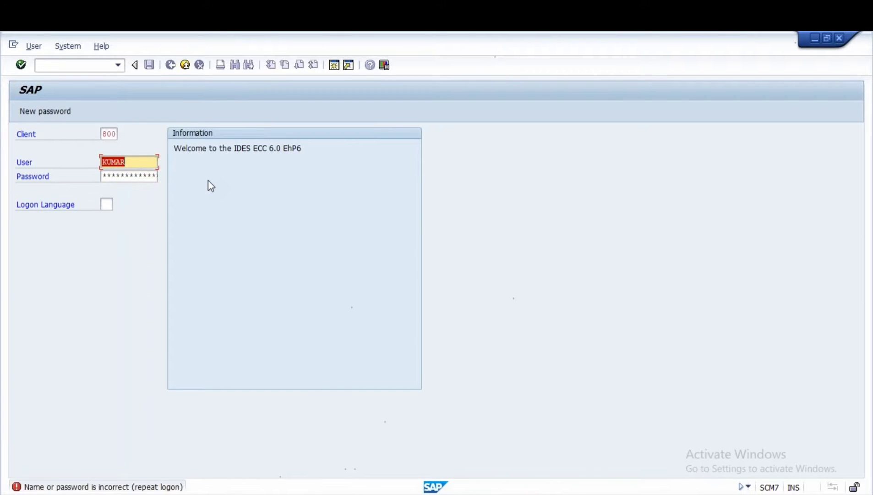
- Enter the user name again, type the account password, log on and close the logon information message
{"action": "left_click", "coordinate": [184, 66]}
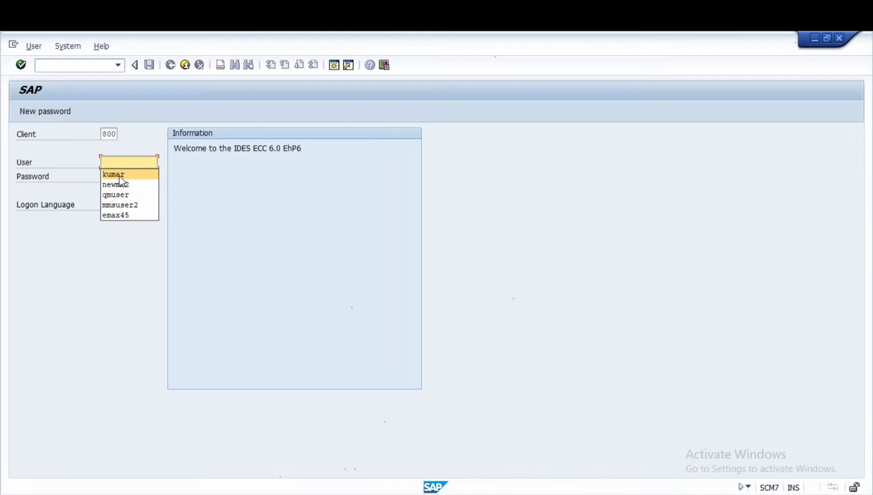
{"action": "left_click", "coordinate": [121, 179]}
{"action": "left_click", "coordinate": [115, 176]}
{"action": "type", "text": "************"}
{"action": "key", "text": "Caps_Lock"}
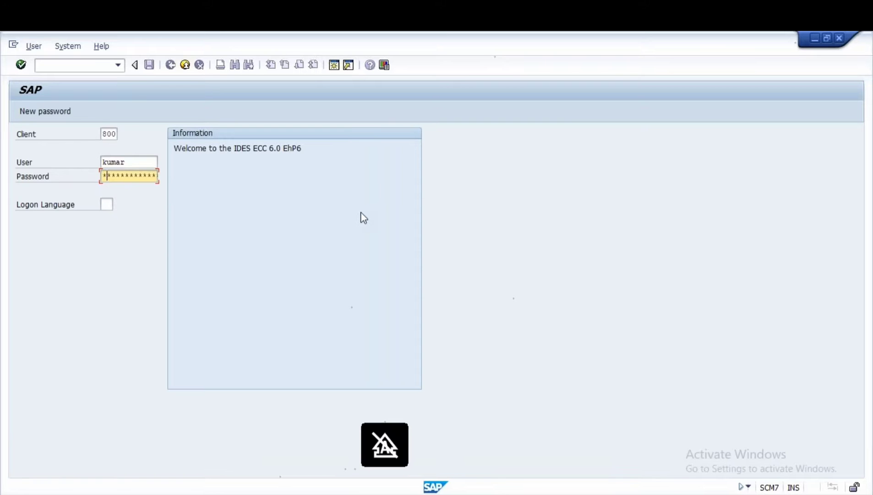
{"action": "key", "text": "Return"}
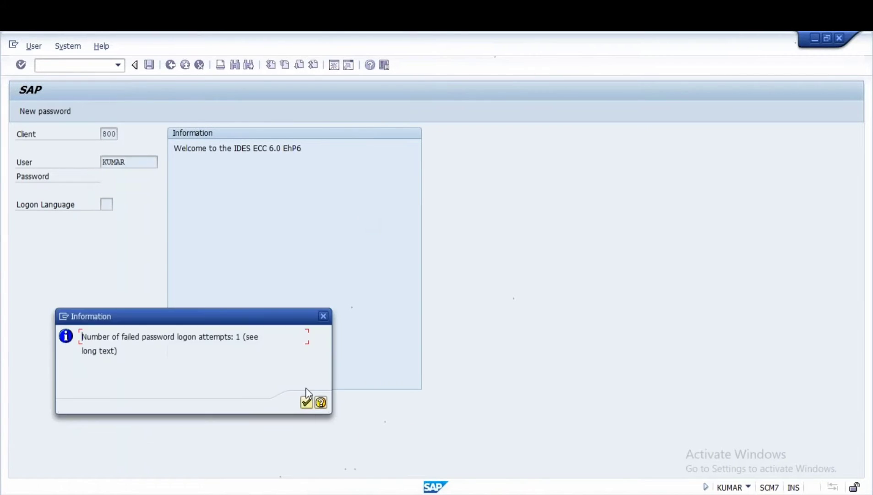
{"action": "left_click", "coordinate": [304, 401]}
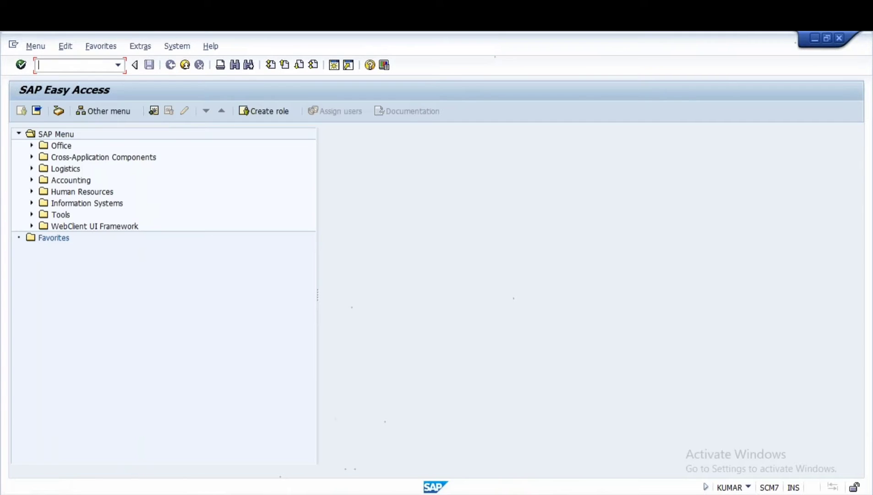
- Open the Materials List transaction and restrict the selection to plant 1000
{"action": "type", "text": "mm6"}
{"action": "key", "text": "Return"}
{"action": "double_click", "coordinate": [172, 160]}
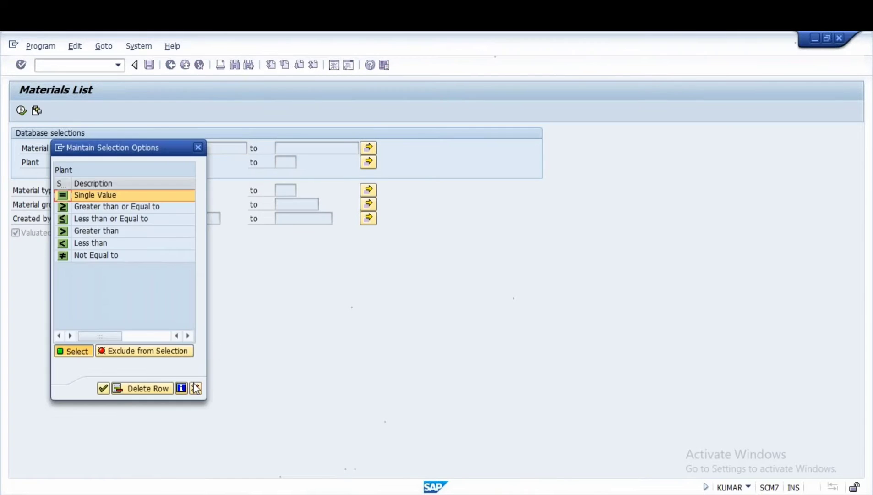
{"action": "left_click", "coordinate": [195, 388]}
{"action": "type", "text": "1"}
{"action": "left_click", "coordinate": [169, 176]}
- Restrict the materials to material type ROH and the creator's user name, and run the list
{"action": "left_click", "coordinate": [175, 191]}
{"action": "type", "text": "r"}
{"action": "left_click", "coordinate": [176, 201]}
{"action": "left_click", "coordinate": [187, 220]}
{"action": "type", "text": "k"}
{"action": "left_click", "coordinate": [184, 240]}
{"action": "left_click", "coordinate": [21, 110]}
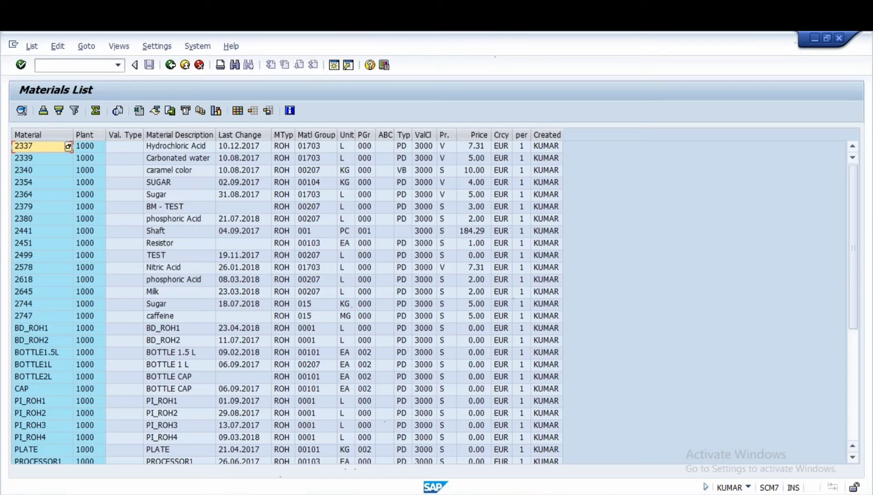
- Look through the listed raw materials and select the Nitric Acid row, material 2578
{"action": "scroll", "coordinate": [213, 344], "scroll_direction": "down", "scroll_amount": 4}
{"action": "scroll", "coordinate": [213, 343], "scroll_direction": "down", "scroll_amount": 2}
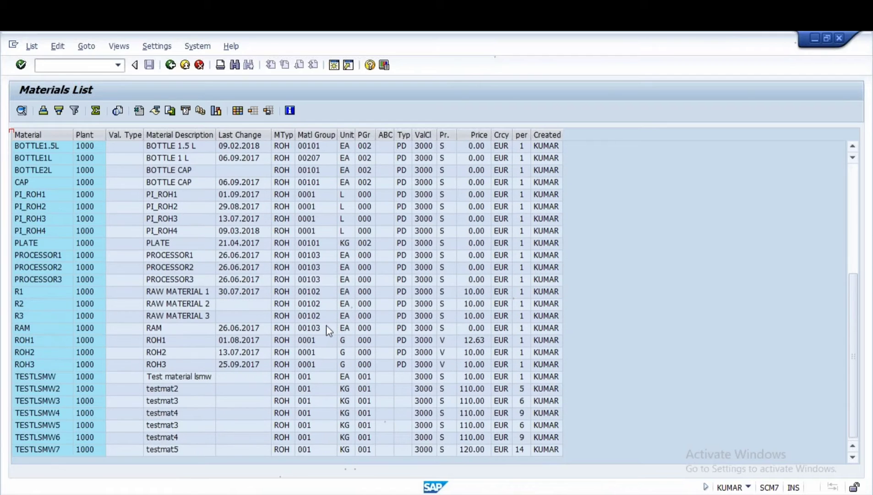
{"action": "scroll", "coordinate": [51, 230], "scroll_direction": "up", "scroll_amount": 6}
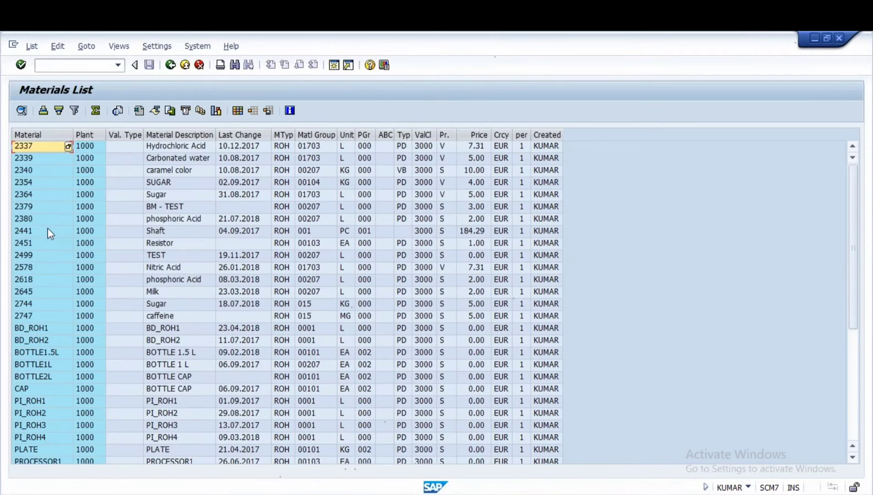
{"action": "left_click", "coordinate": [29, 268]}
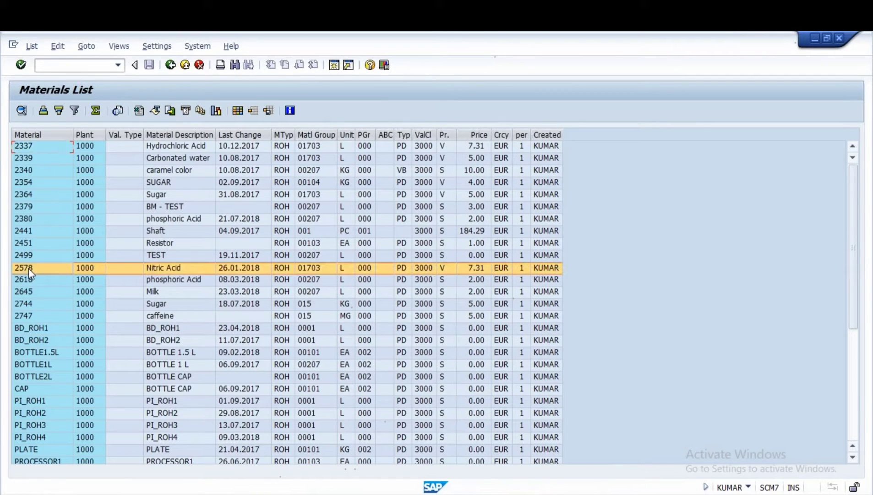
- Switch to the Notepad note, replace the material number with 2578, and return to SAP
{"action": "key", "text": "alt+Tab"}
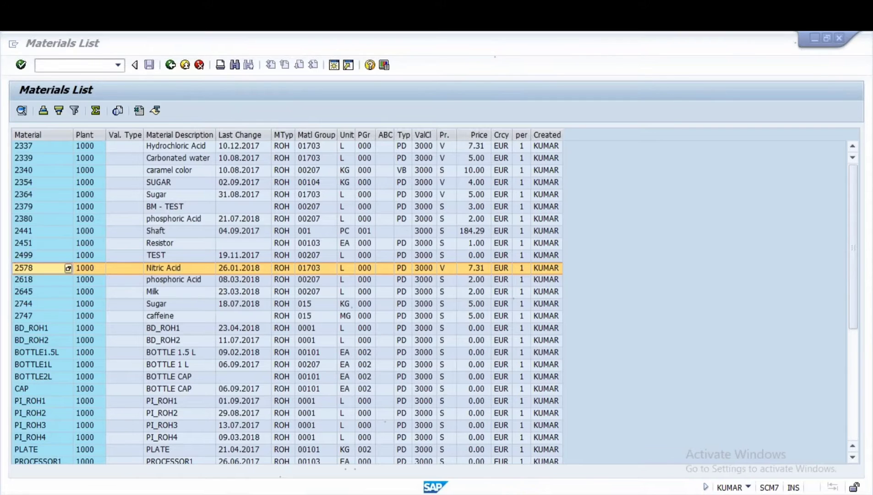
{"action": "left_click", "coordinate": [199, 121]}
{"action": "key", "text": "BackSpace"}
{"action": "key", "text": "BackSpace"}
{"action": "key", "text": "BackSpace"}
{"action": "key", "text": "BackSpace"}
{"action": "key", "text": "BackSpace"}
{"action": "type", "text": "2578"}
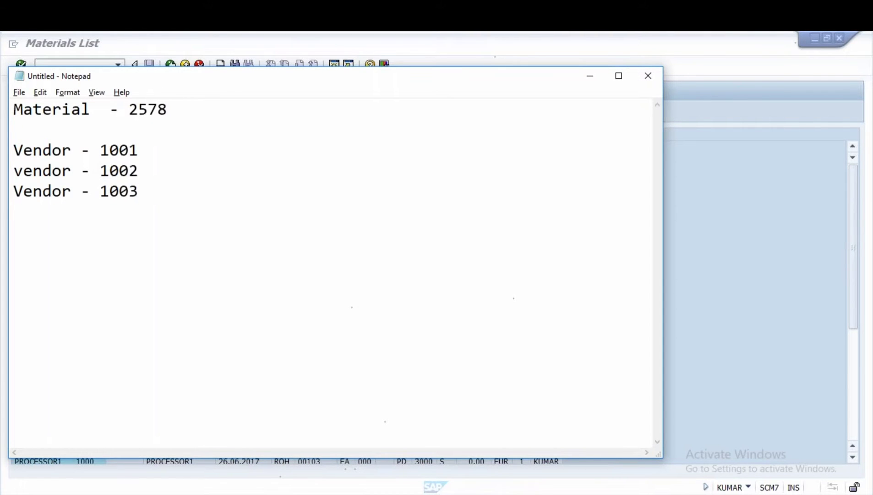
{"action": "key", "text": "alt+Tab"}
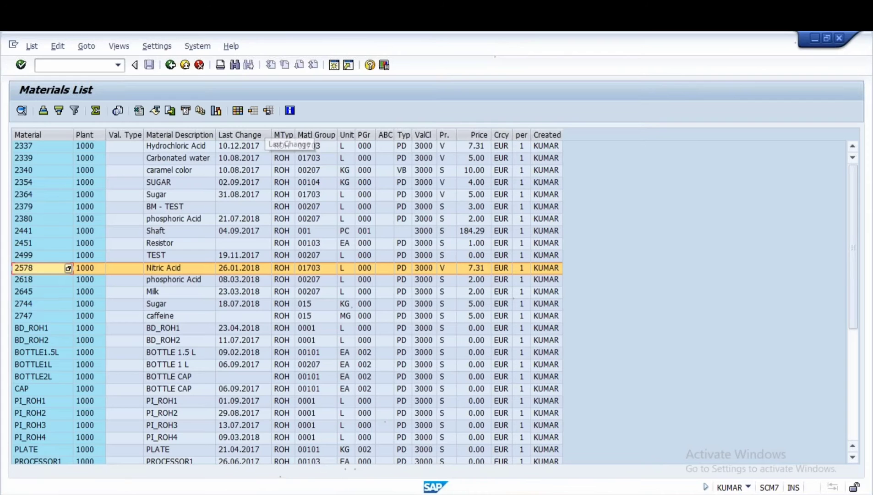
- Open the Create Info Record transaction and enter material 2578 and purchasing organization 1000
{"action": "left_click", "coordinate": [492, 448]}
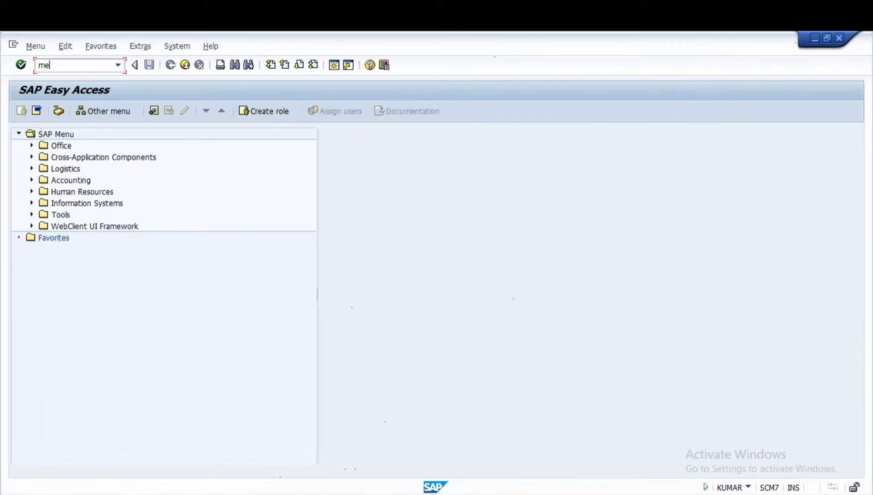
{"action": "key", "text": "Return"}
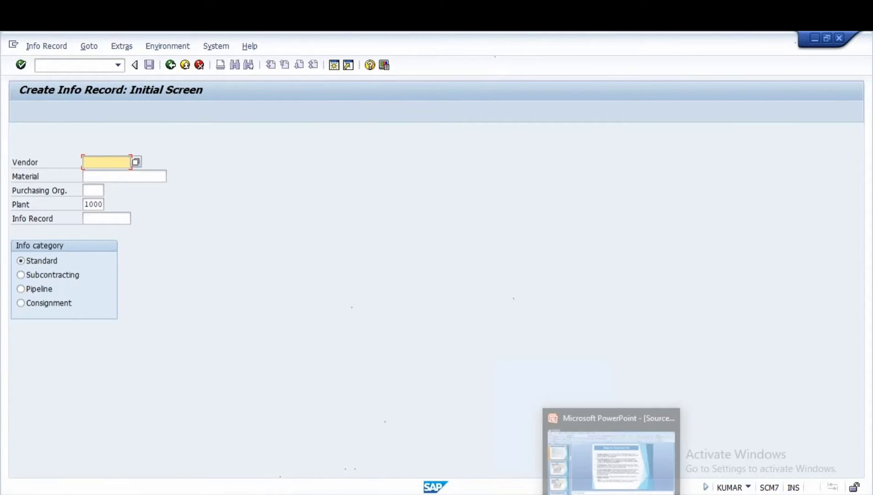
{"action": "left_click", "coordinate": [636, 494]}
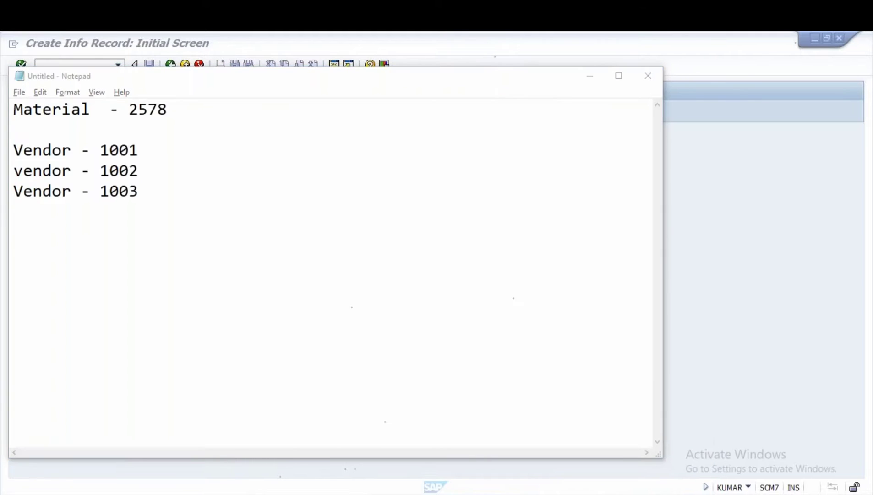
{"action": "left_click", "coordinate": [636, 493]}
{"action": "left_click", "coordinate": [93, 174]}
{"action": "type", "text": "25"}
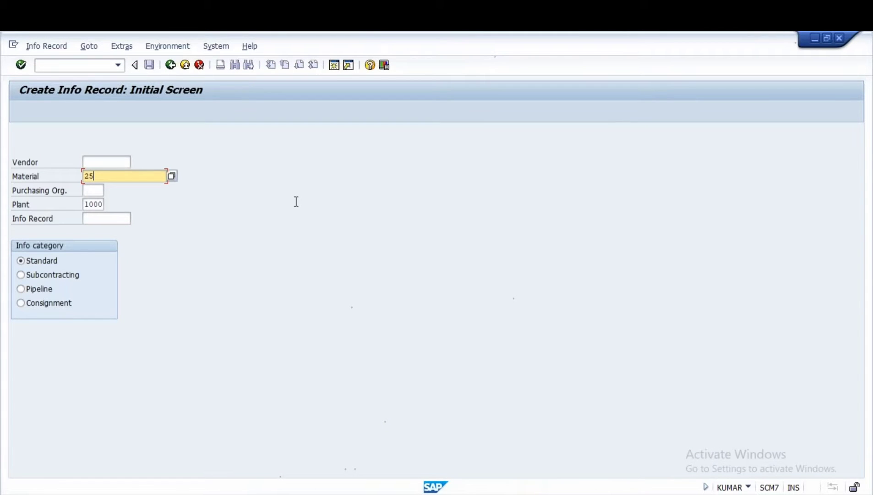
{"action": "type", "text": "78"}
{"action": "left_click", "coordinate": [97, 190]}
{"action": "type", "text": "1000"}
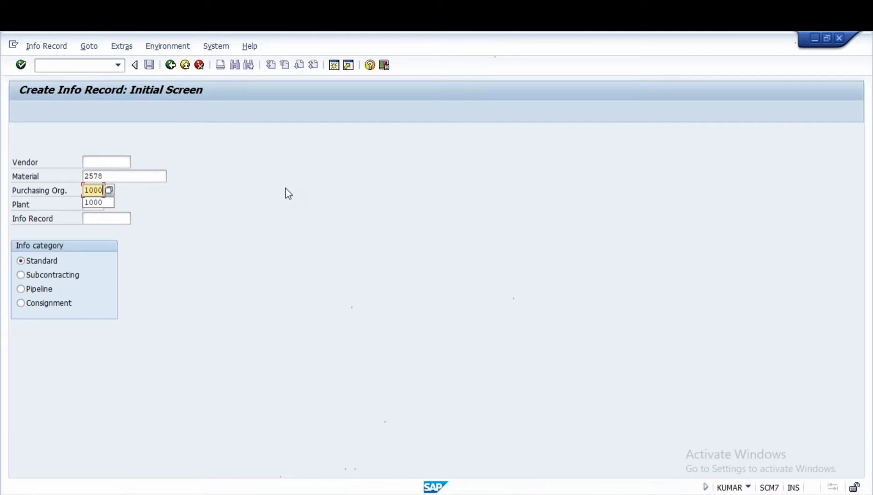
- Search for vendors of purchasing organization 1000 and look through the hits sorted by vendor number
{"action": "left_click", "coordinate": [106, 160]}
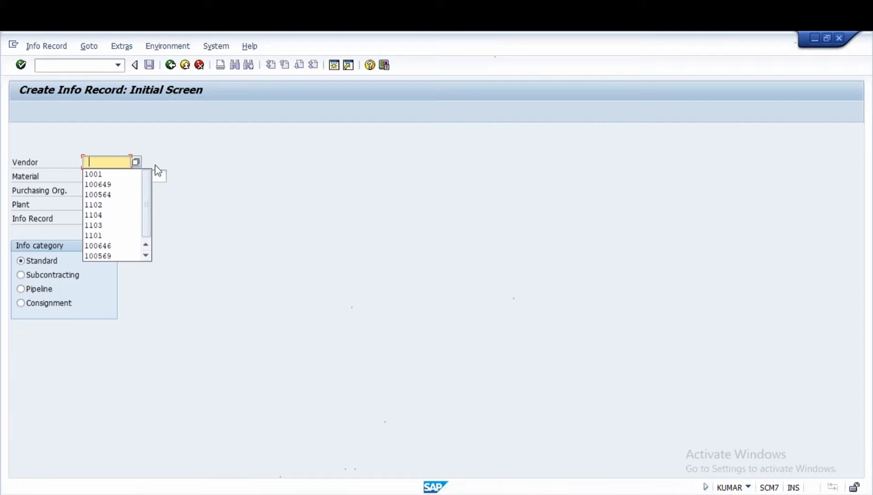
{"action": "left_click", "coordinate": [136, 161]}
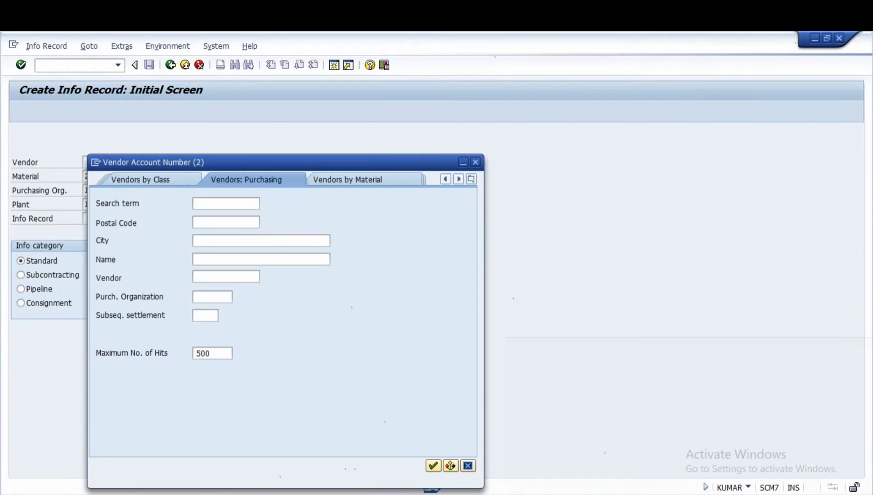
{"action": "left_click", "coordinate": [197, 297]}
{"action": "type", "text": "1000"}
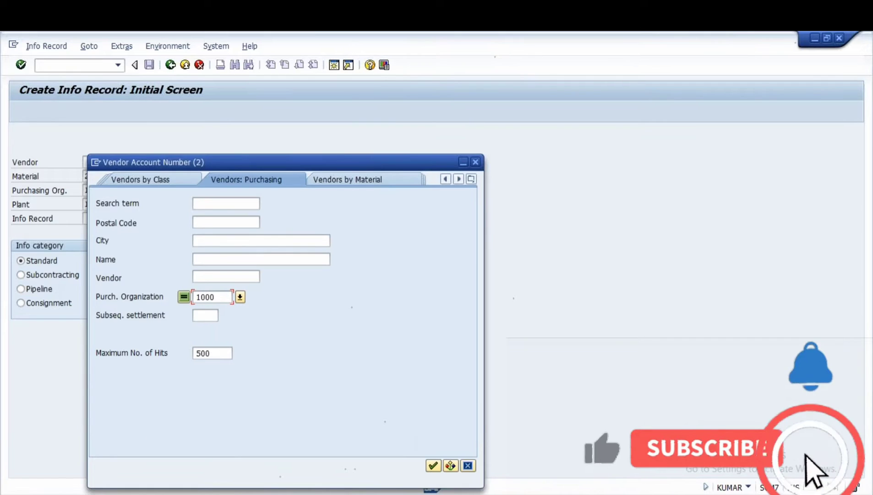
{"action": "left_click", "coordinate": [434, 465]}
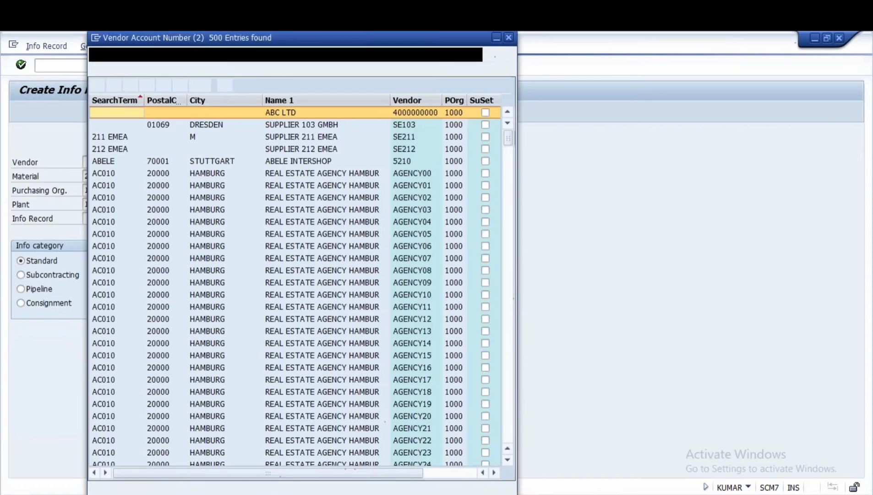
{"action": "scroll", "coordinate": [352, 307], "scroll_direction": "down", "scroll_amount": 15}
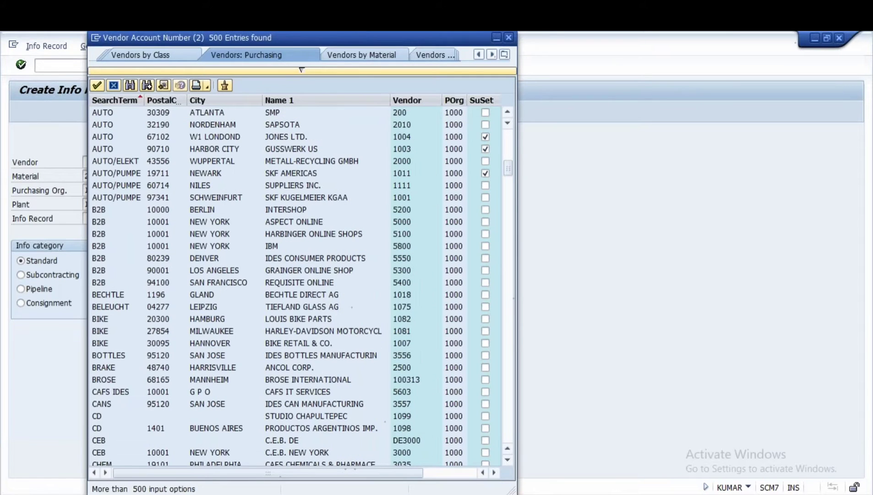
{"action": "left_click", "coordinate": [418, 289]}
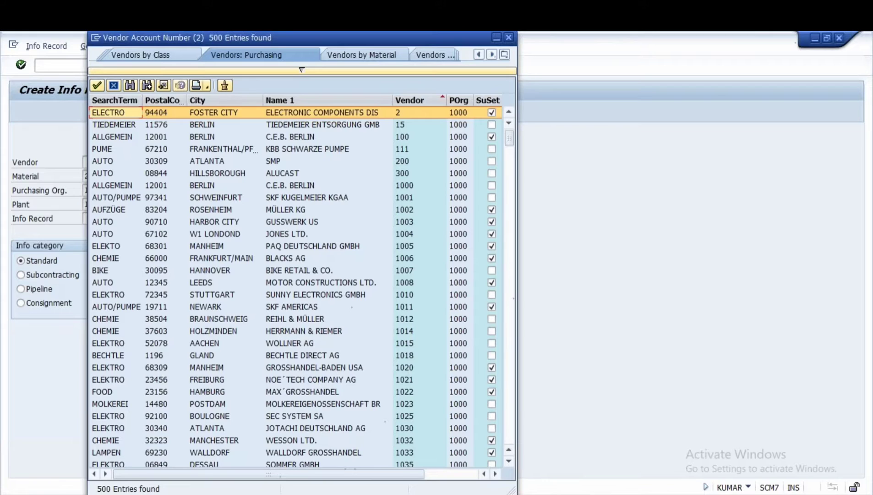
- Open the Word document 07 Quota Arrangment from the 06 Source Determination folder and look up its vendors
{"action": "mouse_move", "coordinate": [269, 442]}
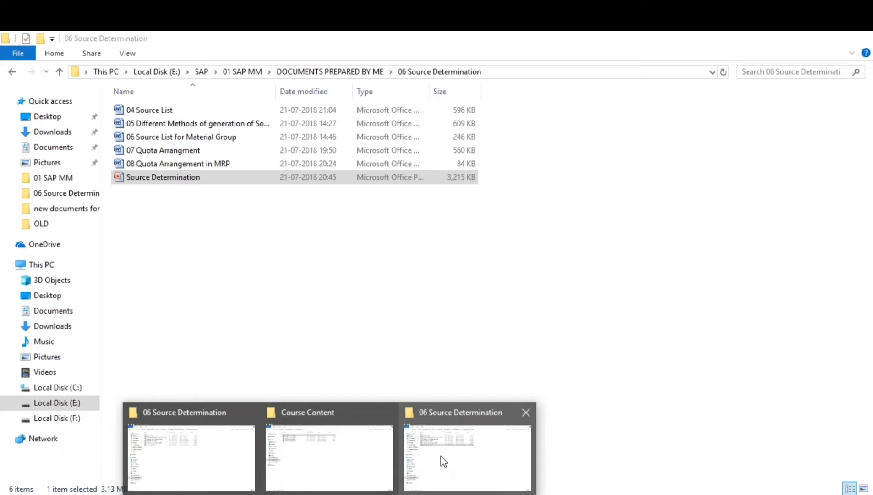
{"action": "left_click", "coordinate": [440, 456]}
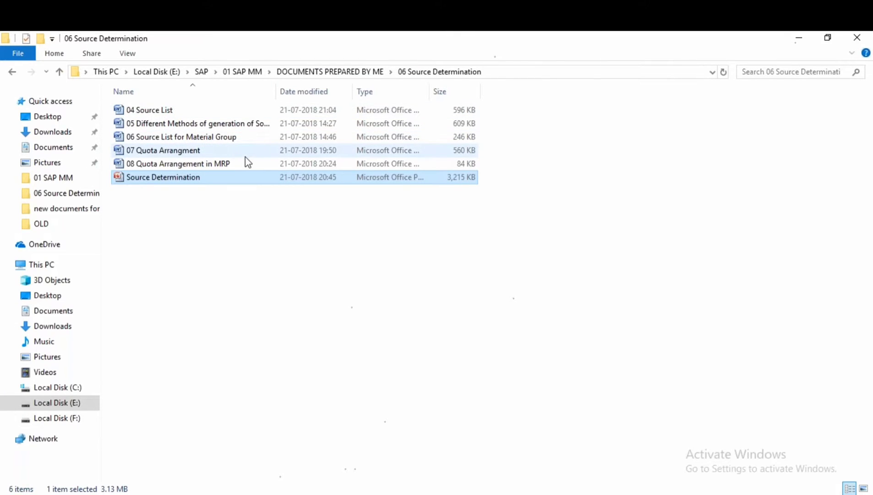
{"action": "double_click", "coordinate": [168, 151]}
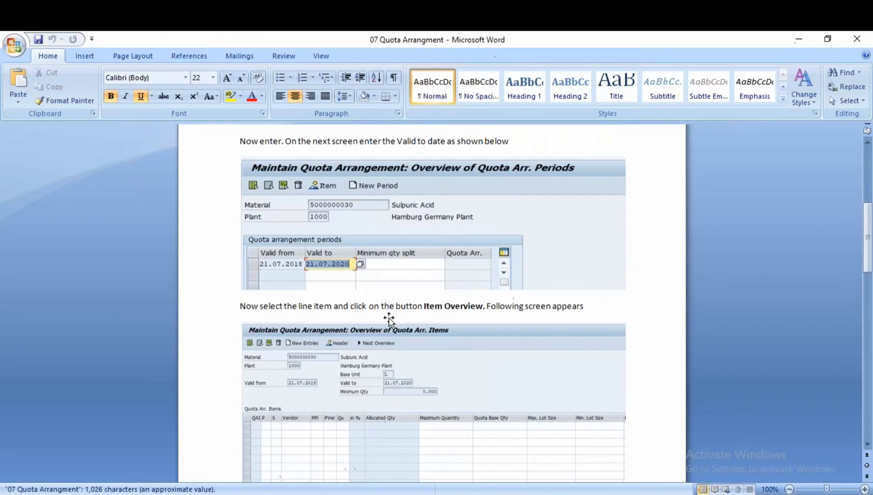
{"action": "scroll", "coordinate": [388, 319], "scroll_direction": "down", "scroll_amount": 10}
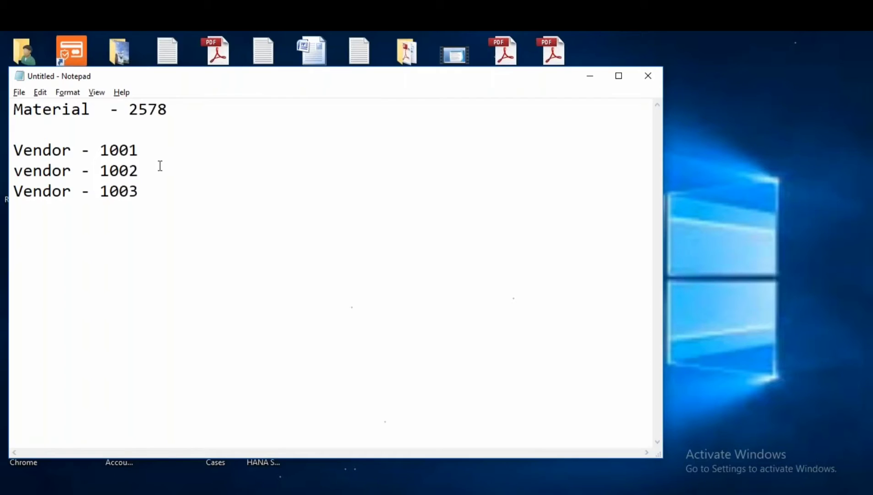
- Change the three vendor numbers in the Notepad note to 1101, 1102 and 1103
{"action": "key", "text": "BackSpace"}
{"action": "type", "text": "1"}
{"action": "key", "text": "BackSpace"}
{"action": "type", "text": "1"}
{"action": "key", "text": "Down"}
{"action": "key", "text": "Left"}
{"action": "key", "text": "BackSpace"}
{"action": "type", "text": "1"}
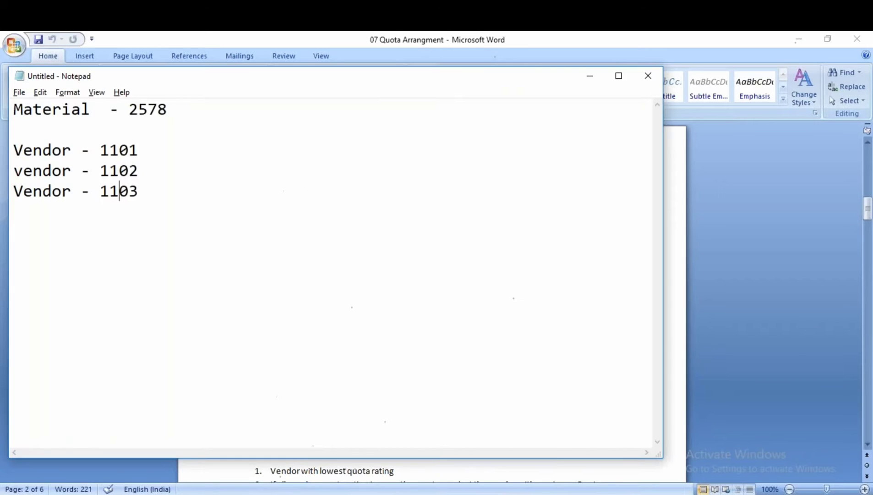
- Switch back to SAP, close the vendor search and enter vendor 1101 to open the info record's general data
{"action": "mouse_move", "coordinate": [452, 492]}
{"action": "left_click", "coordinate": [545, 461]}
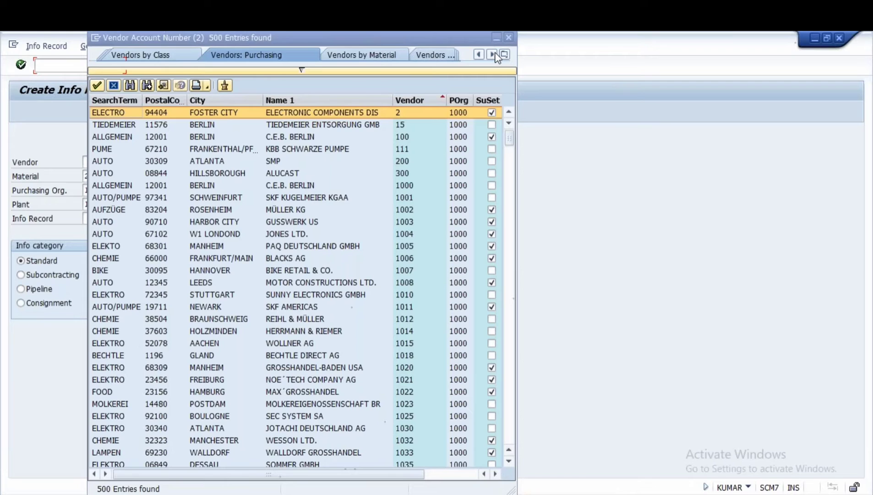
{"action": "left_click", "coordinate": [508, 38]}
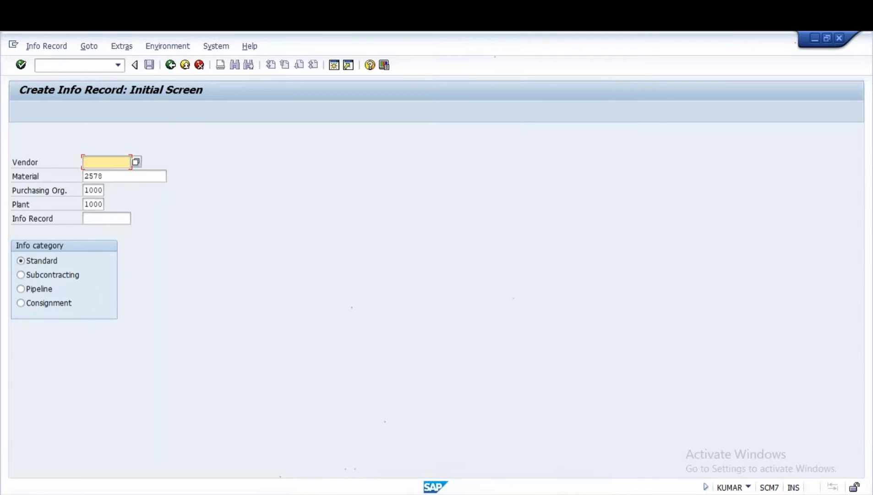
{"action": "type", "text": "110"}
{"action": "type", "text": "10"}
{"action": "type", "text": "1"}
{"action": "key", "text": "Return"}
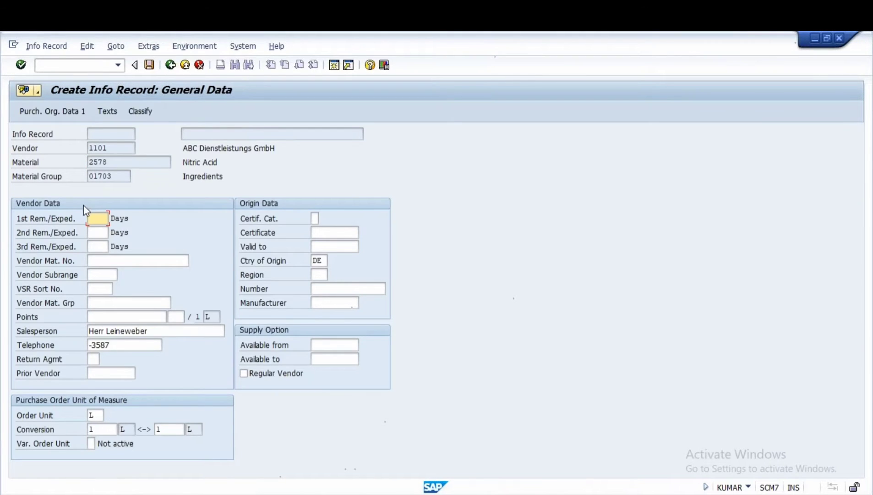
- In the purchasing organization data, set standard quantity 1 and net price 10 EUR per litre, and save the info record
{"action": "left_click", "coordinate": [49, 112]}
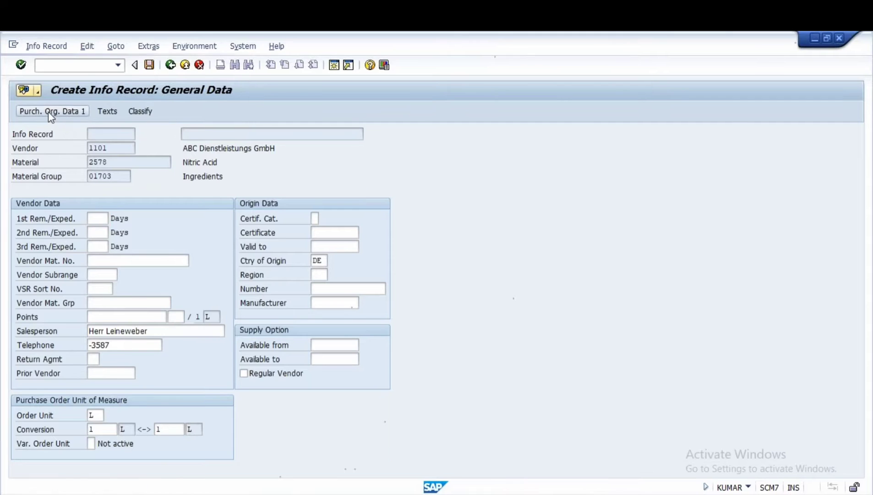
{"action": "left_click", "coordinate": [110, 261]}
{"action": "type", "text": "1"}
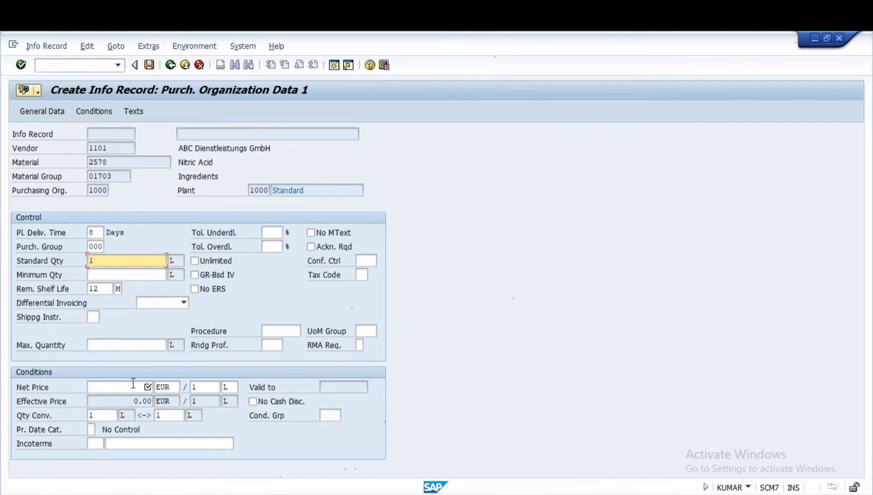
{"action": "left_click", "coordinate": [138, 388]}
{"action": "key", "text": "Return"}
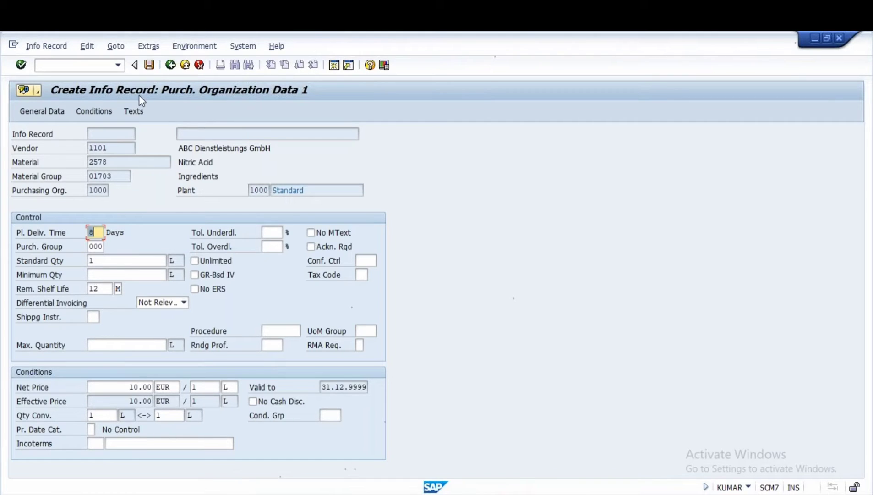
{"action": "left_click", "coordinate": [149, 64]}
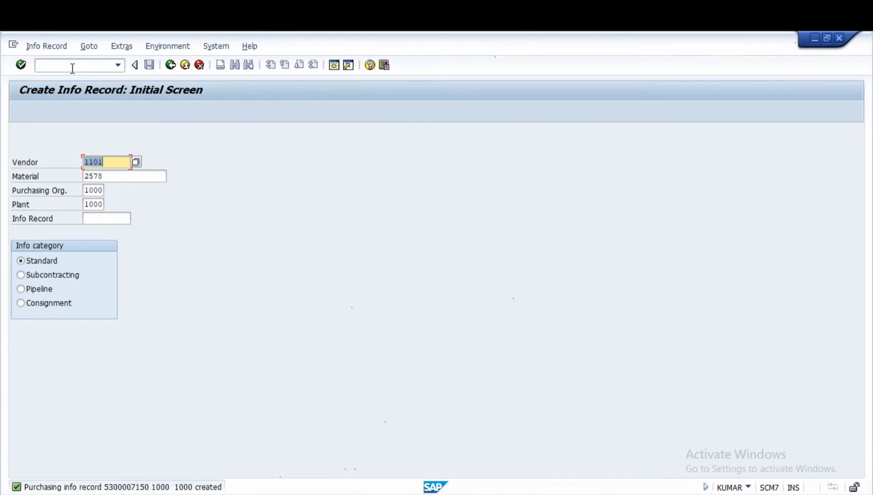
- Open the info record of vendor 1101 and material 2578 in change mode
{"action": "left_click", "coordinate": [49, 47]}
{"action": "left_click", "coordinate": [50, 47]}
{"action": "left_click", "coordinate": [47, 47]}
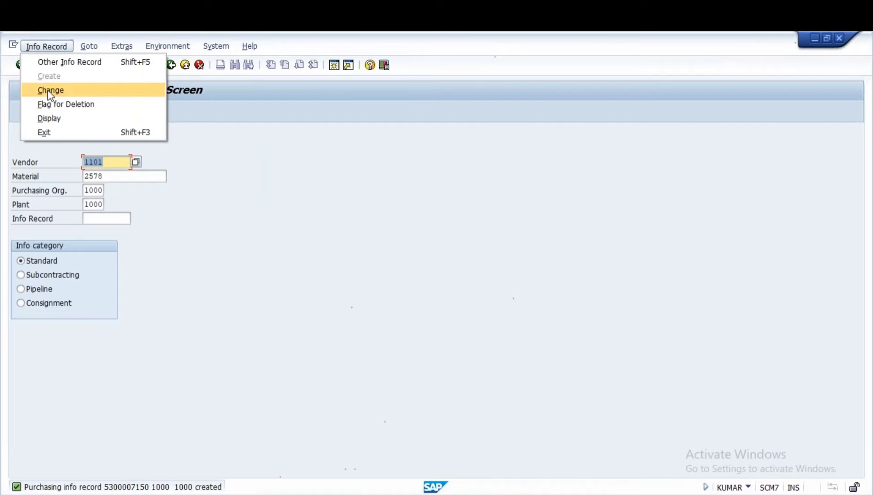
{"action": "left_click", "coordinate": [50, 90]}
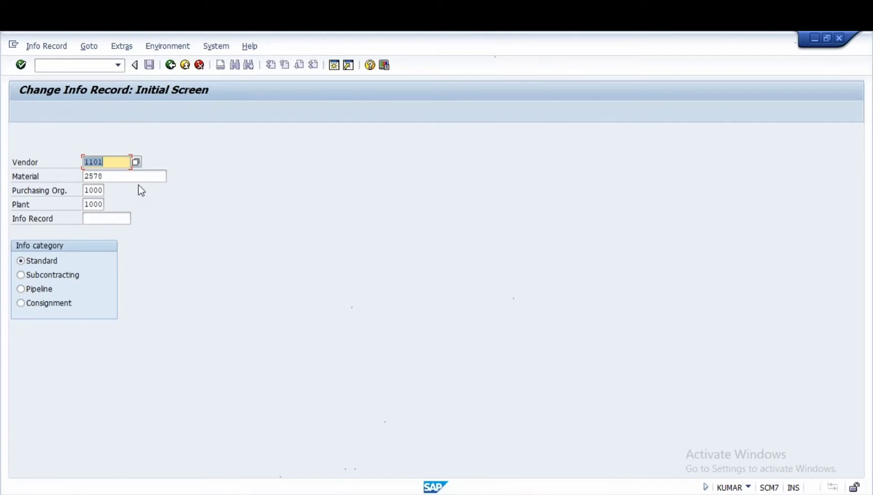
{"action": "key", "text": "Return"}
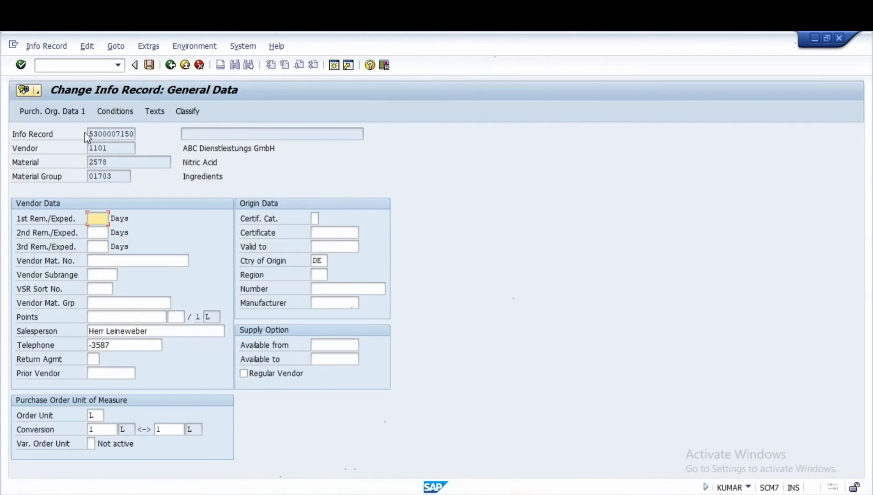
{"action": "left_click", "coordinate": [88, 133]}
{"action": "left_click_drag", "start_coordinate": [89, 134], "coordinate": [129, 135]}
{"action": "left_click", "coordinate": [134, 134]}
{"action": "key", "text": "alt+Tab"}
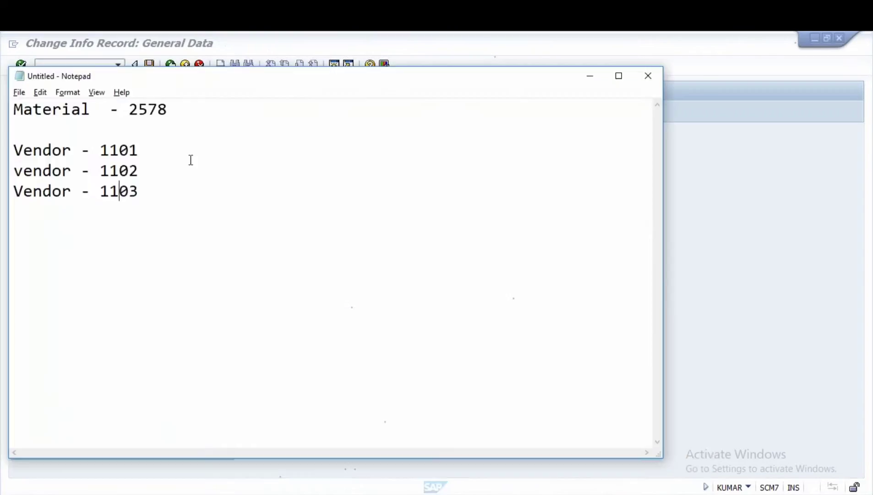
{"action": "left_click", "coordinate": [191, 160]}
{"action": "key", "text": "ctrl+v"}
{"action": "key", "text": "alt+Tab"}
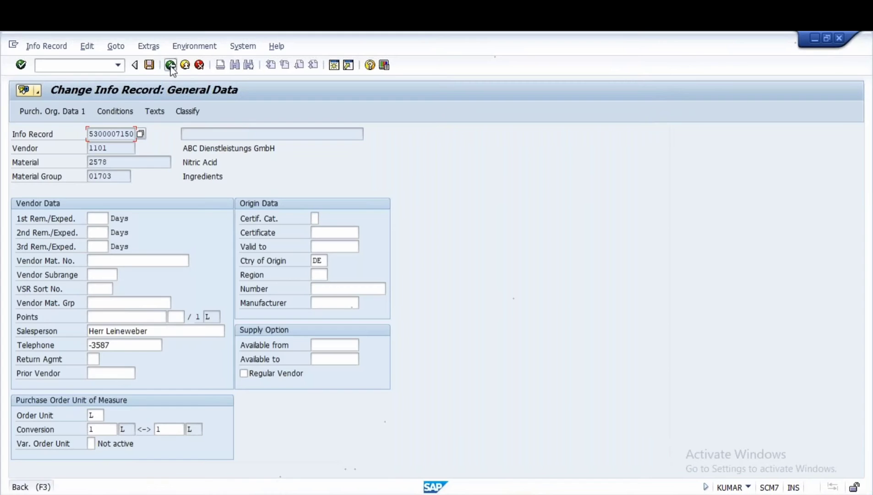
- Leave the info record and try to open the record of vendor 1102 for material 2578 in change mode
{"action": "left_click", "coordinate": [170, 64]}
{"action": "left_click", "coordinate": [112, 162]}
{"action": "key", "text": "BackSpace"}
{"action": "type", "text": "1"}
{"action": "key", "text": "BackSpace"}
{"action": "type", "text": "2"}
{"action": "key", "text": "Return"}
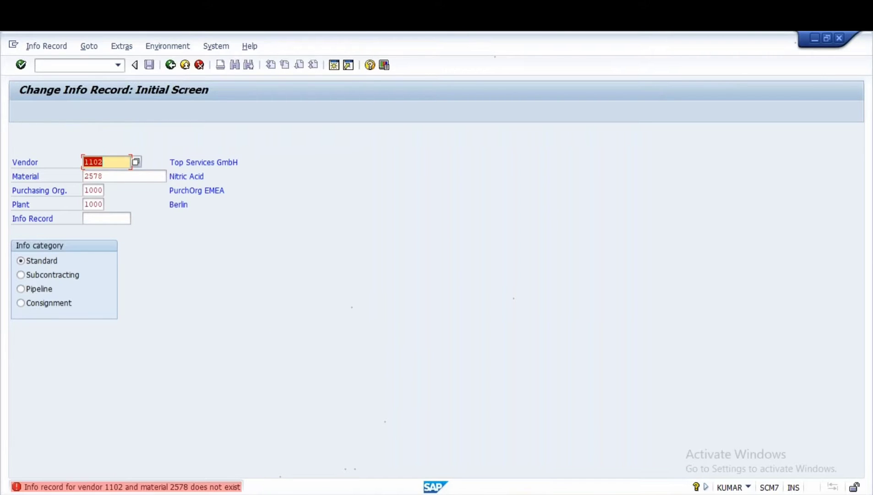
- Start creating an info record for vendor 1102 and material 2578, and open its purchasing organization data
{"action": "left_click", "coordinate": [42, 49]}
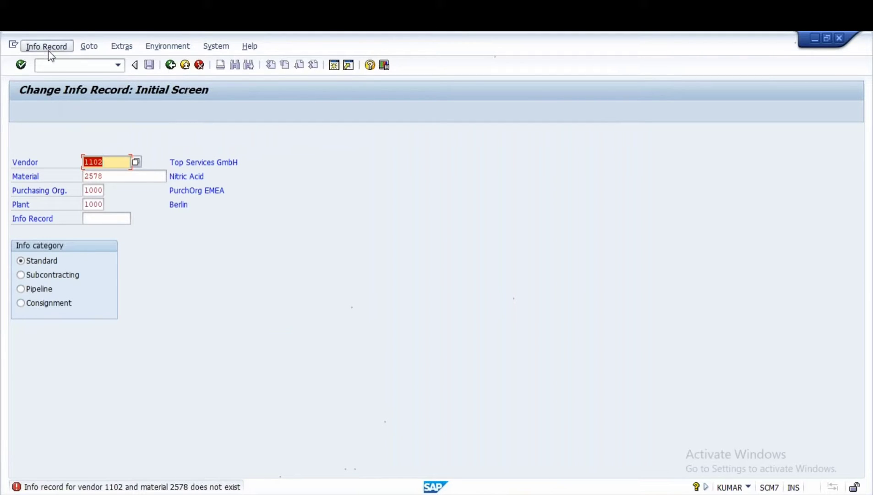
{"action": "left_click", "coordinate": [48, 76]}
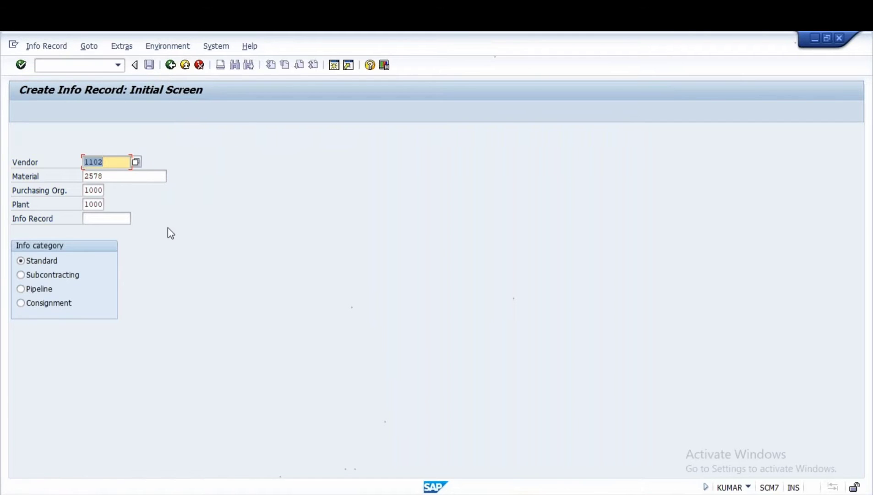
{"action": "key", "text": "Return"}
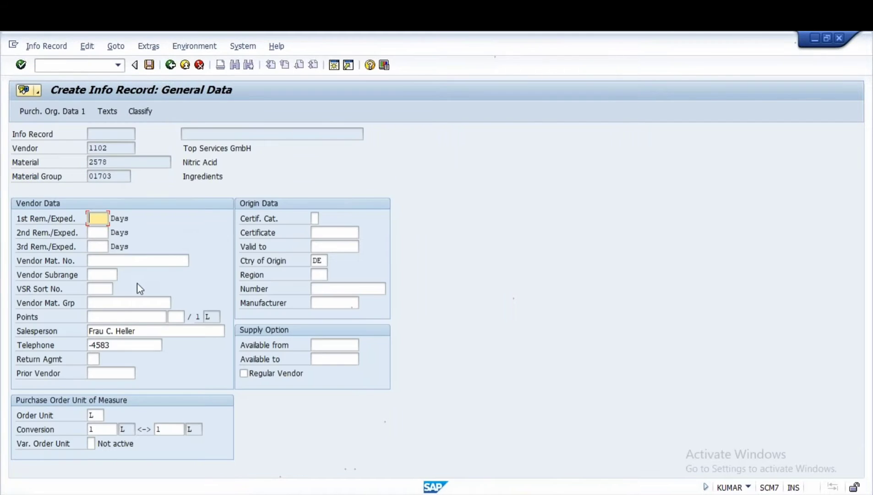
{"action": "left_click", "coordinate": [52, 111]}
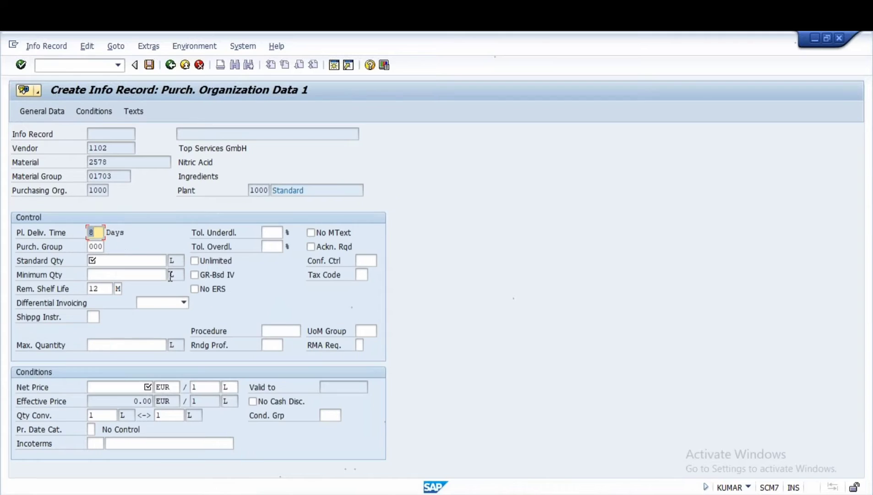
- Set standard quantity 1 and net price 15 EUR per litre for vendor 1102, and save the info record
{"action": "left_click", "coordinate": [111, 259]}
{"action": "type", "text": "1"}
{"action": "left_click", "coordinate": [121, 387]}
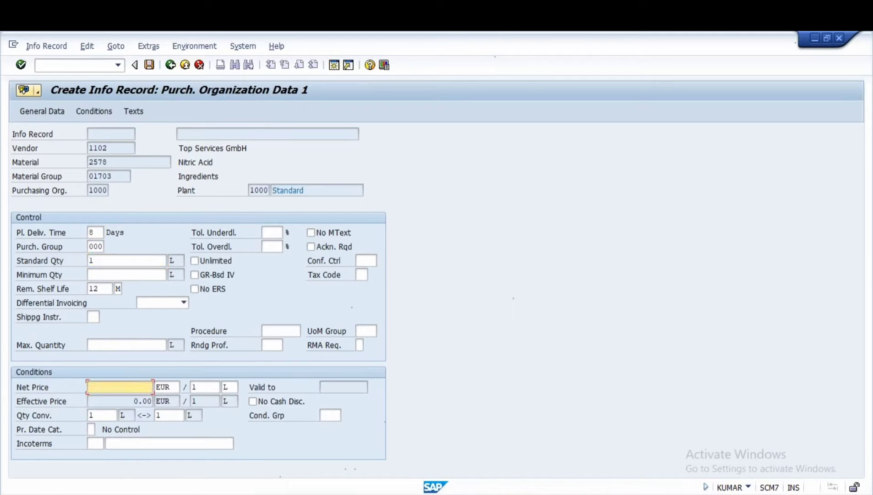
{"action": "type", "text": "15"}
{"action": "key", "text": "Return"}
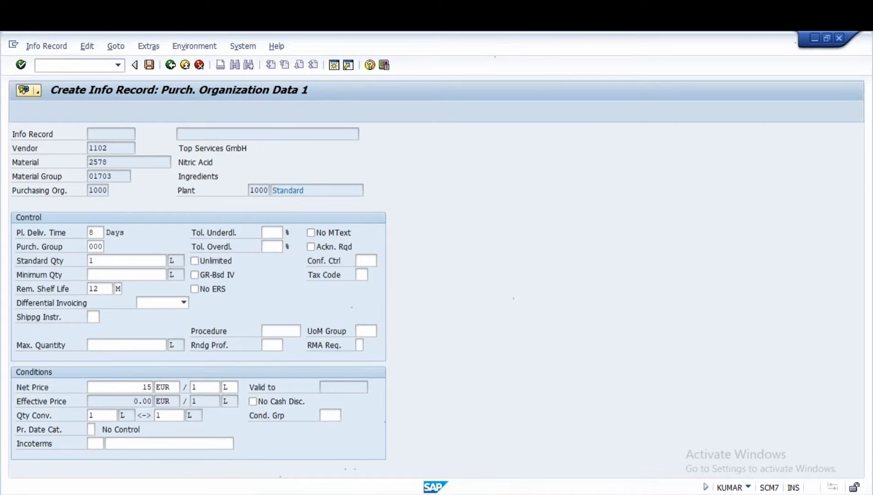
{"action": "left_click", "coordinate": [149, 64]}
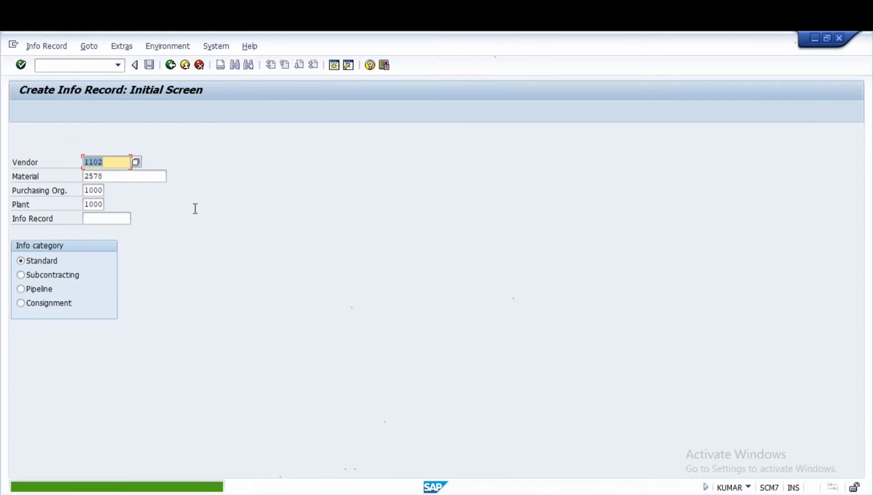
{"action": "key", "text": "alt+Tab"}
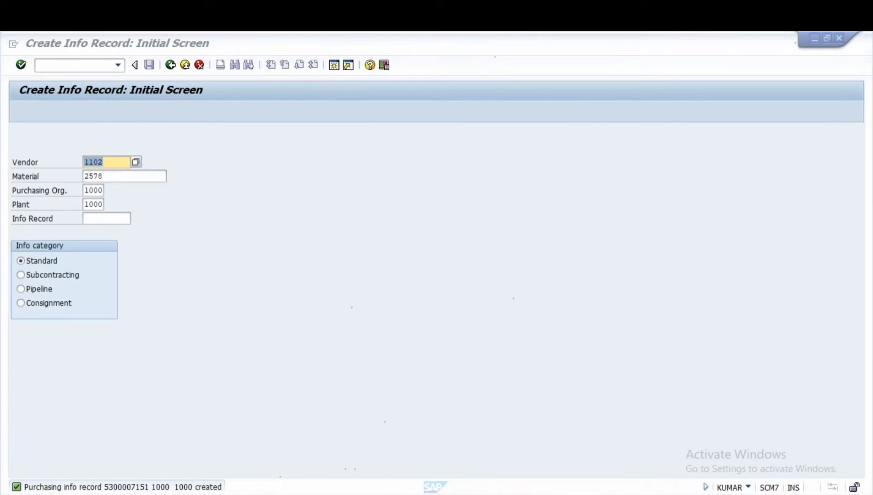
{"action": "left_click", "coordinate": [171, 150]}
{"action": "left_click_drag", "start_coordinate": [171, 150], "coordinate": [264, 149]}
{"action": "key", "text": "ctrl+c"}
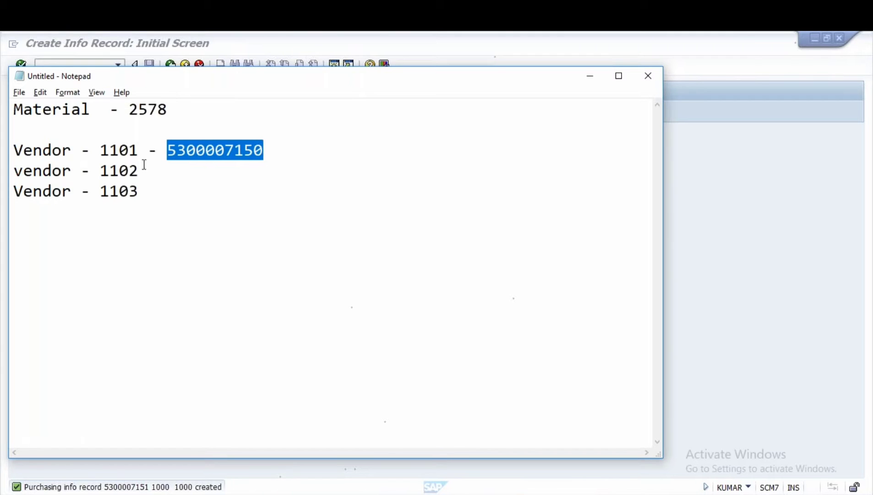
{"action": "left_click", "coordinate": [142, 168]}
{"action": "type", "text": "-"}
{"action": "key", "text": "ctrl+v"}
{"action": "key", "text": "BackSpace"}
{"action": "type", "text": "1"}
{"action": "left_click", "coordinate": [155, 193]}
{"action": "type", "text": "-"}
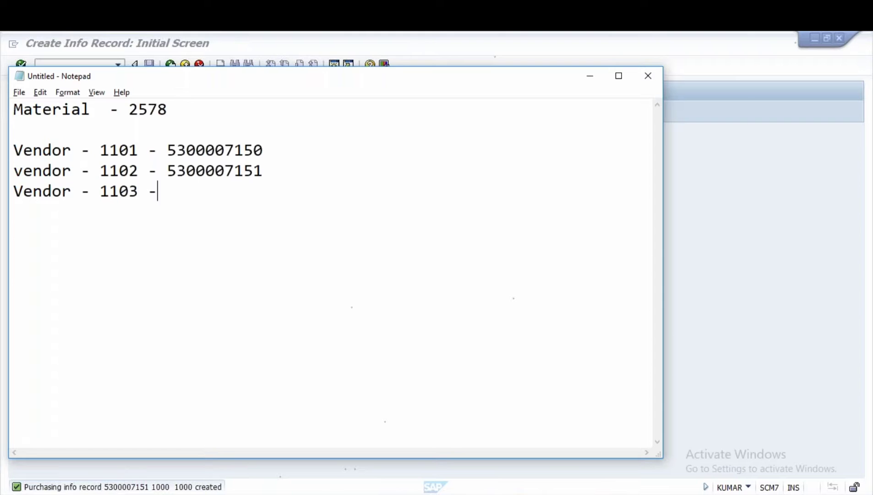
- Switch back to SAP, enter vendor 1103 for the new info record and open its purchasing organization data
{"action": "key", "text": "alt+Tab"}
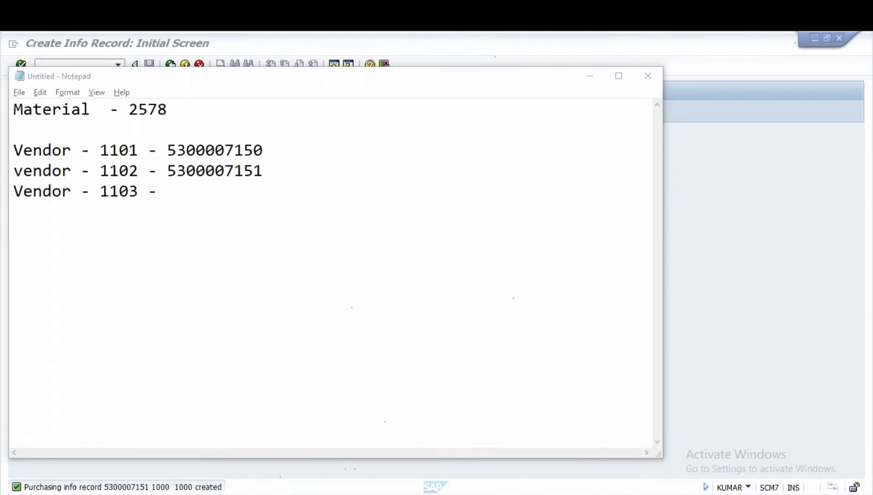
{"action": "type", "text": "3"}
{"action": "key", "text": "Return"}
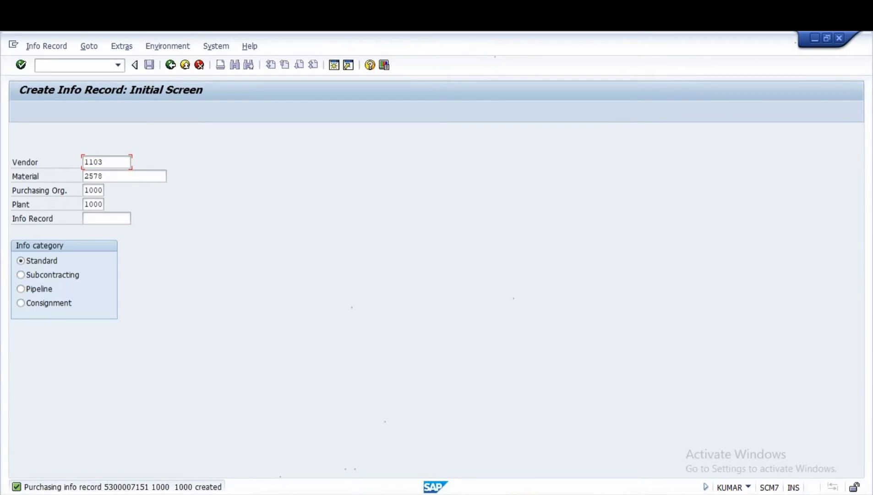
{"action": "left_click", "coordinate": [52, 111]}
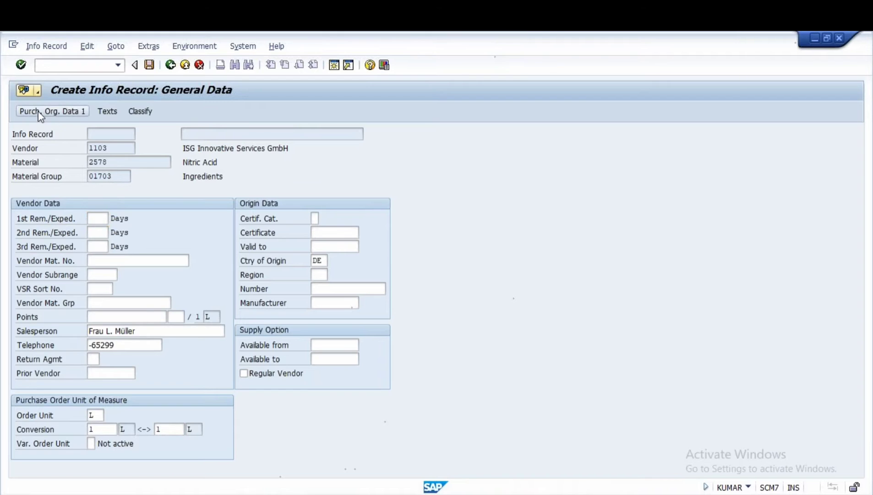
- Set net price 20 EUR per litre and standard quantity 1 for vendor 1103, and save the info record
{"action": "left_click", "coordinate": [140, 387]}
{"action": "type", "text": "20"}
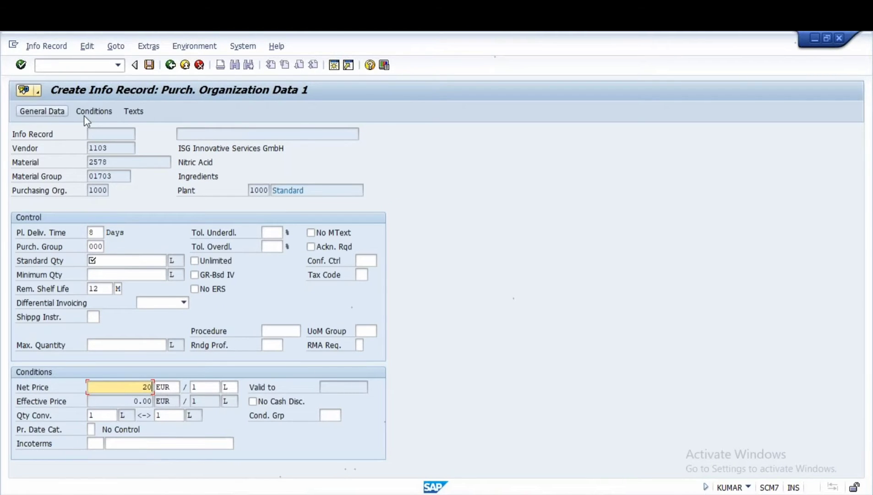
{"action": "left_click", "coordinate": [126, 260]}
{"action": "type", "text": "1"}
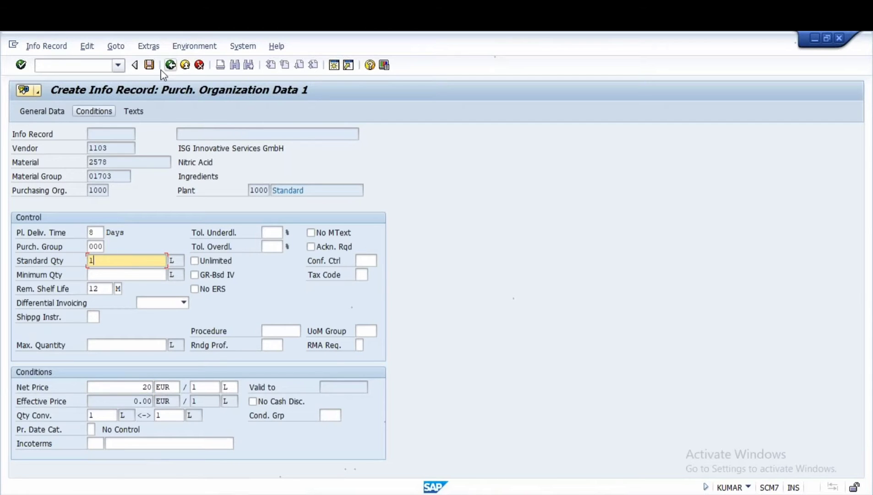
{"action": "key", "text": "Return"}
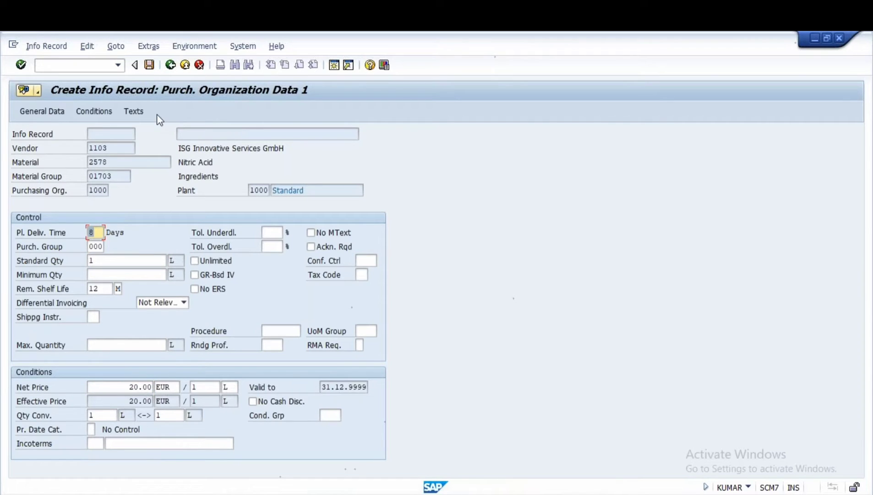
{"action": "left_click", "coordinate": [149, 65]}
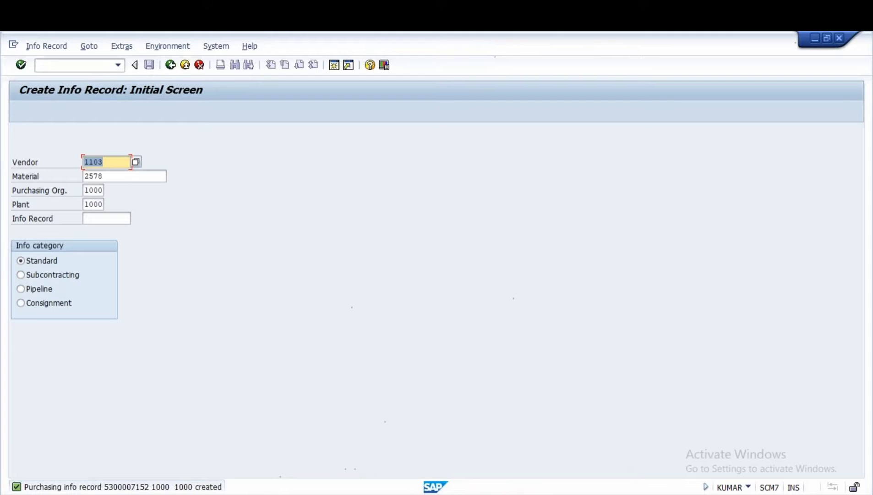
{"action": "key", "text": "alt+Tab"}
{"action": "key", "text": "ctrl+v"}
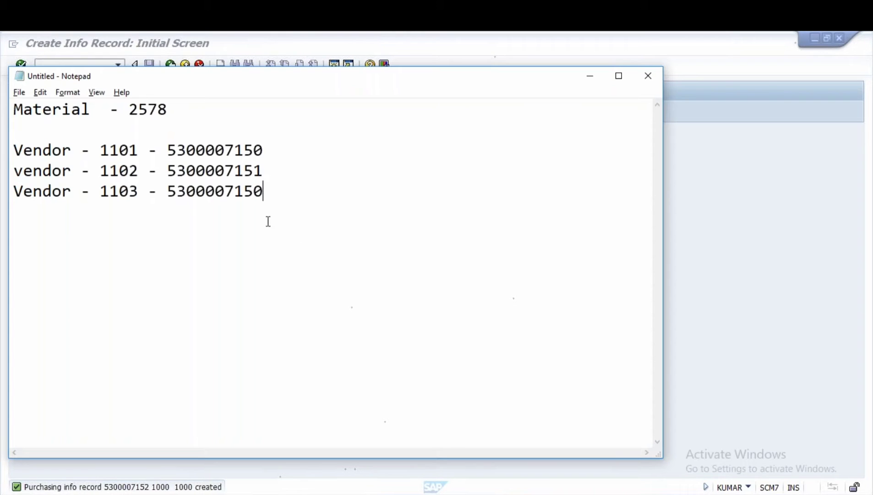
{"action": "key", "text": "BackSpace"}
{"action": "type", "text": "2"}
{"action": "left_click_drag", "start_coordinate": [158, 109], "coordinate": [52, 104]}
{"action": "left_click", "coordinate": [171, 109]}
{"action": "left_click_drag", "start_coordinate": [170, 109], "coordinate": [129, 109]}
{"action": "left_click", "coordinate": [132, 141]}
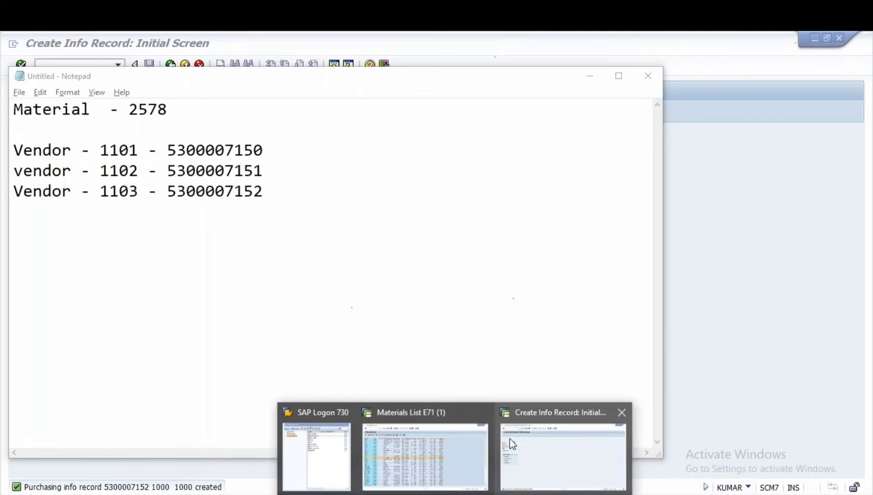
- Switch back to SAP, leave info record creation and open the source list of material 2578 in plant 1000 with transaction ME01
{"action": "left_click", "coordinate": [509, 442]}
{"action": "left_click", "coordinate": [170, 64]}
{"action": "type", "text": "me11"}
{"action": "key", "text": "Return"}
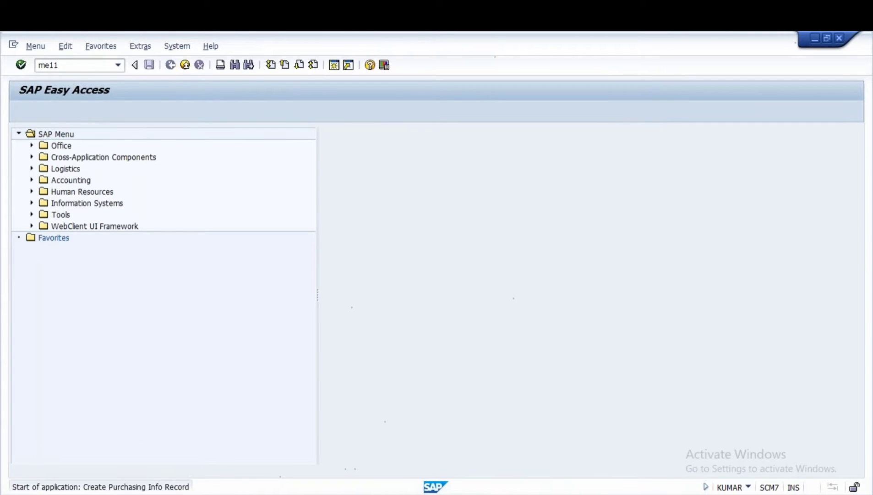
{"action": "left_click", "coordinate": [96, 67]}
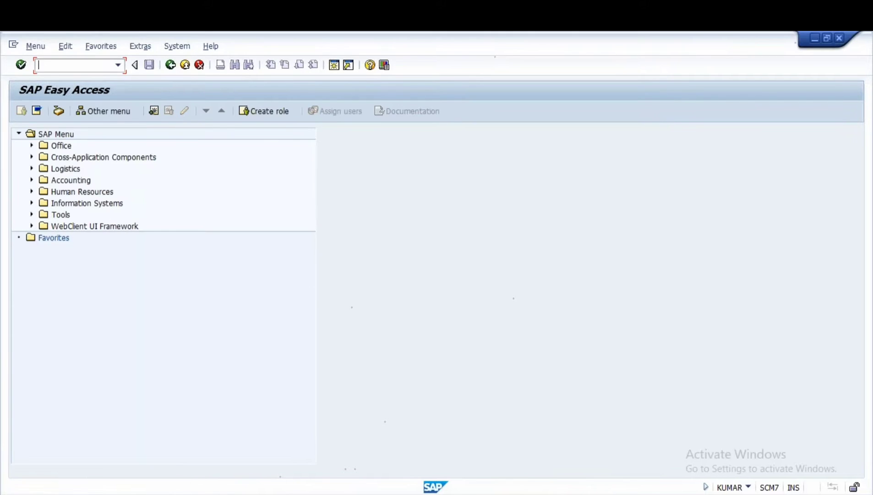
{"action": "type", "text": "me01"}
{"action": "key", "text": "Return"}
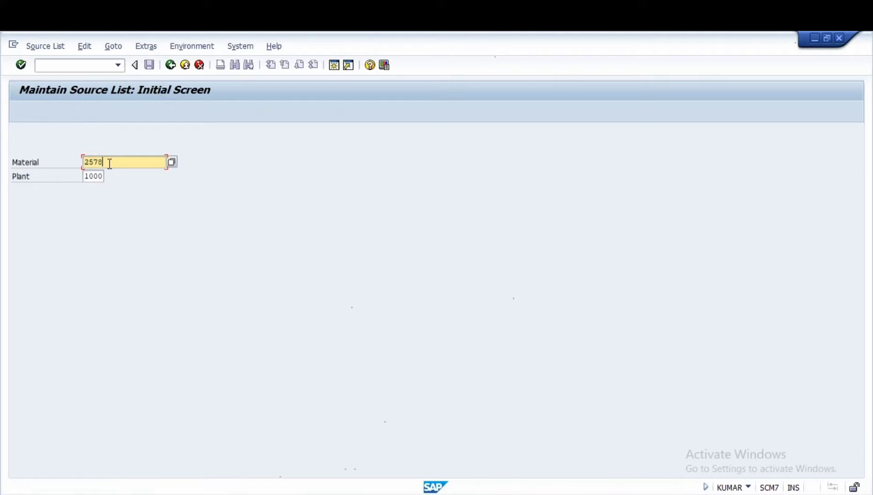
{"action": "left_click", "coordinate": [89, 176]}
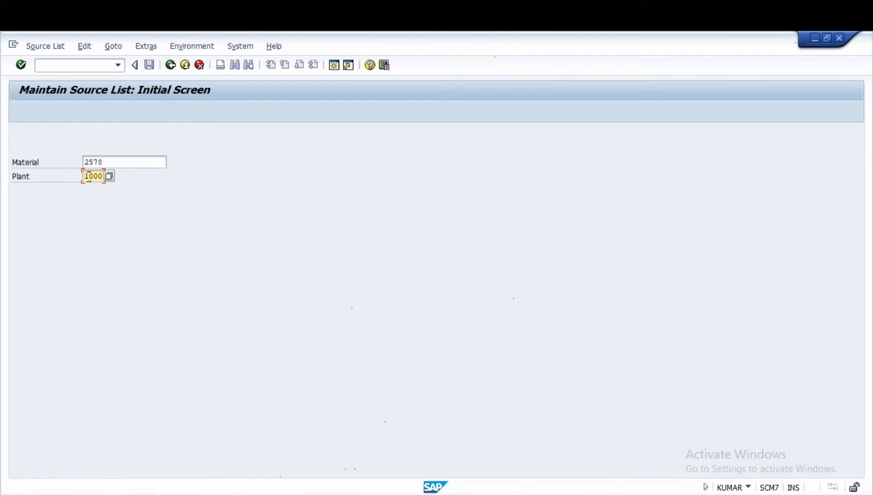
{"action": "key", "text": "Return"}
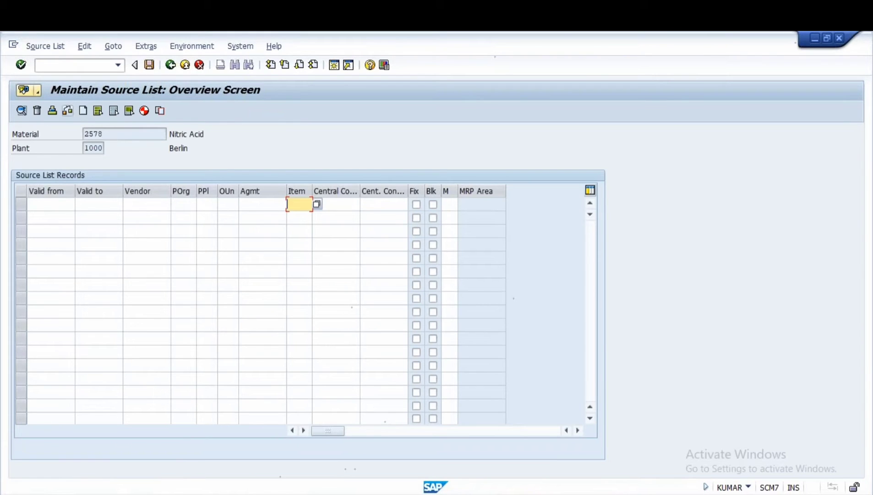
- Set the validity of the first source list record from 22.07.2018 to 31.12.2018
{"action": "left_click", "coordinate": [48, 205]}
{"action": "double_click", "coordinate": [104, 205]}
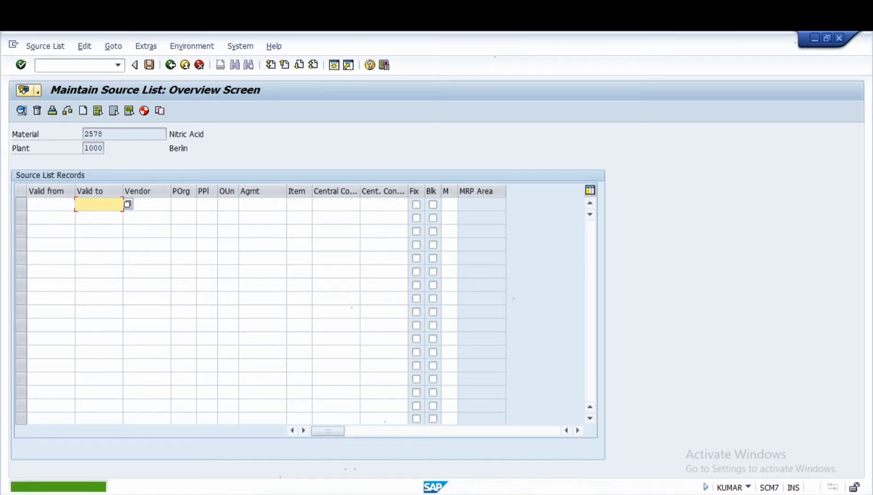
{"action": "left_click", "coordinate": [54, 205]}
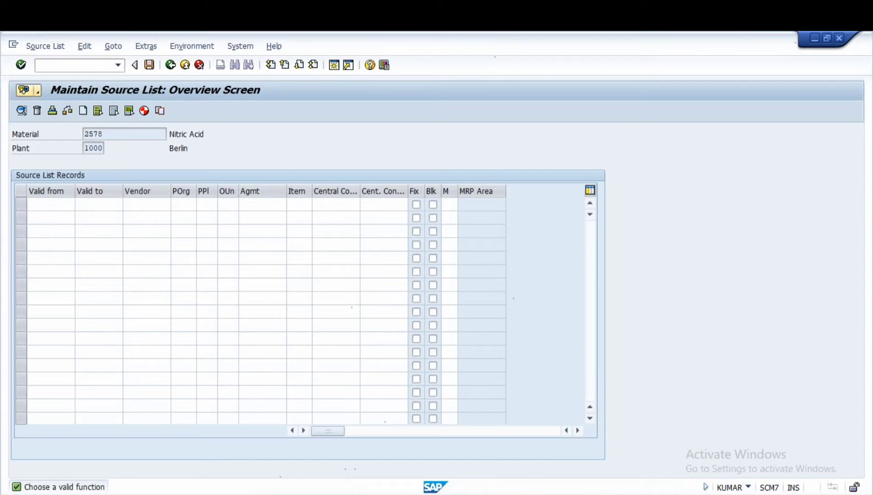
{"action": "type", "text": "22.07.2018"}
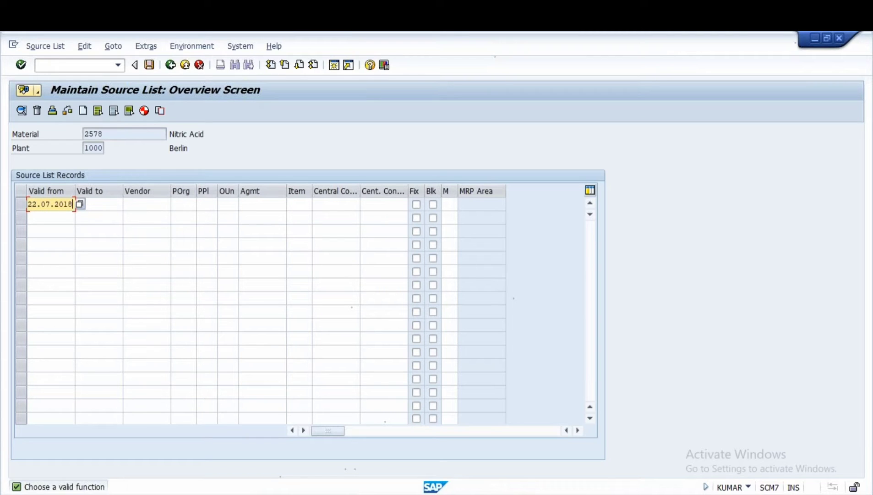
{"action": "key", "text": "Tab"}
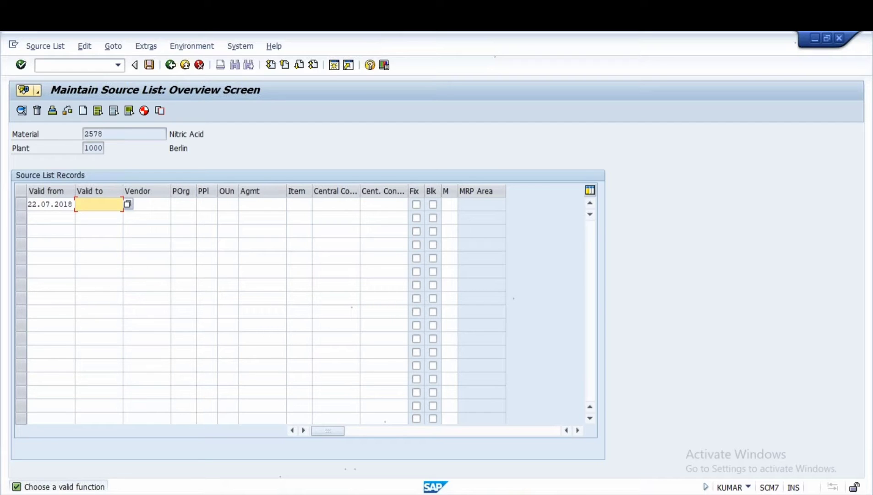
{"action": "type", "text": "31.12.2018"}
- Look up the vendor in the Notepad note, then enter vendor 1101 and purchasing organization 1000 in the first source list record
{"action": "left_click", "coordinate": [163, 205]}
{"action": "key", "text": "alt+Tab"}
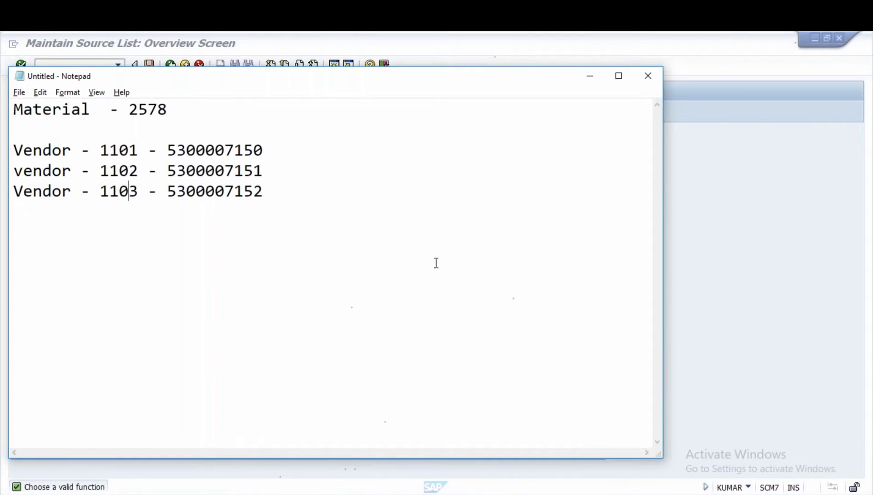
{"action": "key", "text": "alt+Tab"}
{"action": "type", "text": "1101"}
{"action": "key", "text": "Return"}
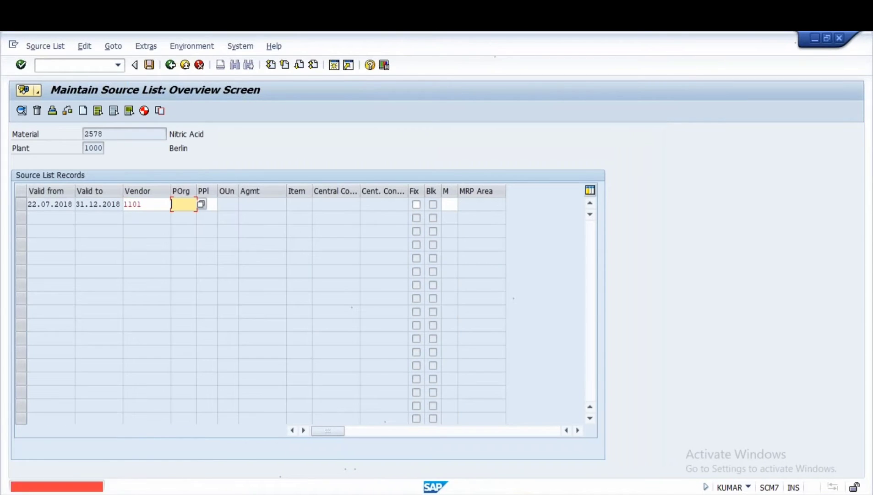
{"action": "type", "text": "1000"}
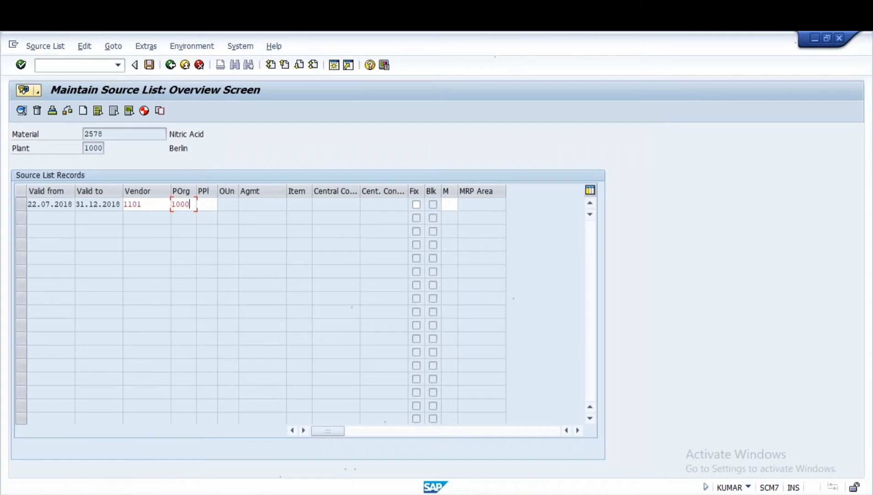
{"action": "key", "text": "Return"}
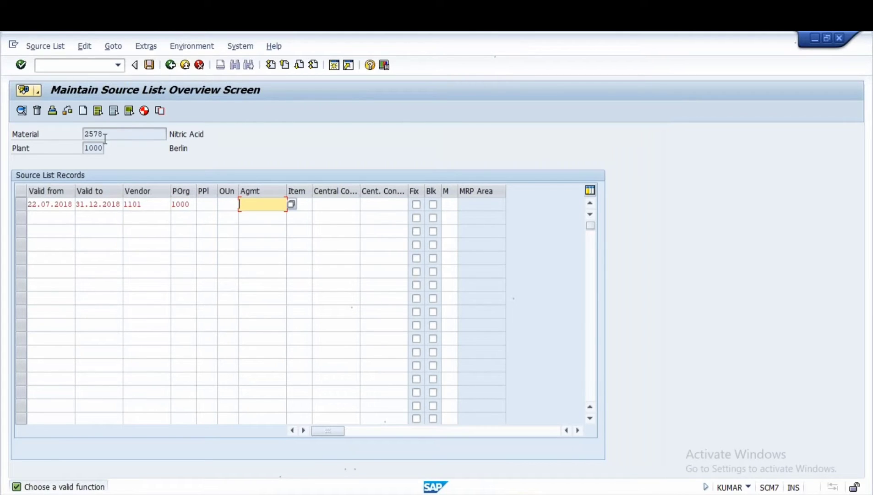
- Review the material, vendor and validity dates of the first source list record
{"action": "left_click", "coordinate": [104, 133]}
{"action": "left_click_drag", "start_coordinate": [105, 133], "coordinate": [82, 133]}
{"action": "left_click", "coordinate": [130, 203]}
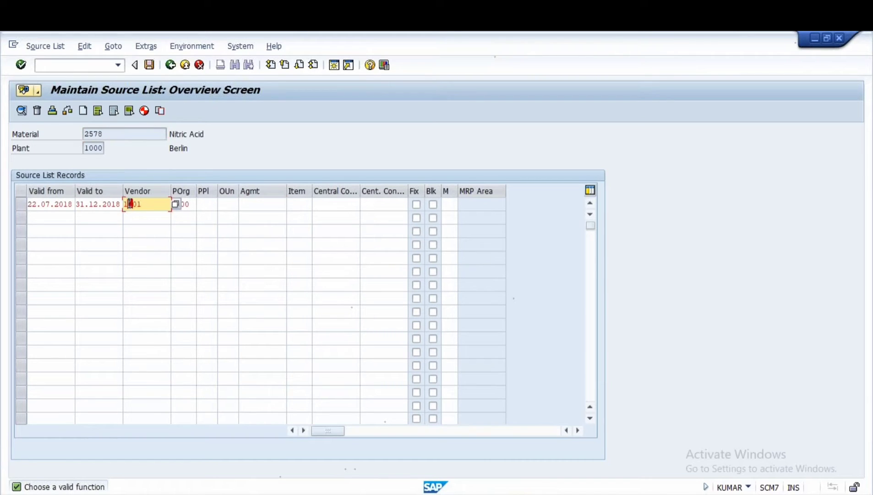
{"action": "double_click", "coordinate": [130, 203]}
{"action": "left_click", "coordinate": [60, 205]}
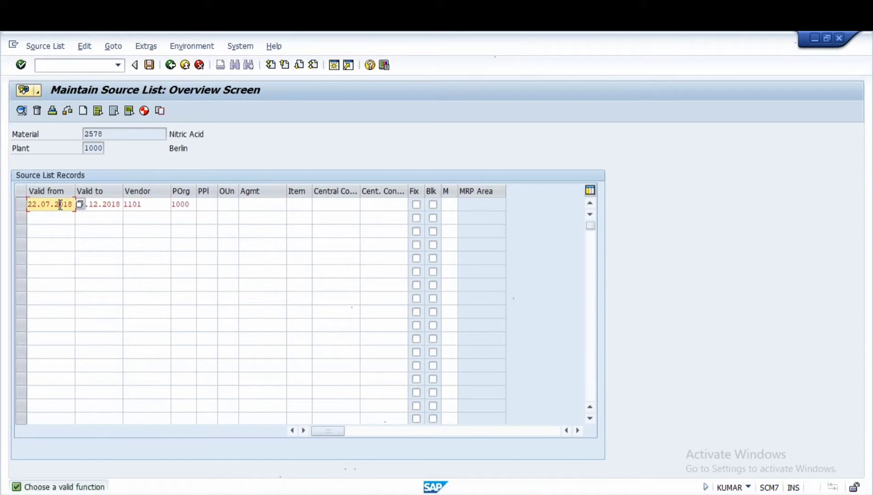
{"action": "left_click", "coordinate": [105, 204]}
- Add a second source list record valid from 22.07.2018 to 31.12.2019 with vendor 1102 and purchasing organization 1000
{"action": "key", "text": "Return"}
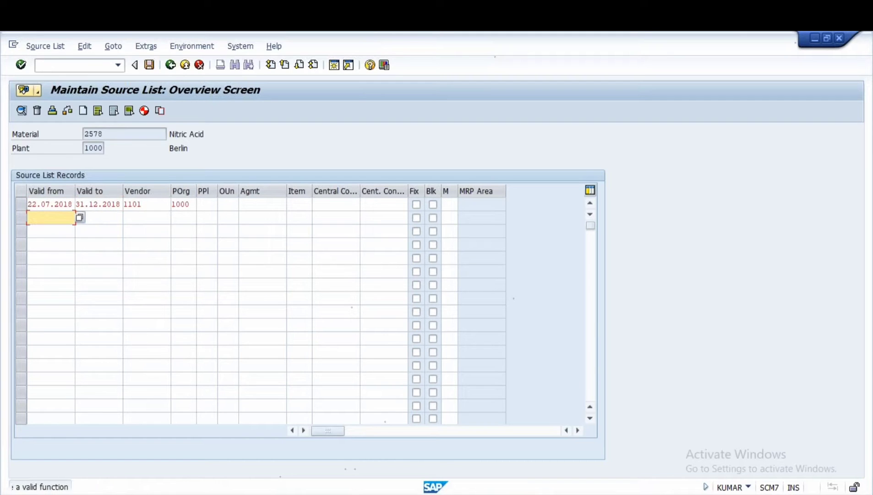
{"action": "type", "text": "22.0"}
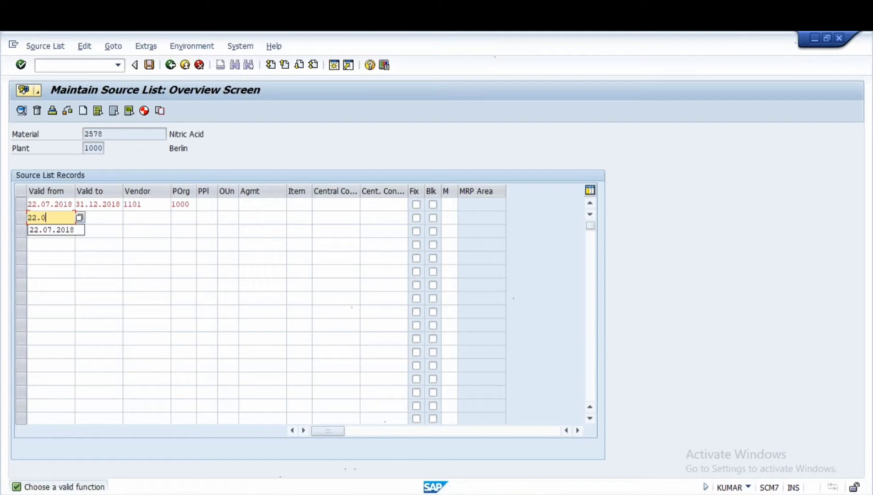
{"action": "type", "text": "7.2018"}
{"action": "key", "text": "Tab"}
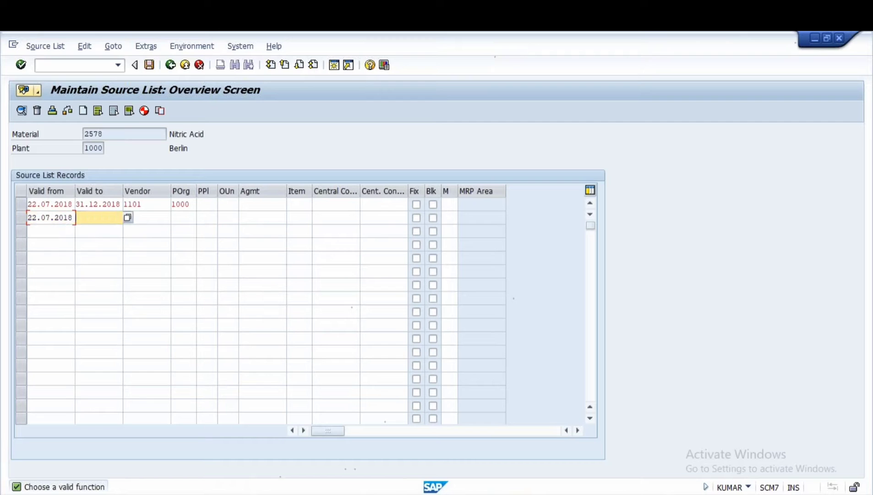
{"action": "type", "text": "31.12.2019"}
{"action": "key", "text": "Tab"}
{"action": "type", "text": "1"}
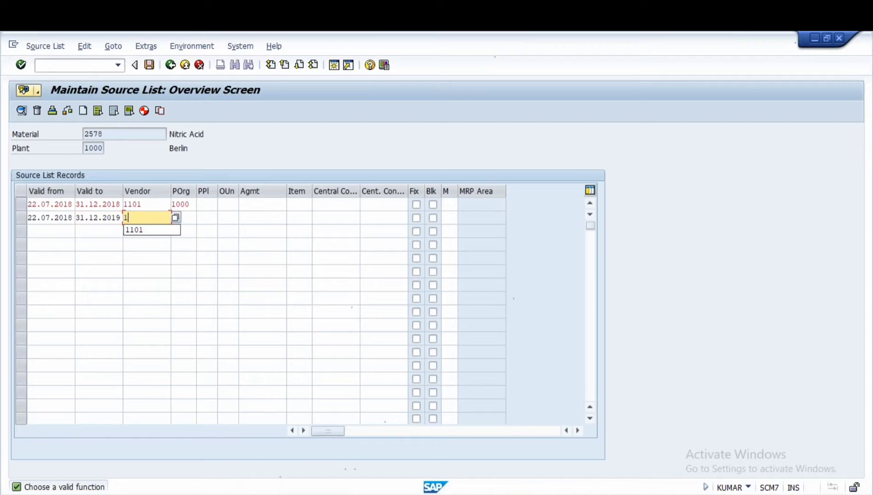
{"action": "type", "text": "102"}
{"action": "key", "text": "Tab"}
{"action": "type", "text": "1000"}
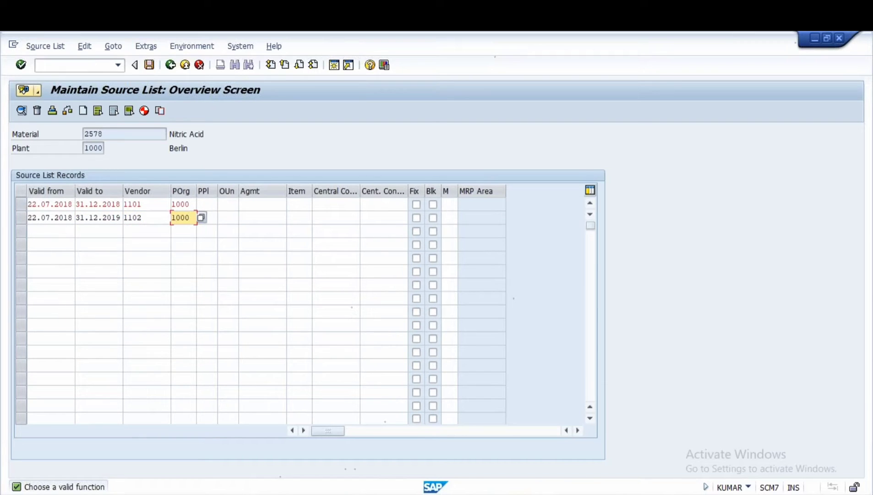
{"action": "key", "text": "Return"}
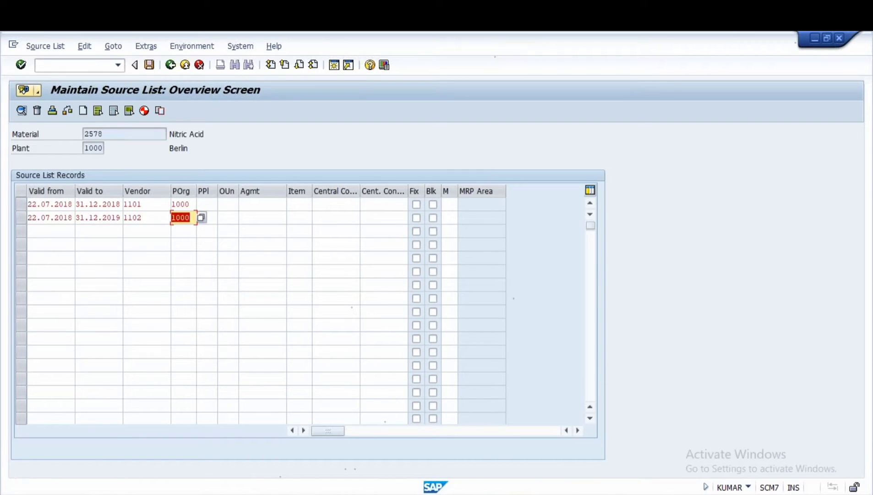
- Add a third source list record valid from 22.07.2018 to 31.12.9999 with vendor 1103 and purchasing organization 1000
{"action": "left_click", "coordinate": [43, 234]}
{"action": "type", "text": "22.07.2018"}
{"action": "key", "text": "Tab"}
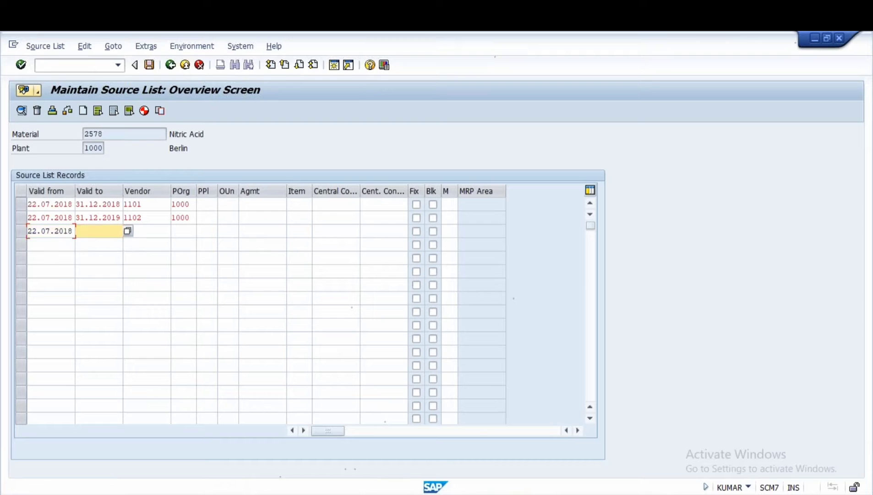
{"action": "type", "text": "3"}
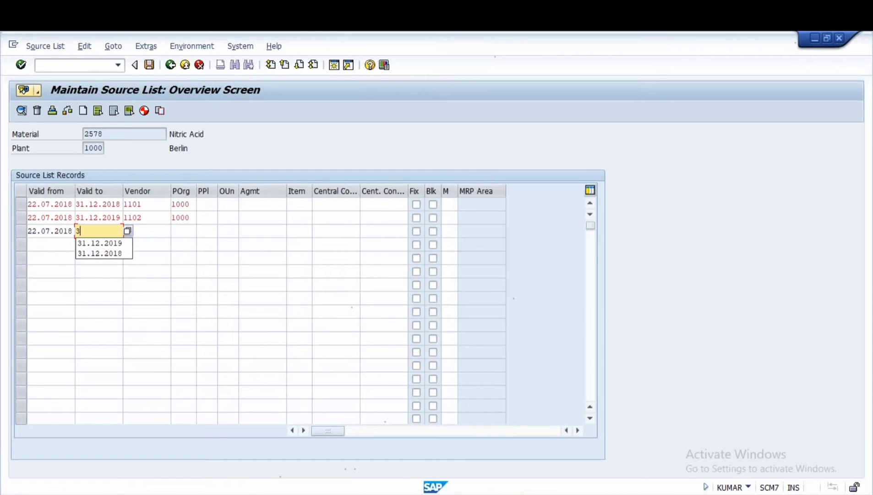
{"action": "type", "text": "1.12.9999"}
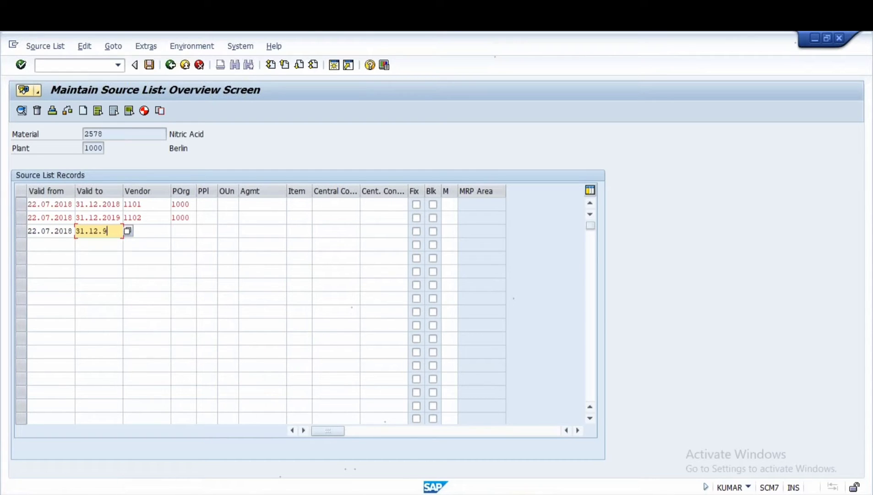
{"action": "key", "text": "Tab"}
{"action": "type", "text": "1103"}
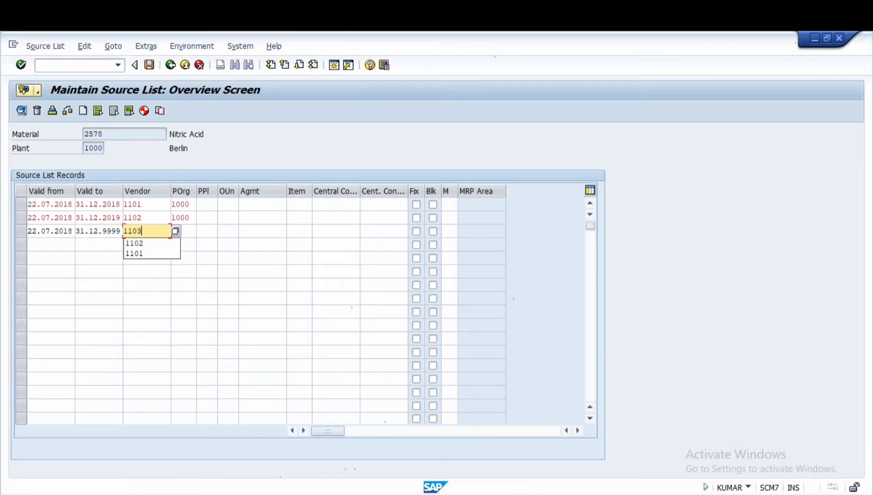
{"action": "key", "text": "Tab"}
{"action": "type", "text": "1000"}
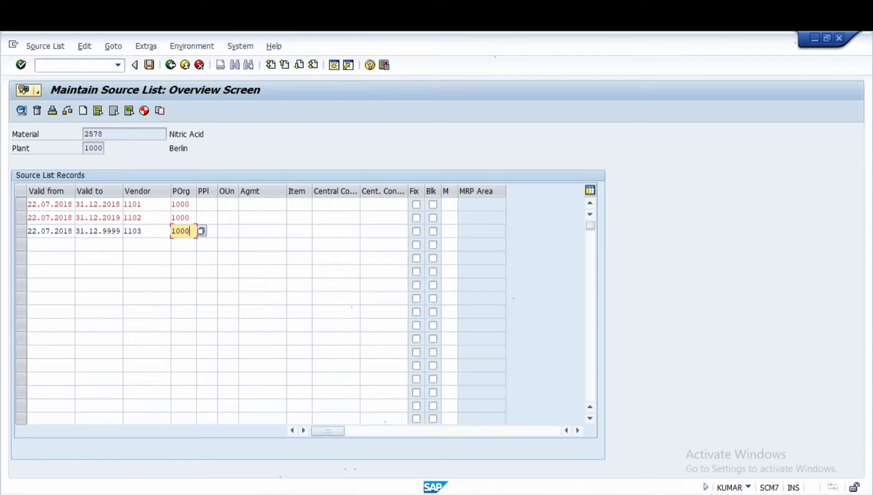
{"action": "key", "text": "Return"}
- Review the material, the vendors and the validity end dates across the three source list records
{"action": "left_click", "coordinate": [108, 133]}
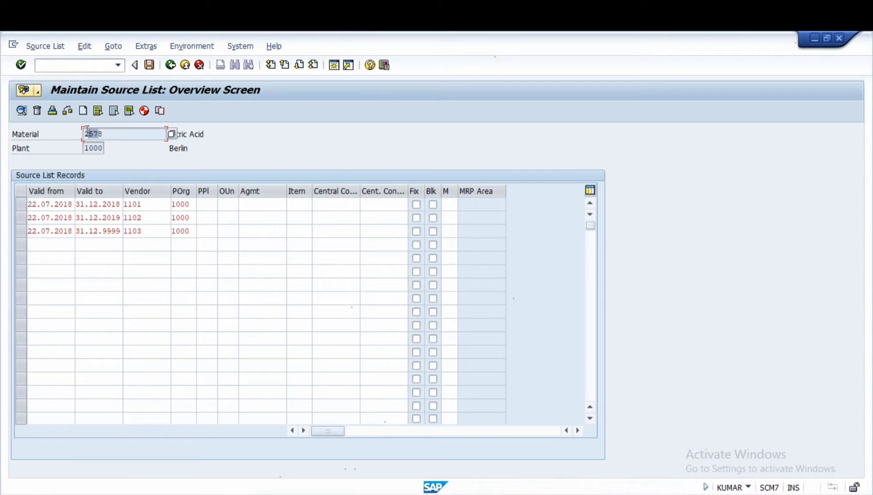
{"action": "left_click", "coordinate": [150, 204]}
{"action": "left_click", "coordinate": [149, 218]}
{"action": "double_click", "coordinate": [147, 231]}
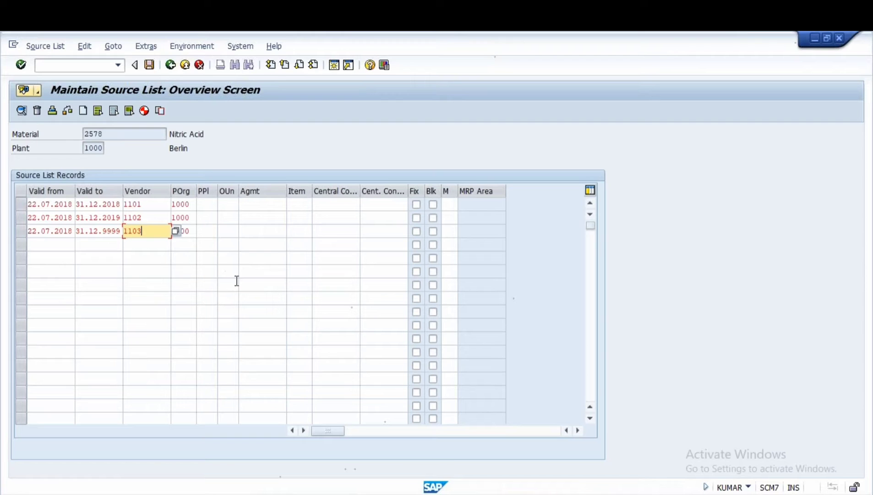
{"action": "left_click", "coordinate": [104, 205]}
{"action": "left_click", "coordinate": [101, 218]}
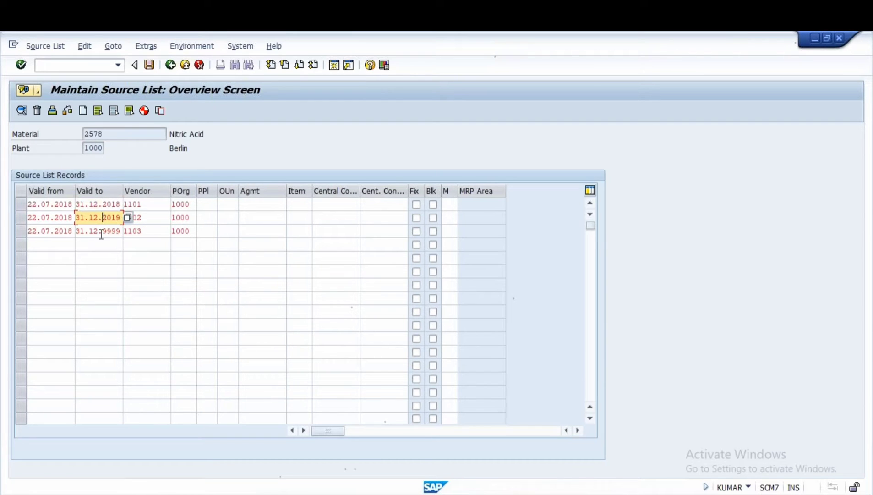
{"action": "left_click", "coordinate": [101, 232]}
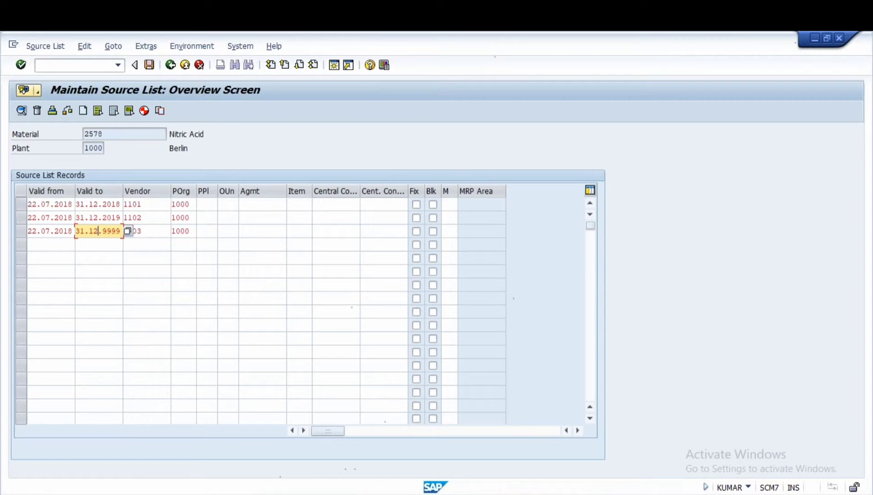
- Switch to Notepad and add a line for vendor 1104 below vendor 1103 in the note
{"action": "key", "text": "alt+Tab"}
{"action": "key", "text": "Return"}
{"action": "type", "text": "vendor  -"}
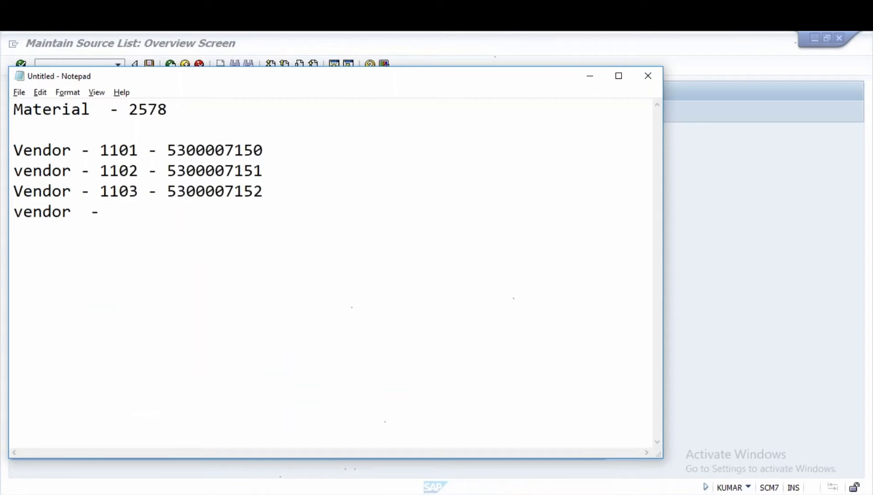
{"action": "type", "text": "1104   -"}
- Switch to the SAP Easy Access session and start creating a purchasing contract with transaction ME31K
{"action": "left_click", "coordinate": [456, 494]}
{"action": "left_click", "coordinate": [575, 447]}
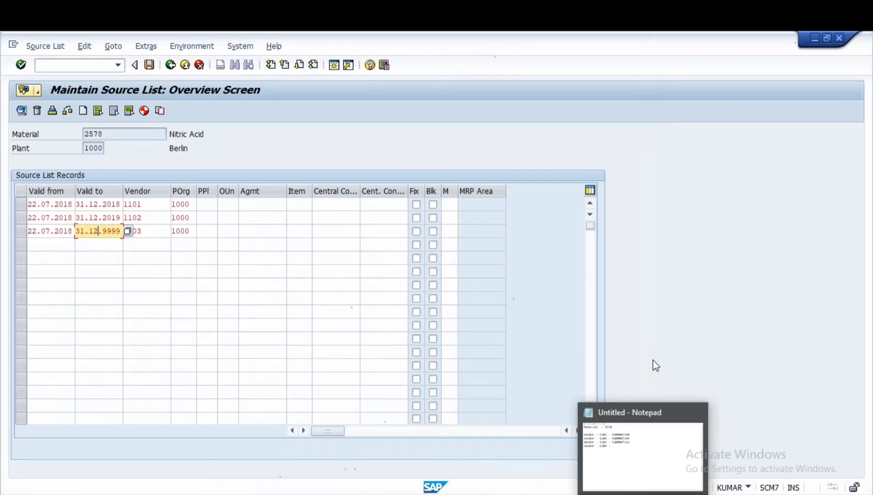
{"action": "left_click", "coordinate": [371, 65]}
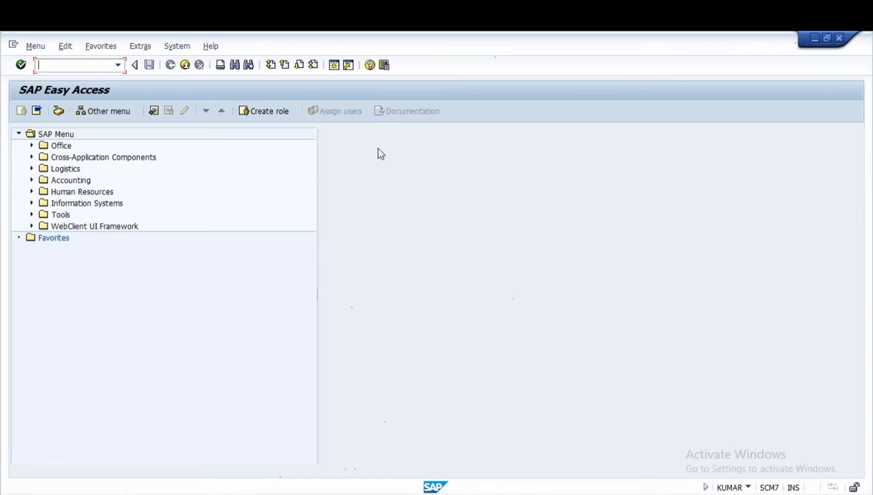
{"action": "left_click", "coordinate": [32, 167]}
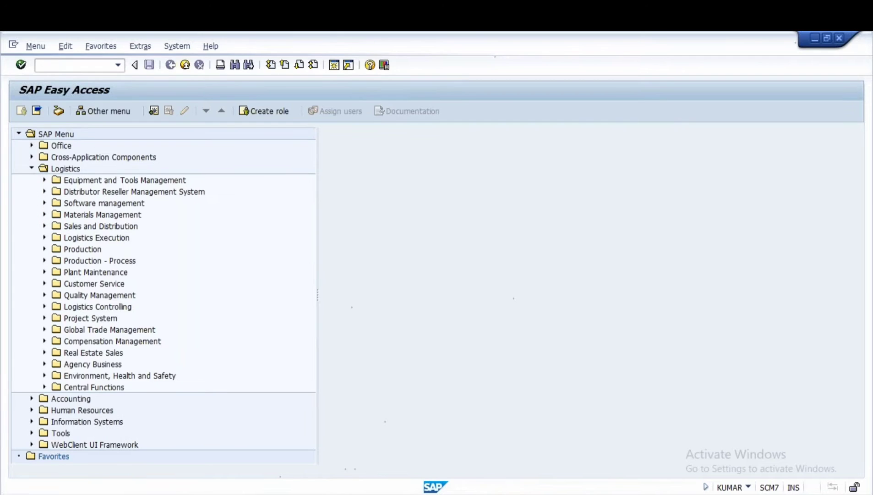
{"action": "left_click", "coordinate": [44, 214]}
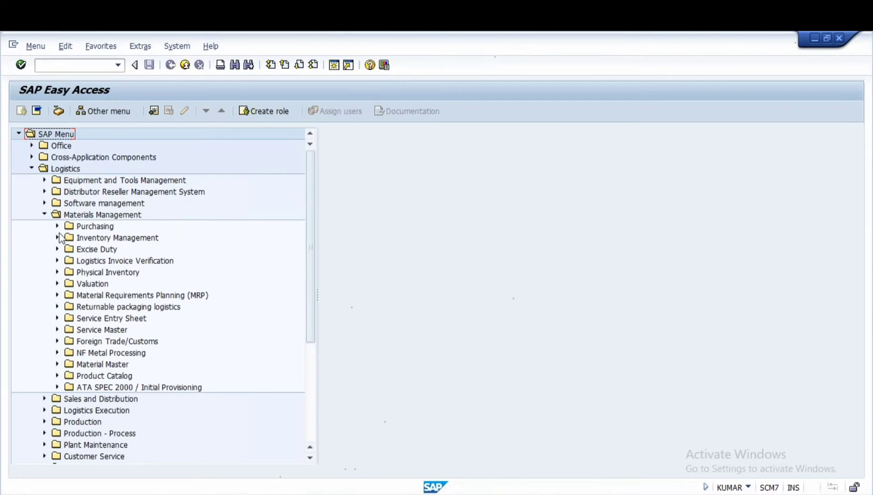
{"action": "left_click", "coordinate": [57, 225]}
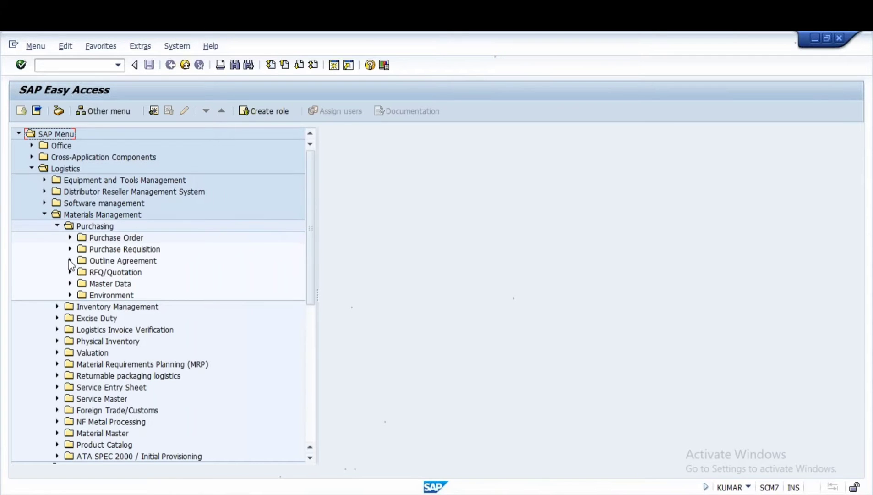
{"action": "left_click", "coordinate": [70, 261]}
{"action": "left_click", "coordinate": [69, 261]}
{"action": "left_click", "coordinate": [69, 260]}
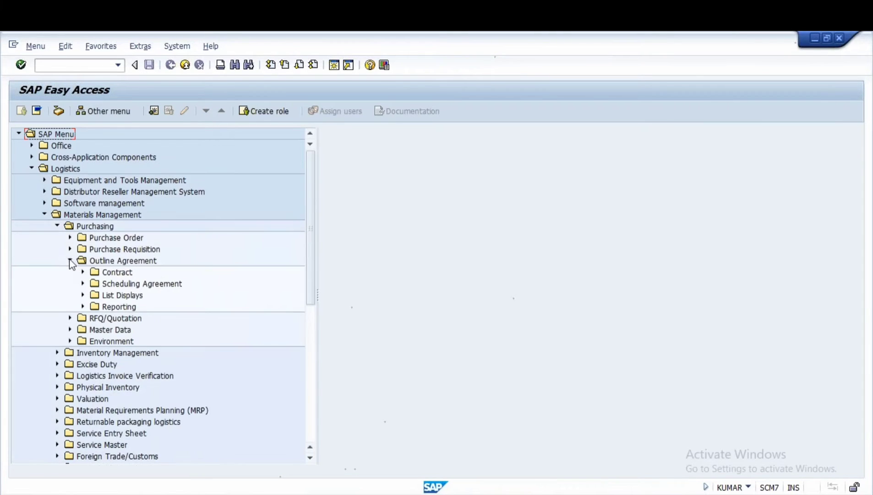
{"action": "left_click", "coordinate": [82, 273]}
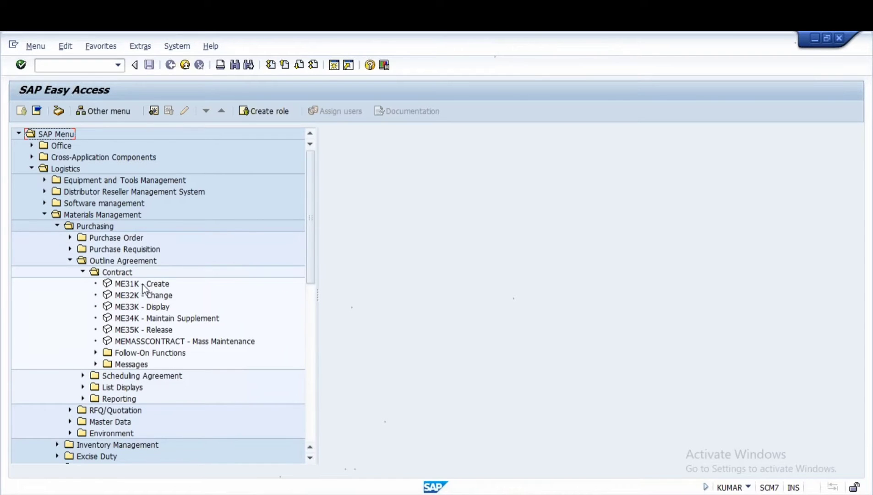
{"action": "double_click", "coordinate": [134, 284]}
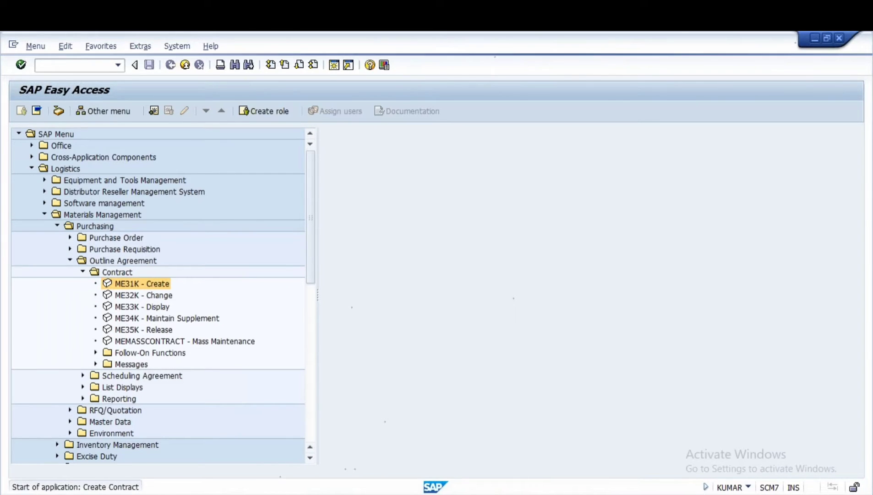
- Start a quantity contract (MK) for vendor 1104 with purchasing group 000 and continue to its header data
{"action": "type", "text": "1104"}
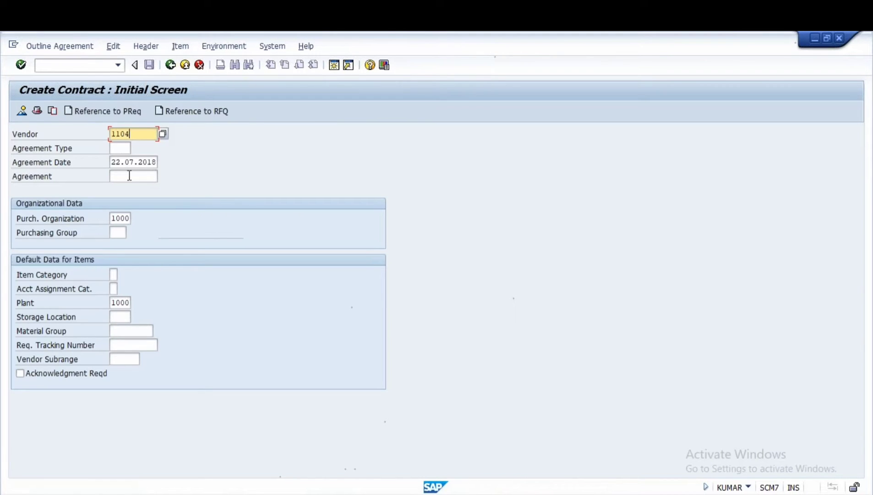
{"action": "left_click", "coordinate": [115, 149]}
{"action": "left_click", "coordinate": [136, 149]}
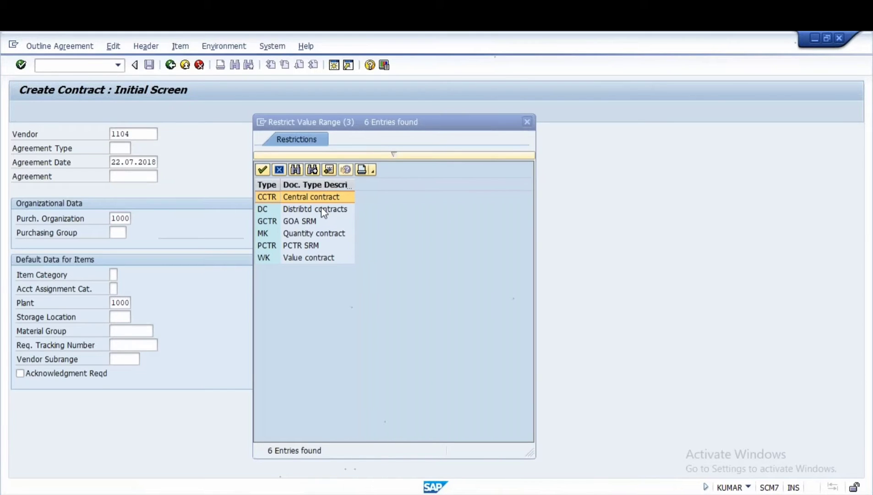
{"action": "left_click", "coordinate": [298, 232]}
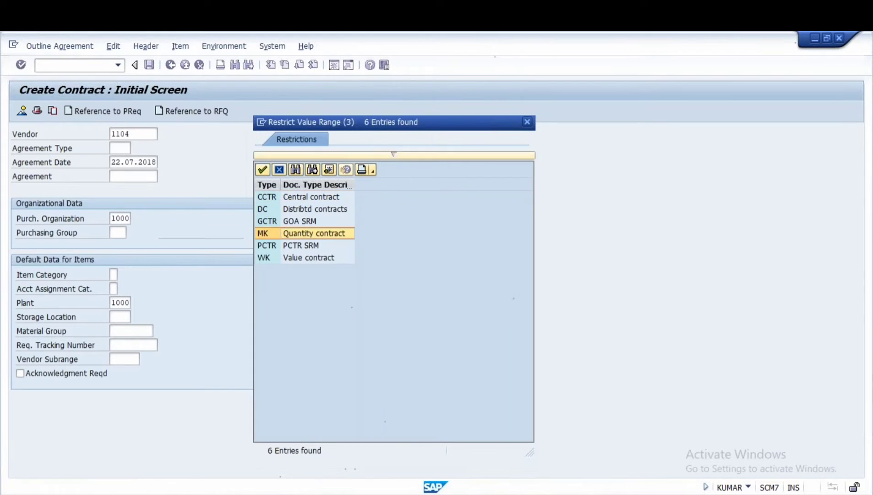
{"action": "double_click", "coordinate": [298, 232]}
{"action": "left_click", "coordinate": [112, 234]}
{"action": "type", "text": "000"}
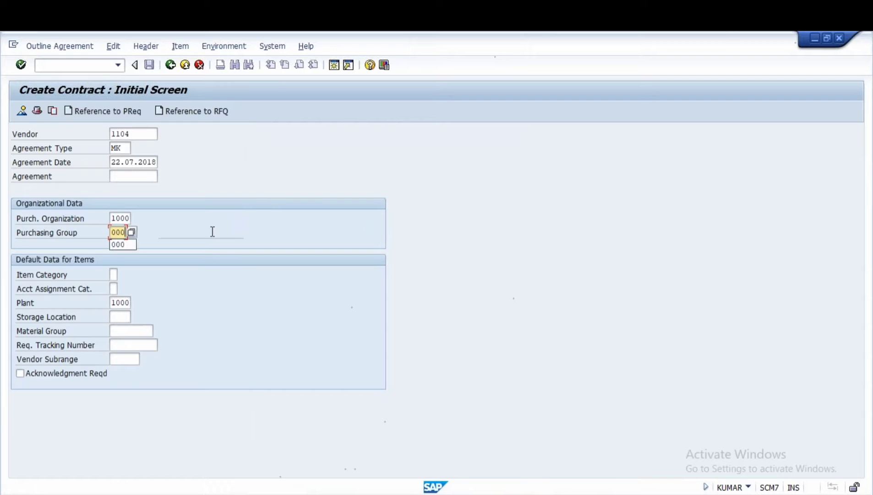
{"action": "left_click", "coordinate": [113, 303]}
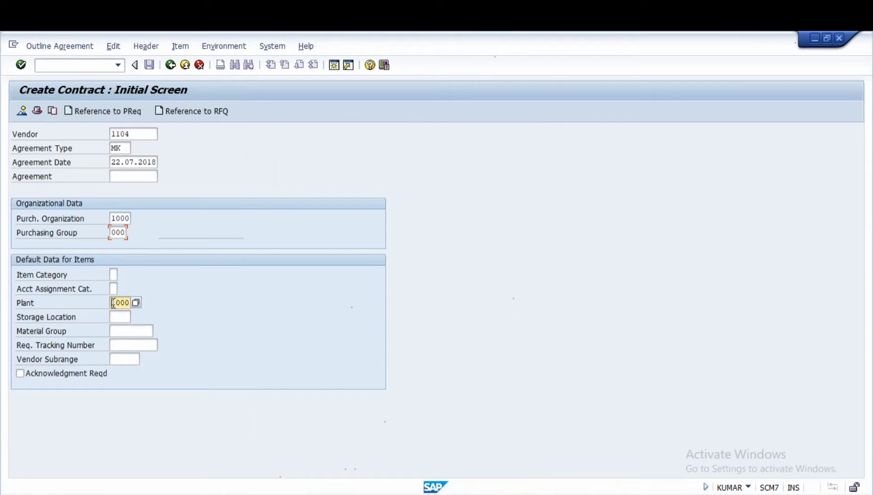
{"action": "key", "text": "Return"}
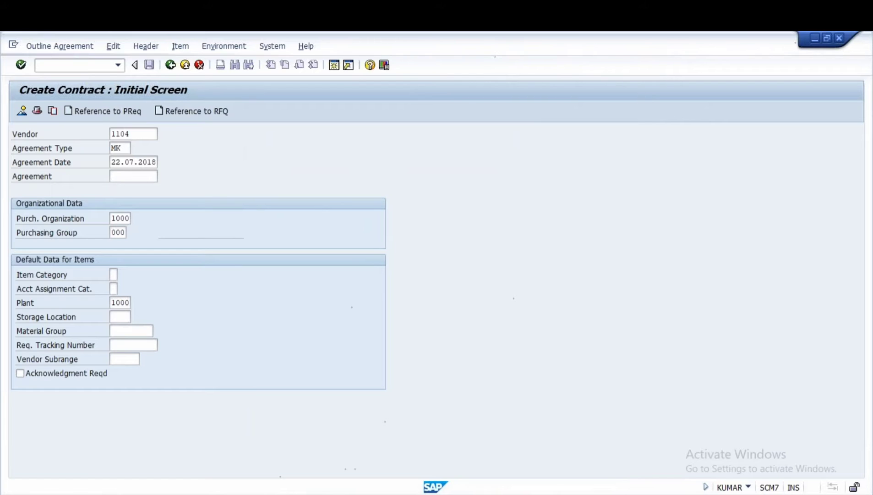
{"action": "key", "text": "Return"}
- Set the contract's validity end to 31.12.2019 and continue to the item overview
{"action": "type", "text": "31"}
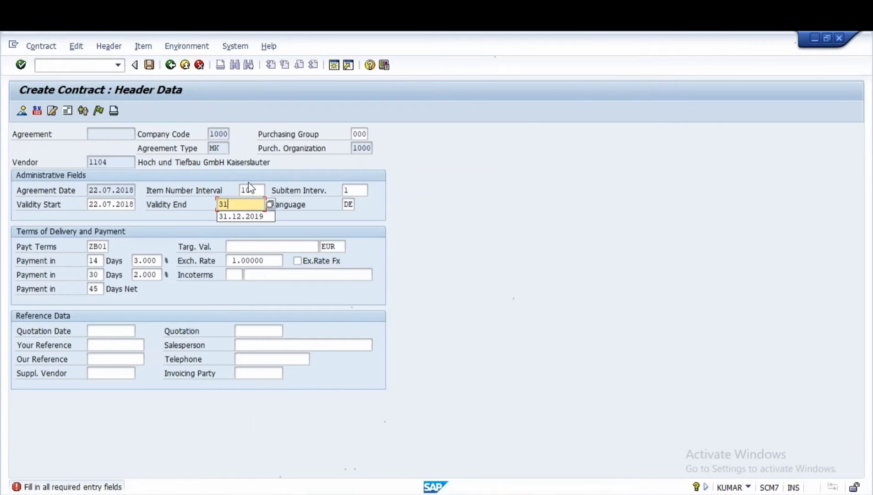
{"action": "left_click", "coordinate": [244, 215]}
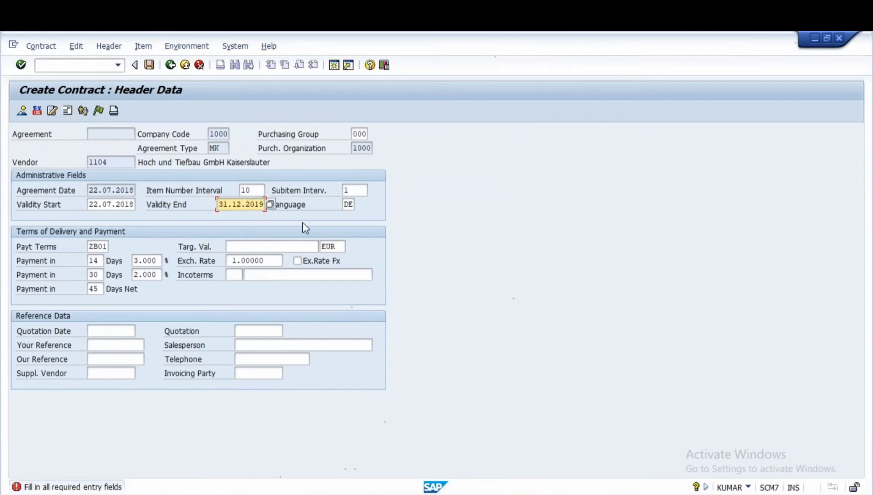
{"action": "key", "text": "Return"}
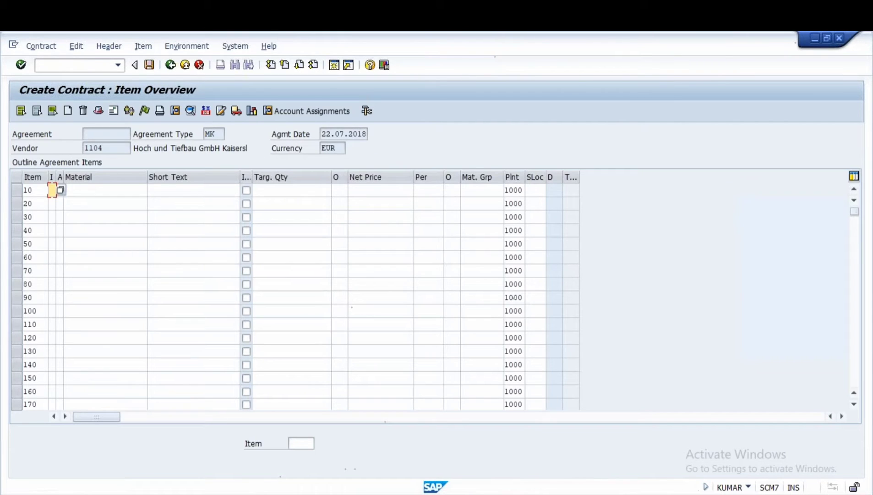
- Enter material 2578 with a target quantity of 10000 as contract item 10
{"action": "double_click", "coordinate": [106, 190]}
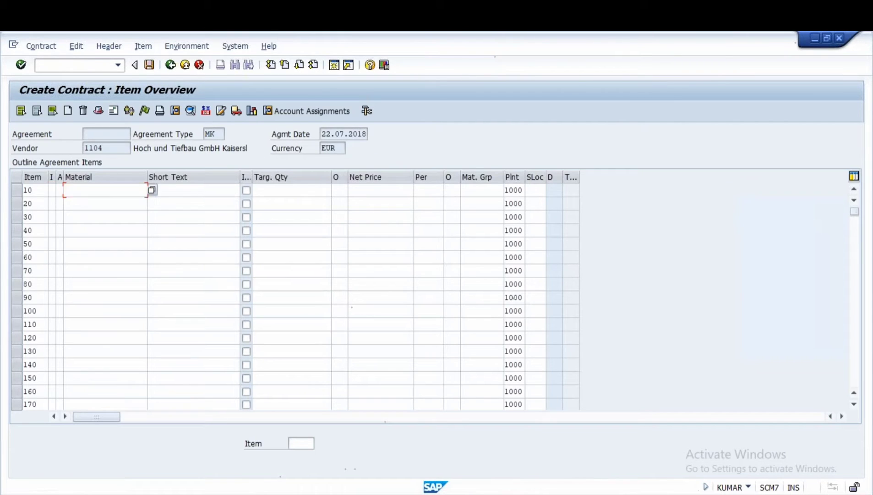
{"action": "left_click", "coordinate": [644, 451]}
{"action": "left_click", "coordinate": [494, 494]}
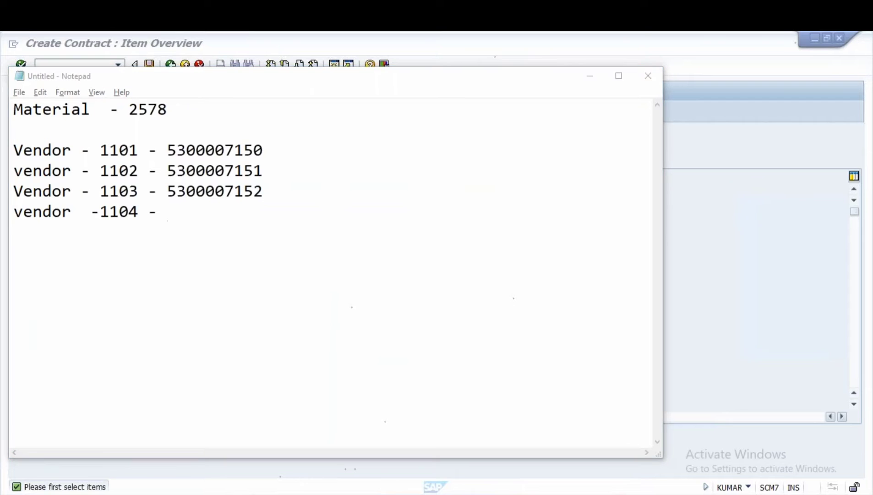
{"action": "type", "text": "2578"}
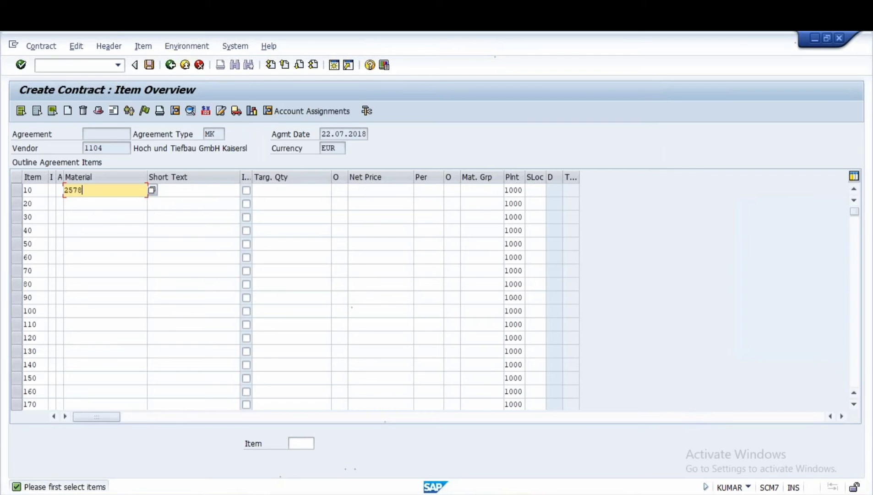
{"action": "key", "text": "Tab"}
{"action": "key", "text": "Tab"}
{"action": "key", "text": "Tab"}
{"action": "type", "text": "10000"}
{"action": "key", "text": "Return"}
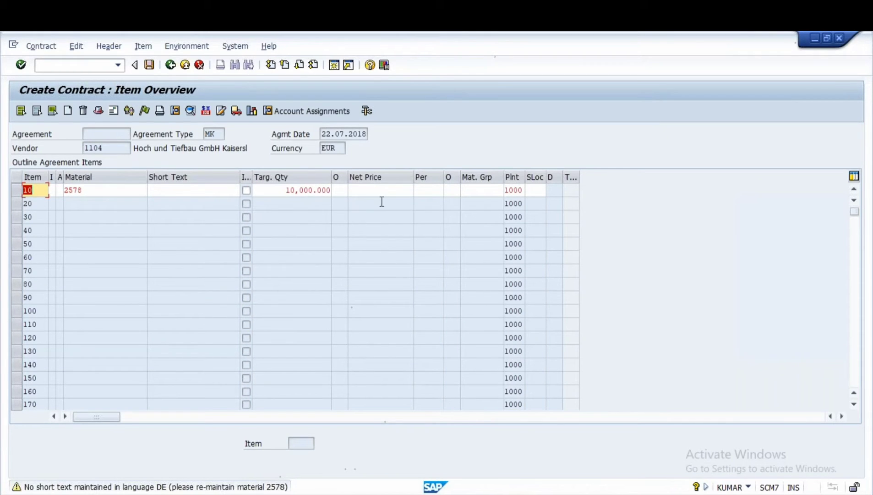
- Set the net price of contract item 10 to 20.00 and save the quantity contract
{"action": "left_click", "coordinate": [371, 191]}
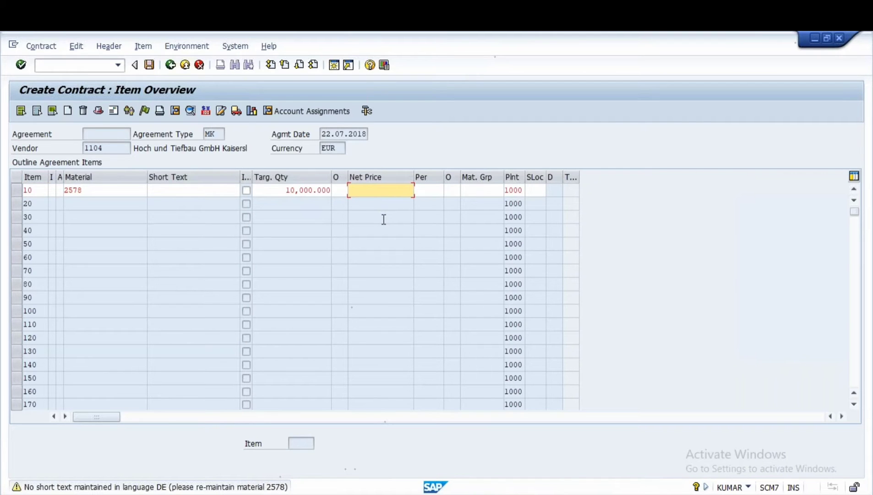
{"action": "key", "text": "Return"}
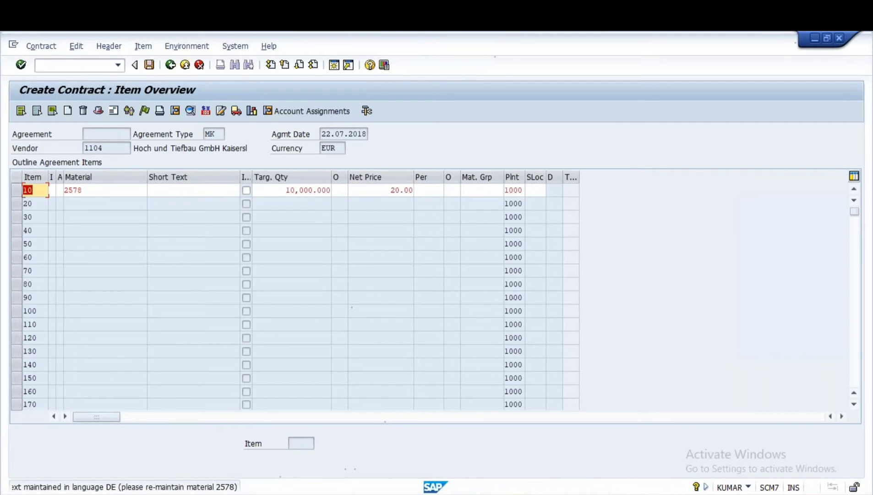
{"action": "key", "text": "Return"}
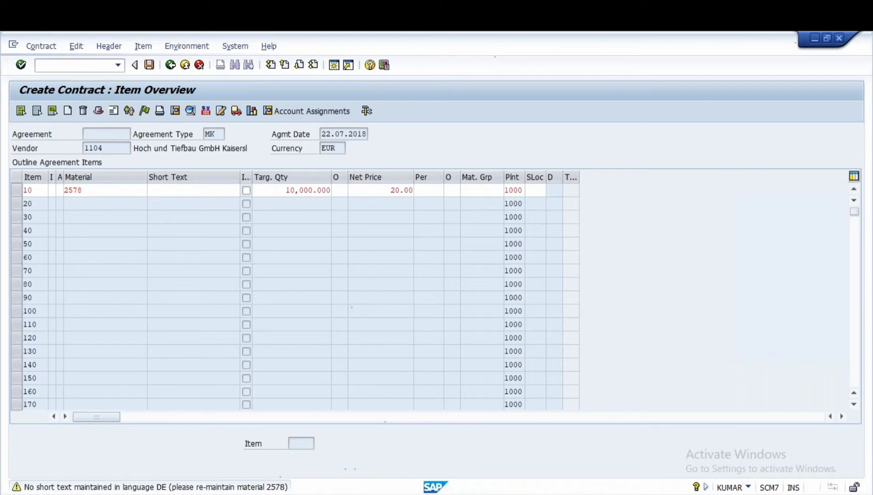
{"action": "key", "text": "ctrl+s"}
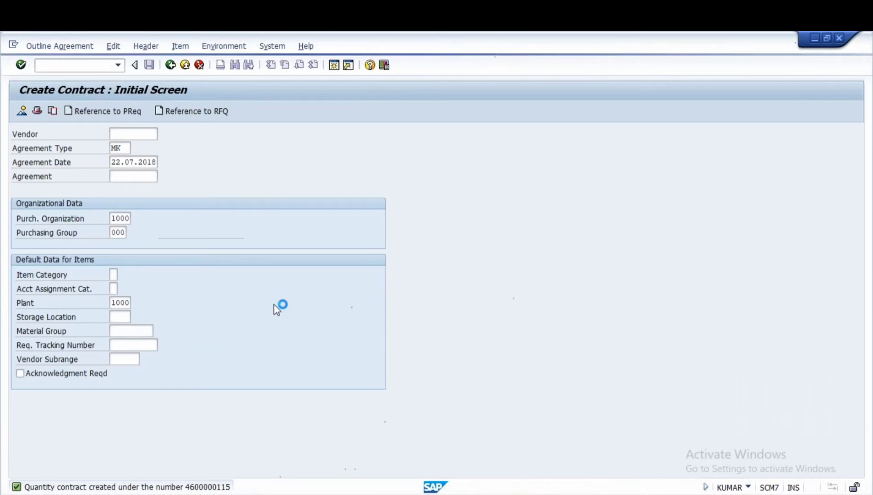
- Copy the new contract number from the message details into the vendor 1104 line in Notepad and close the message back in SAP
{"action": "key", "text": "ctrl+y"}
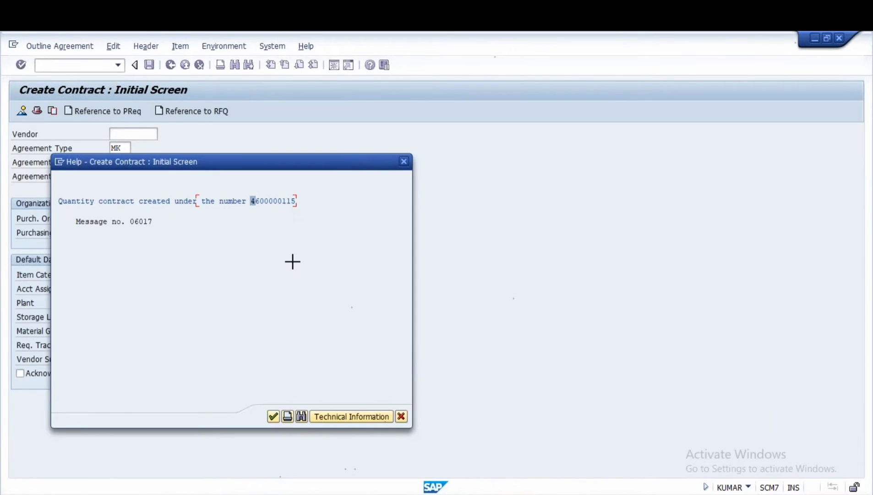
{"action": "left_click_drag", "start_coordinate": [250, 201], "coordinate": [299, 200]}
{"action": "key", "text": "ctrl+c"}
{"action": "key", "text": "alt+Tab"}
{"action": "key", "text": "ctrl+v"}
{"action": "key", "text": "alt+Tab"}
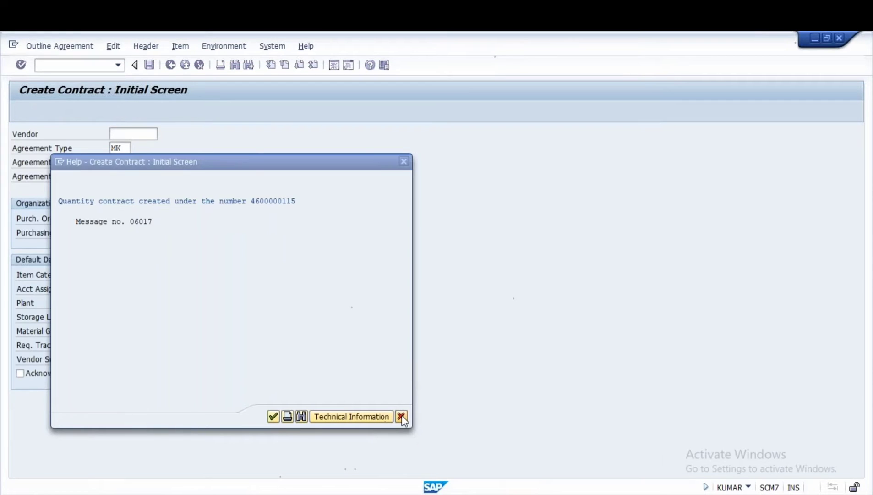
{"action": "key", "text": "Return"}
- Switch to the Source Determination presentation in PowerPoint and view slide 5, Source List
{"action": "left_click", "coordinate": [455, 494]}
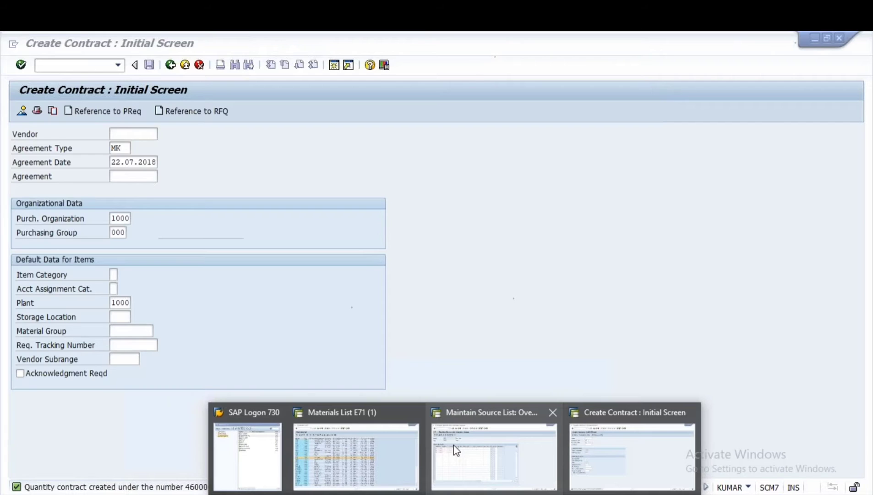
{"action": "left_click", "coordinate": [453, 445]}
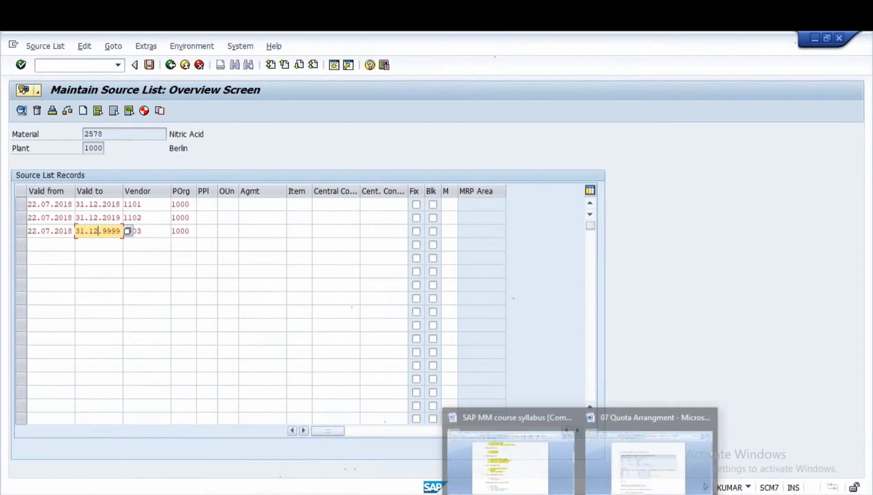
{"action": "left_click", "coordinate": [551, 494]}
{"action": "left_click", "coordinate": [61, 297]}
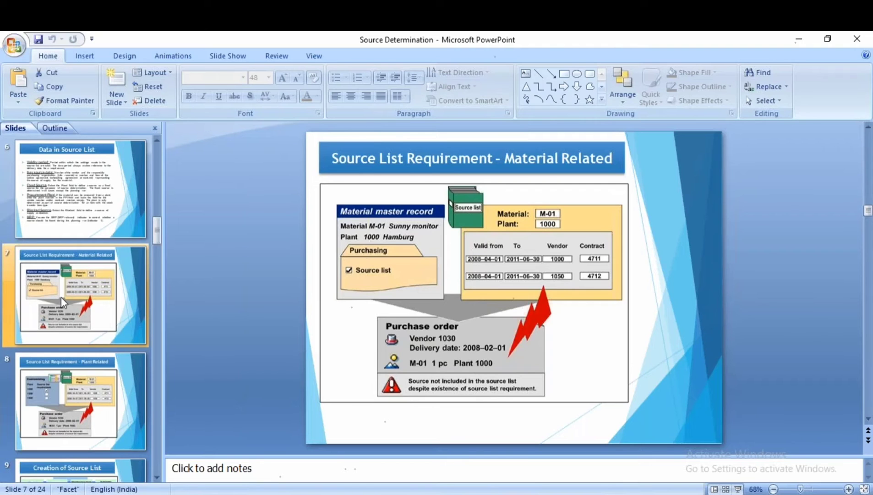
{"action": "scroll", "coordinate": [91, 188], "scroll_direction": "up", "scroll_amount": 1}
{"action": "left_click", "coordinate": [90, 187]}
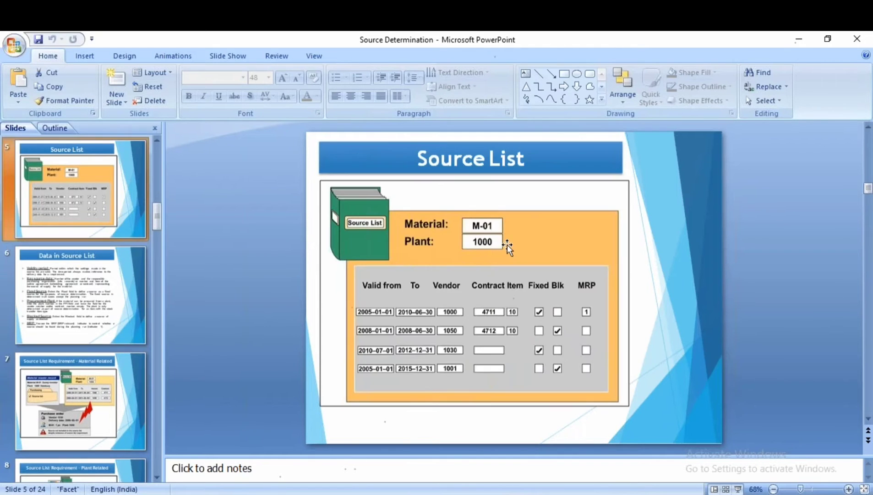
- Switch to the SAP source list session, leave the overview without saving the records, and reopen it for material 2578 in plant 1000
{"action": "key", "text": "alt+Tab"}
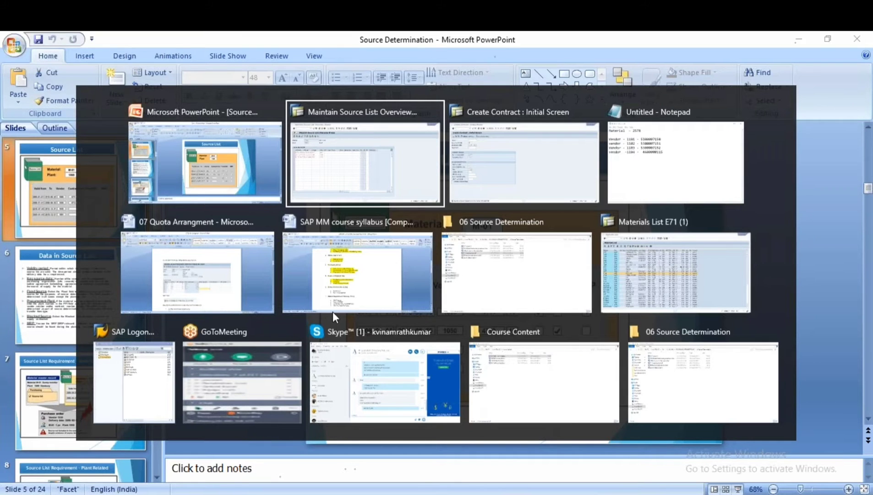
{"action": "key", "text": "F3"}
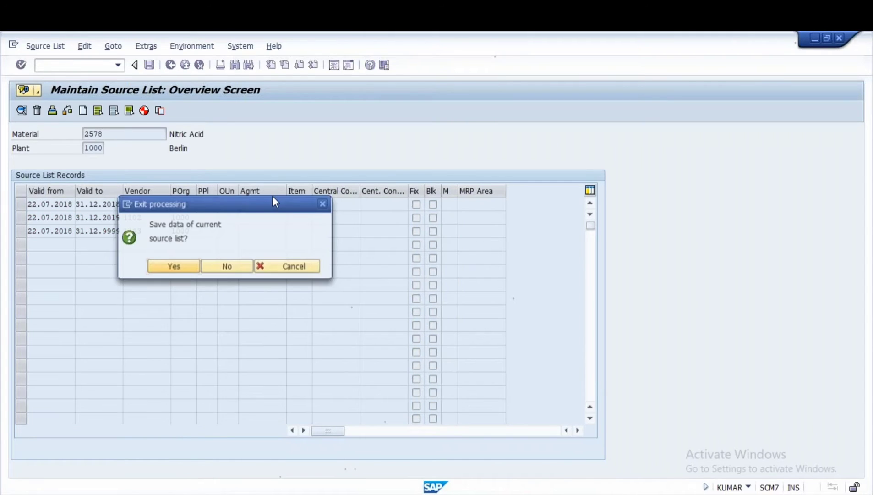
{"action": "left_click", "coordinate": [214, 265]}
{"action": "key", "text": "Return"}
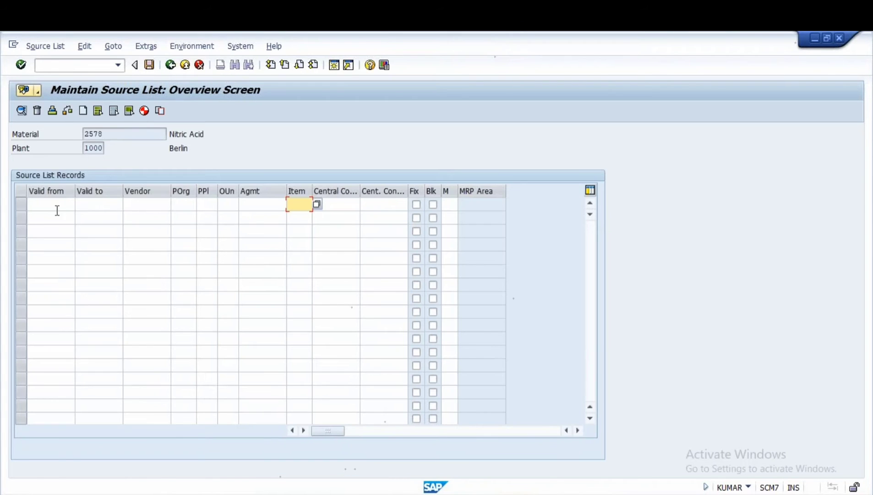
- Generate source list records for material 2578 with validity from 22.07.2018 to 31.12.2999
{"action": "left_click", "coordinate": [105, 134]}
{"action": "double_click", "coordinate": [99, 134]}
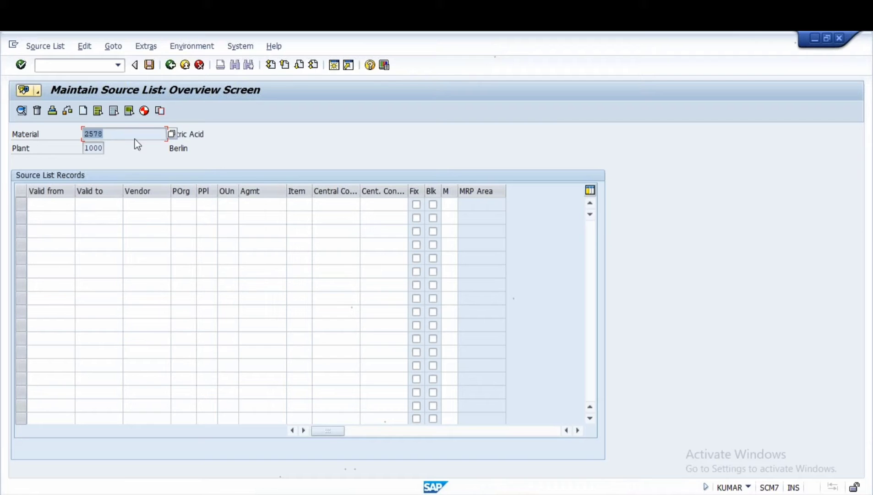
{"action": "left_click", "coordinate": [144, 110]}
{"action": "left_click", "coordinate": [144, 111]}
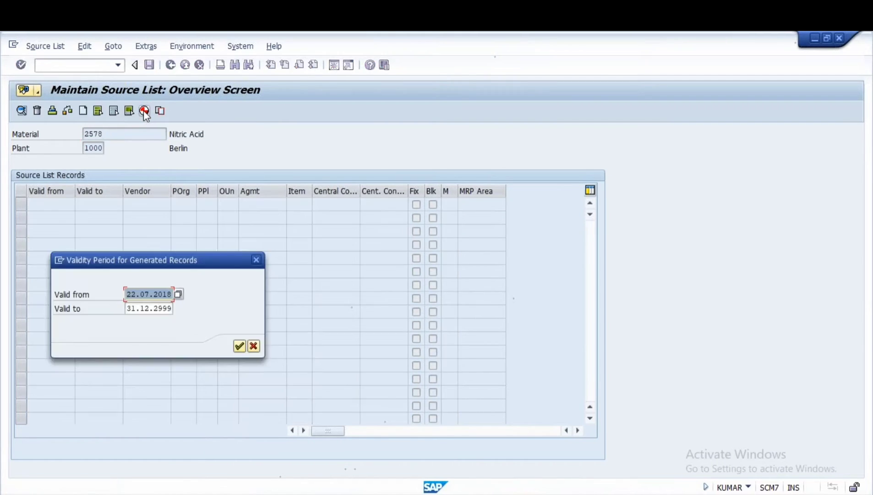
{"action": "left_click", "coordinate": [236, 347]}
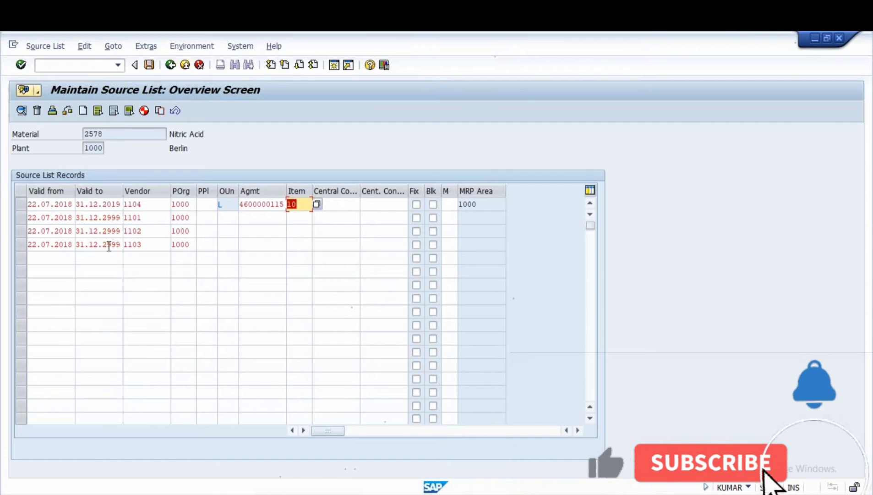
- Check the vendors and agreement in the generated records and save the source list
{"action": "double_click", "coordinate": [145, 225]}
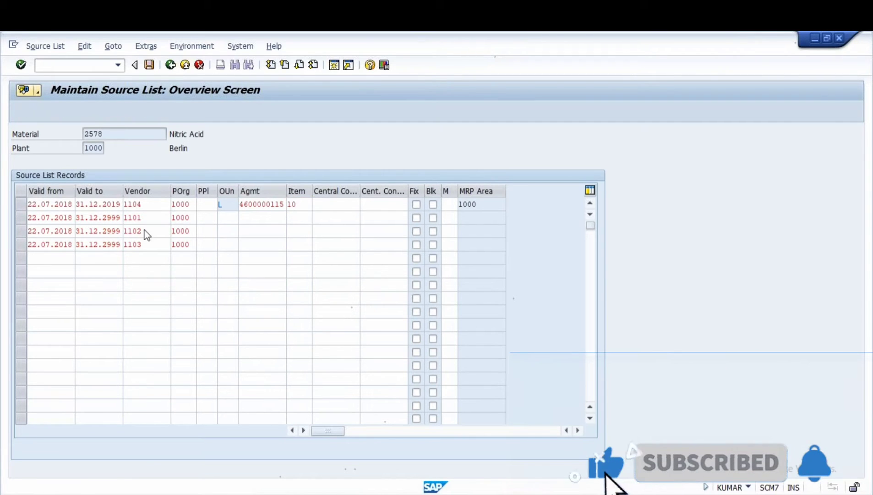
{"action": "left_click", "coordinate": [145, 234]}
{"action": "double_click", "coordinate": [145, 246]}
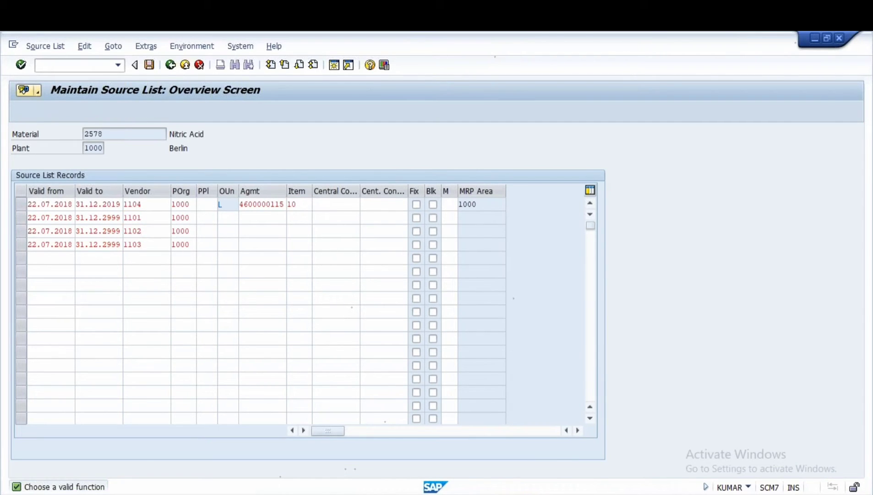
{"action": "double_click", "coordinate": [154, 205]}
{"action": "double_click", "coordinate": [270, 204]}
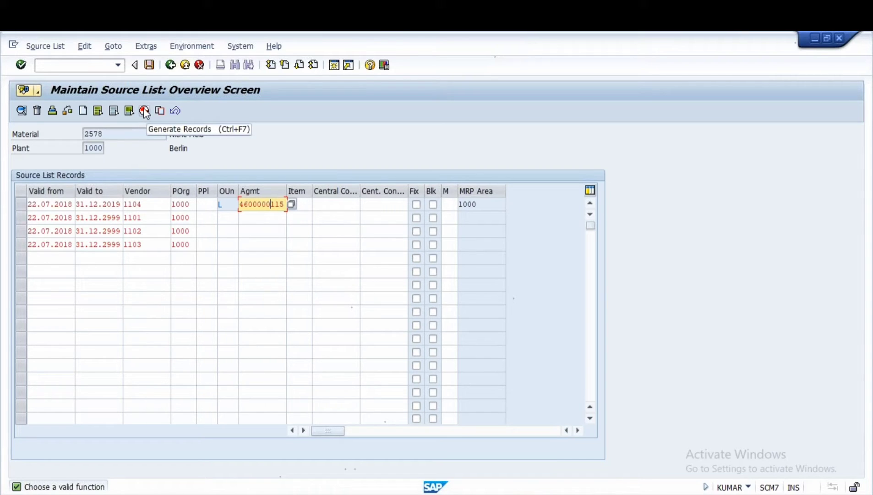
{"action": "left_click", "coordinate": [149, 65]}
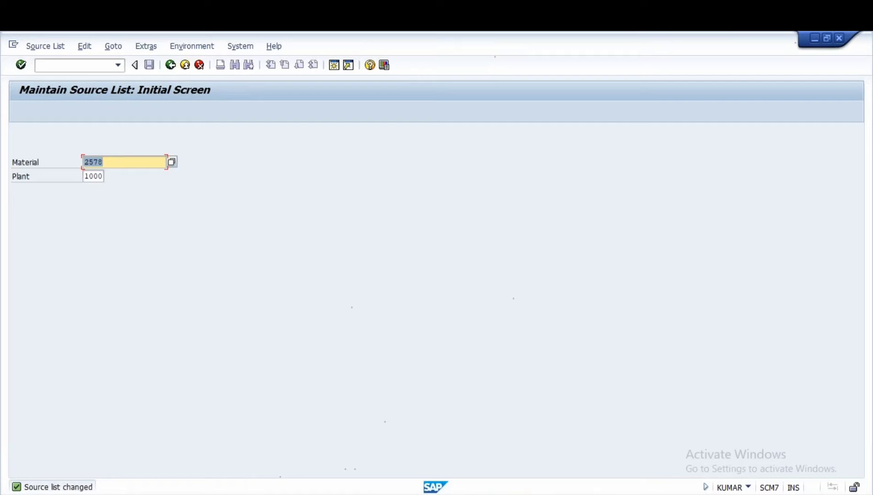
- Switch to PowerPoint, present the Data in Source List slide full screen and mark its validity period definition with the pen
{"action": "key", "text": "alt+Tab"}
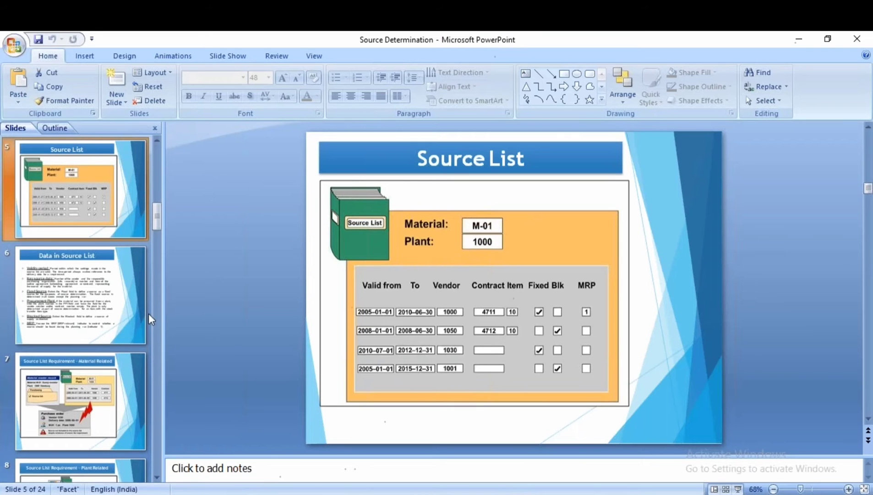
{"action": "left_click", "coordinate": [58, 301]}
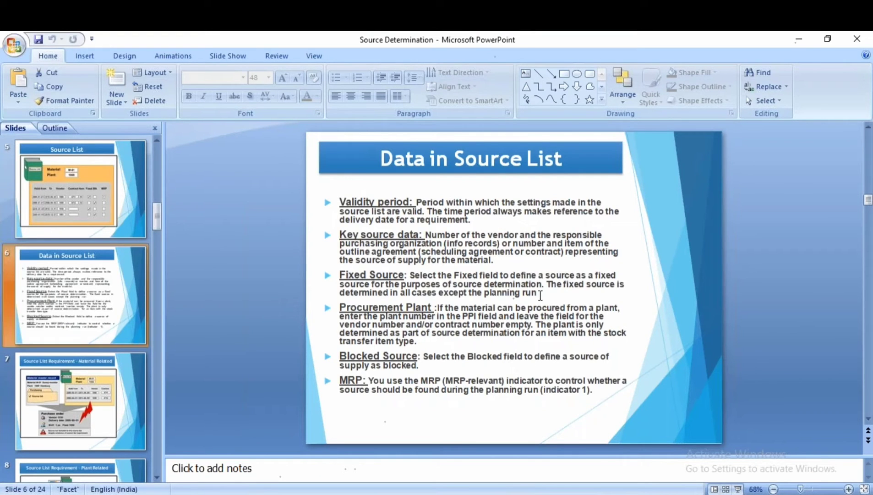
{"action": "left_click", "coordinate": [737, 488]}
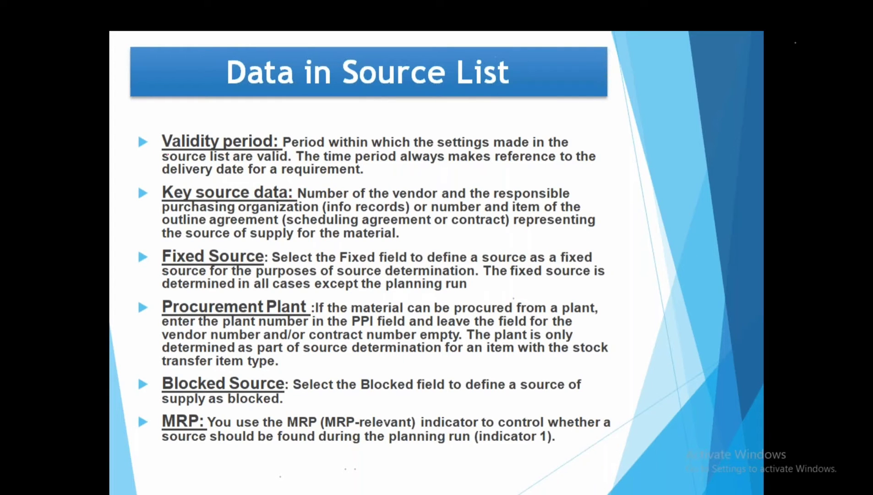
{"action": "left_click_drag", "start_coordinate": [146, 143], "coordinate": [188, 141]}
{"action": "left_click_drag", "start_coordinate": [284, 146], "coordinate": [554, 145]}
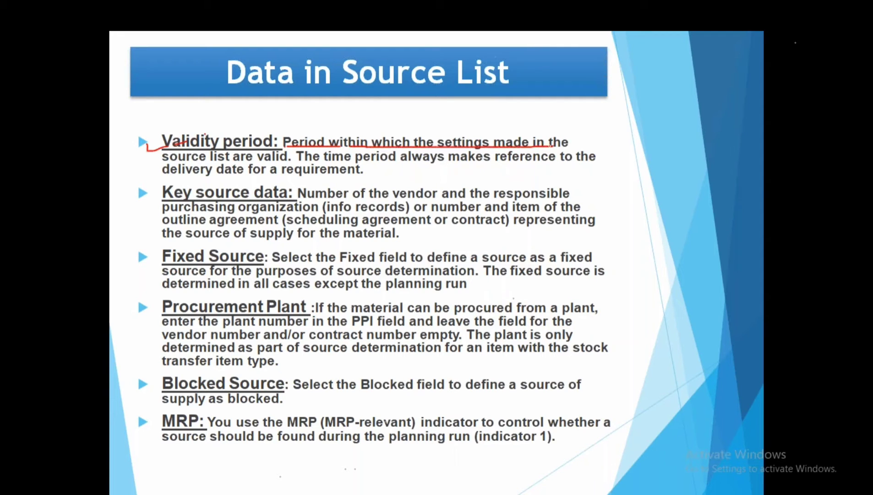
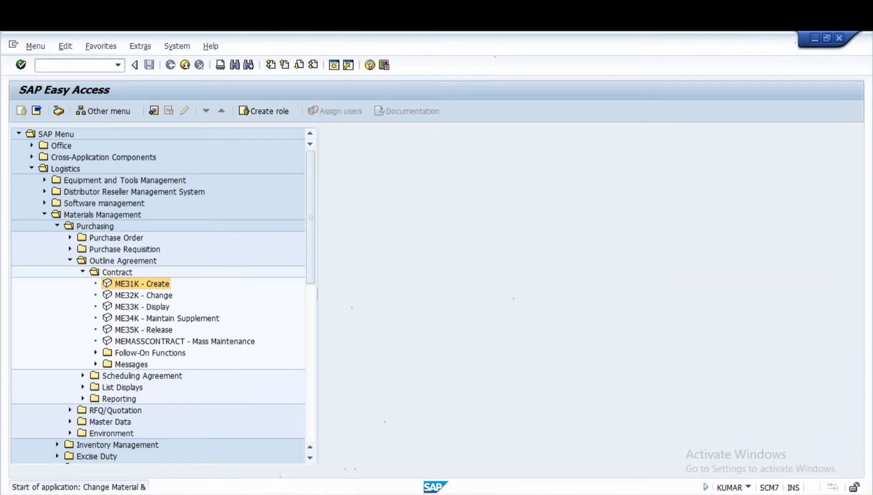
- Open only the Purchasing view of material 2578 for plant 1000 in Change Material
{"action": "key", "text": "Return"}
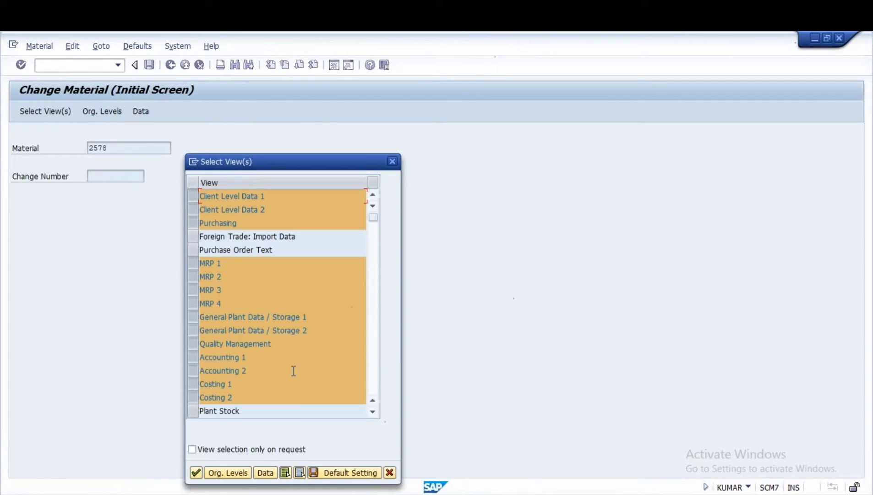
{"action": "left_click", "coordinate": [299, 472]}
{"action": "left_click", "coordinate": [192, 223]}
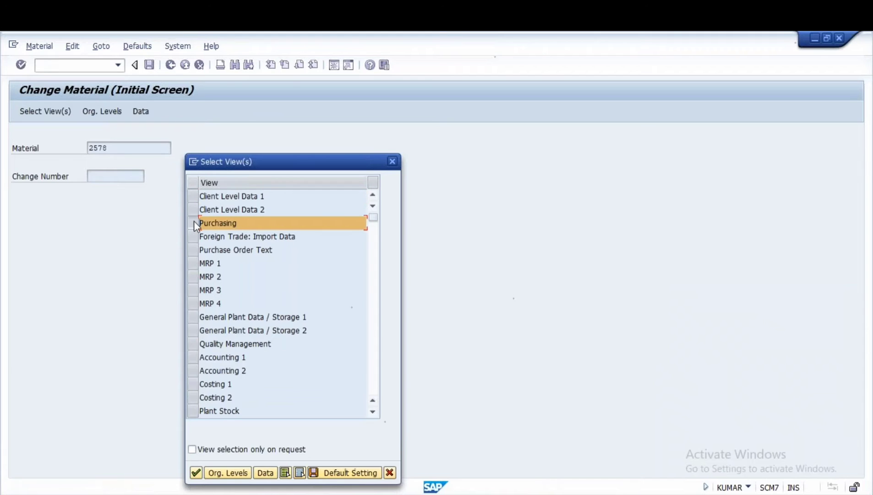
{"action": "left_click", "coordinate": [362, 477]}
{"action": "left_click", "coordinate": [196, 472]}
{"action": "left_click", "coordinate": [276, 233]}
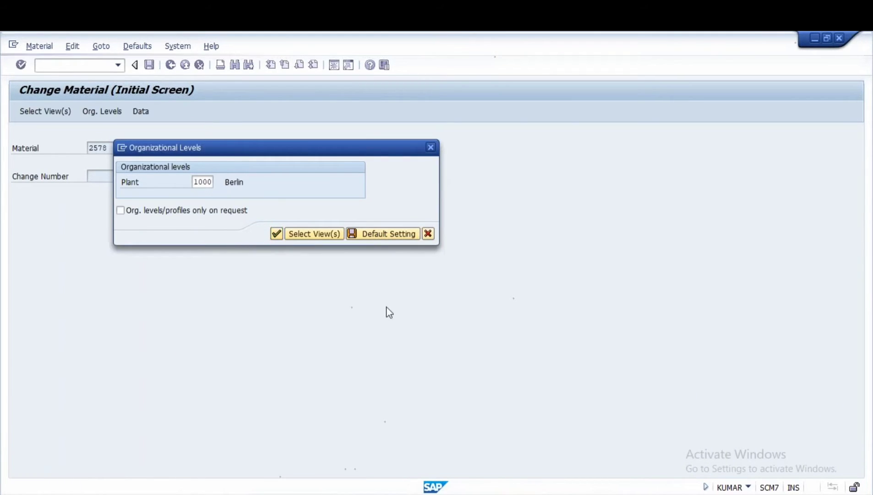
- Activate the Source list indicator in the other data / manufacturer data of the material's Purchasing view
{"action": "scroll", "coordinate": [343, 356], "scroll_direction": "down", "scroll_amount": 2}
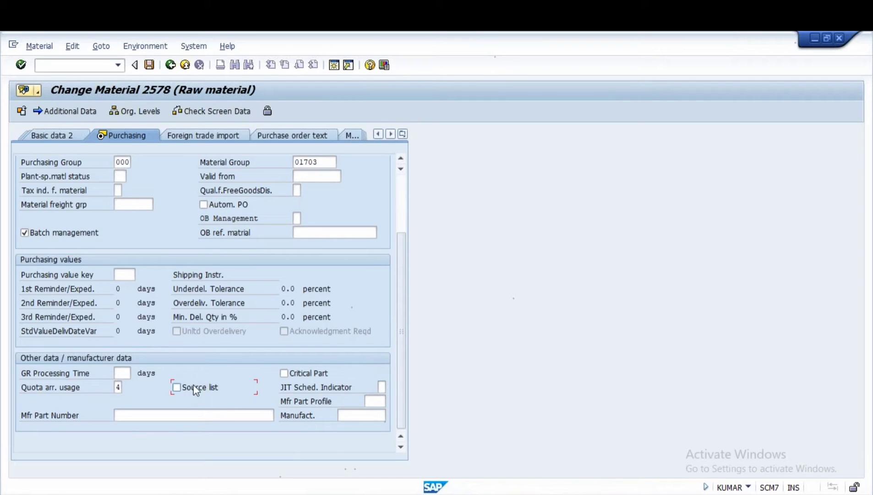
{"action": "left_click", "coordinate": [176, 387]}
{"action": "scroll", "coordinate": [200, 377], "scroll_direction": "up", "scroll_amount": 3}
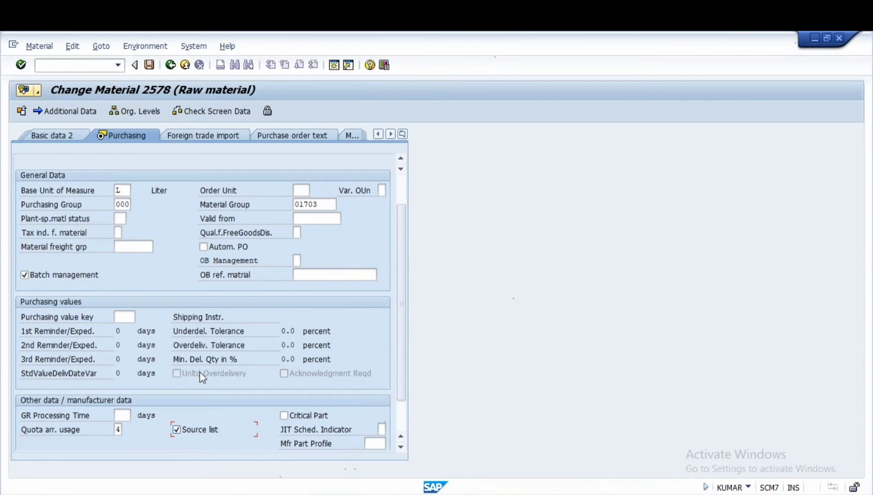
{"action": "scroll", "coordinate": [200, 372], "scroll_direction": "up", "scroll_amount": 3}
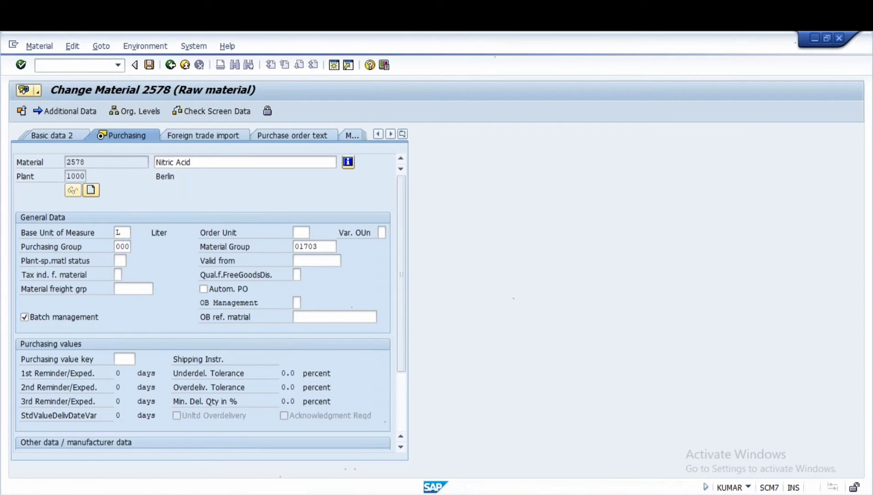
- Save the changed material and open the source list of material 2578 in plant 1000 in display mode
{"action": "key", "text": "ctrl+s"}
{"action": "mouse_move", "coordinate": [455, 493]}
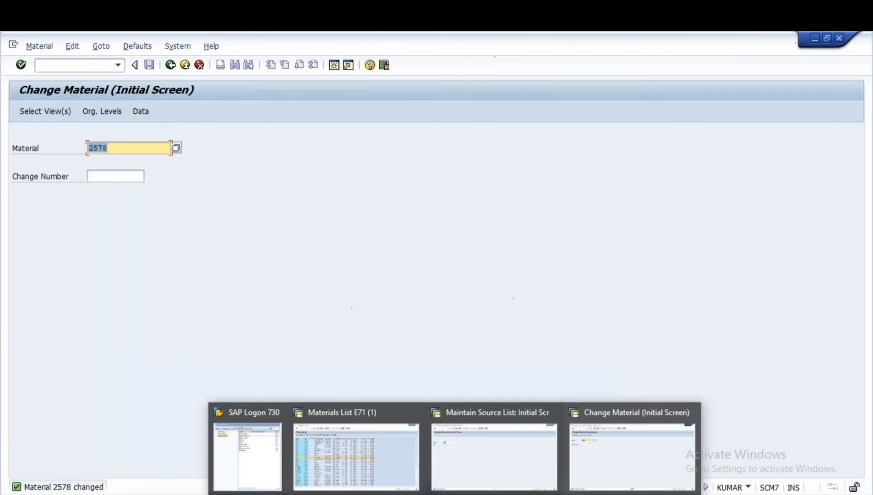
{"action": "left_click", "coordinate": [473, 437]}
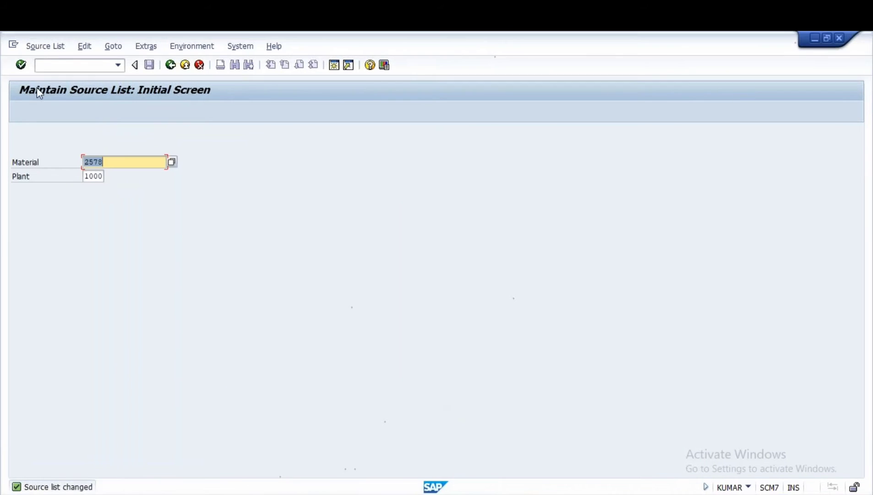
{"action": "left_click", "coordinate": [51, 46]}
{"action": "left_click", "coordinate": [50, 46]}
{"action": "left_click", "coordinate": [49, 46]}
{"action": "left_click", "coordinate": [46, 48]}
{"action": "left_click", "coordinate": [44, 49]}
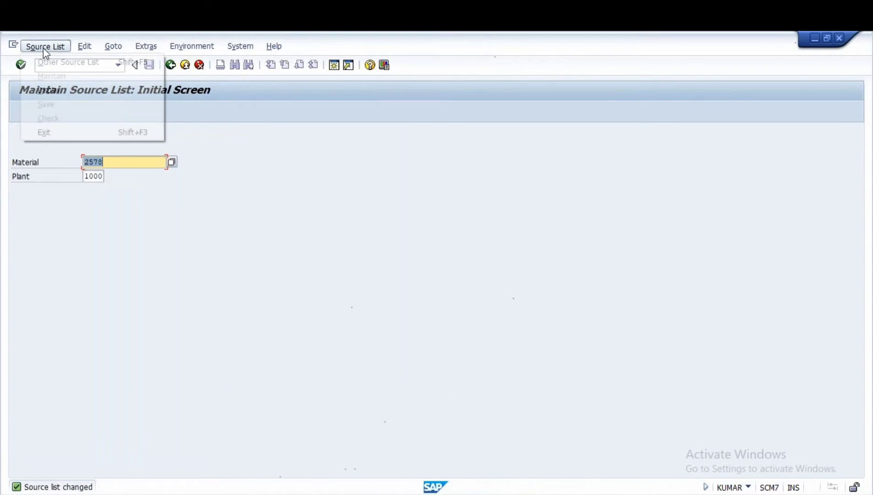
{"action": "left_click", "coordinate": [44, 49]}
{"action": "left_click", "coordinate": [32, 52]}
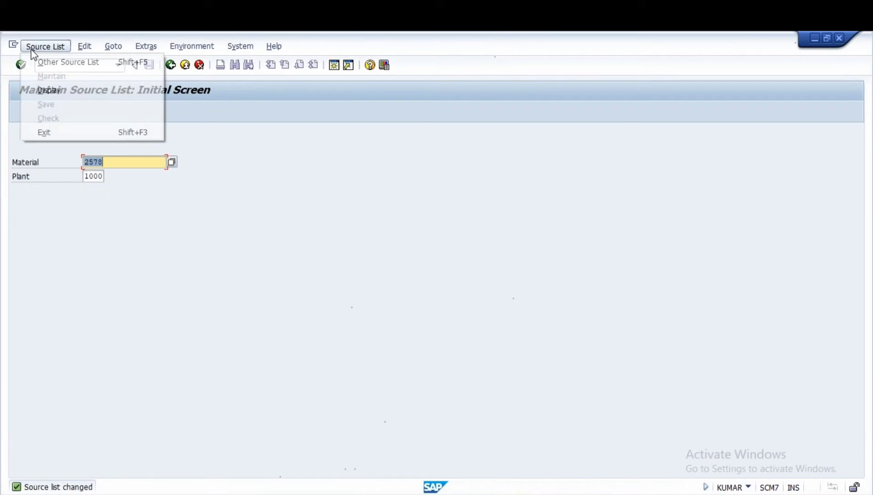
{"action": "left_click", "coordinate": [49, 89]}
{"action": "key", "text": "Return"}
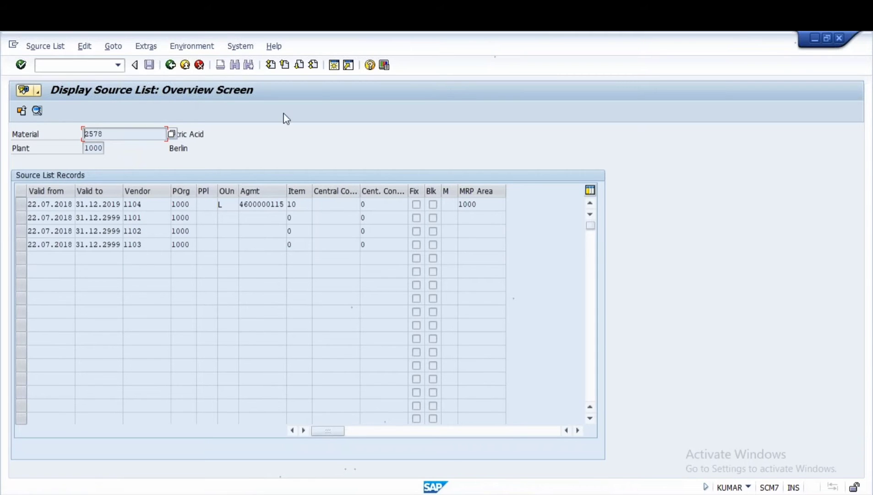
- Start Create Purchase Order in a new session with transaction code me21n
{"action": "left_click", "coordinate": [334, 65]}
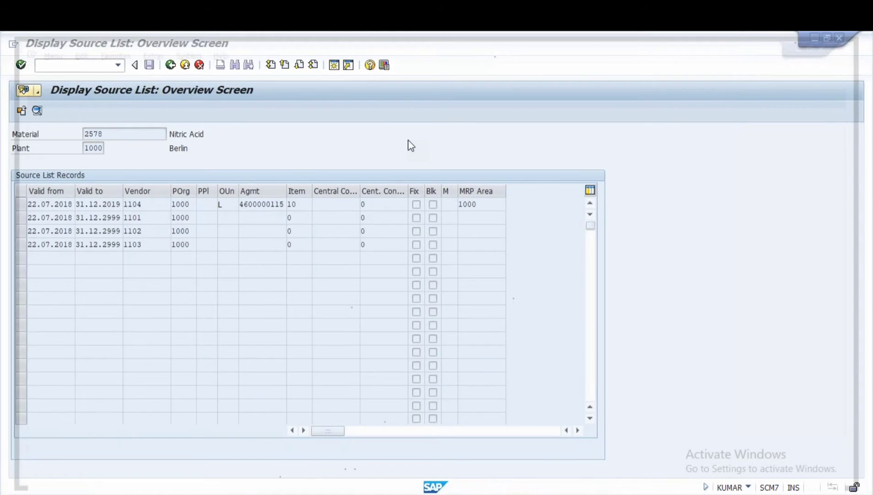
{"action": "type", "text": "me21n"}
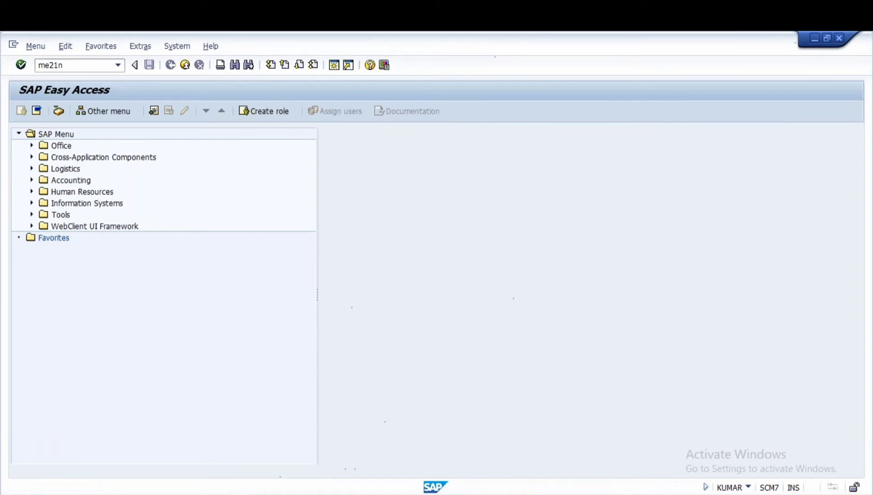
{"action": "key", "text": "Return"}
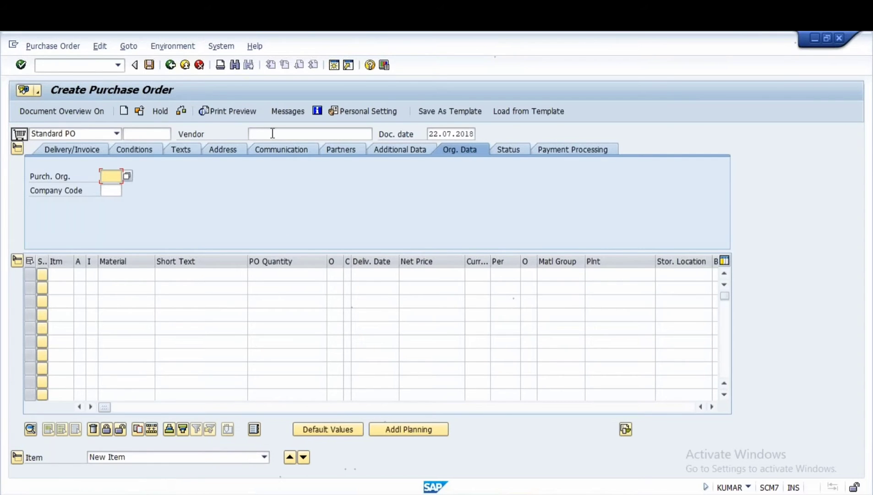
- Enter vendor 1102 and purchasing organization 1000 in the standard purchase order's header
{"action": "left_click", "coordinate": [272, 133]}
{"action": "type", "text": "1"}
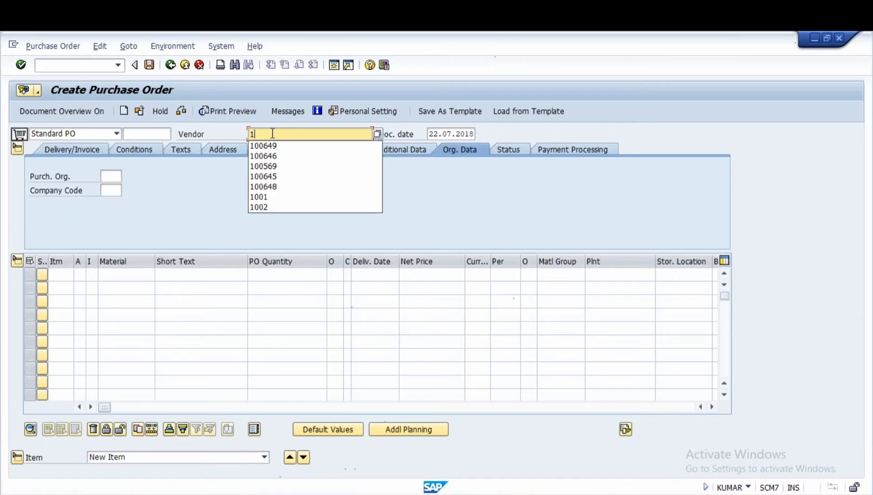
{"action": "type", "text": "0"}
{"action": "type", "text": "1"}
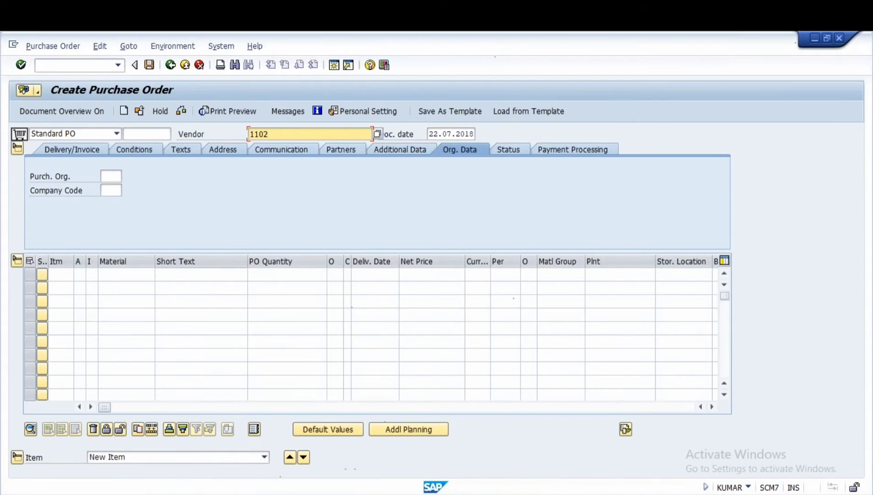
{"action": "key", "text": "Return"}
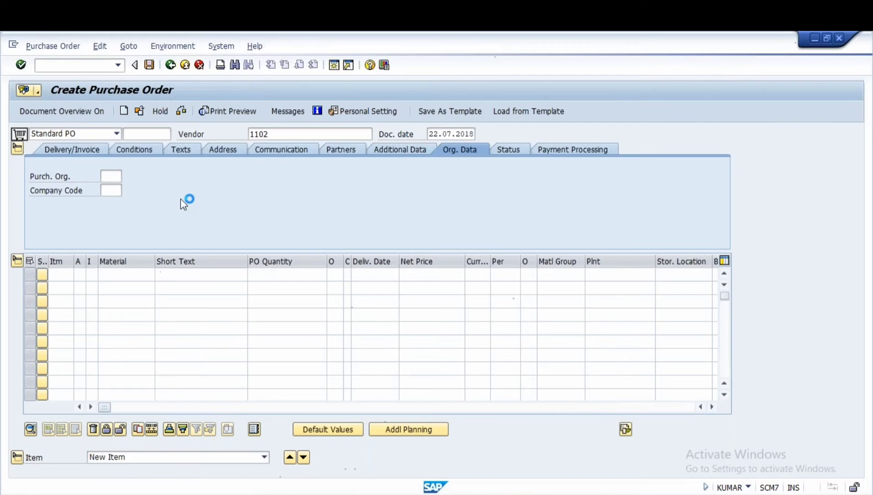
{"action": "type", "text": "1000"}
{"action": "left_click", "coordinate": [110, 190]}
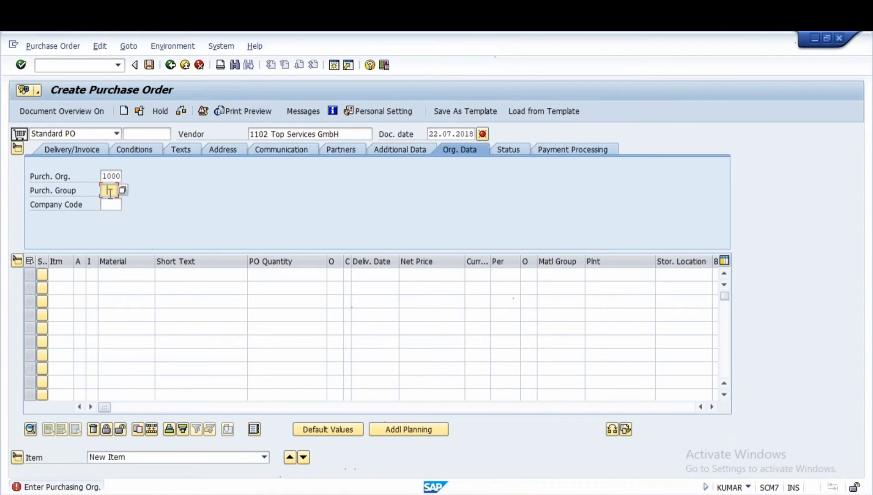
- Set the purchasing group to 100 in the organizational data and add material 2578 as the first order item
{"action": "type", "text": "100"}
{"action": "key", "text": "Return"}
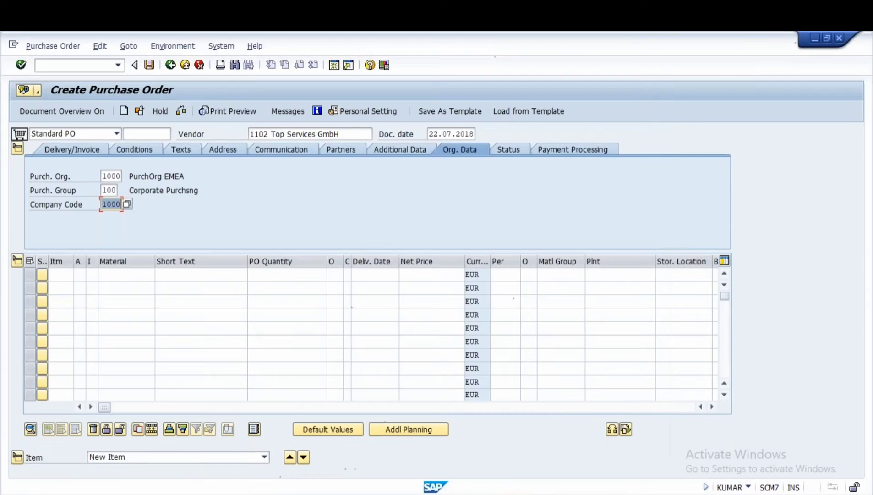
{"action": "left_click", "coordinate": [129, 276]}
{"action": "type", "text": "25"}
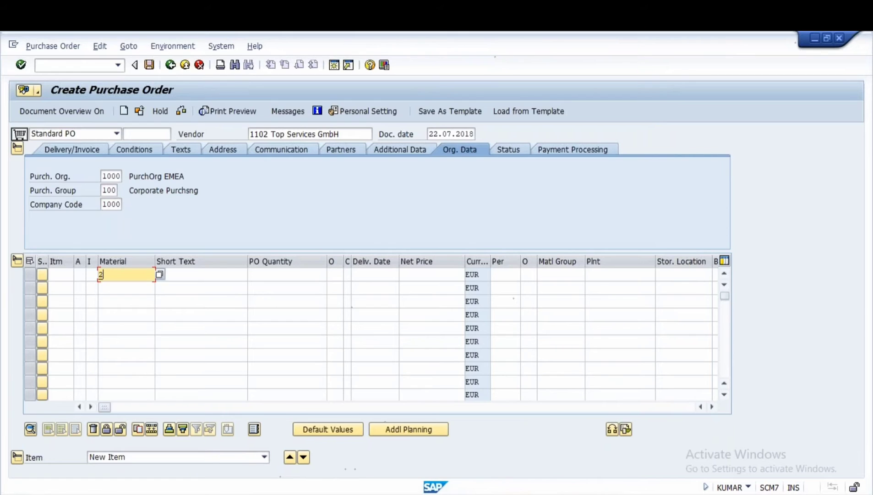
{"action": "type", "text": "78"}
{"action": "key", "text": "Return"}
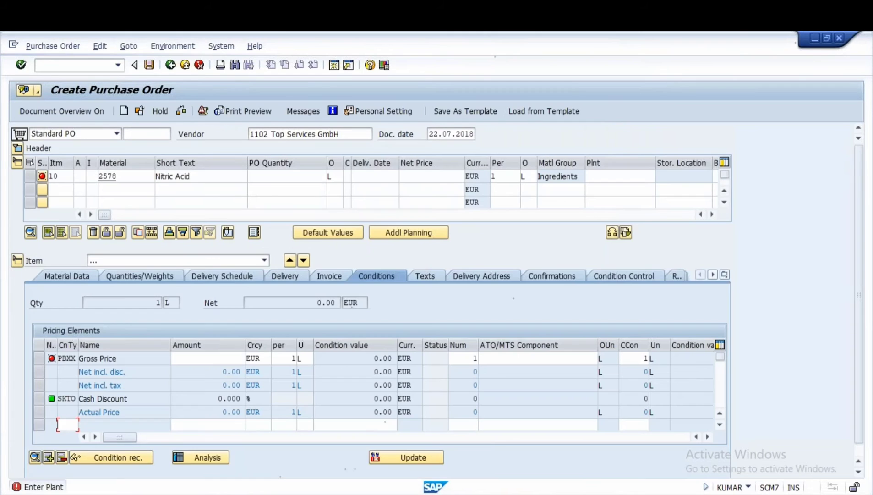
- Enter a PO quantity of 100 and plant 1000 for the Nitric Acid item, and check the order
{"action": "left_click", "coordinate": [300, 178]}
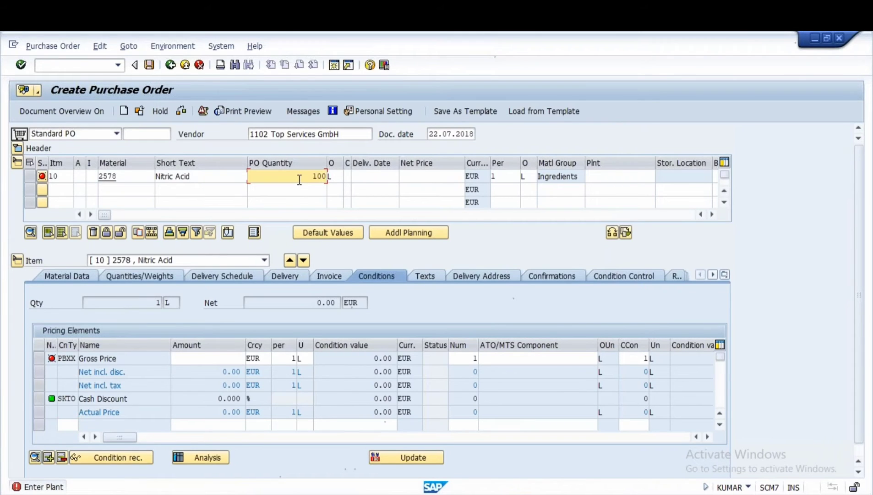
{"action": "left_click", "coordinate": [604, 176]}
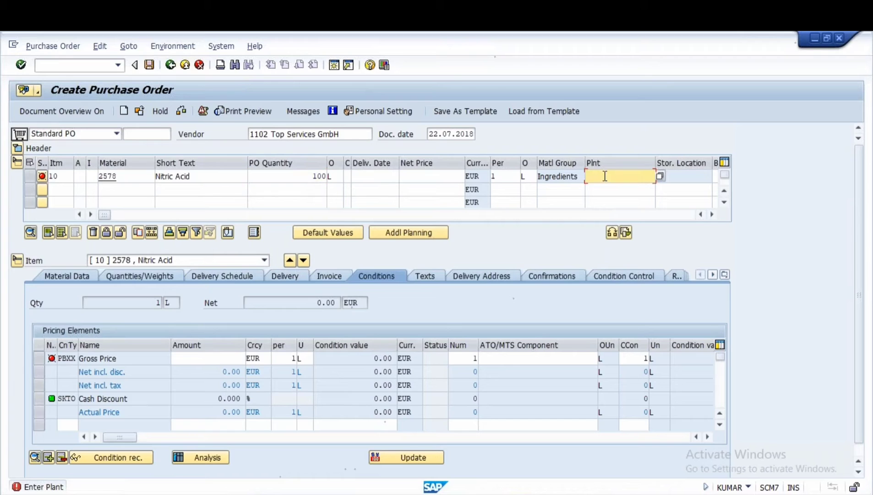
{"action": "type", "text": "1000"}
{"action": "key", "text": "Return"}
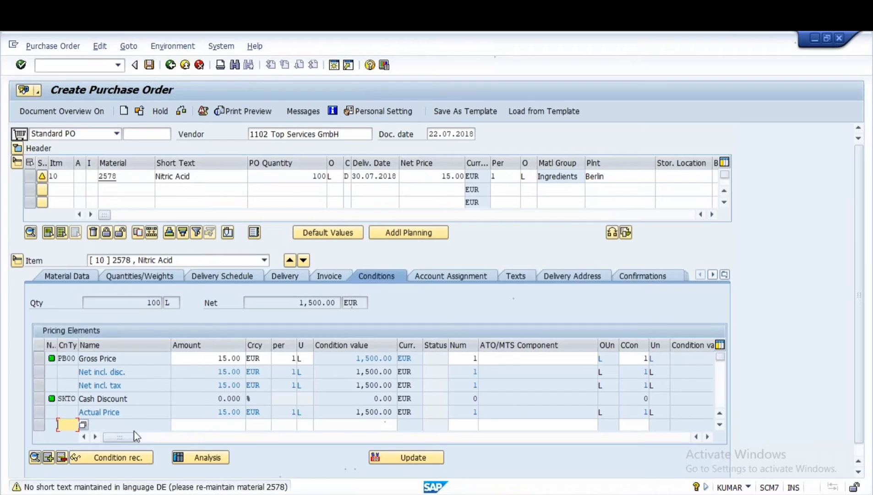
{"action": "left_click", "coordinate": [181, 111]}
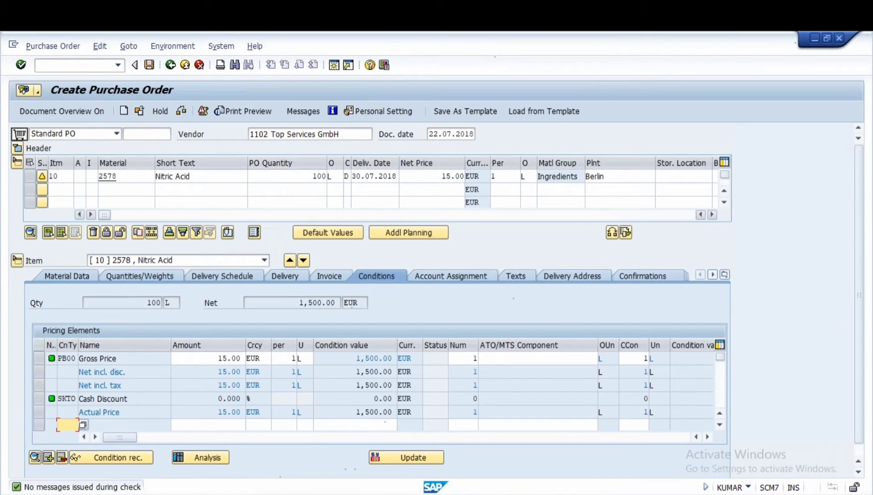
- Compare the vendors in the source list of material 2578 with the vendor of the purchase order
{"action": "key", "text": "ctrl+s"}
{"action": "left_click", "coordinate": [454, 494]}
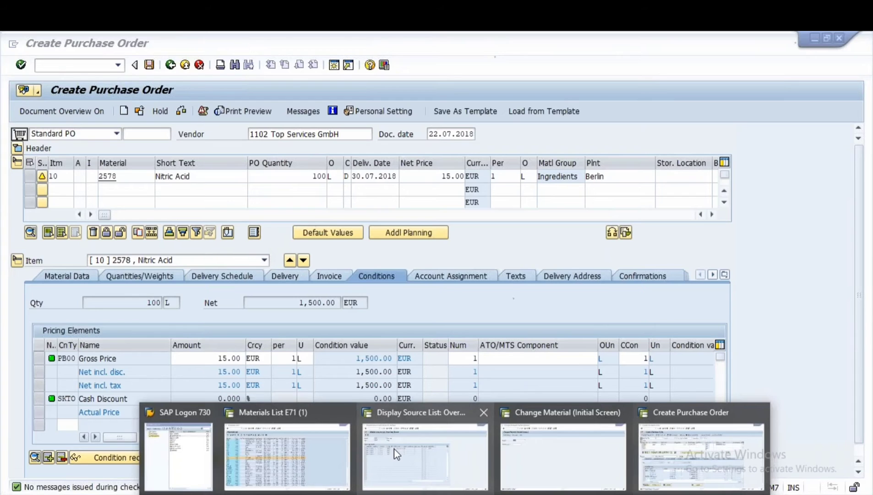
{"action": "left_click", "coordinate": [394, 448]}
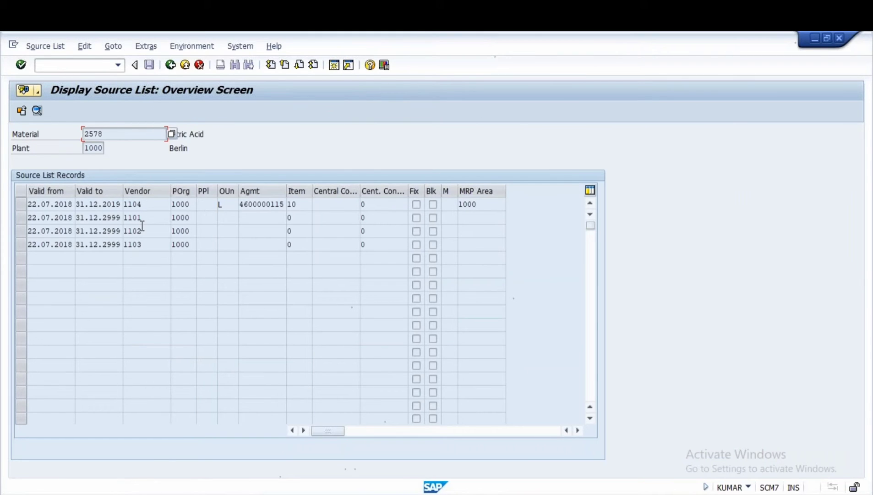
{"action": "key", "text": "alt+Tab"}
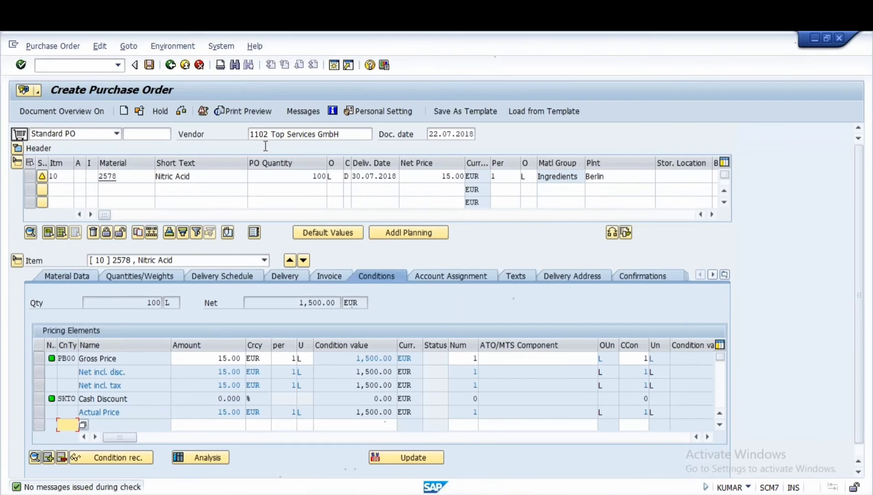
- Leave the current order and start a new purchase order with transaction ME21N for vendor 1105
{"action": "left_click", "coordinate": [171, 66]}
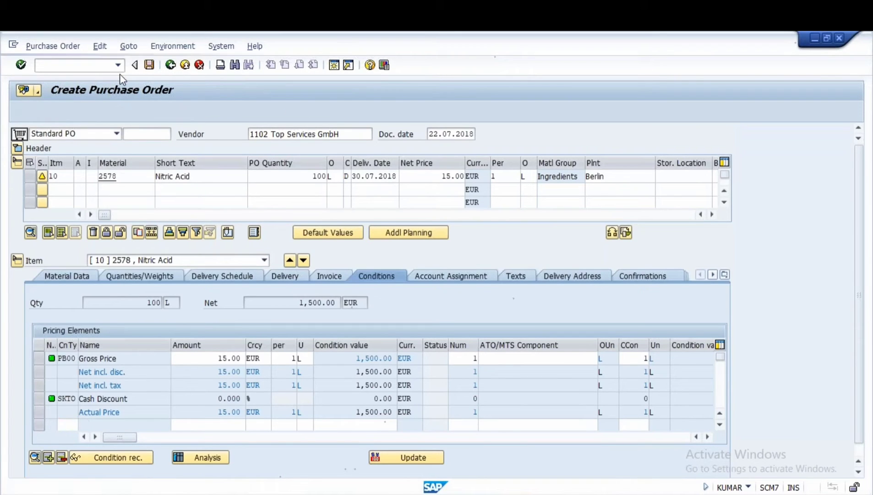
{"action": "left_click", "coordinate": [227, 266]}
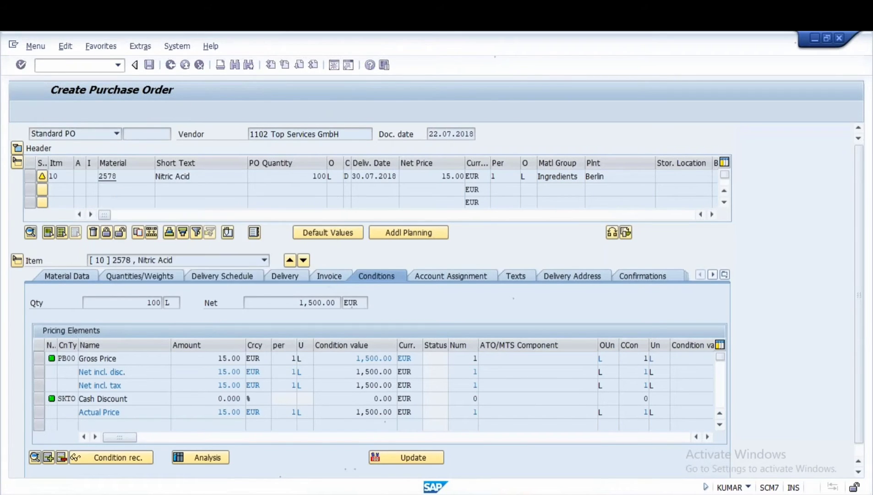
{"action": "type", "text": "me21n"}
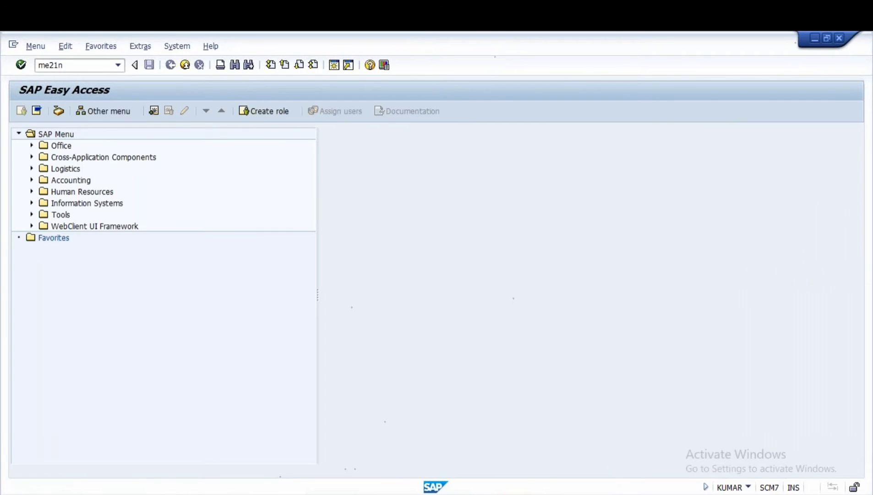
{"action": "key", "text": "Return"}
{"action": "left_click", "coordinate": [293, 134]}
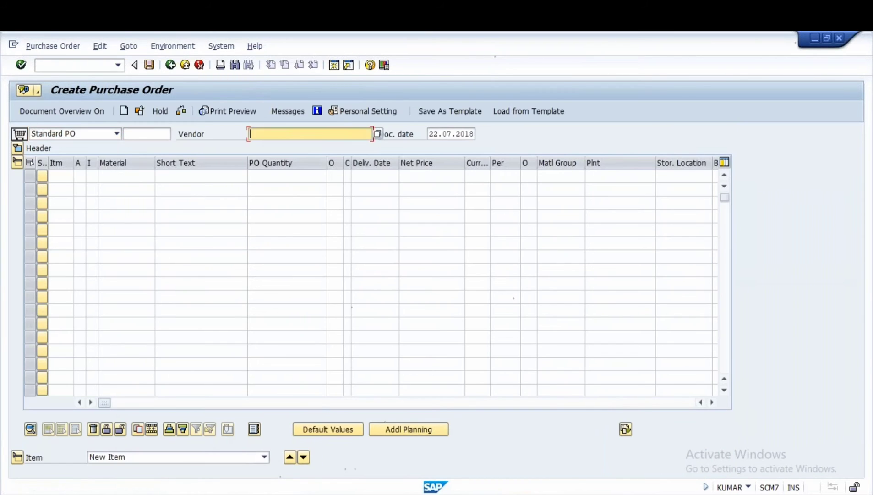
{"action": "type", "text": "1105"}
{"action": "key", "text": "Return"}
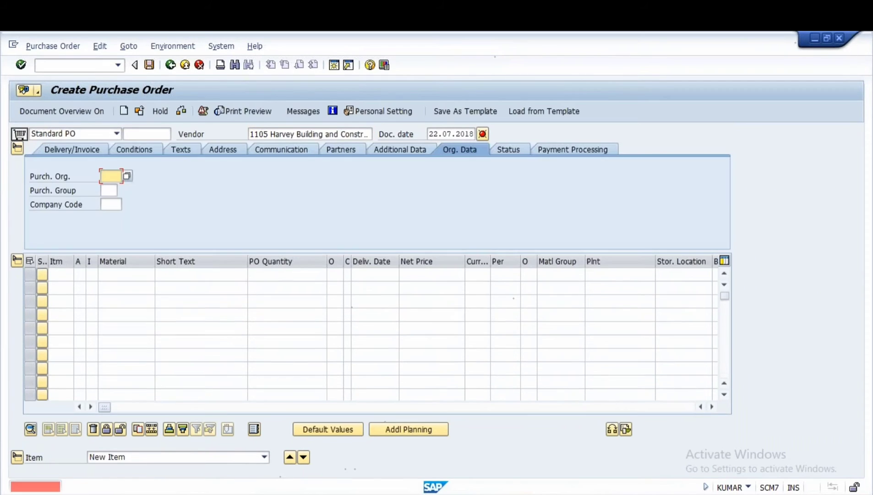
- Enter purchasing organization 1000, purchasing group 100 and company code 1000 in the order's organizational data
{"action": "type", "text": "1000"}
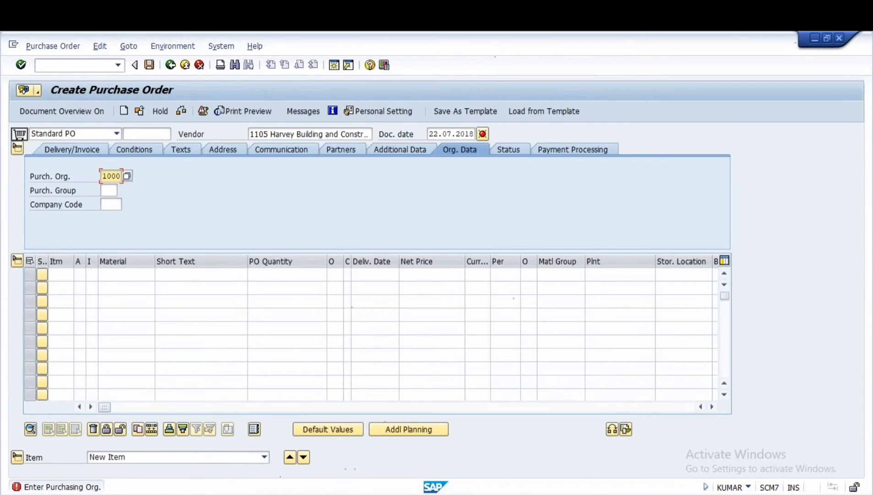
{"action": "key", "text": "Tab"}
{"action": "type", "text": "100"}
{"action": "key", "text": "Tab"}
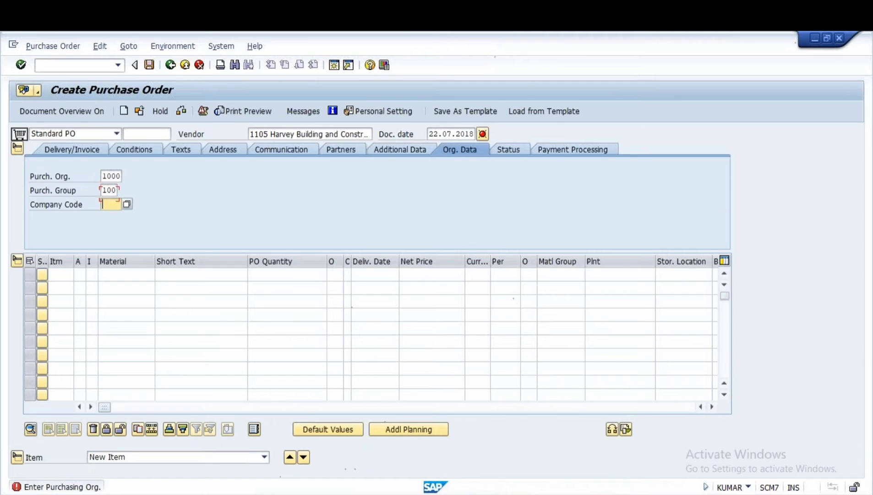
{"action": "type", "text": "1000"}
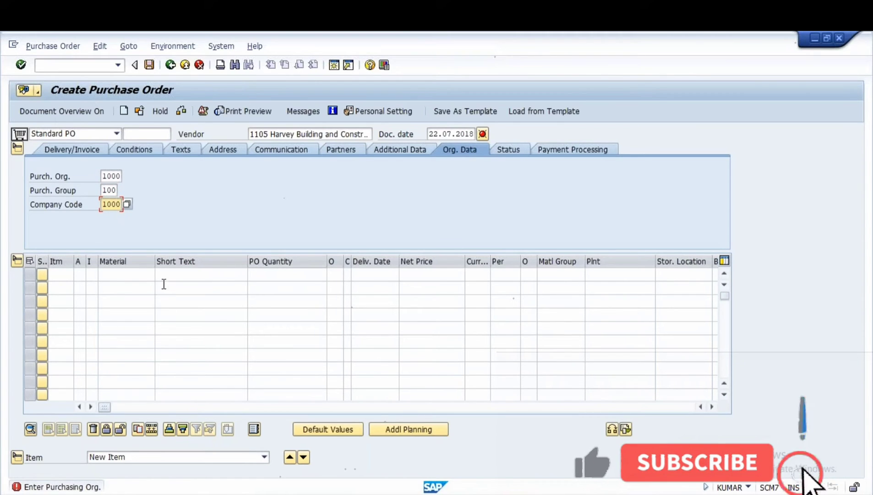
- Add material 2578 as an order item with a PO quantity of 100 for plant 1000
{"action": "left_click", "coordinate": [120, 277]}
{"action": "type", "text": "2578"}
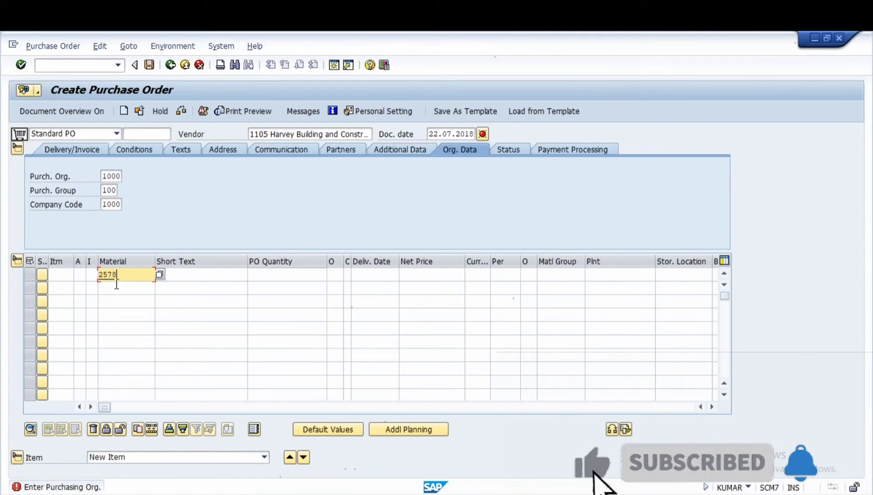
{"action": "key", "text": "Return"}
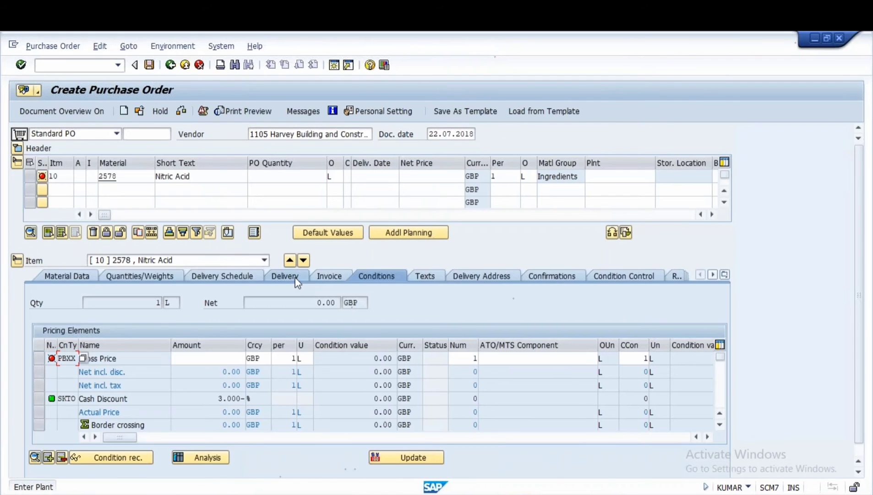
{"action": "double_click", "coordinate": [320, 178]}
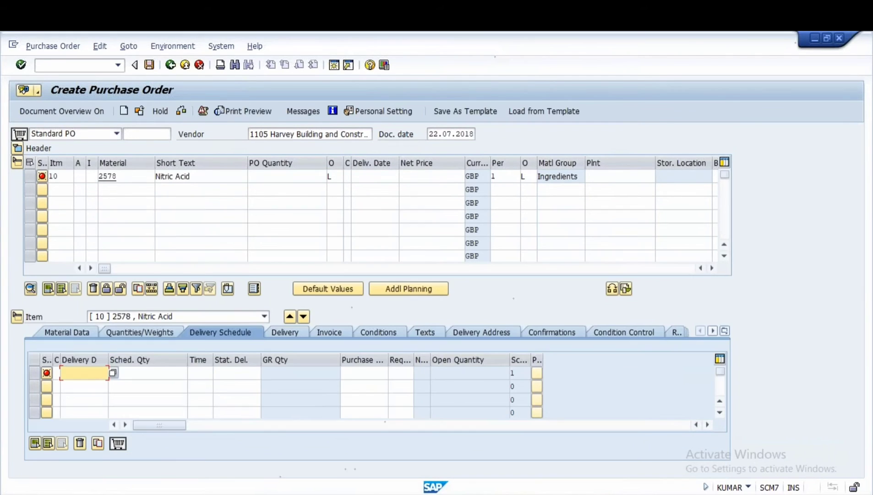
{"action": "left_click", "coordinate": [287, 177]}
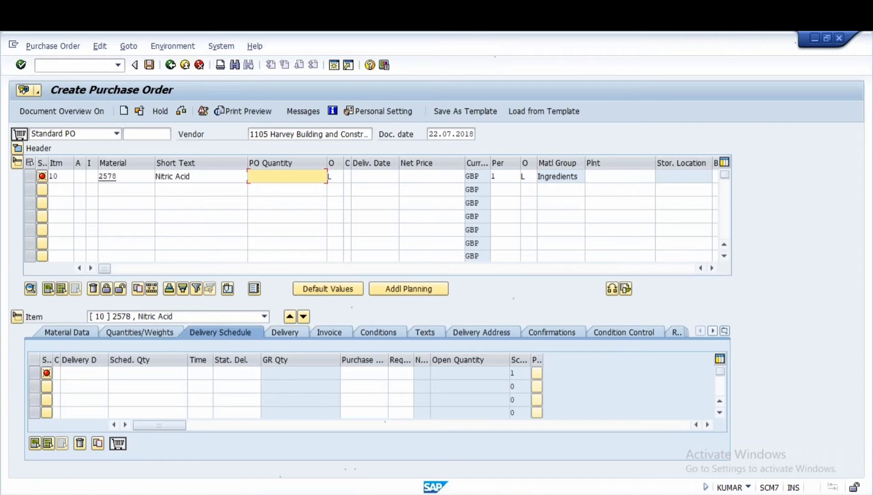
{"action": "left_click", "coordinate": [616, 176]}
{"action": "type", "text": "1000"}
{"action": "key", "text": "Return"}
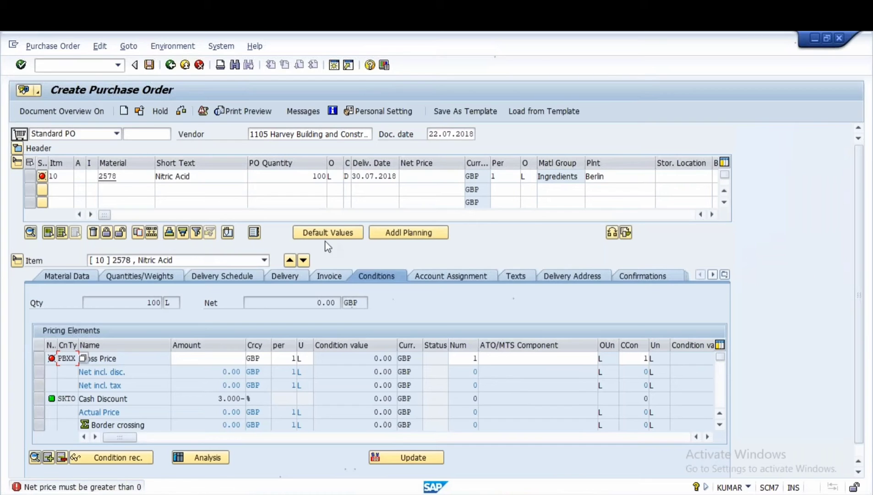
- Set the gross price of the Nitric Acid item to 10 GBP per litre in its pricing conditions
{"action": "left_click", "coordinate": [234, 358]}
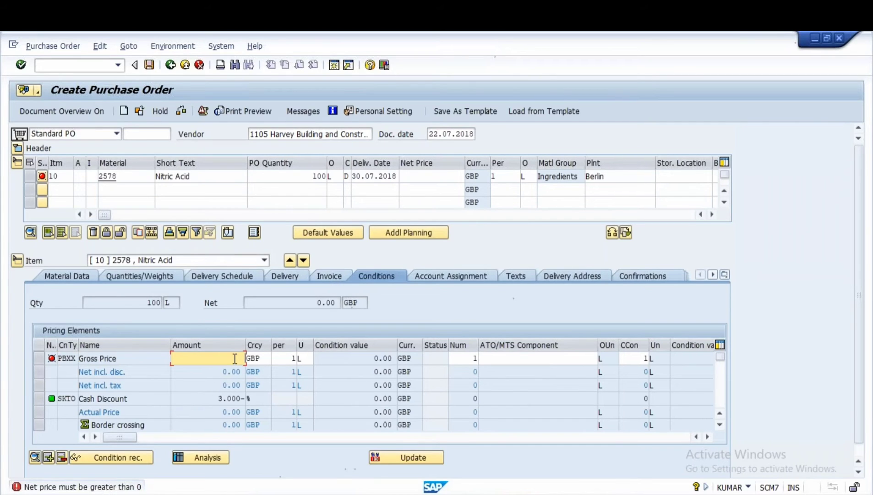
{"action": "type", "text": "10"}
{"action": "key", "text": "Return"}
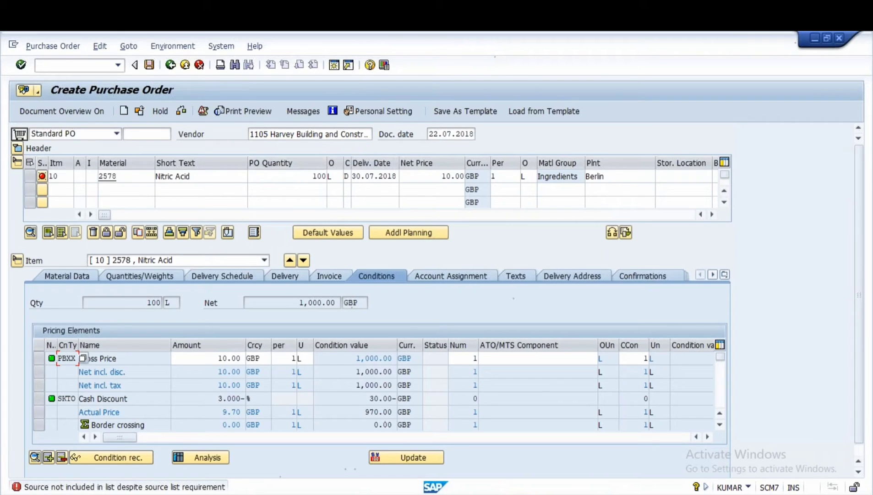
- Review the source list of material 2578, and switch to PowerPoint to show the "Source List Requirement - Plant Related" slide
{"action": "left_click", "coordinate": [464, 493]}
{"action": "left_click", "coordinate": [464, 494]}
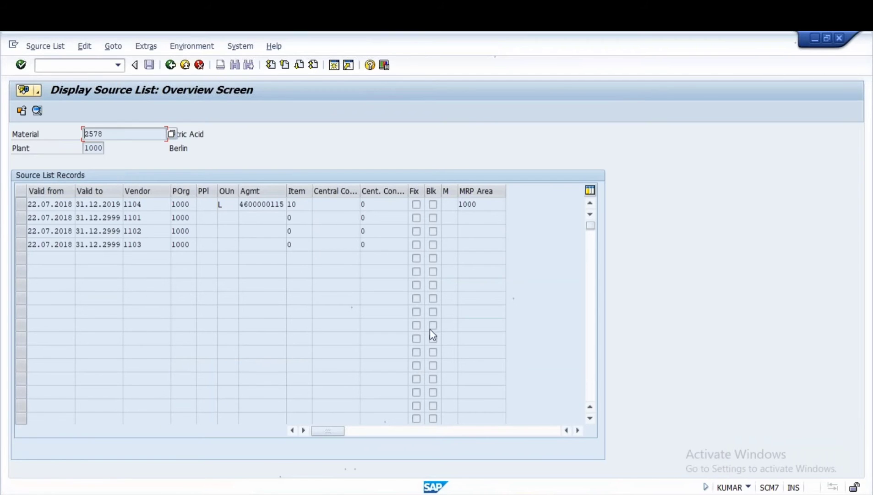
{"action": "left_click", "coordinate": [608, 493]}
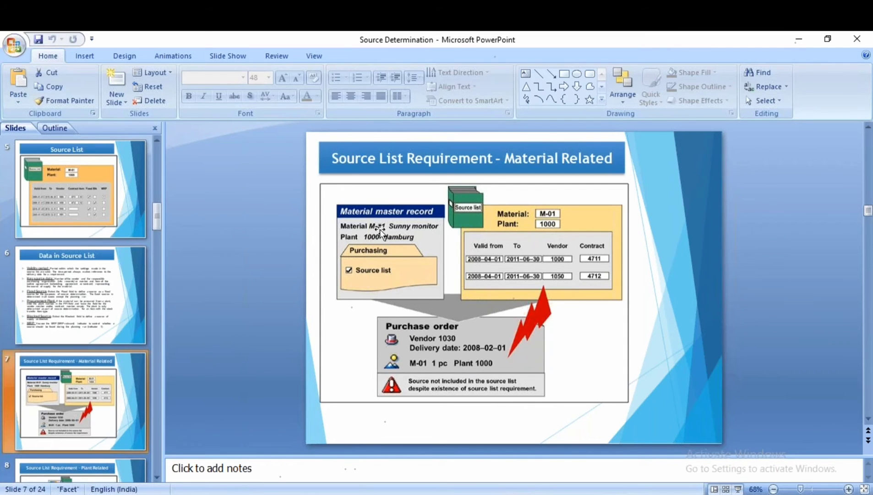
{"action": "scroll", "coordinate": [71, 294], "scroll_direction": "down", "scroll_amount": 2}
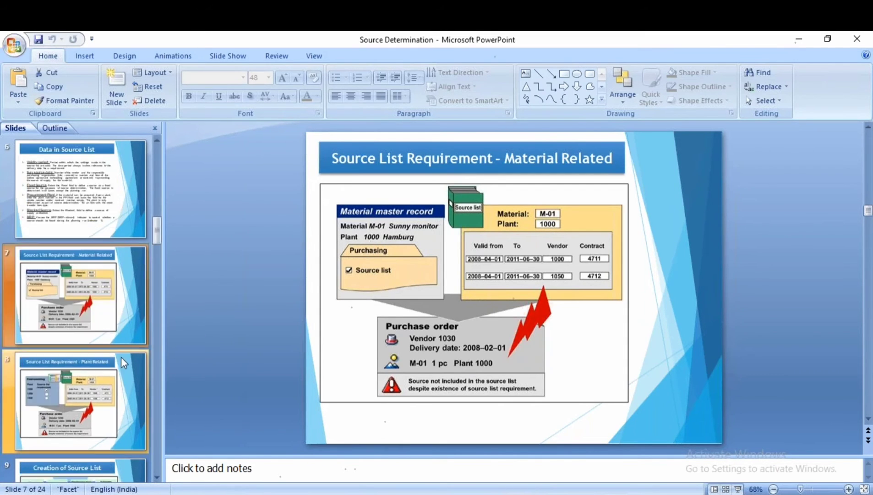
{"action": "left_click", "coordinate": [71, 294]}
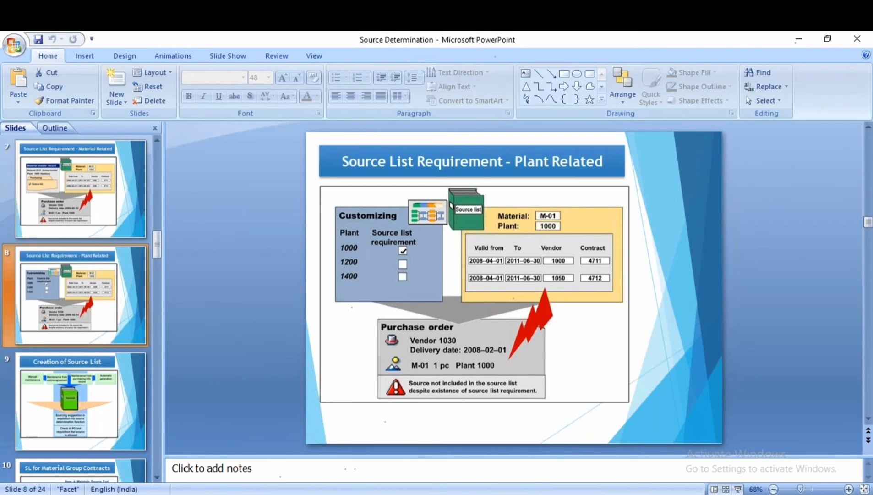
- Switch back to SAP, leave the purchase order with /n and open the Customizing Implementation Guide through transaction SPRO
{"action": "left_click", "coordinate": [455, 494]}
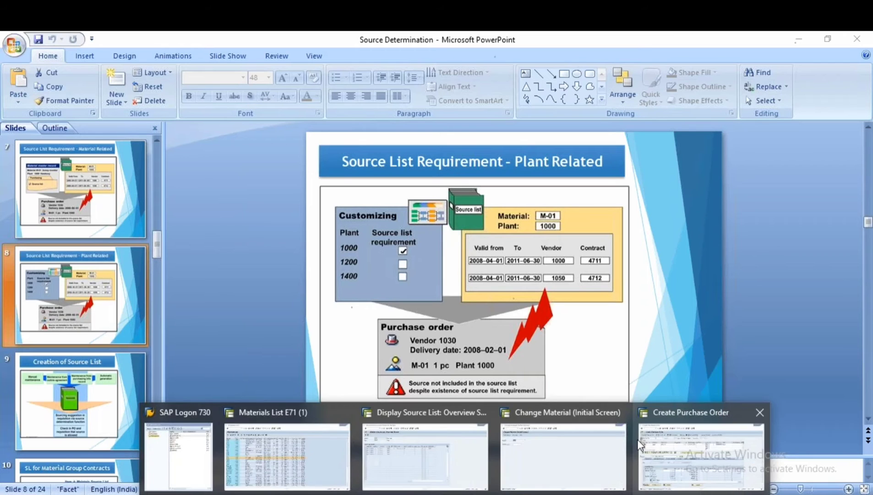
{"action": "left_click", "coordinate": [701, 458]}
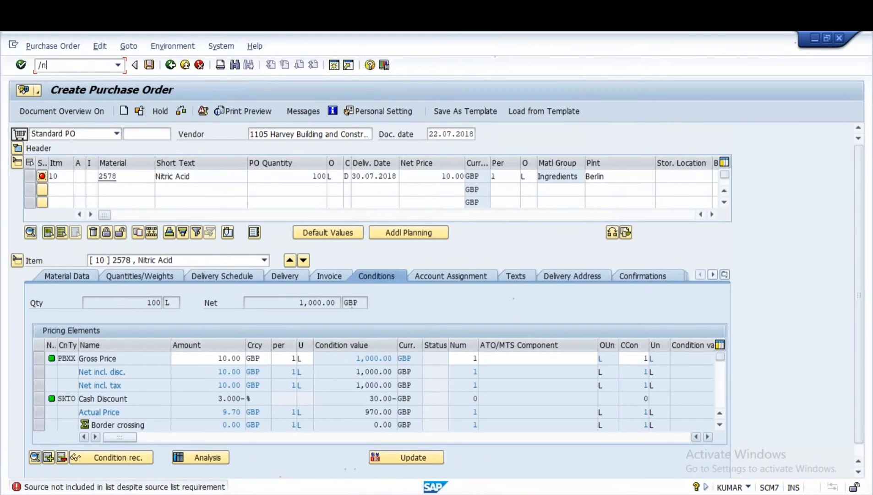
{"action": "key", "text": "Return"}
{"action": "type", "text": "spro"}
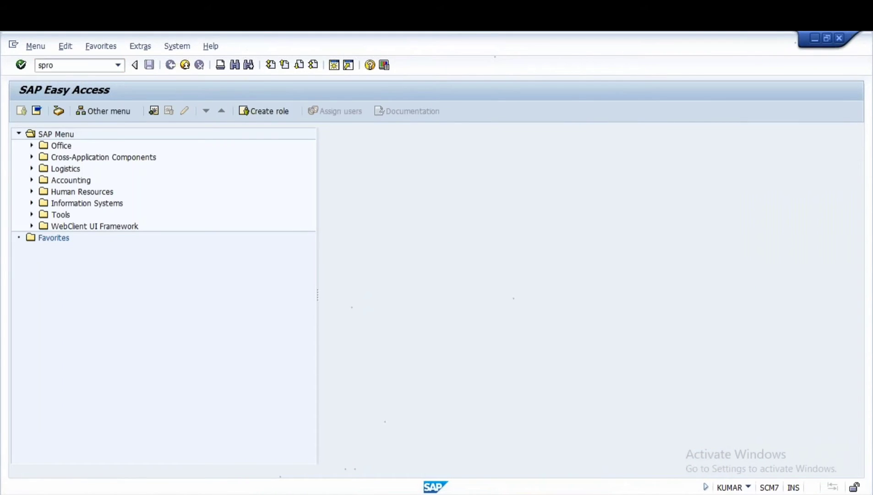
{"action": "key", "text": "Return"}
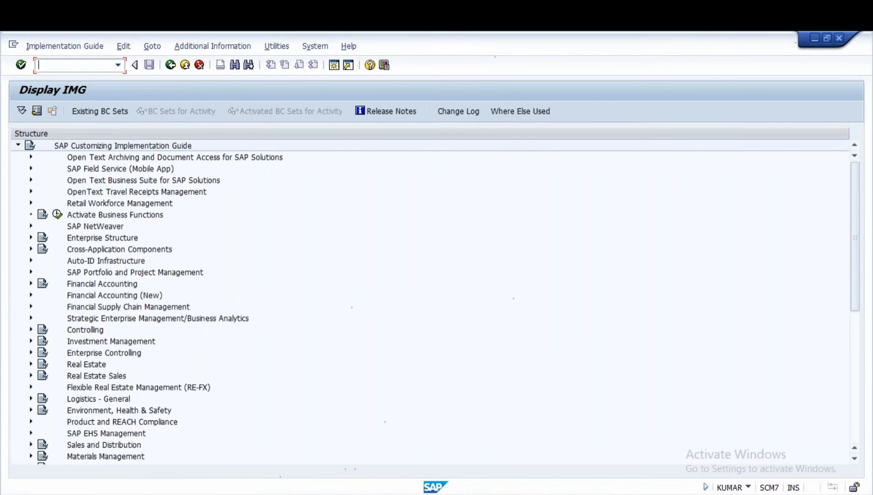
- Open the Customizing activity Define Source List Requirement at Plant Level under Materials Management, Purchasing, Source List
{"action": "scroll", "coordinate": [290, 296], "scroll_direction": "down", "scroll_amount": 5}
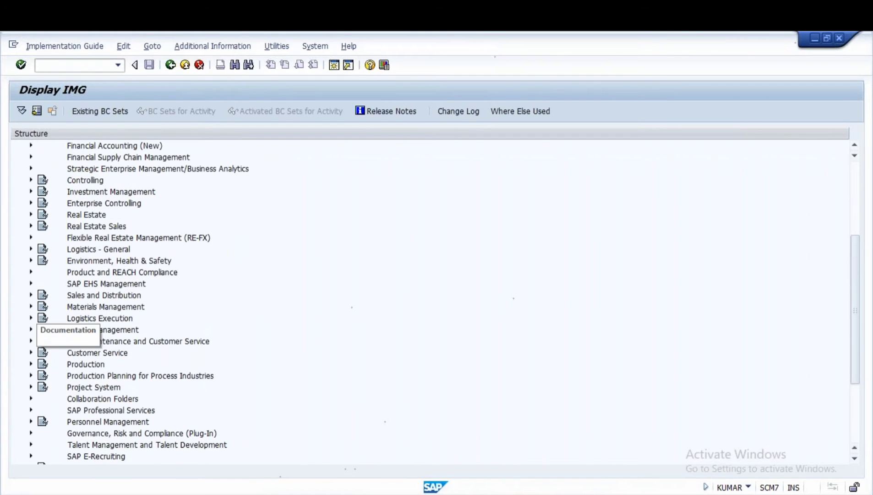
{"action": "left_click", "coordinate": [30, 307]}
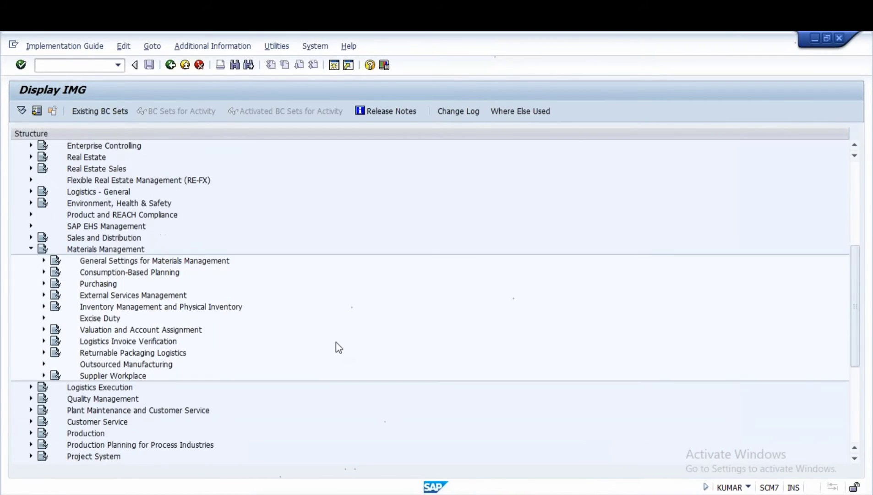
{"action": "left_click", "coordinate": [44, 284]}
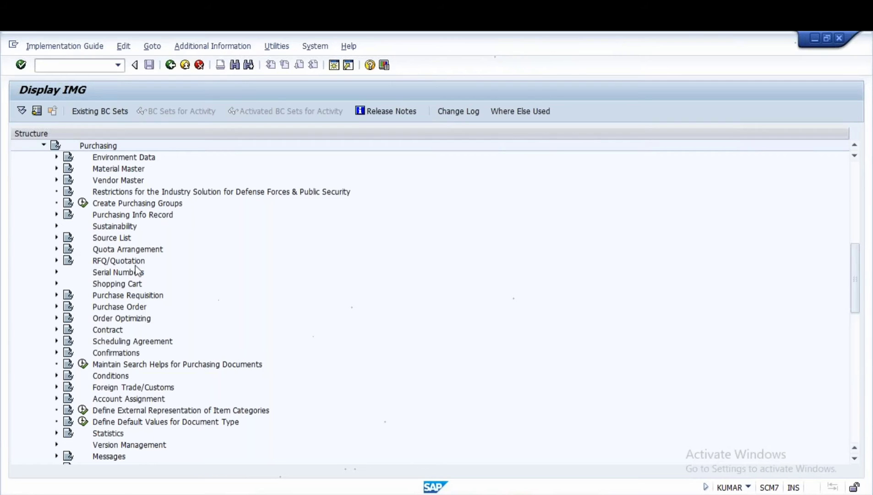
{"action": "left_click", "coordinate": [111, 238]}
{"action": "left_click", "coordinate": [56, 237]}
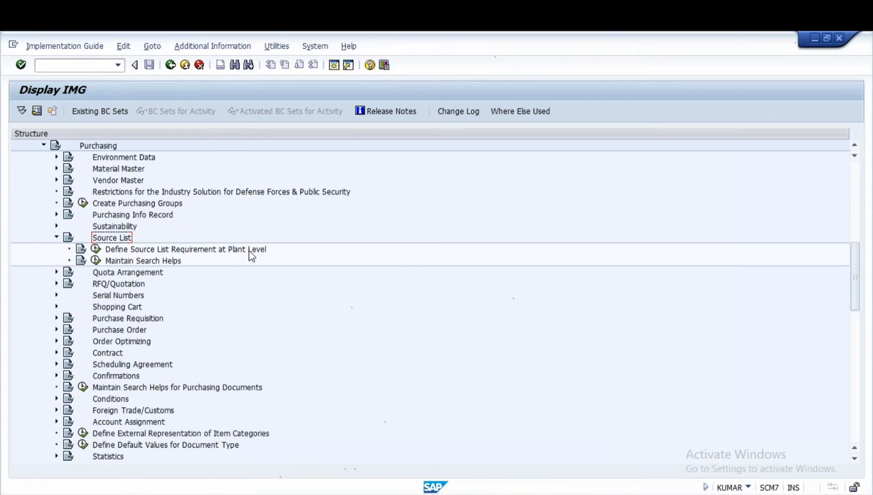
{"action": "left_click", "coordinate": [95, 249]}
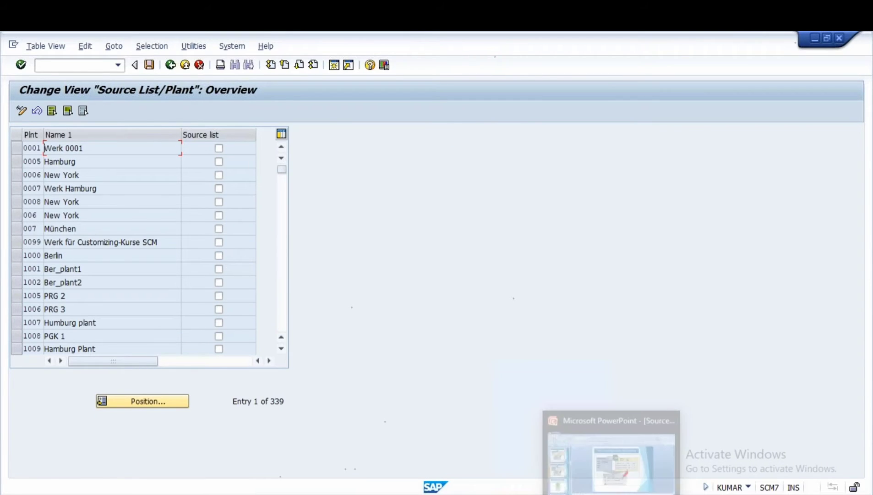
- Switch to PowerPoint and present the "Source List Requirement - Plant Related" slide as a slide show
{"action": "left_click", "coordinate": [596, 476]}
{"action": "left_click", "coordinate": [62, 194]}
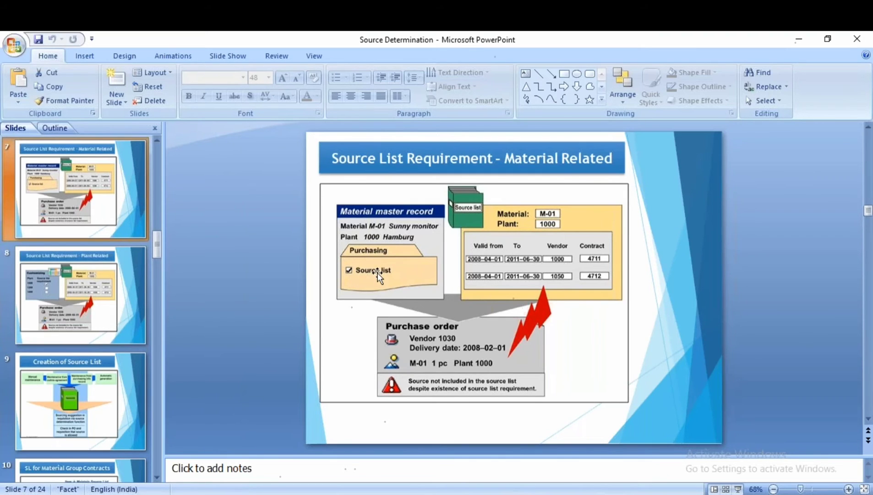
{"action": "left_click", "coordinate": [106, 270]}
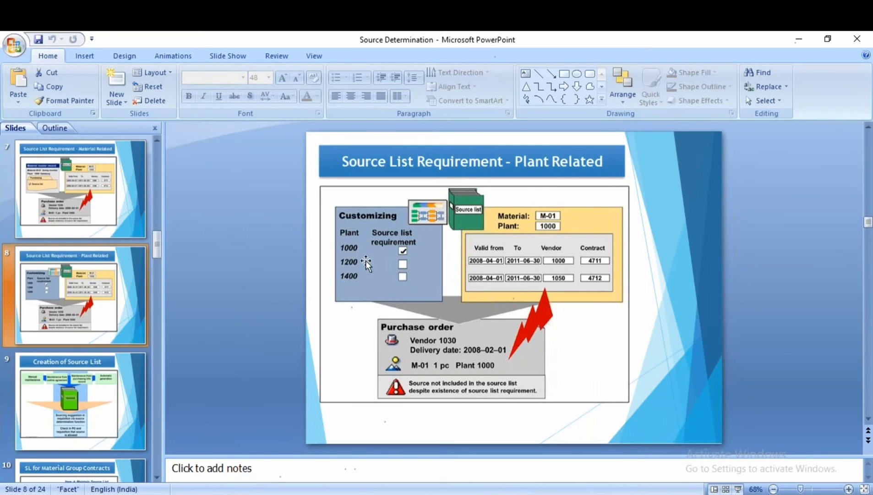
{"action": "left_click", "coordinate": [737, 489]}
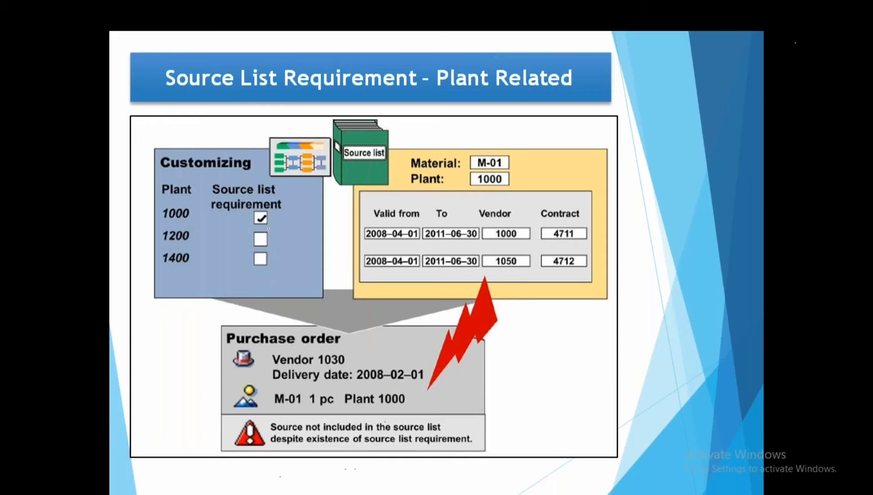
- Mark Customizing, plant 1000, its requirement checkbox, material M-01 and the source list records in pen, erase the ink and end the show
{"action": "mouse_move", "coordinate": [193, 142]}
{"action": "left_mouse_down"}
{"action": "mouse_move", "coordinate": [180, 142]}
{"action": "mouse_move", "coordinate": [252, 181]}
{"action": "mouse_move", "coordinate": [188, 142]}
{"action": "mouse_move", "coordinate": [217, 143]}
{"action": "left_mouse_up"}
{"action": "left_click_drag", "start_coordinate": [176, 212], "coordinate": [205, 202]}
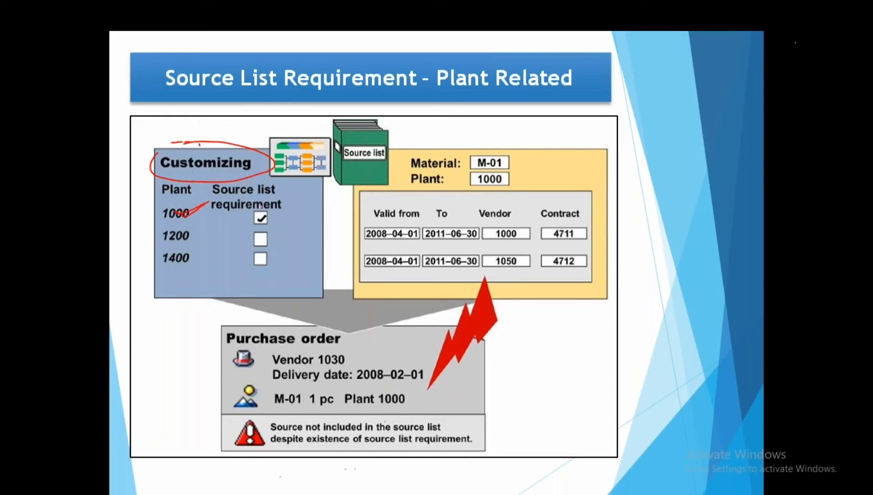
{"action": "mouse_move", "coordinate": [260, 207]}
{"action": "left_mouse_down"}
{"action": "mouse_move", "coordinate": [250, 211]}
{"action": "mouse_move", "coordinate": [275, 226]}
{"action": "mouse_move", "coordinate": [282, 209]}
{"action": "mouse_move", "coordinate": [284, 225]}
{"action": "mouse_move", "coordinate": [252, 205]}
{"action": "mouse_move", "coordinate": [291, 209]}
{"action": "mouse_move", "coordinate": [270, 201]}
{"action": "left_mouse_up"}
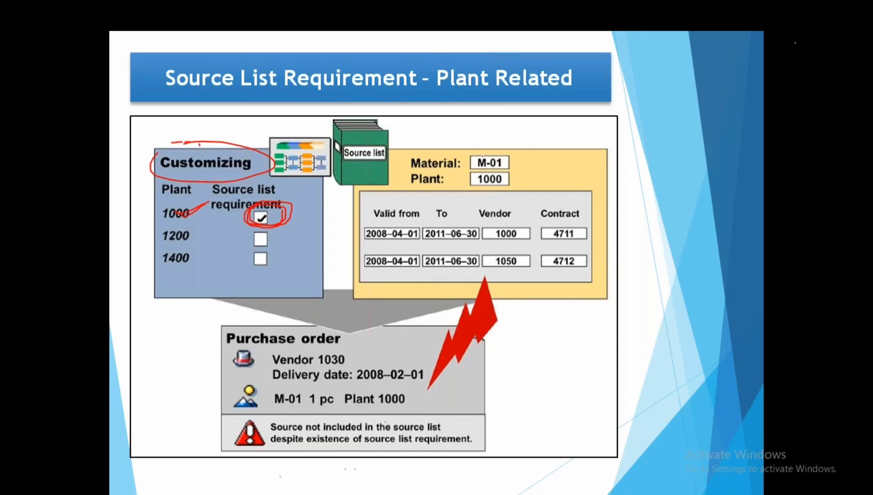
{"action": "mouse_move", "coordinate": [482, 147]}
{"action": "left_mouse_down"}
{"action": "mouse_move", "coordinate": [472, 149]}
{"action": "mouse_move", "coordinate": [515, 168]}
{"action": "mouse_move", "coordinate": [480, 147]}
{"action": "left_mouse_up"}
{"action": "right_click", "coordinate": [481, 148]}
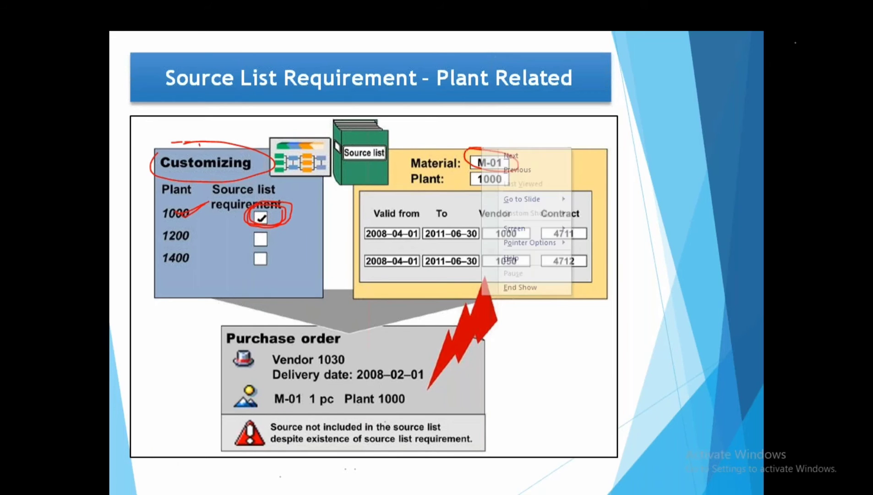
{"action": "left_click", "coordinate": [464, 183]}
{"action": "left_click_drag", "start_coordinate": [463, 183], "coordinate": [500, 173]}
{"action": "mouse_move", "coordinate": [392, 190]}
{"action": "left_mouse_down"}
{"action": "mouse_move", "coordinate": [354, 214]}
{"action": "mouse_move", "coordinate": [381, 280]}
{"action": "mouse_move", "coordinate": [604, 257]}
{"action": "mouse_move", "coordinate": [366, 254]}
{"action": "left_mouse_up"}
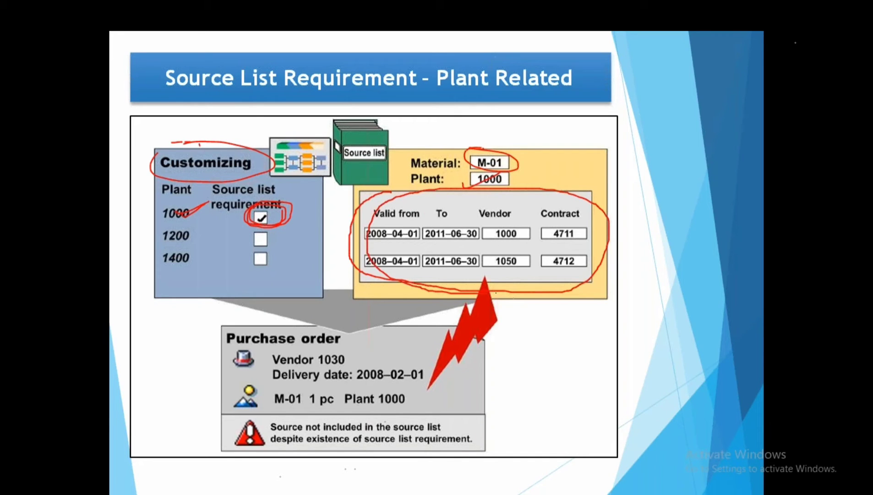
{"action": "key", "text": "e"}
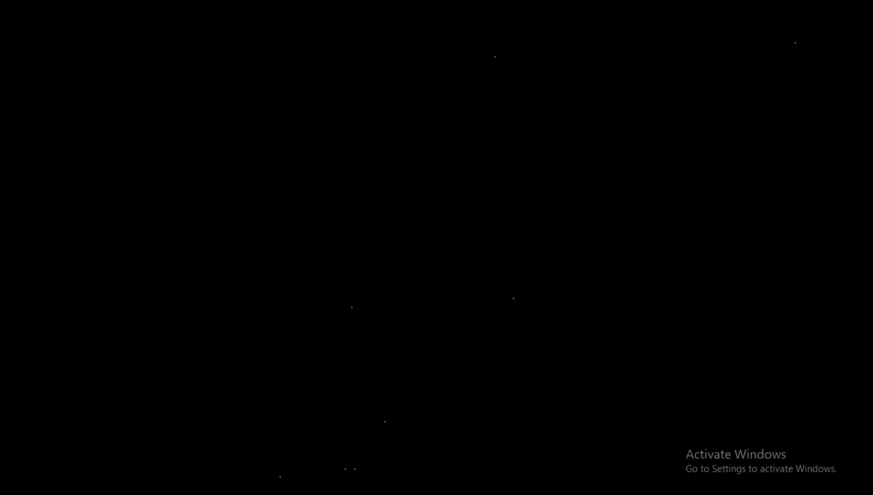
{"action": "key", "text": "Escape"}
- Switch back to SAP, set the source list requirement for plant 1000 Berlin and clear it again
{"action": "left_click", "coordinate": [455, 494]}
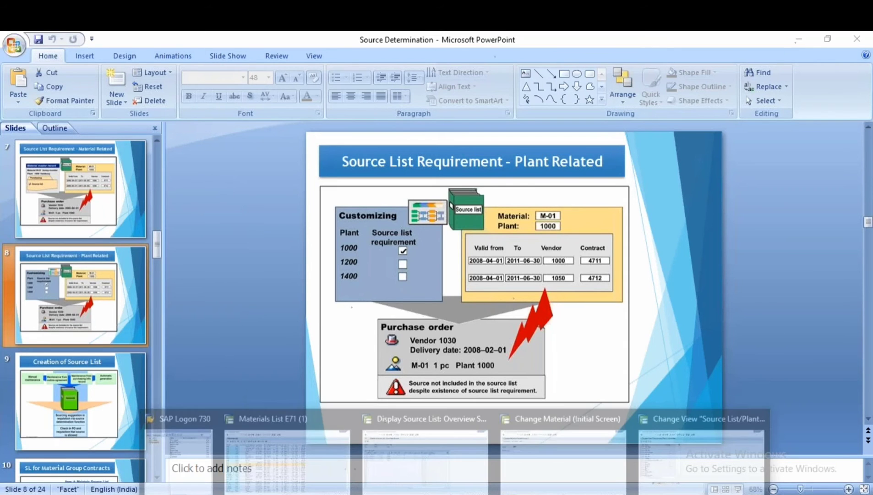
{"action": "left_click", "coordinate": [670, 443]}
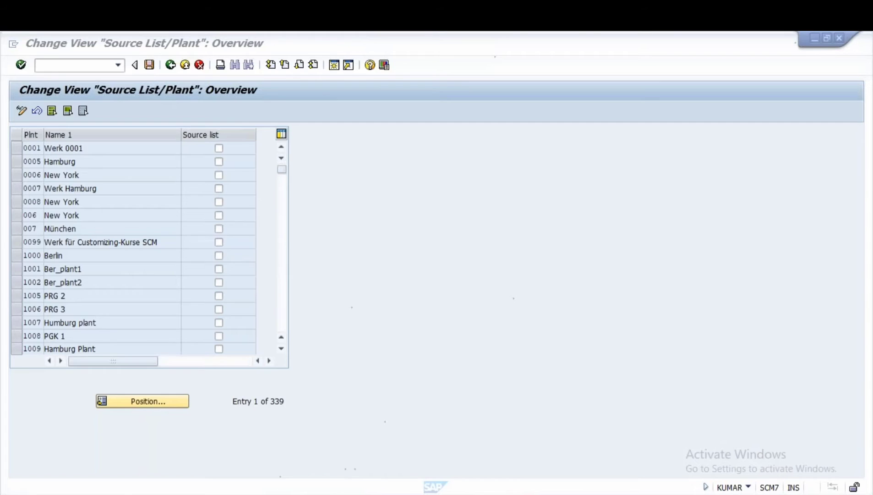
{"action": "left_click", "coordinate": [219, 261]}
{"action": "left_click", "coordinate": [219, 257]}
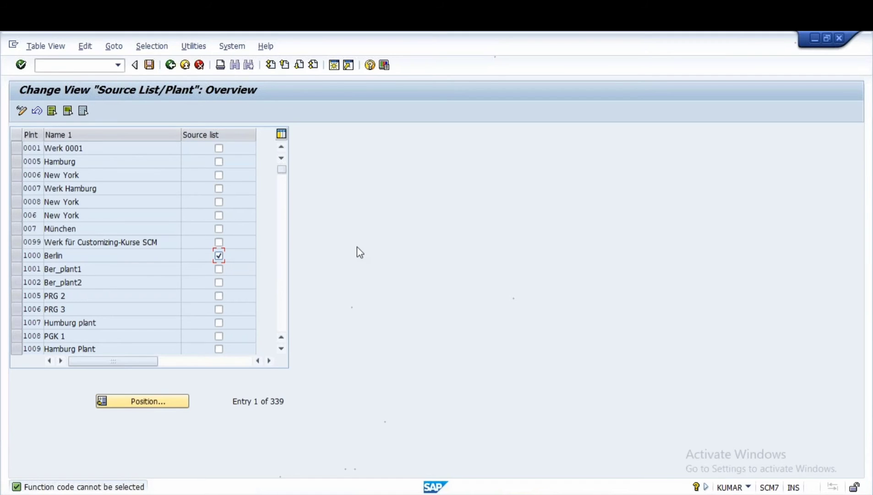
{"action": "left_click", "coordinate": [219, 256]}
- Switch to PowerPoint, tick the four creation methods on the "Creation of Source List" slide in pen, erase the ink and end the show
{"action": "mouse_move", "coordinate": [611, 494]}
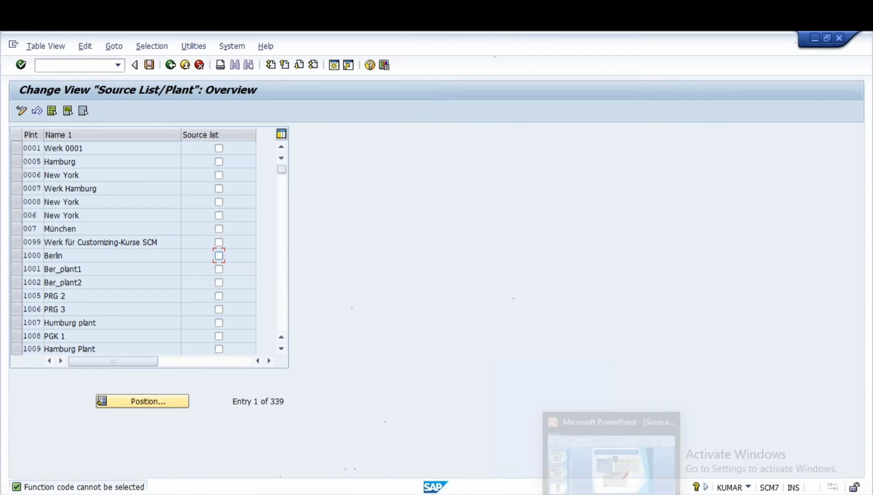
{"action": "left_click", "coordinate": [611, 492]}
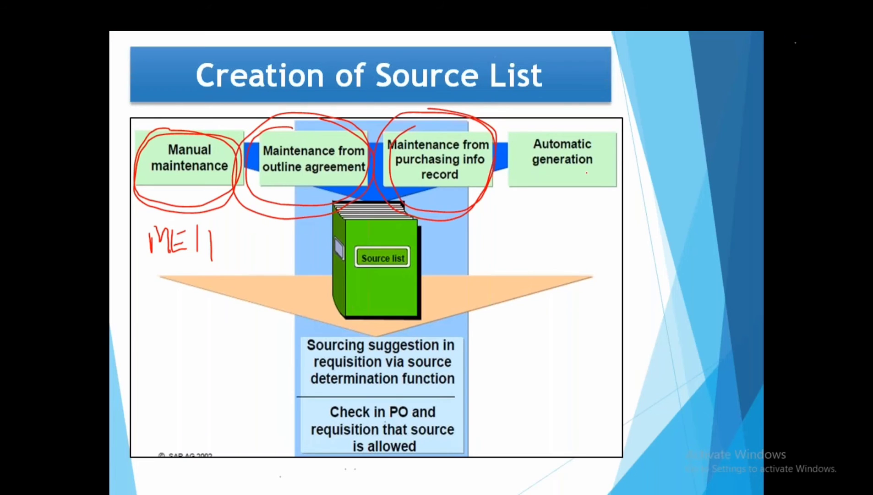
{"action": "mouse_move", "coordinate": [586, 173]}
{"action": "left_mouse_down"}
{"action": "mouse_move", "coordinate": [626, 157]}
{"action": "mouse_move", "coordinate": [598, 186]}
{"action": "mouse_move", "coordinate": [632, 165]}
{"action": "left_mouse_up"}
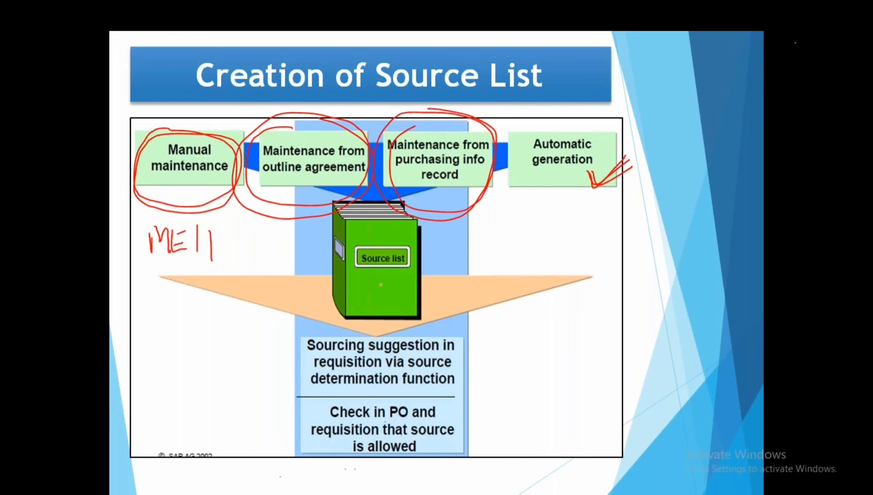
{"action": "mouse_move", "coordinate": [138, 207]}
{"action": "left_mouse_down"}
{"action": "mouse_move", "coordinate": [145, 213]}
{"action": "mouse_move", "coordinate": [179, 194]}
{"action": "left_mouse_up"}
{"action": "mouse_move", "coordinate": [167, 267]}
{"action": "left_mouse_down"}
{"action": "mouse_move", "coordinate": [209, 249]}
{"action": "mouse_move", "coordinate": [201, 258]}
{"action": "left_mouse_up"}
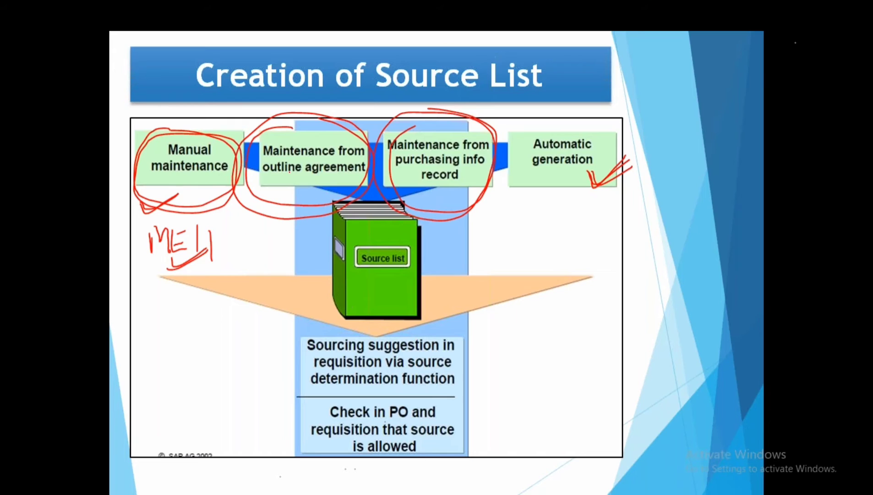
{"action": "mouse_move", "coordinate": [297, 177]}
{"action": "left_mouse_down"}
{"action": "mouse_move", "coordinate": [337, 167]}
{"action": "mouse_move", "coordinate": [322, 170]}
{"action": "left_mouse_up"}
{"action": "mouse_move", "coordinate": [430, 181]}
{"action": "left_mouse_down"}
{"action": "mouse_move", "coordinate": [467, 170]}
{"action": "mouse_move", "coordinate": [454, 177]}
{"action": "left_mouse_up"}
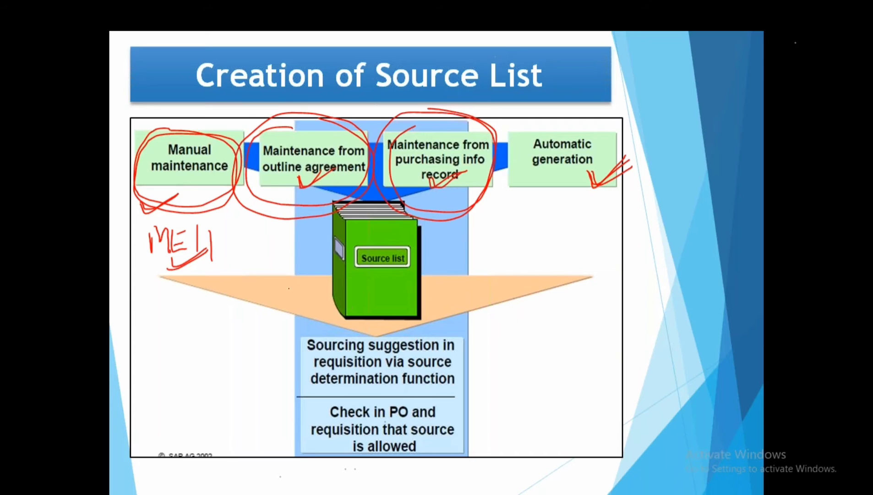
{"action": "mouse_move", "coordinate": [551, 184]}
{"action": "left_mouse_down"}
{"action": "mouse_move", "coordinate": [555, 199]}
{"action": "mouse_move", "coordinate": [591, 179]}
{"action": "left_mouse_up"}
{"action": "key", "text": "e"}
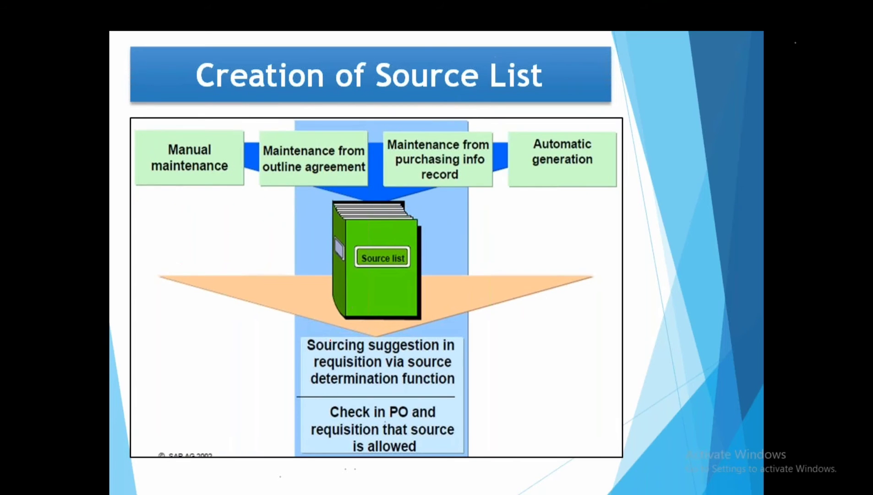
{"action": "key", "text": "Escape"}
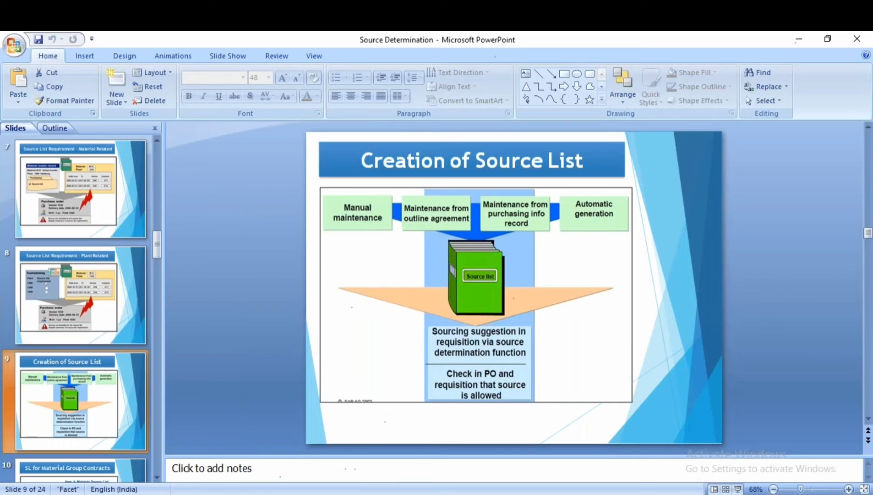
- Switch to the SAP Change Material session and leave it for the SAP Easy Access menu
{"action": "scroll", "coordinate": [87, 393], "scroll_direction": "down", "scroll_amount": 1}
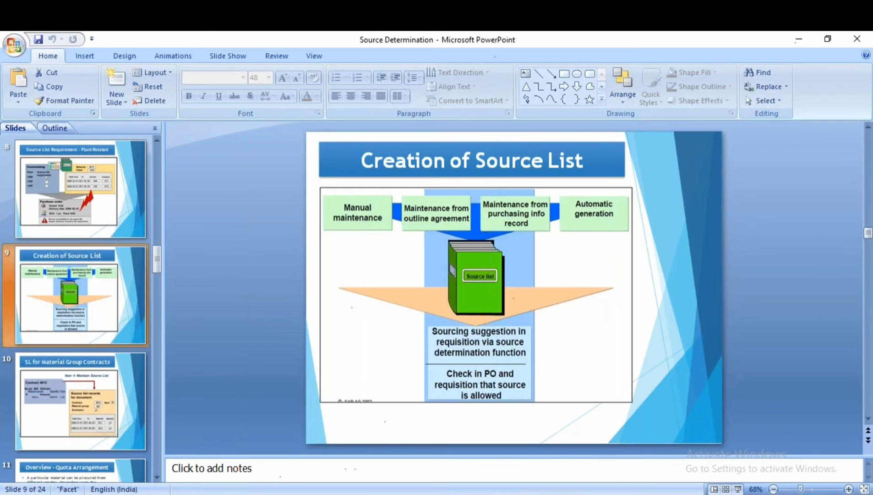
{"action": "left_click", "coordinate": [546, 448]}
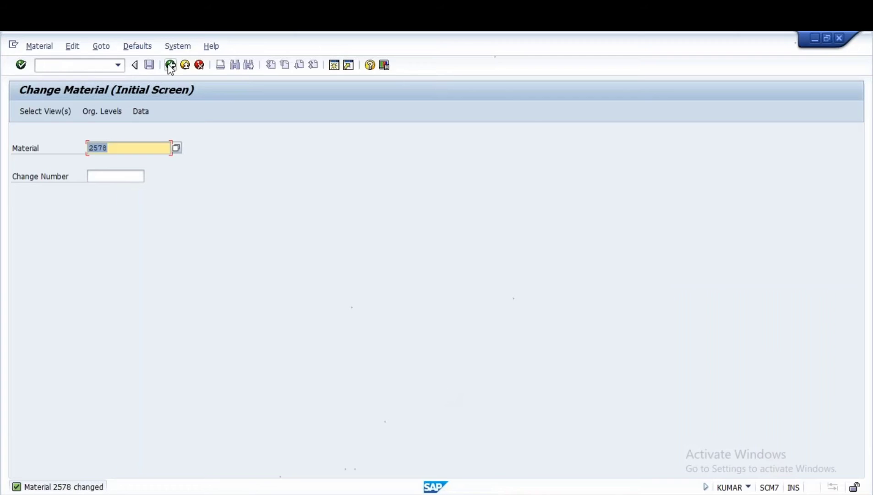
{"action": "left_click", "coordinate": [170, 66]}
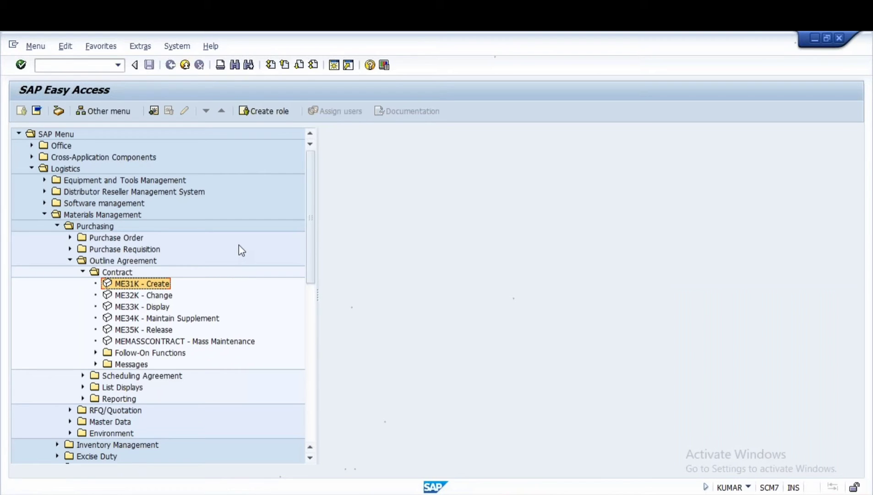
- Switch to the Materials List session and select material 2618, phosphoric Acid, in plant 1000
{"action": "left_click", "coordinate": [481, 493]}
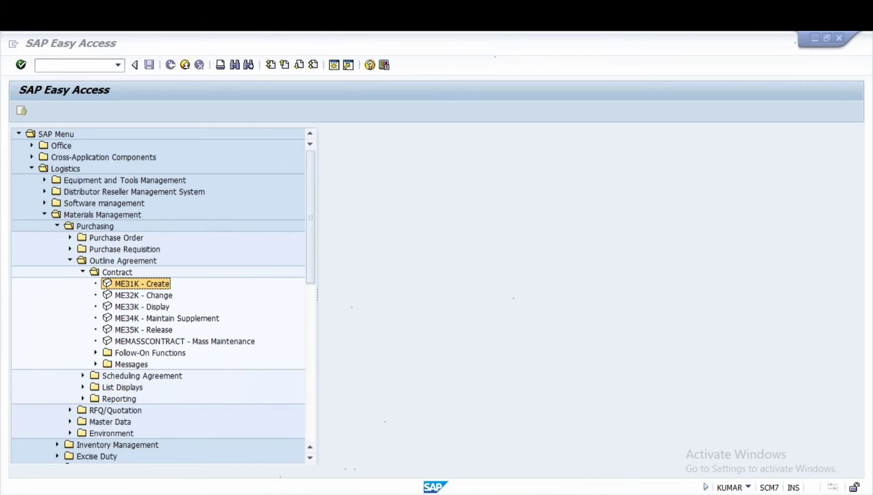
{"action": "mouse_move", "coordinate": [458, 494]}
{"action": "left_click", "coordinate": [279, 446]}
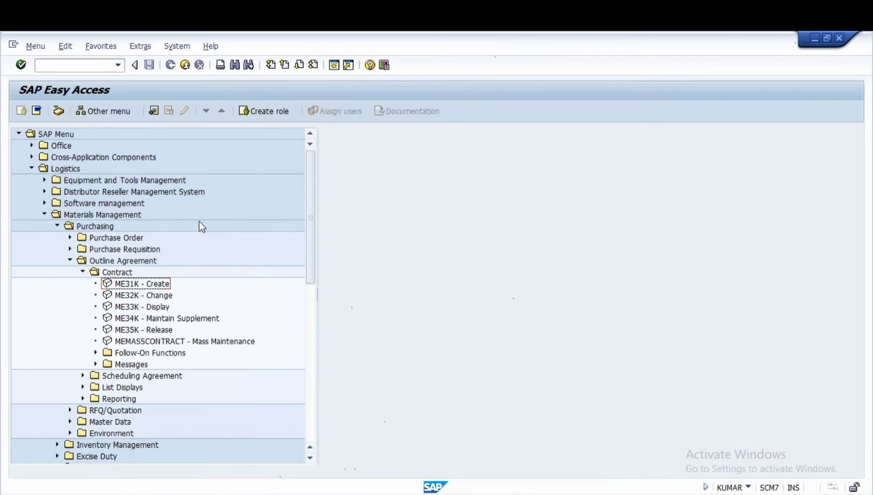
{"action": "left_click", "coordinate": [299, 466]}
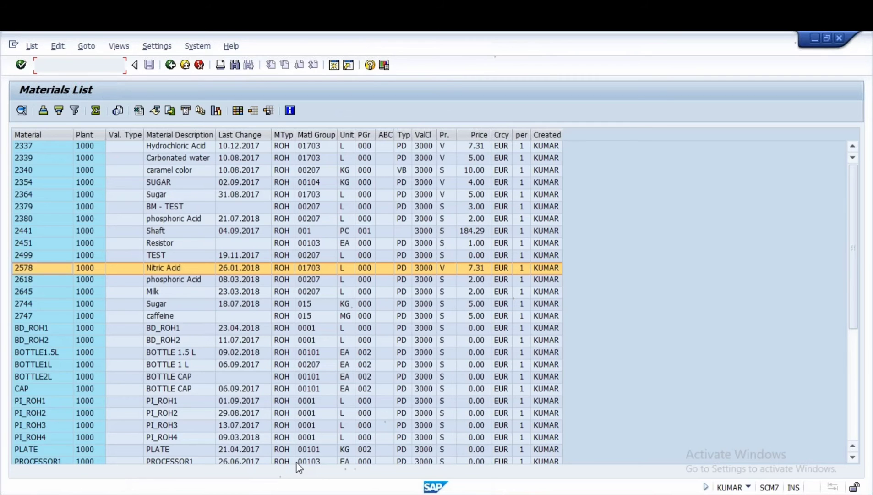
{"action": "left_click", "coordinate": [300, 462]}
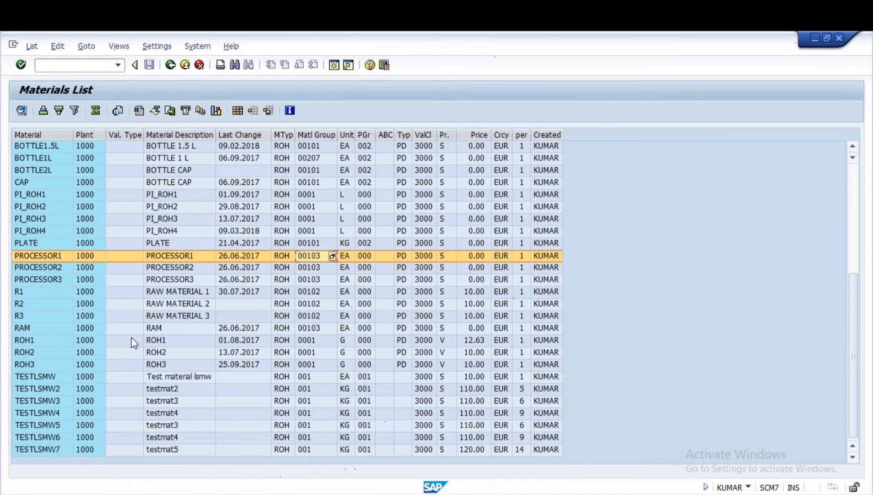
{"action": "scroll", "coordinate": [126, 342], "scroll_direction": "up", "scroll_amount": 6}
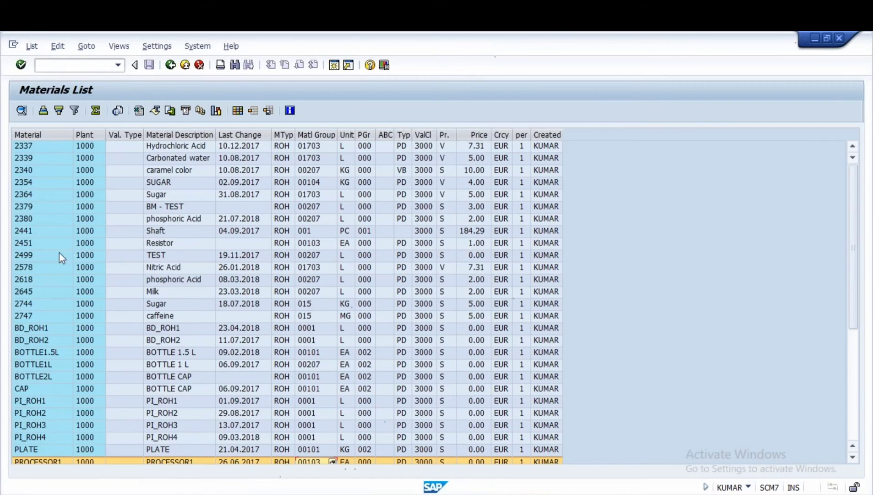
{"action": "left_click", "coordinate": [31, 281]}
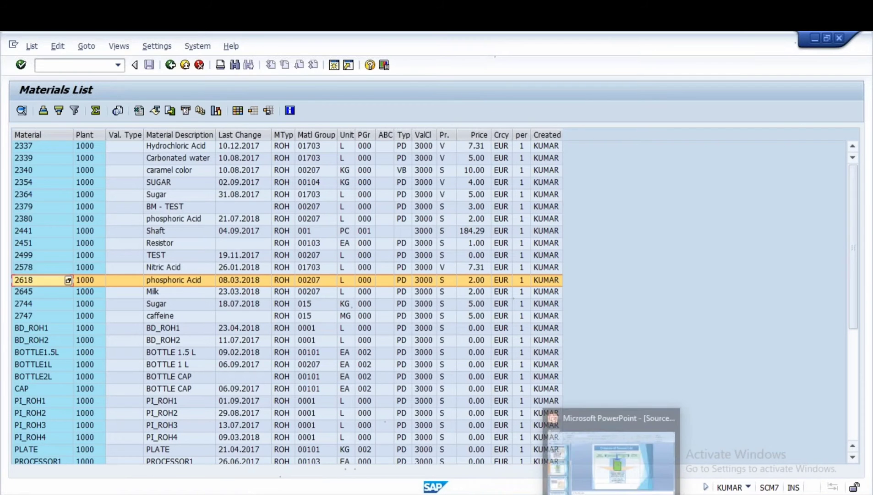
- View the material and vendor notes in Notepad, and switch back to the SAP Easy Access session
{"action": "left_click", "coordinate": [628, 493]}
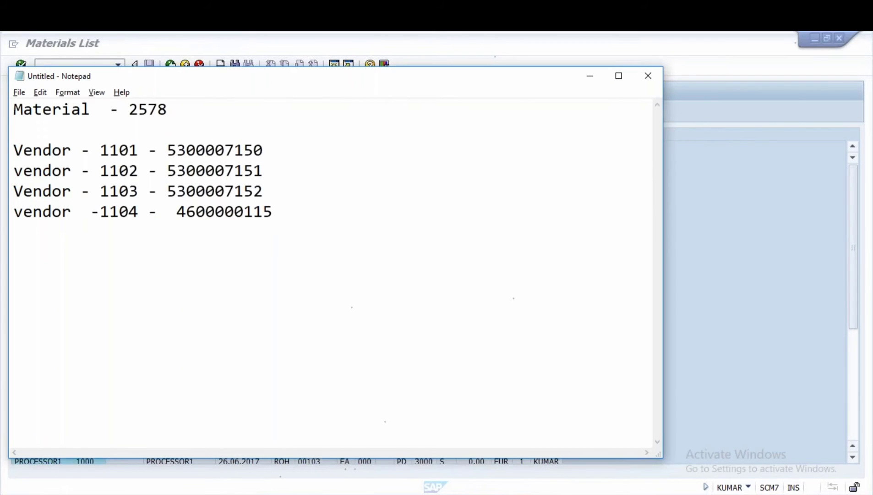
{"action": "left_click", "coordinate": [454, 492]}
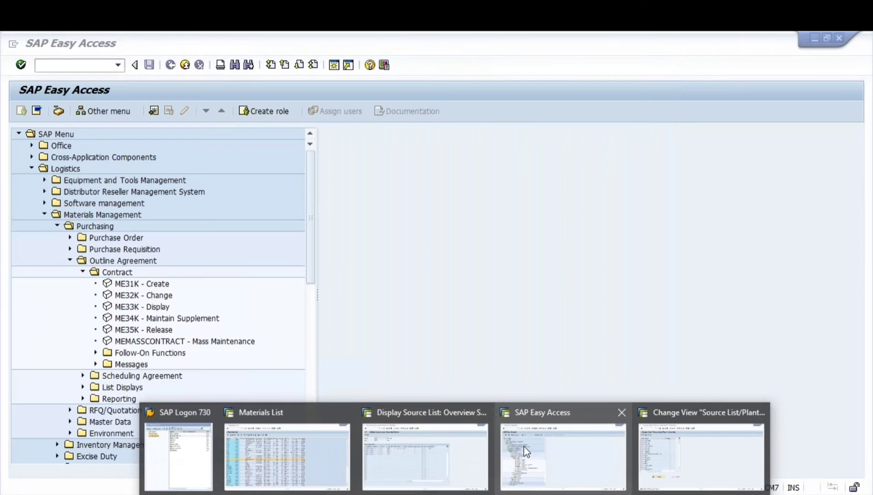
{"action": "left_click", "coordinate": [526, 451]}
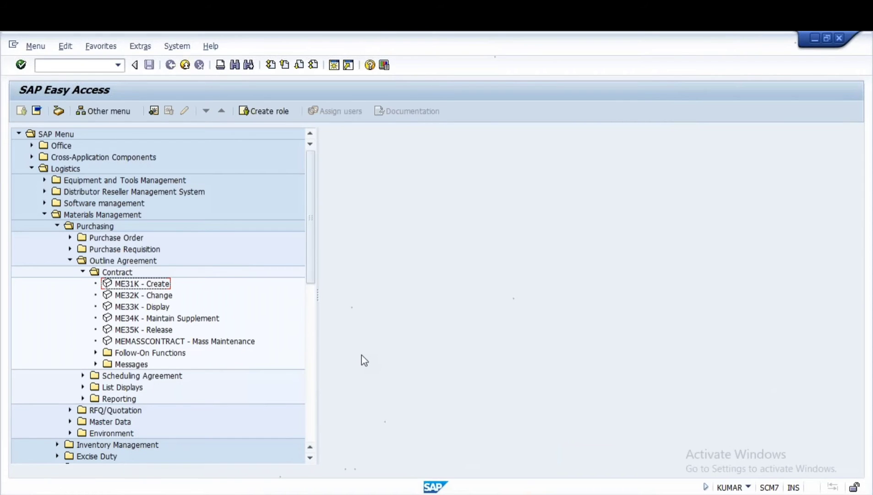
- Switch to the Change View "Source List/Plant" session and open the Create Purchase Requisition transaction in it
{"action": "left_click", "coordinate": [613, 492]}
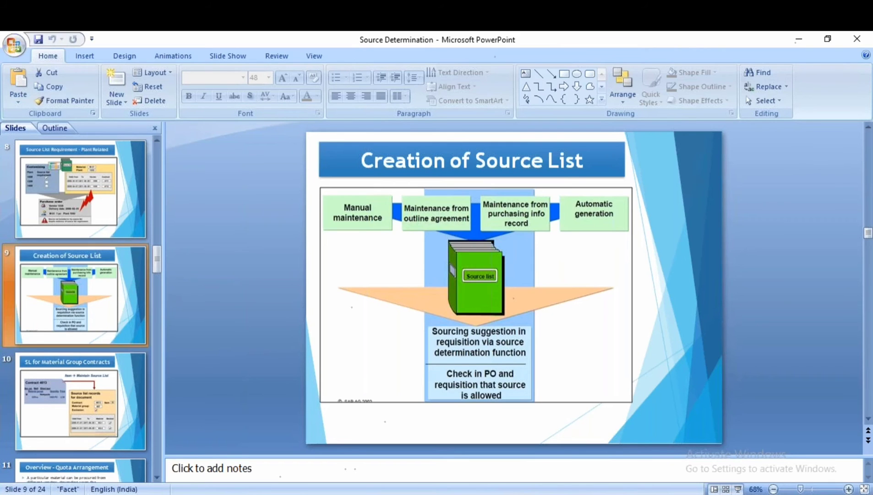
{"action": "left_click", "coordinate": [455, 493]}
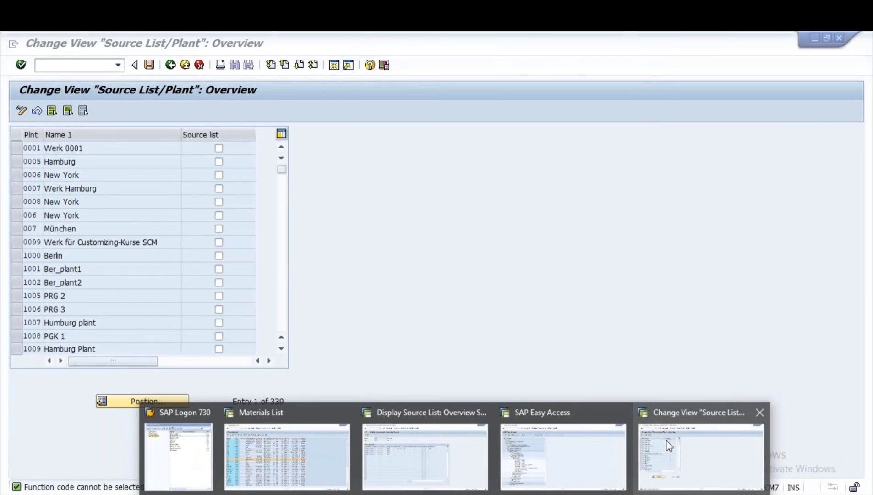
{"action": "left_click", "coordinate": [669, 445]}
{"action": "left_click", "coordinate": [74, 64]}
{"action": "type", "text": "/nme"}
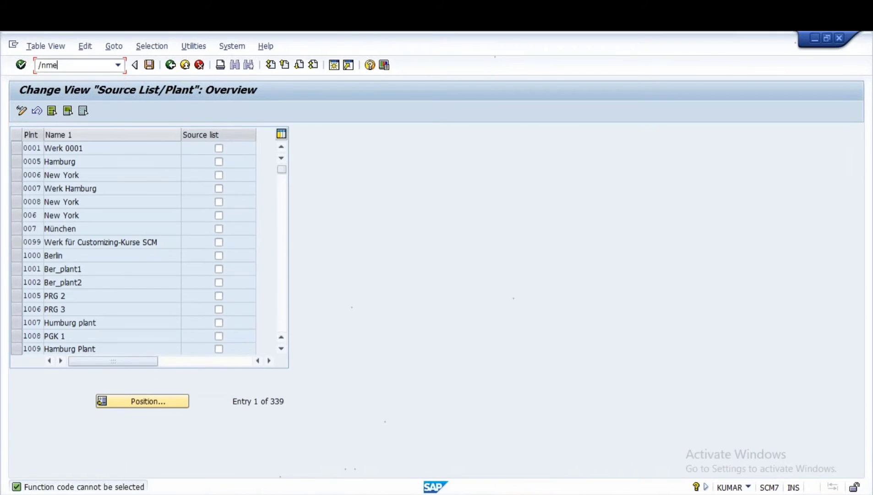
{"action": "type", "text": "01"}
{"action": "key", "text": "Return"}
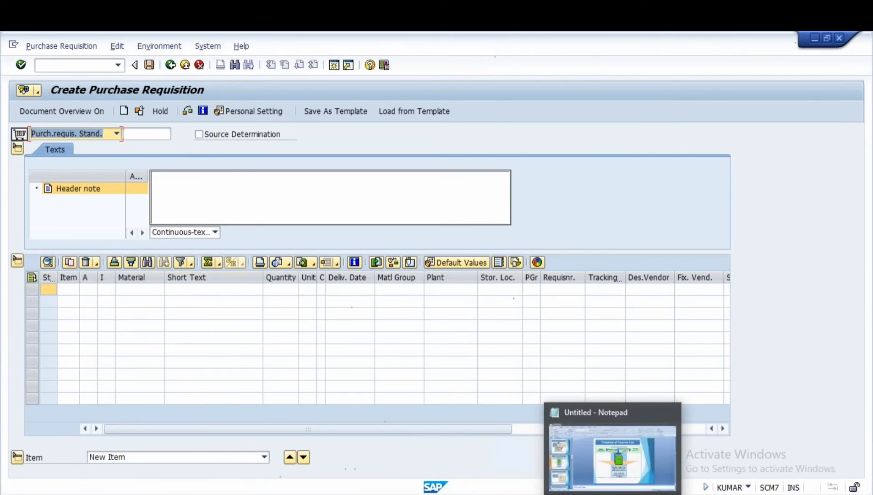
- Glance at the Notepad notes, return to the purchase requisition and enter material 2578 in the first item row
{"action": "left_click", "coordinate": [618, 489]}
{"action": "key", "text": "alt+Tab"}
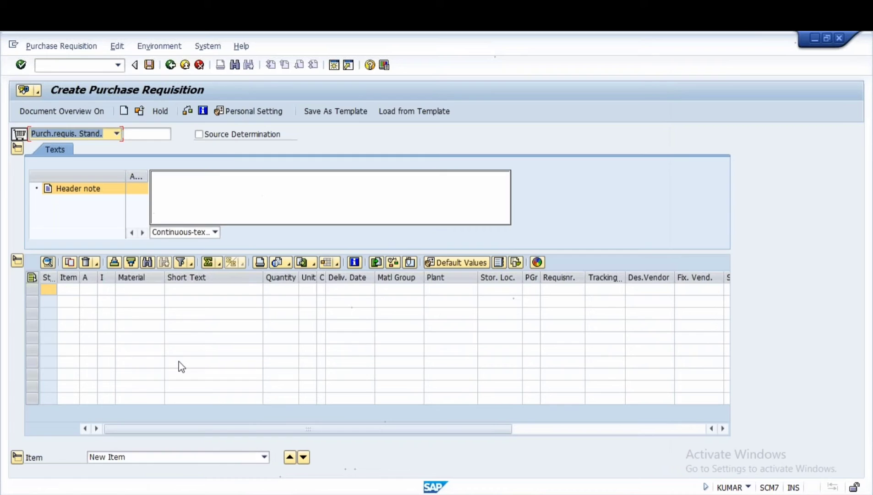
{"action": "left_click", "coordinate": [137, 291]}
{"action": "type", "text": "2578"}
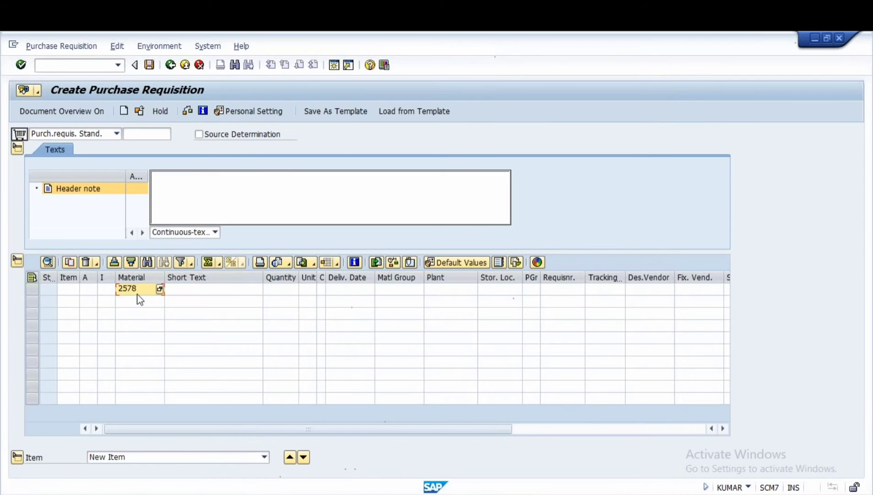
{"action": "left_click", "coordinate": [286, 289]}
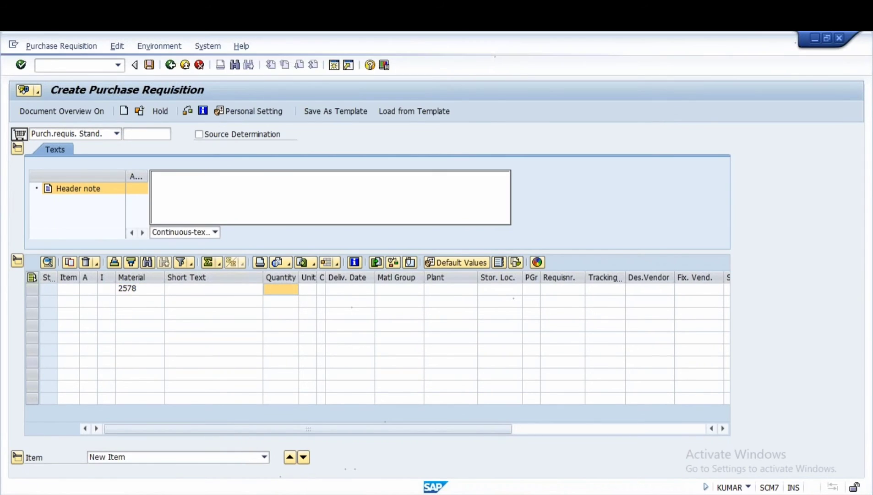
{"action": "key", "text": "Return"}
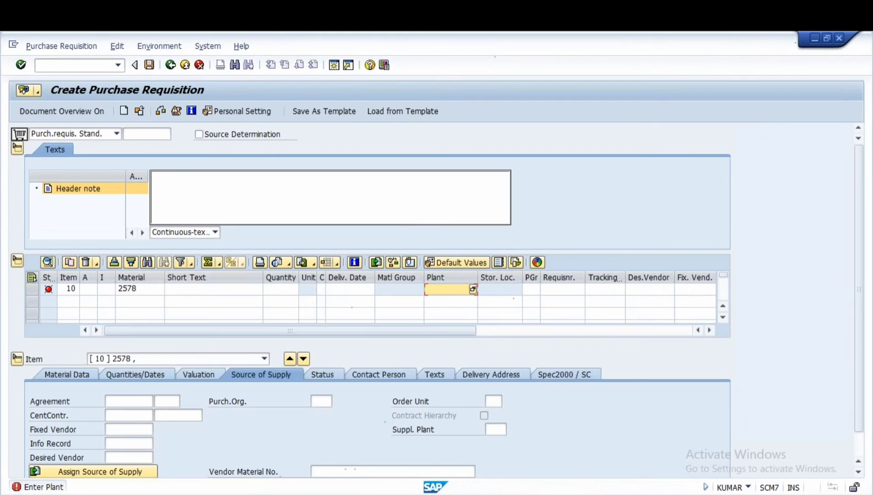
- Set the requisition item's quantity to 100 and its plant to 1000
{"action": "left_click", "coordinate": [285, 289]}
{"action": "type", "text": "100"}
{"action": "key", "text": "Tab"}
{"action": "key", "text": "Tab"}
{"action": "key", "text": "Tab"}
{"action": "key", "text": "Tab"}
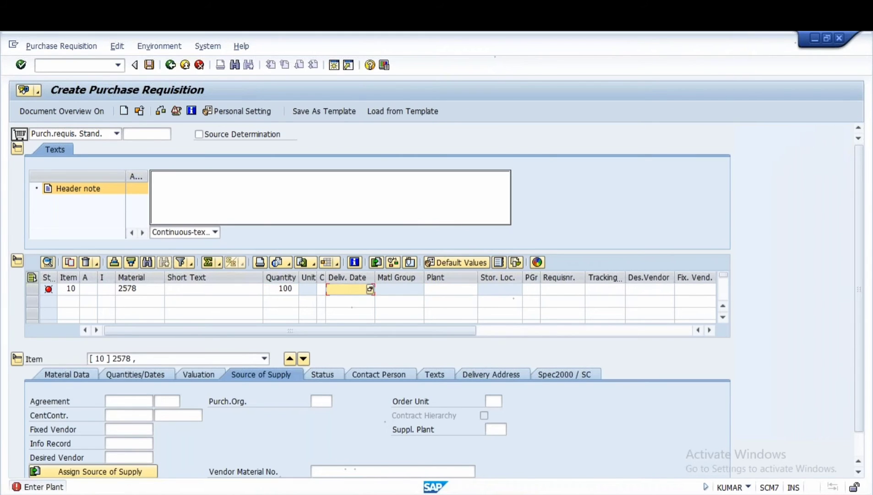
{"action": "key", "text": "Return"}
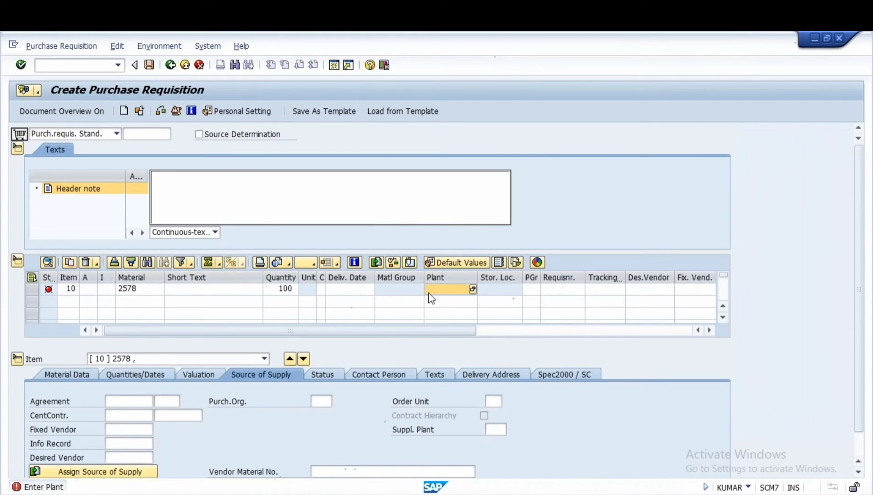
{"action": "type", "text": "1000"}
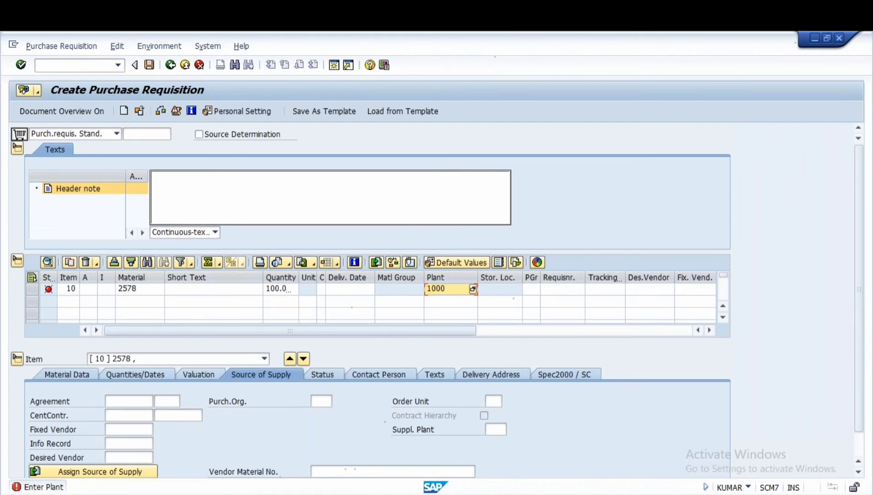
{"action": "key", "text": "Return"}
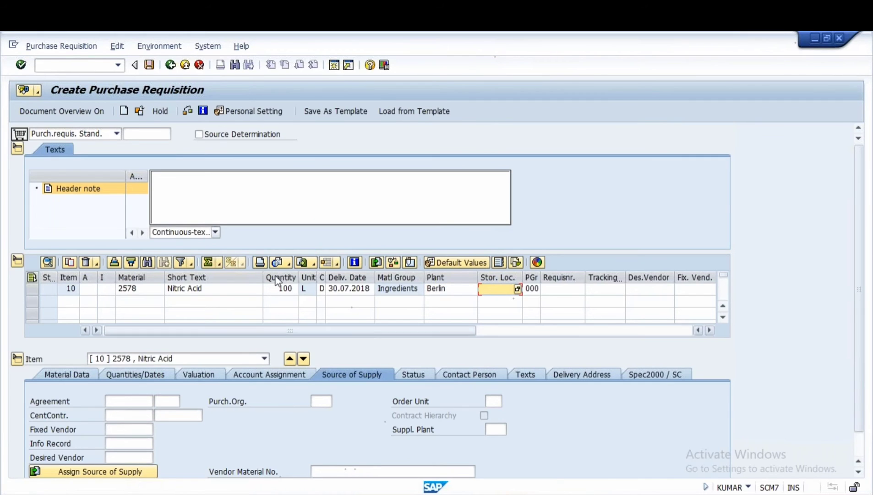
- Enable Source Determination for the requisition and list the possible sources of supply for item 10
{"action": "left_click", "coordinate": [199, 134]}
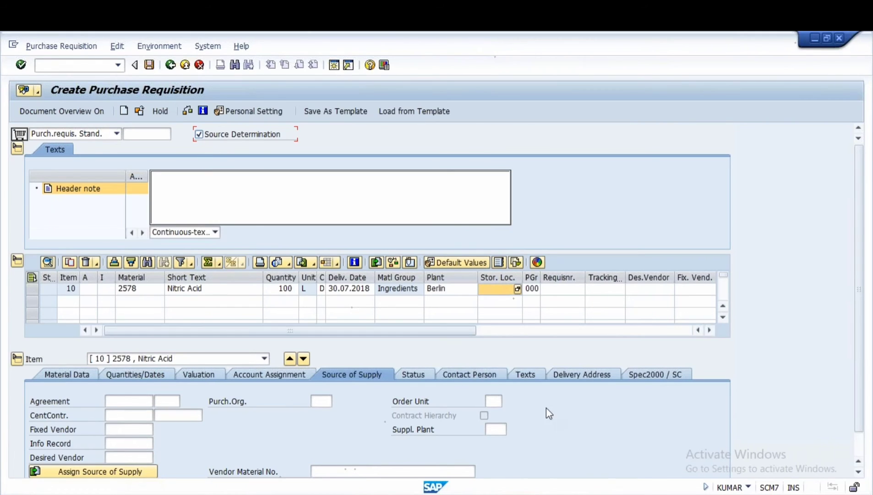
{"action": "scroll", "coordinate": [545, 408], "scroll_direction": "down", "scroll_amount": 2}
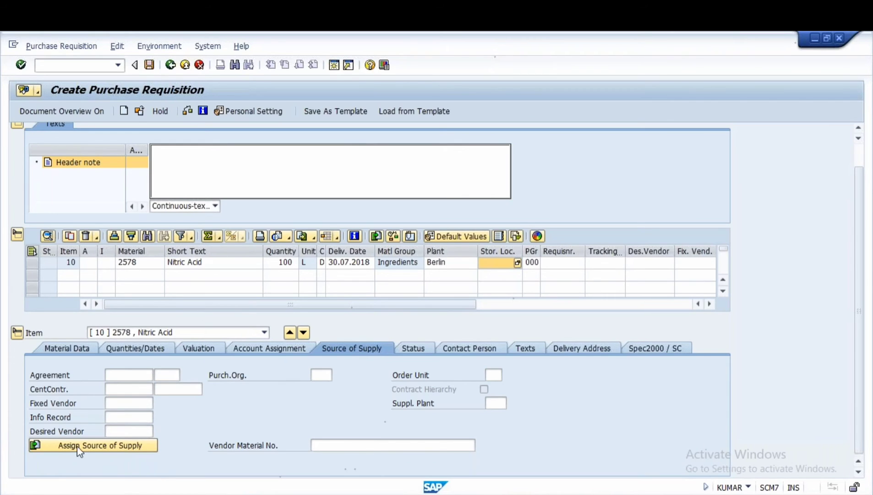
{"action": "left_click", "coordinate": [89, 448]}
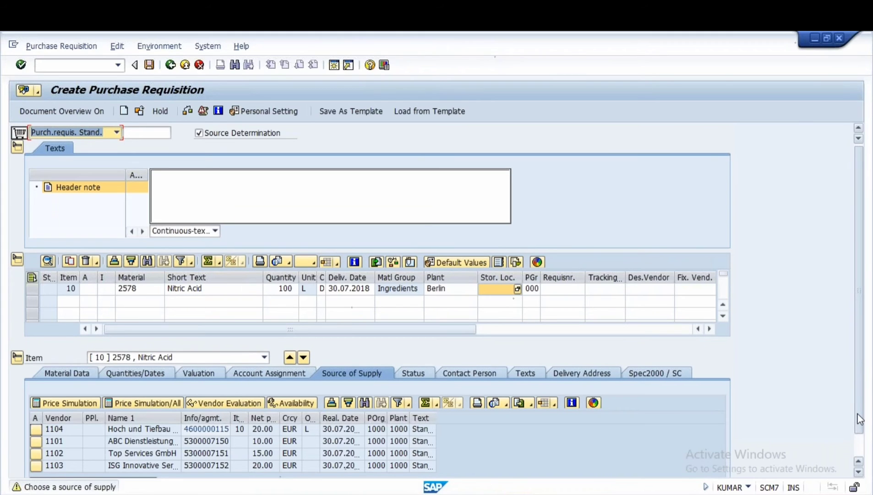
{"action": "left_click_drag", "start_coordinate": [860, 418], "coordinate": [860, 439]}
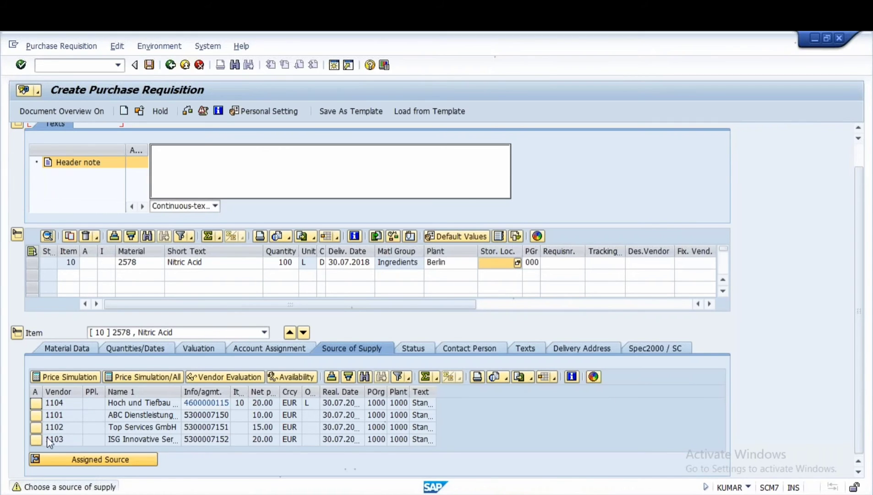
- Run the price simulation for all listed sources, view the master record of best-price vendor 1101, and return to the requisition
{"action": "left_click", "coordinate": [137, 376]}
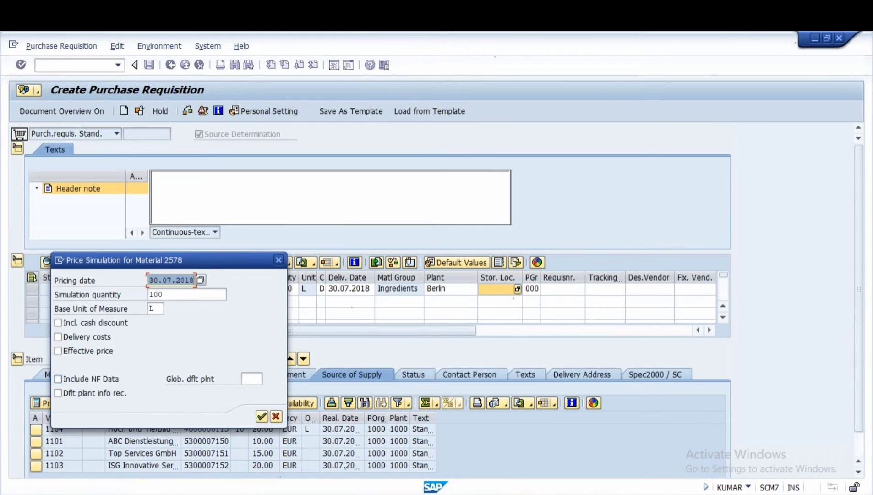
{"action": "left_click", "coordinate": [261, 416]}
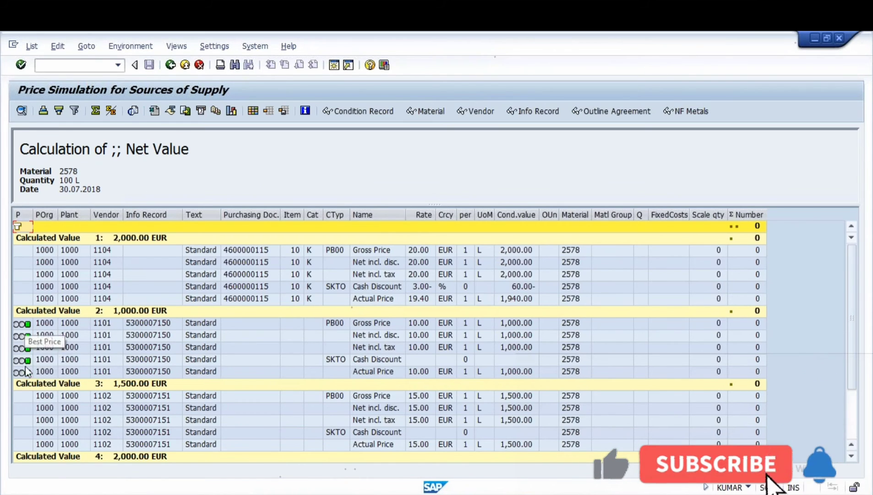
{"action": "double_click", "coordinate": [107, 326]}
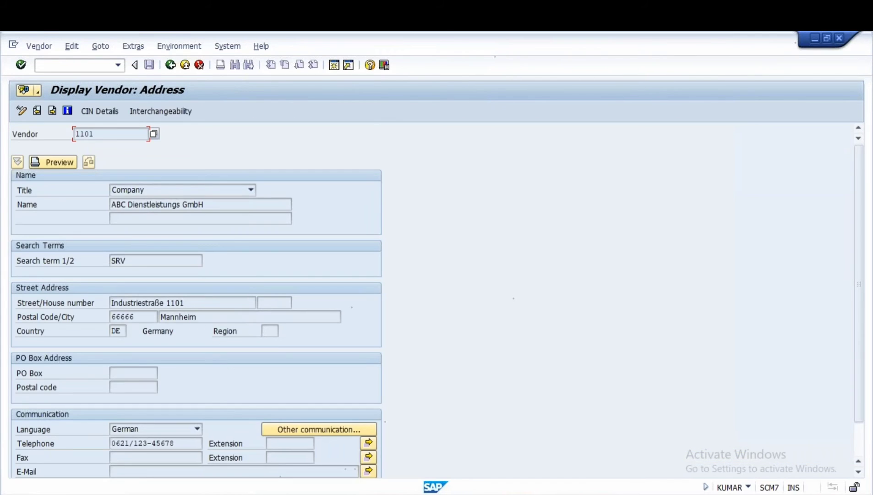
{"action": "left_click", "coordinate": [170, 65]}
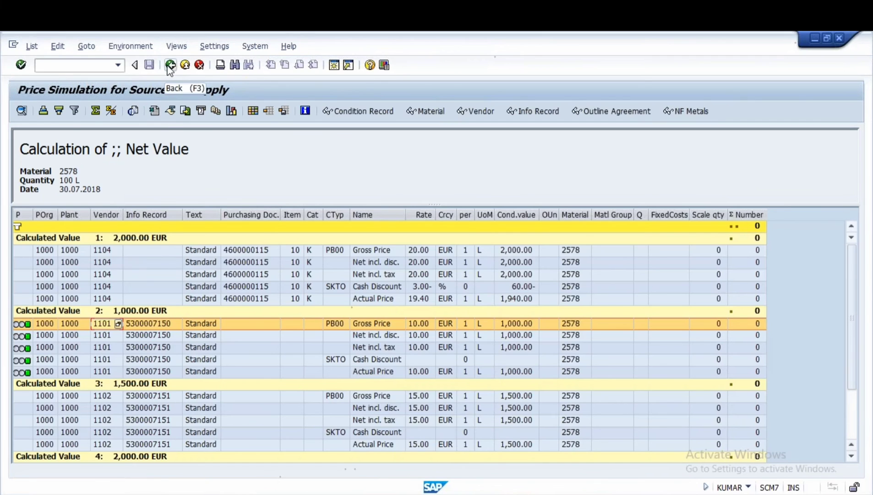
{"action": "left_click", "coordinate": [170, 65]}
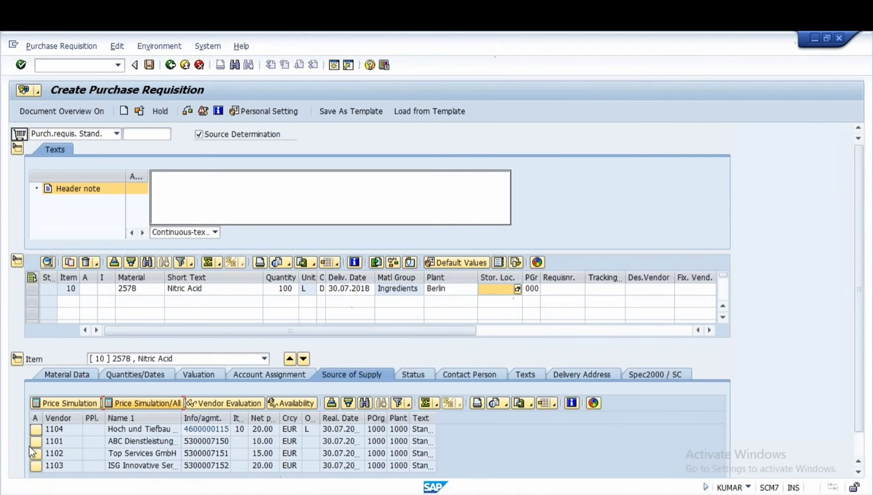
- Assign vendor 1101, ABC Dienstleistungs GmbH, as the source of supply for item 10 and show the assigned source details
{"action": "left_click", "coordinate": [29, 444]}
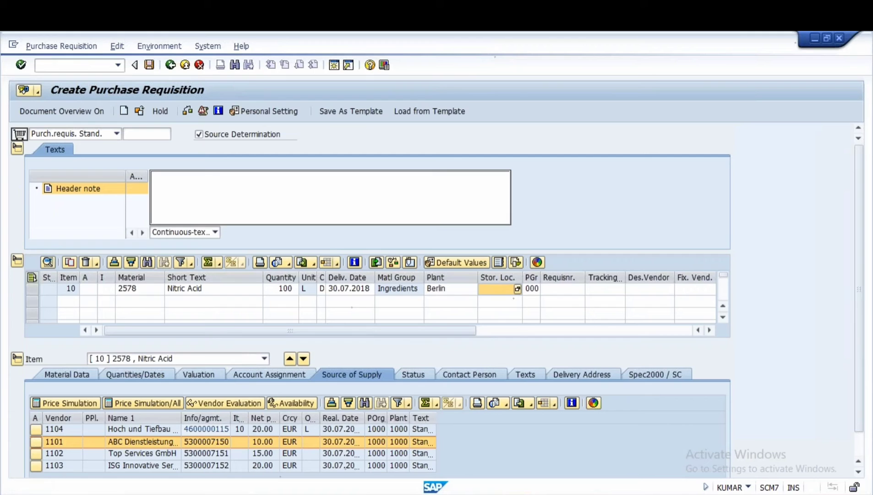
{"action": "left_click", "coordinate": [36, 441]}
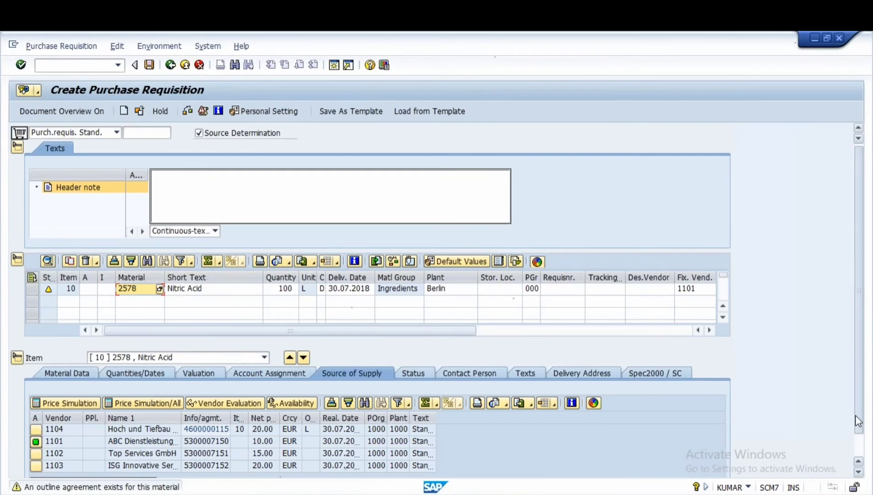
{"action": "scroll", "coordinate": [857, 421], "scroll_direction": "down", "scroll_amount": 1}
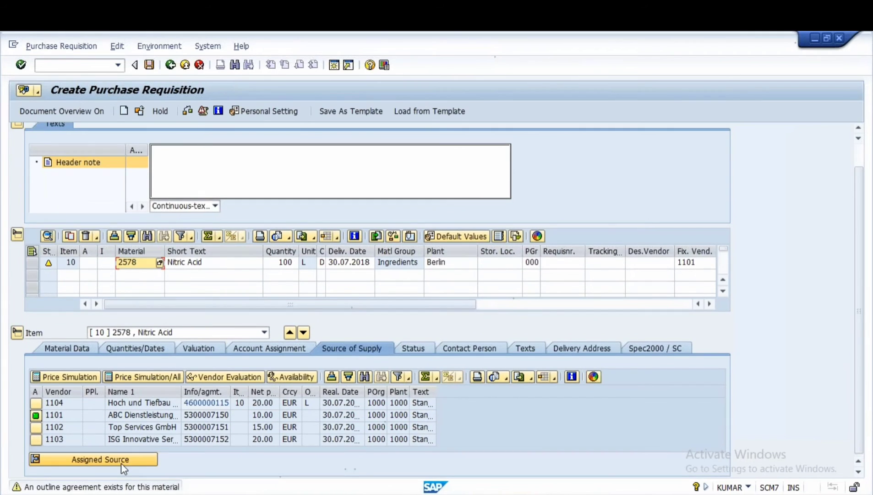
{"action": "left_click", "coordinate": [121, 462]}
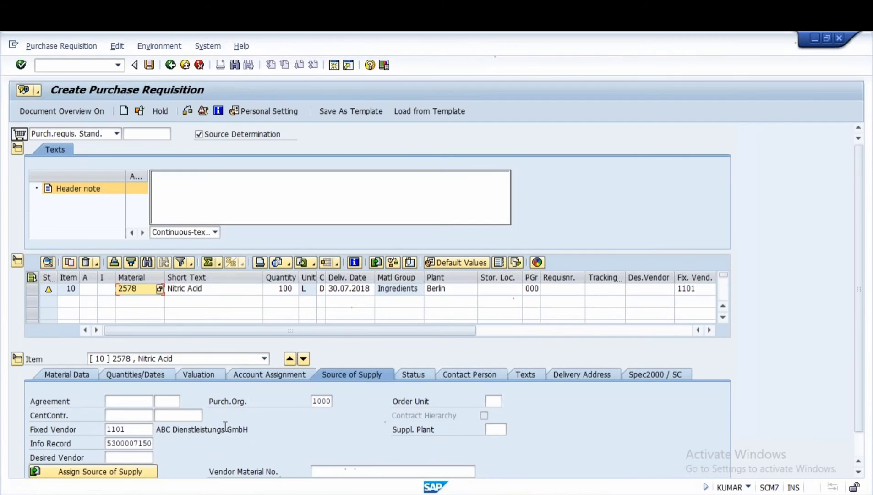
{"action": "left_click_drag", "start_coordinate": [131, 426], "coordinate": [107, 427]}
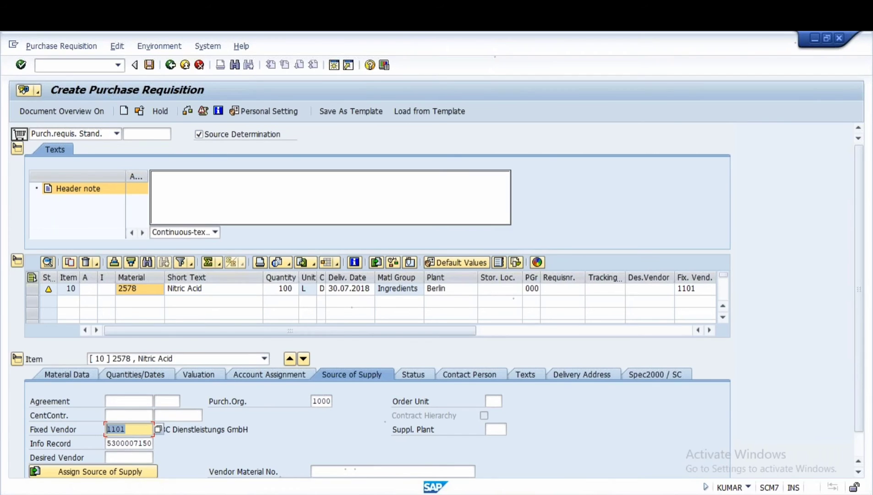
- Switch to the Display Source List session and open the source list of material 2578 in plant 1000 for maintenance
{"action": "left_click", "coordinate": [490, 493]}
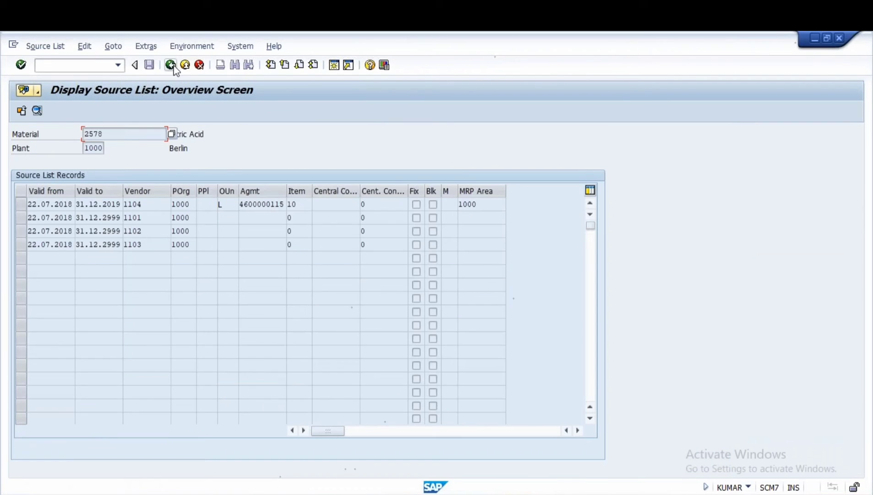
{"action": "left_click", "coordinate": [170, 64]}
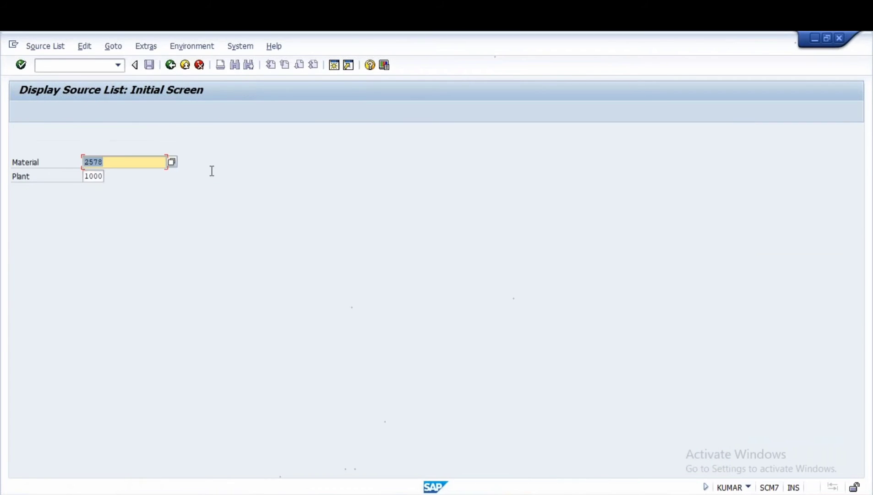
{"action": "left_click", "coordinate": [52, 50]}
{"action": "left_click", "coordinate": [51, 76]}
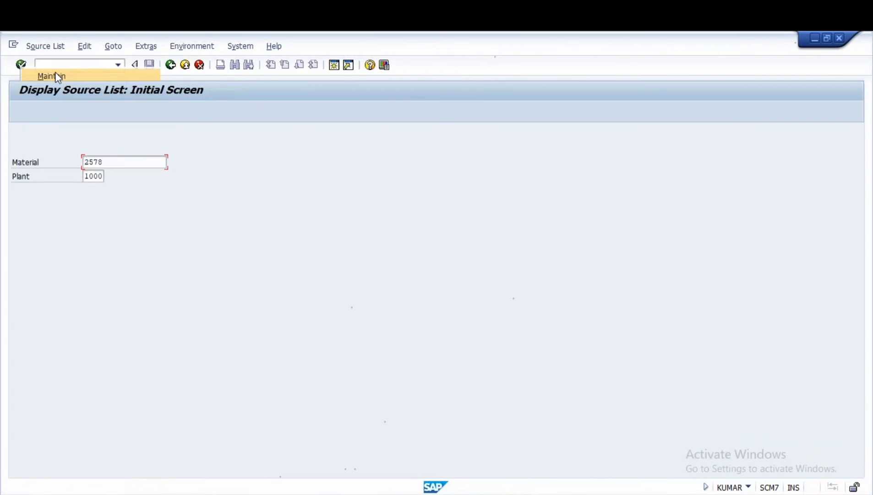
{"action": "key", "text": "Return"}
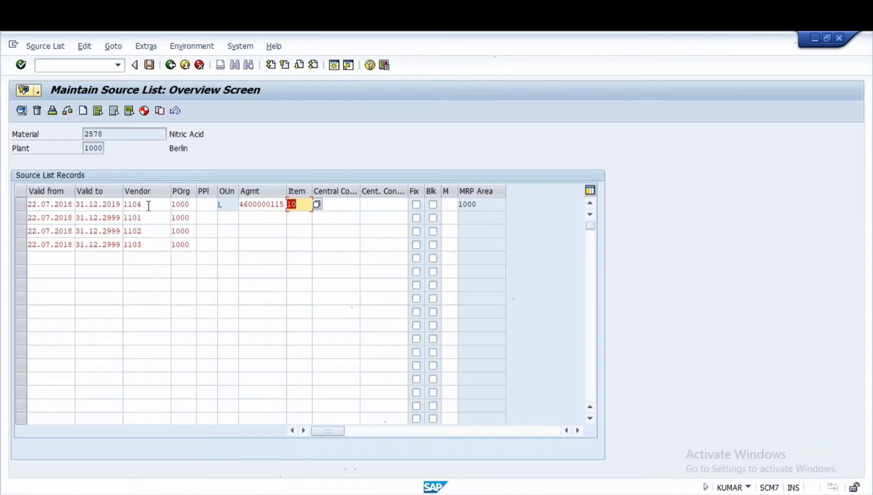
- Mark vendor 1103 as the fixed source in the source list and save it
{"action": "double_click", "coordinate": [416, 246]}
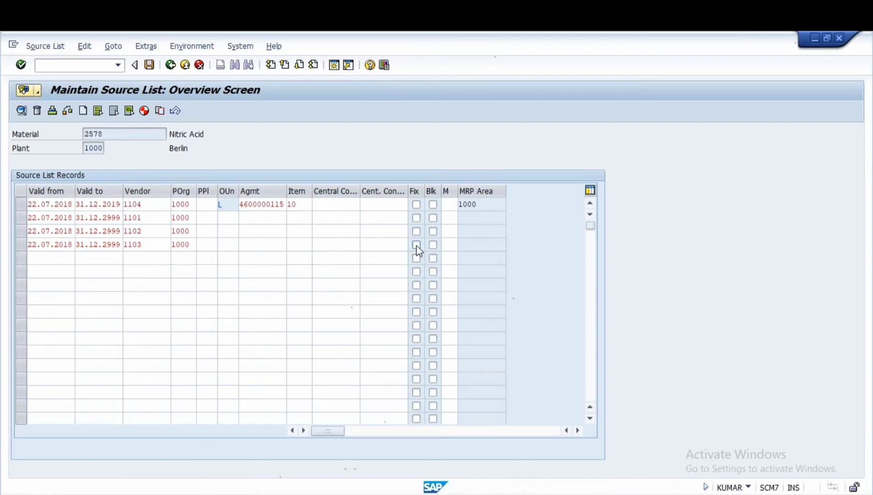
{"action": "left_click", "coordinate": [416, 246]}
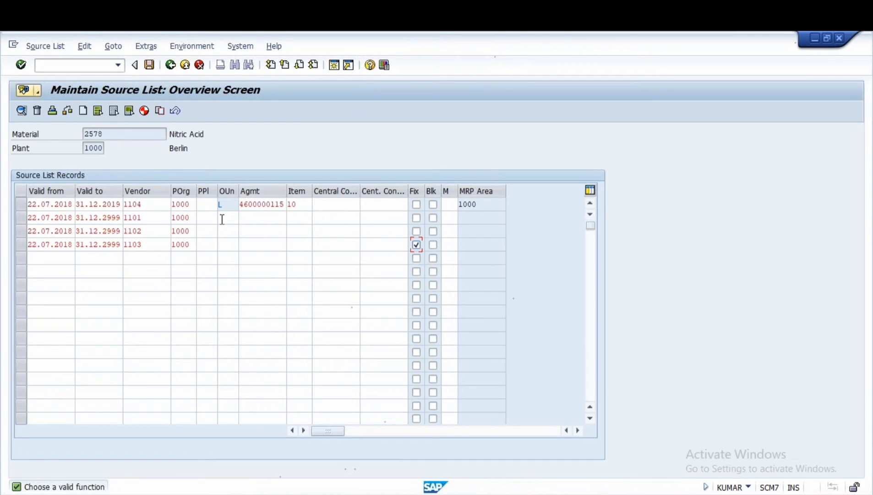
{"action": "left_click", "coordinate": [149, 65]}
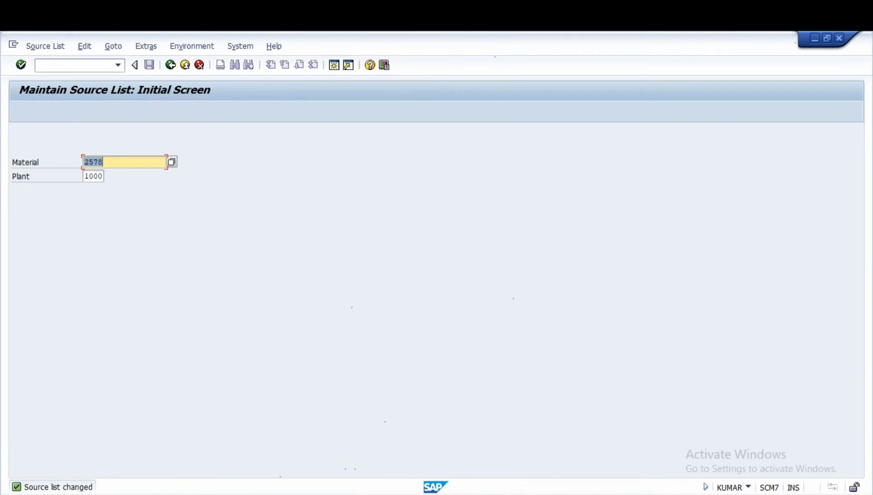
- Switch back to the purchase requisition session and exit the requisition without saving it
{"action": "mouse_move", "coordinate": [490, 473]}
{"action": "left_click", "coordinate": [660, 448]}
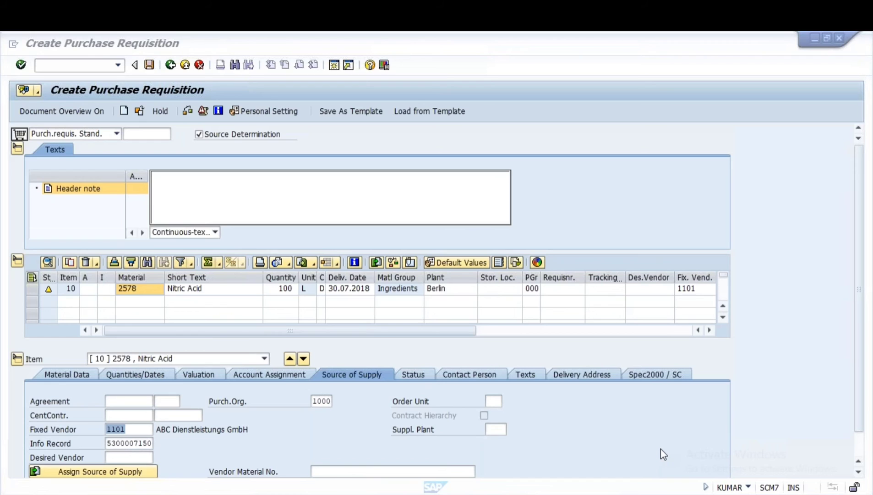
{"action": "left_click", "coordinate": [171, 65]}
{"action": "left_click", "coordinate": [227, 266]}
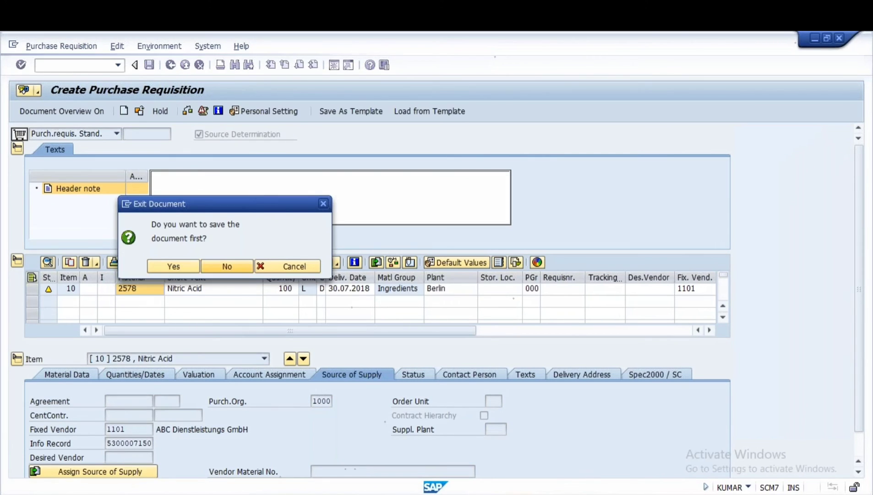
- Start a new purchase requisition with transaction ME51N and check the material number in the Notepad notes
{"action": "type", "text": "me"}
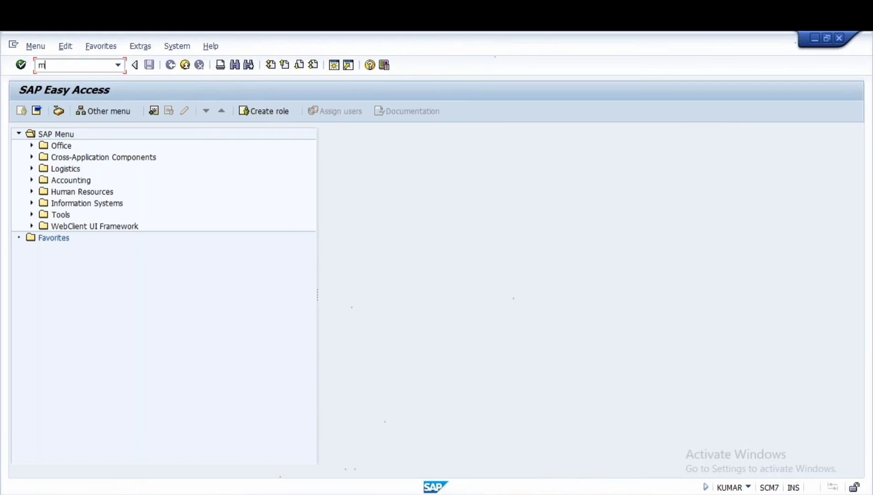
{"action": "type", "text": "51n"}
{"action": "key", "text": "Return"}
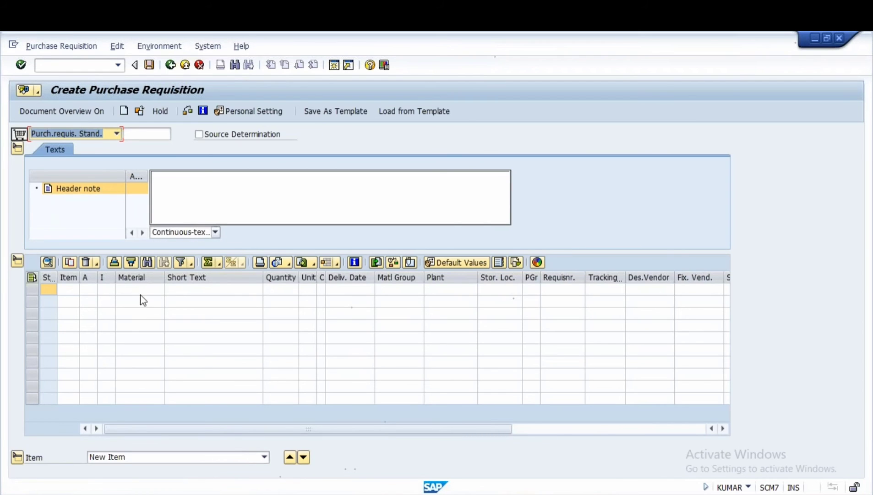
{"action": "key", "text": "alt+Tab"}
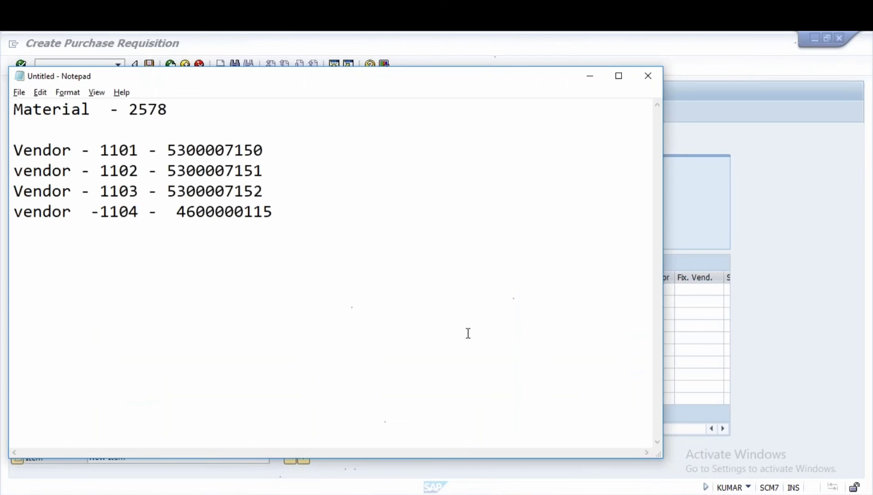
{"action": "key", "text": "alt+Tab"}
- Enter requisition item 10 with material 2578, quantity 100 and plant 1000
{"action": "left_click", "coordinate": [130, 289]}
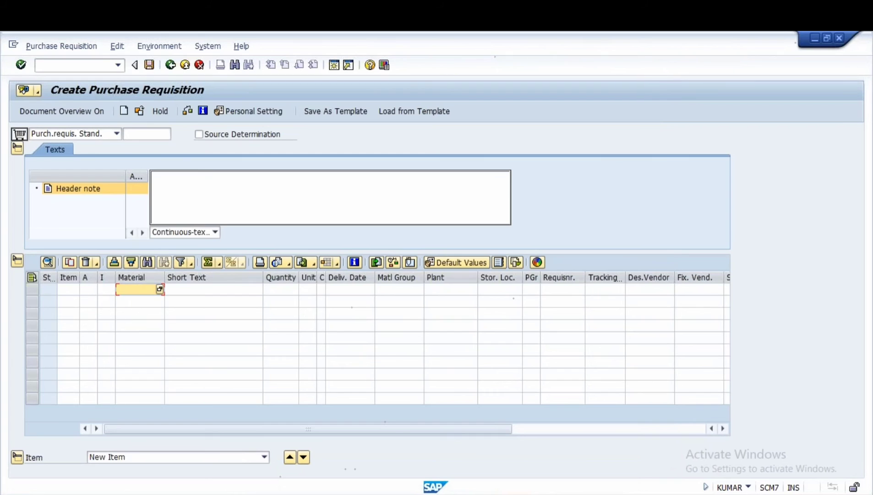
{"action": "type", "text": "2578"}
{"action": "key", "text": "Tab"}
{"action": "key", "text": "Tab"}
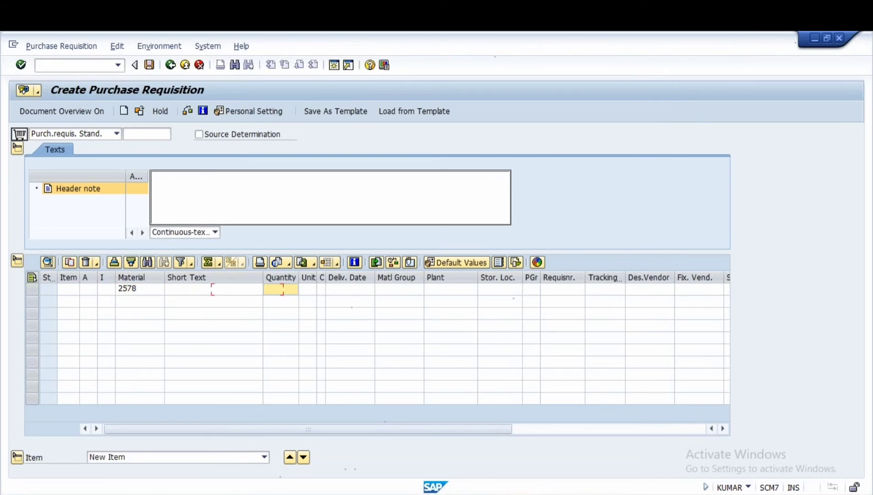
{"action": "type", "text": "100"}
{"action": "key", "text": "Tab"}
{"action": "key", "text": "Tab"}
{"action": "key", "text": "Tab"}
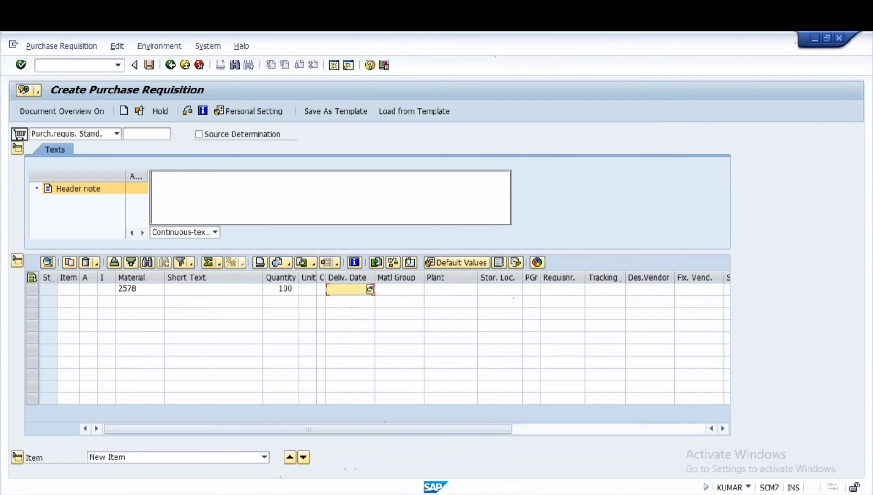
{"action": "key", "text": "Tab"}
{"action": "key", "text": "Tab"}
{"action": "type", "text": "1000"}
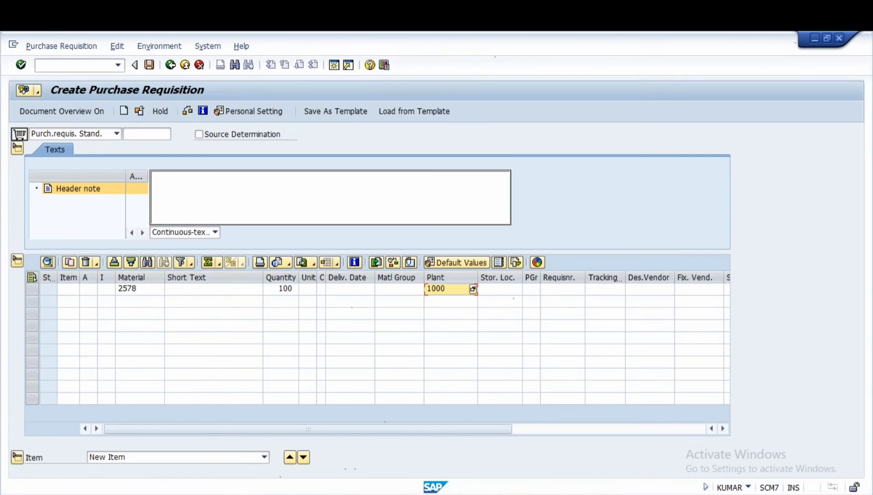
{"action": "key", "text": "Return"}
{"action": "key", "text": "Return"}
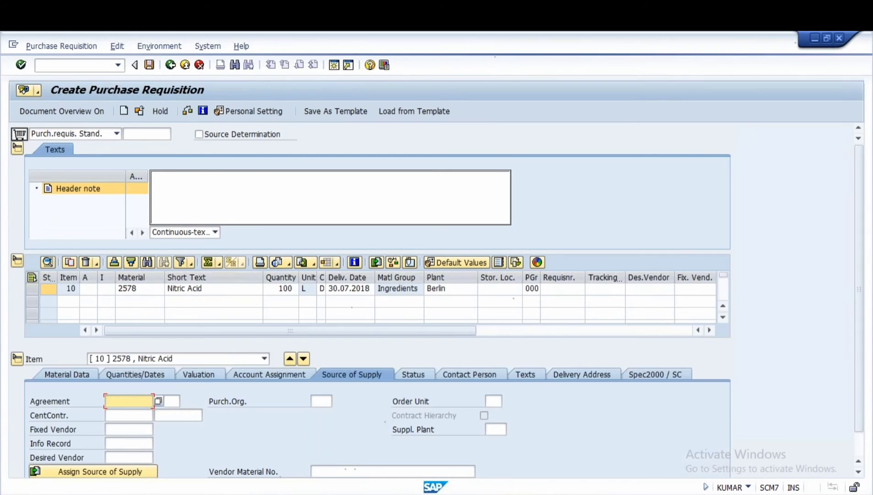
- Enable source determination, assign the source of supply to item 10 and highlight its fixed vendor
{"action": "left_click", "coordinate": [200, 135]}
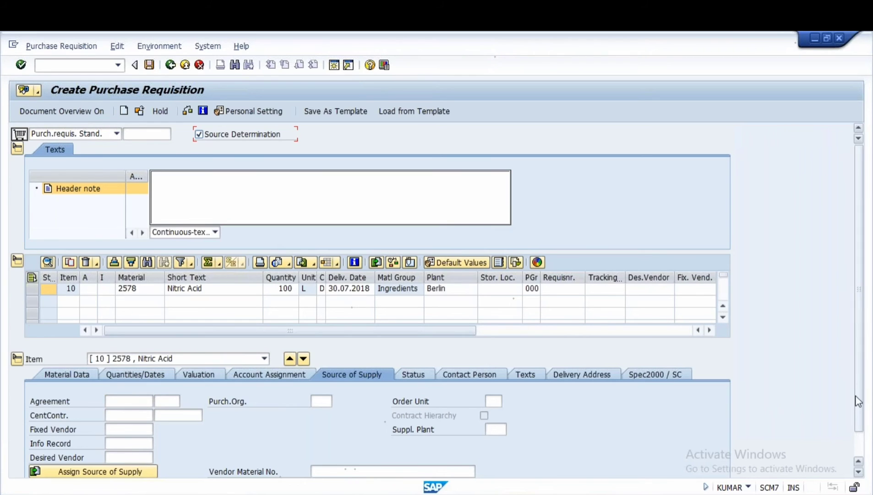
{"action": "left_click_drag", "start_coordinate": [859, 412], "coordinate": [859, 434]}
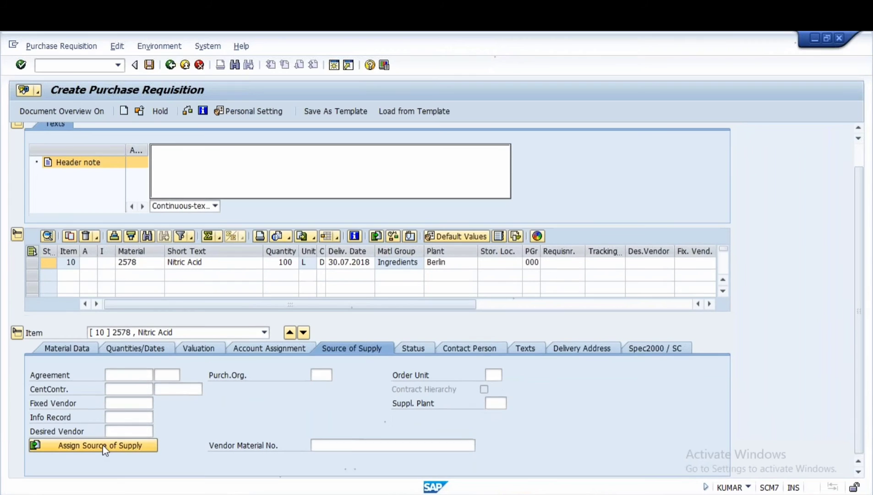
{"action": "left_click", "coordinate": [86, 446]}
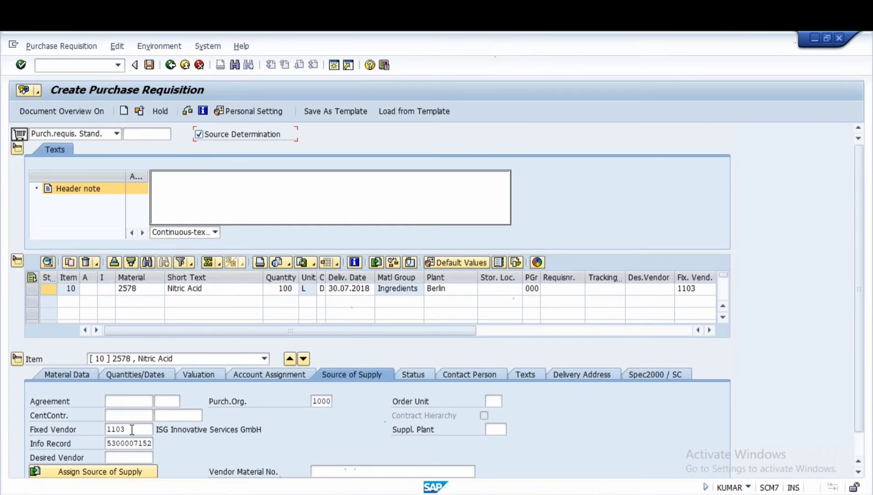
{"action": "left_click", "coordinate": [129, 429]}
{"action": "left_click_drag", "start_coordinate": [129, 429], "coordinate": [106, 429]}
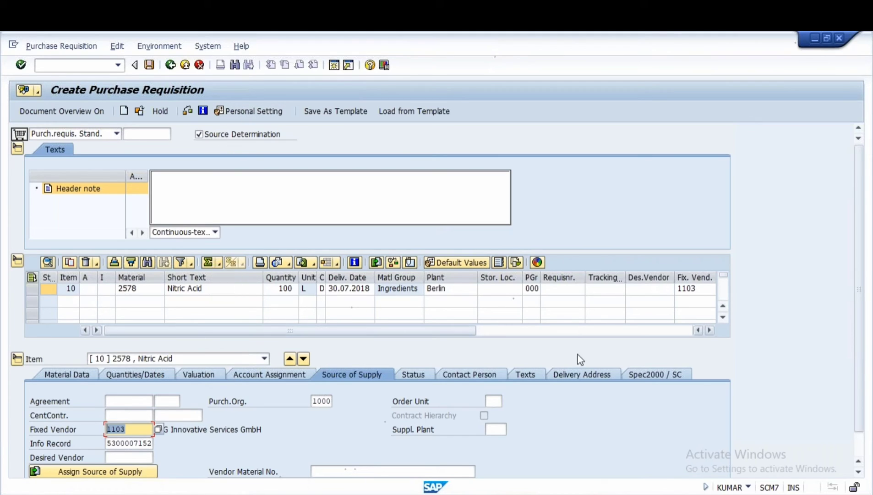
- Review the Creation of Source List slide and the Word document on different methods of generating a source list
{"action": "key", "text": "alt+Tab"}
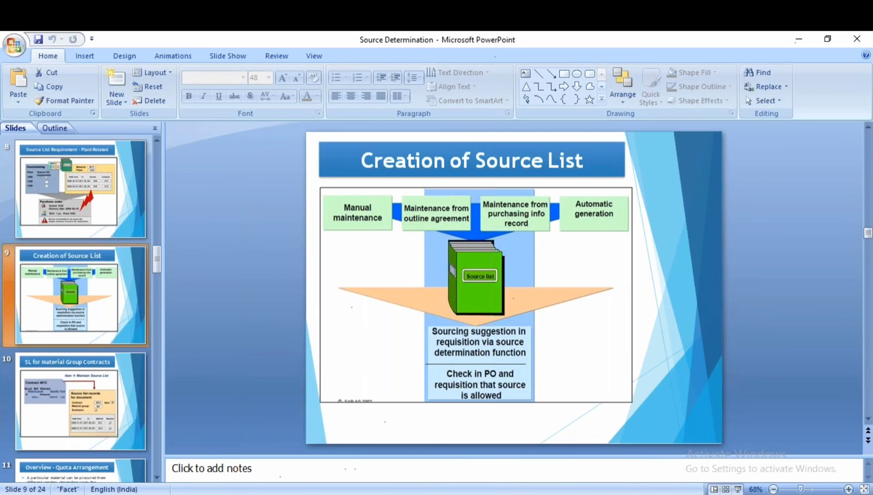
{"action": "mouse_move", "coordinate": [458, 488]}
{"action": "left_click", "coordinate": [550, 454]}
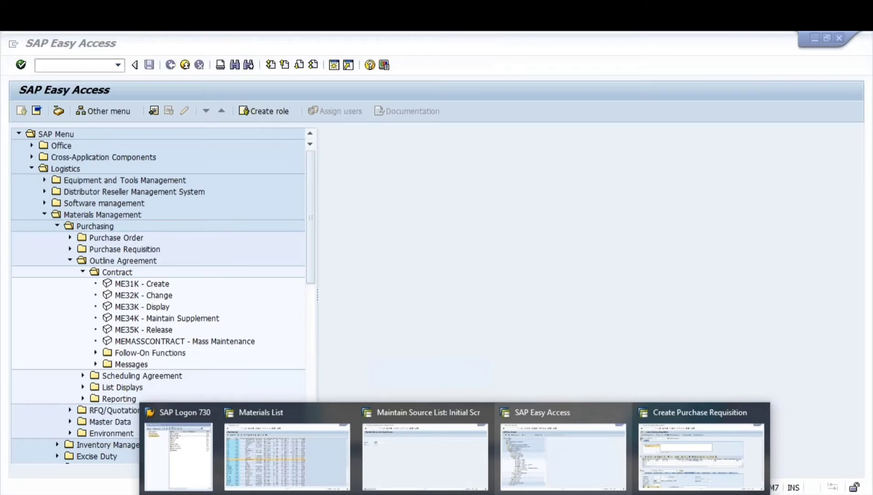
{"action": "mouse_move", "coordinate": [582, 490]}
{"action": "left_click", "coordinate": [641, 458]}
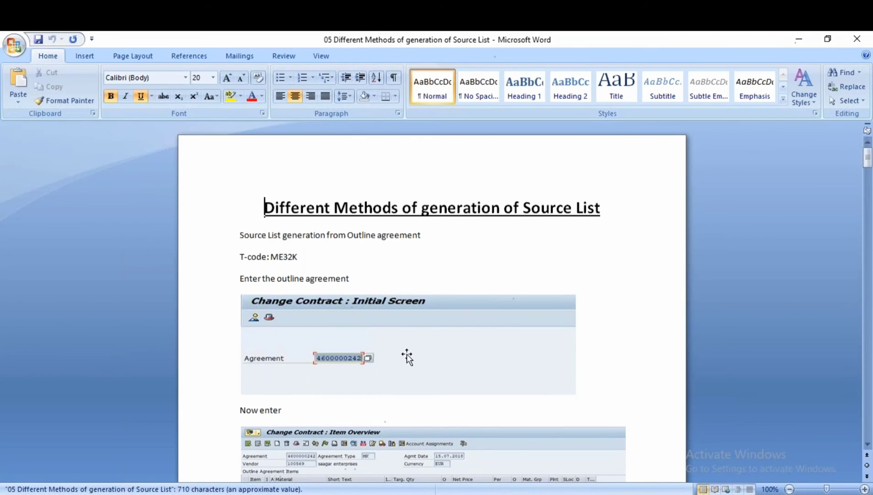
{"action": "scroll", "coordinate": [406, 356], "scroll_direction": "down", "scroll_amount": 1}
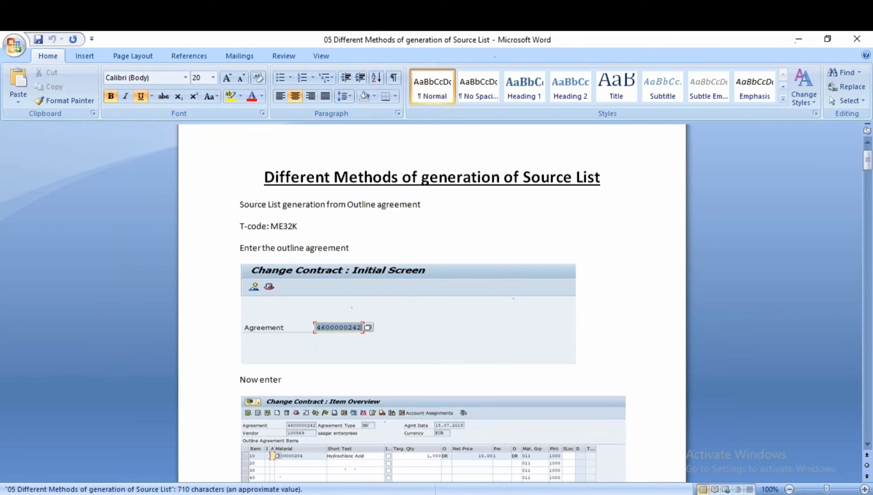
{"action": "scroll", "coordinate": [432, 302], "scroll_direction": "down", "scroll_amount": 9}
{"action": "key", "text": "super+d"}
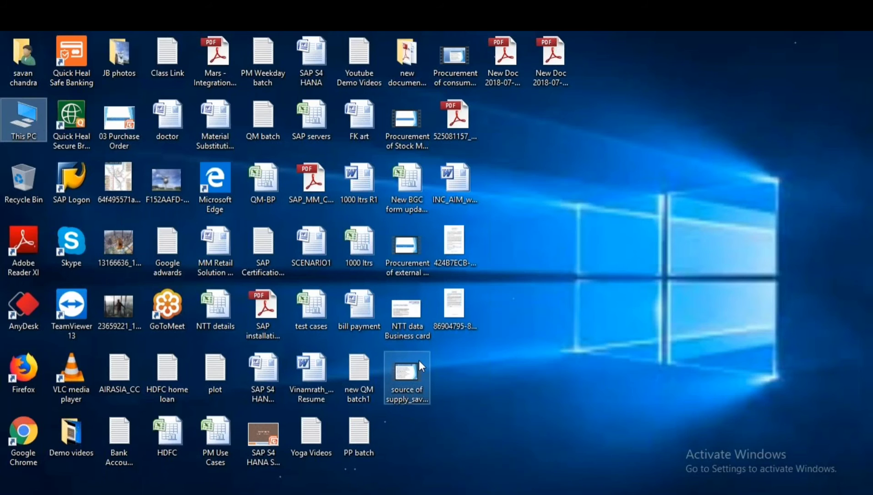
- Switch back to the Create Purchase Requisition session in SAP and exit the requisition without saving it
{"action": "left_click", "coordinate": [454, 494]}
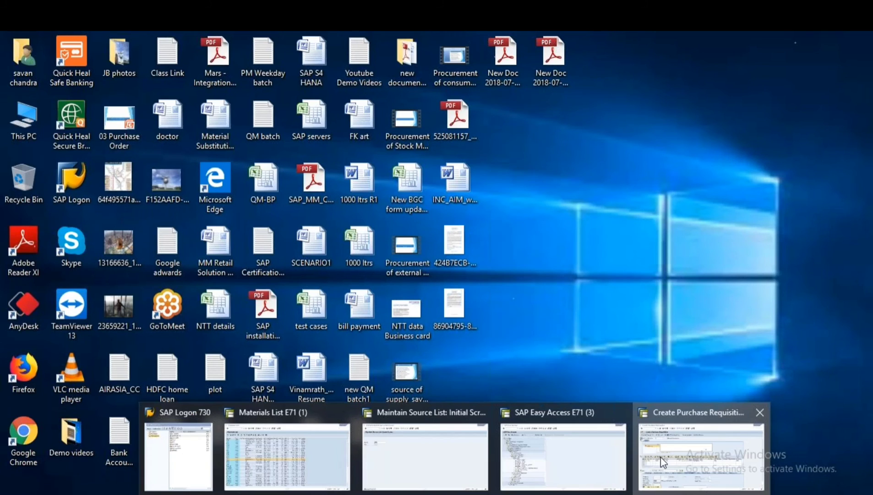
{"action": "left_click", "coordinate": [661, 462]}
{"action": "left_click", "coordinate": [170, 65]}
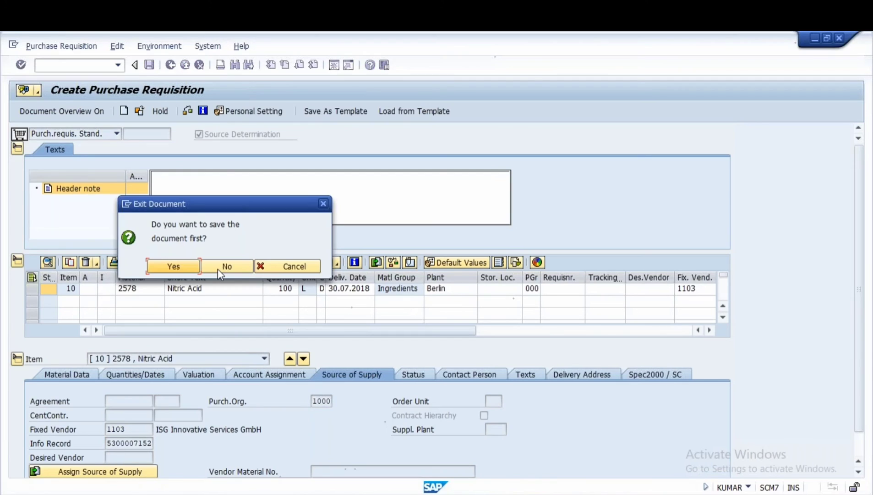
{"action": "left_click", "coordinate": [218, 269]}
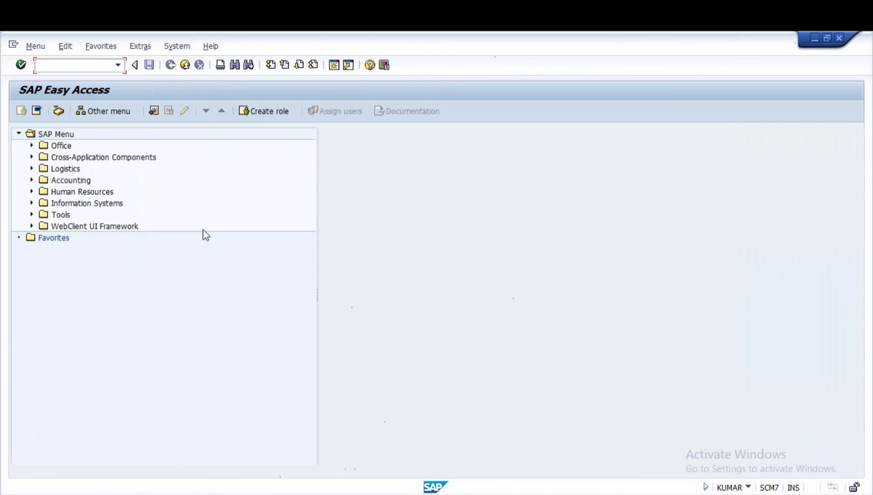
- Start creating a contract with transaction ME31K and check the vendors already listed in the Notepad notes
{"action": "type", "text": "me31k"}
{"action": "key", "text": "Return"}
{"action": "left_click", "coordinate": [137, 134]}
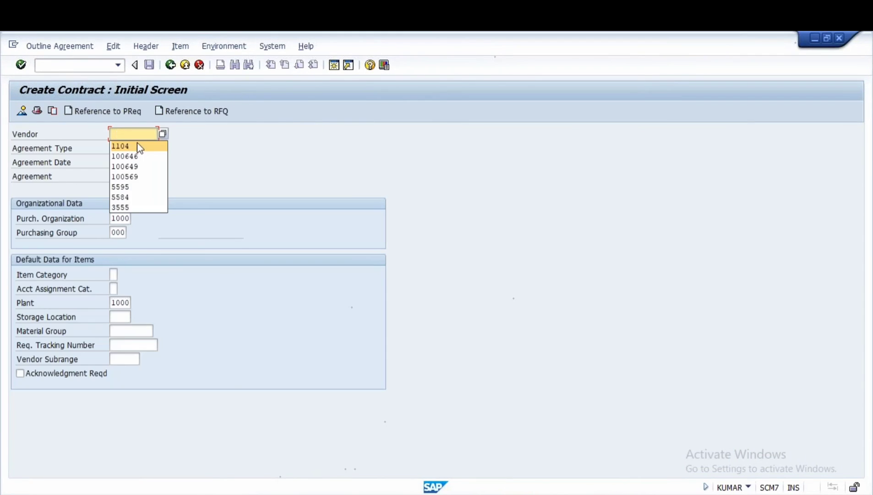
{"action": "left_click", "coordinate": [643, 494]}
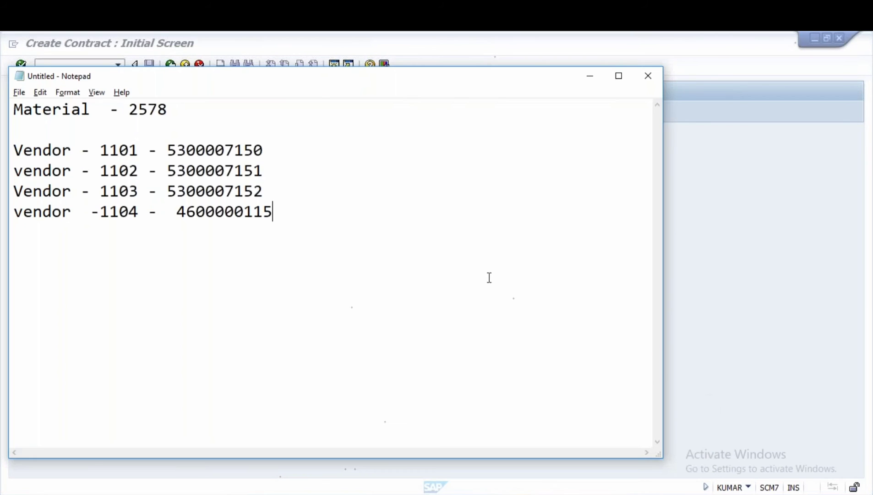
{"action": "key", "text": "alt+Tab"}
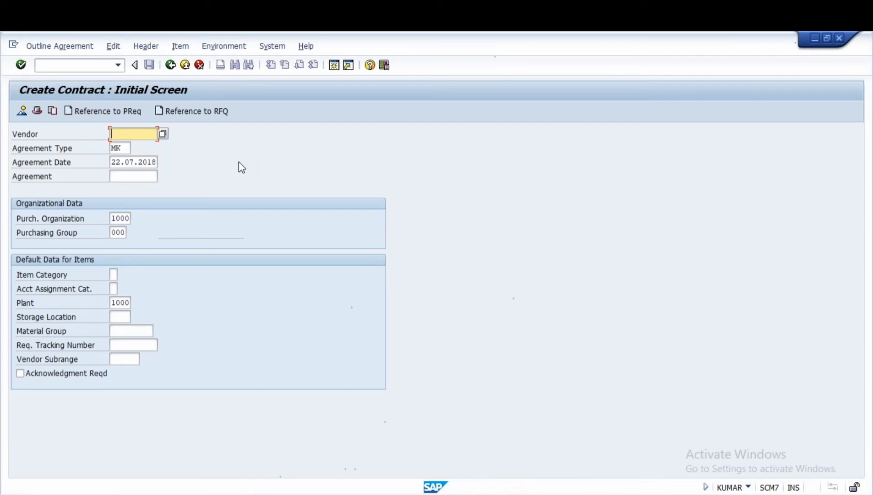
- Enter vendor 1105 for the contract, rechecking the vendor notes, and continue to the header data
{"action": "type", "text": "110"}
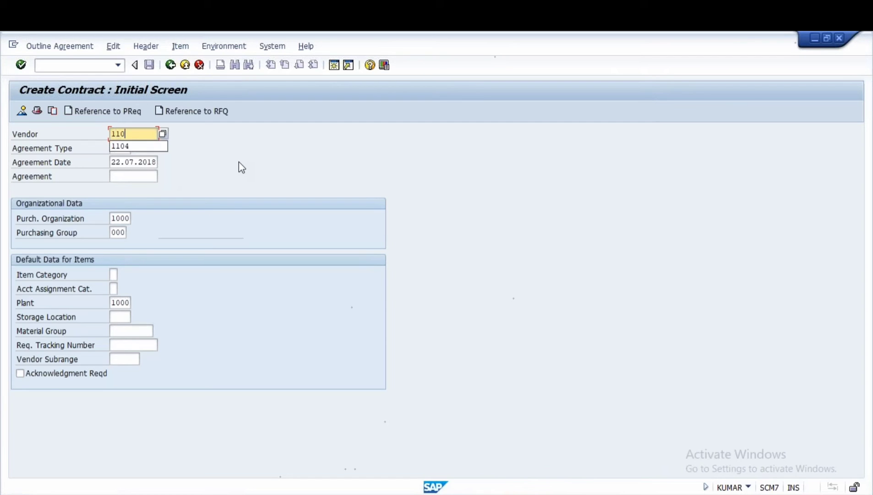
{"action": "key", "text": "alt+Tab"}
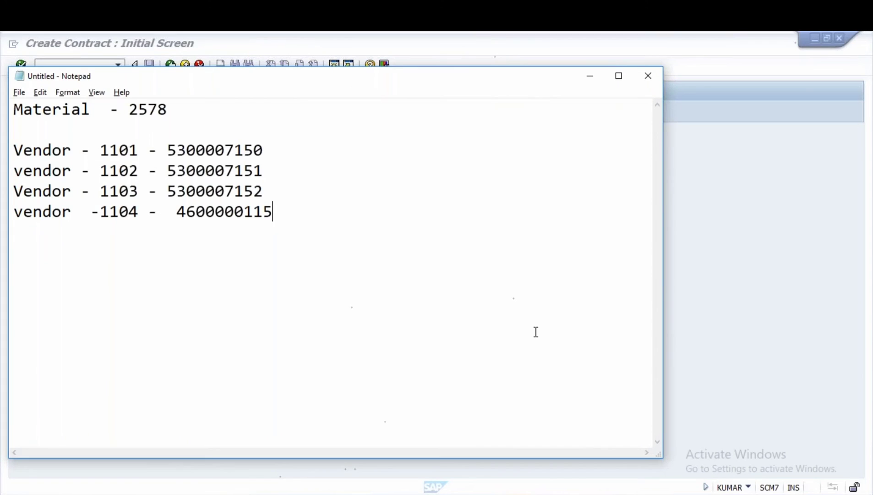
{"action": "key", "text": "alt+Tab"}
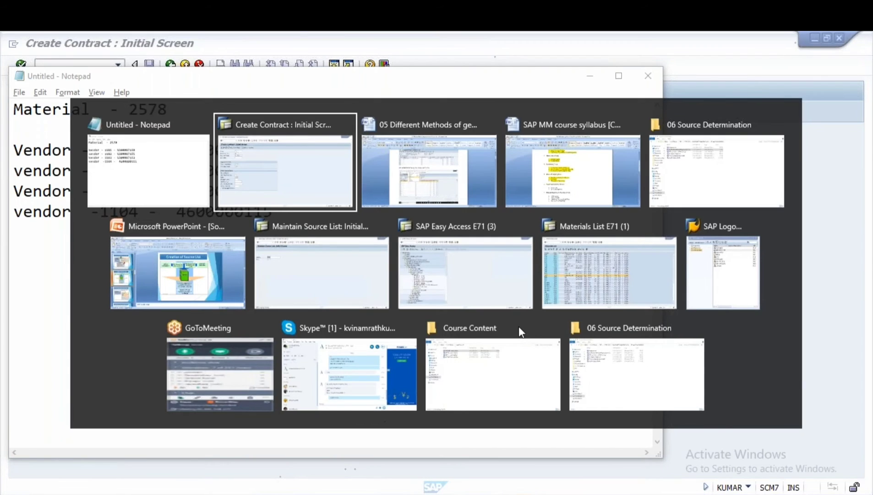
{"action": "type", "text": "5"}
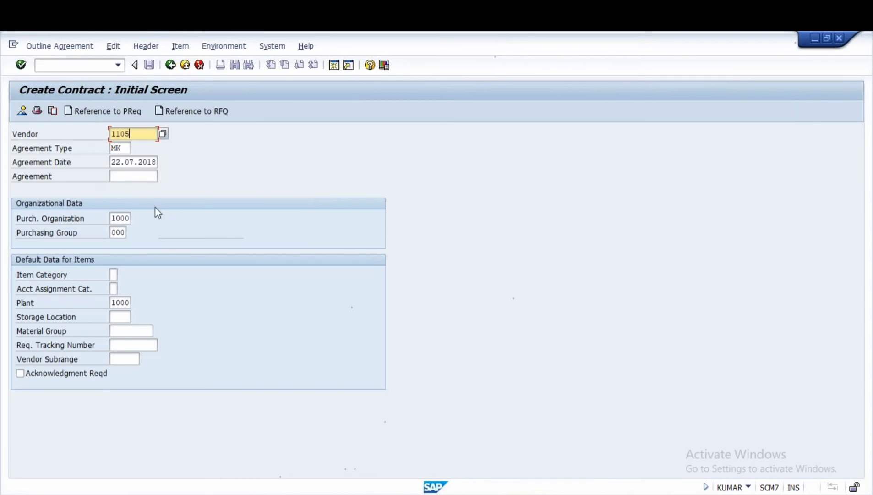
{"action": "key", "text": "Return"}
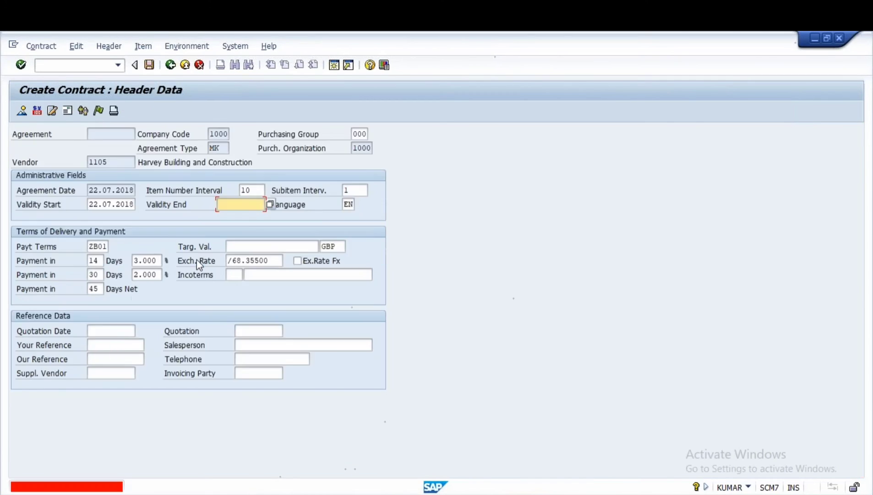
- Set the contract's validity end to 31.12.2019 and continue to the item overview
{"action": "left_click", "coordinate": [250, 209]}
{"action": "left_click", "coordinate": [242, 215]}
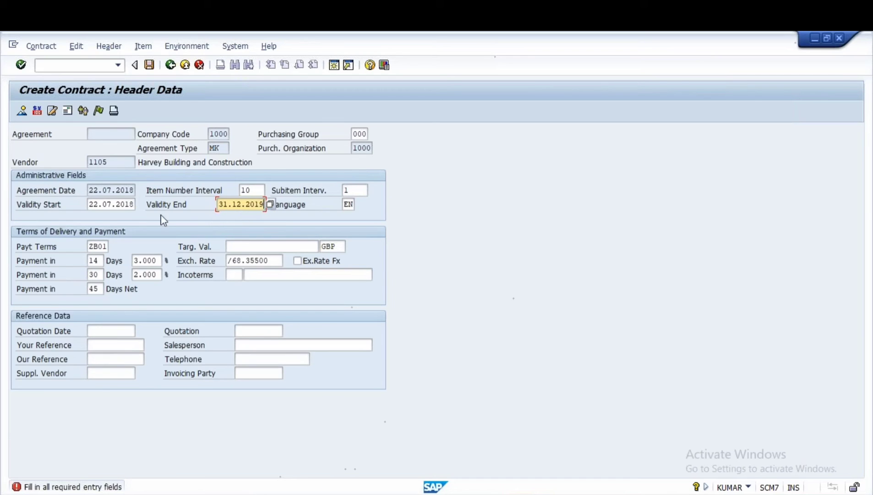
{"action": "key", "text": "Return"}
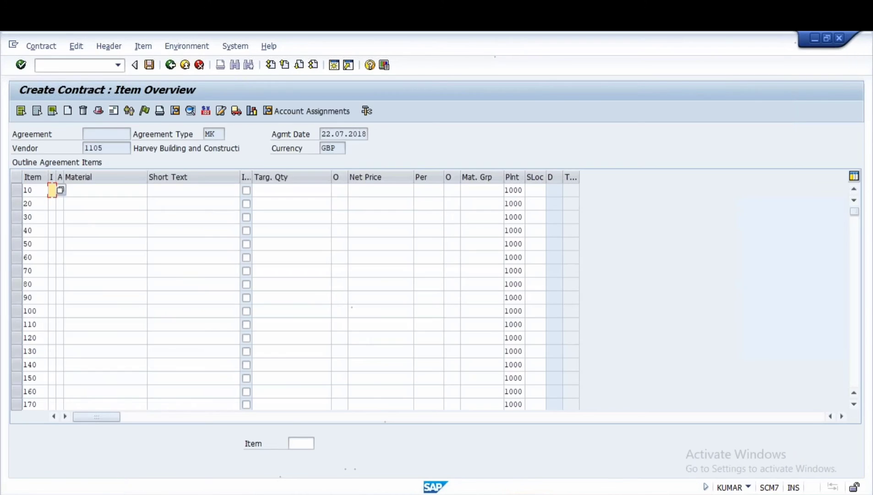
- Add contract item 10 for material 2578 with target quantity 10,000 and net price 8.00, and select the item row
{"action": "left_click", "coordinate": [95, 193]}
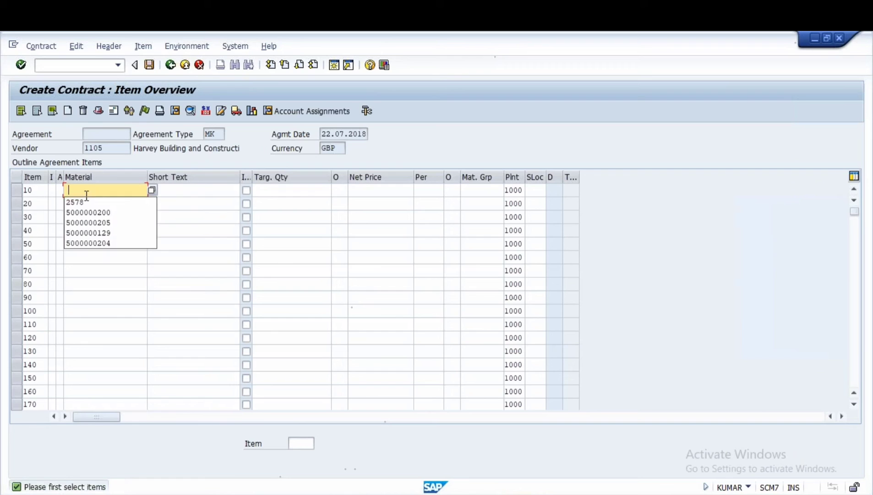
{"action": "left_click", "coordinate": [113, 202]}
{"action": "left_click", "coordinate": [270, 189]}
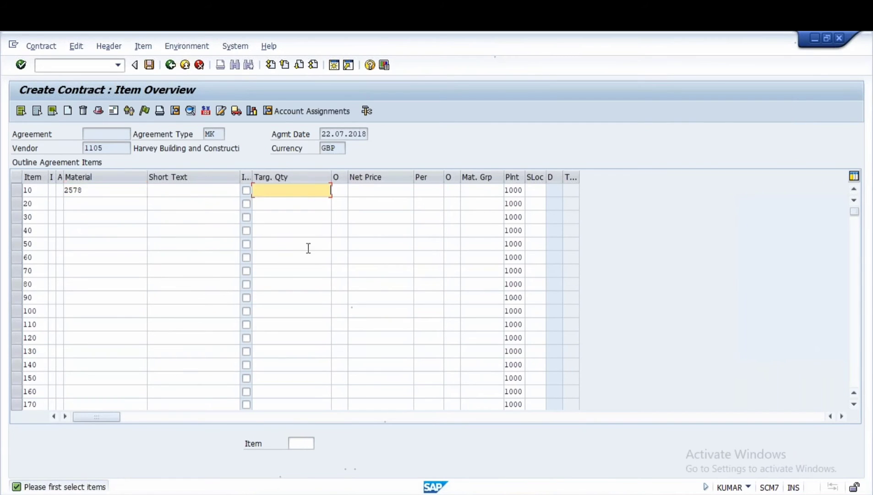
{"action": "type", "text": "10000"}
{"action": "key", "text": "Return"}
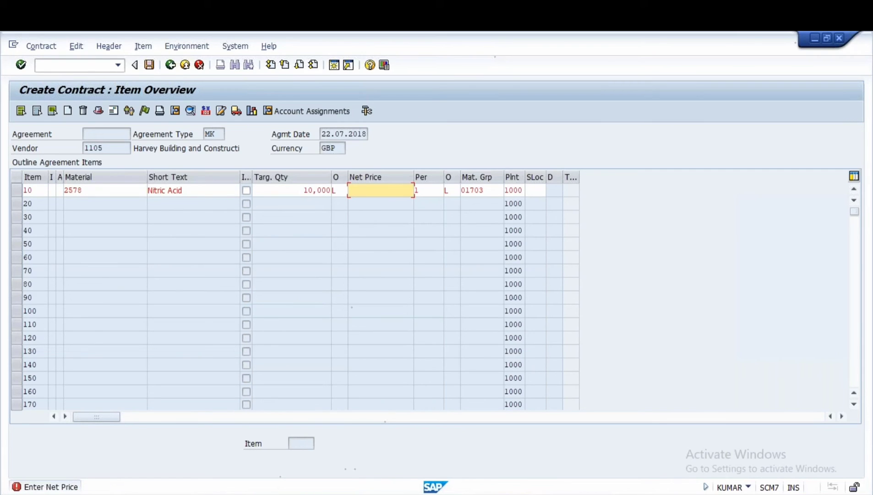
{"action": "type", "text": "8"}
{"action": "key", "text": "Return"}
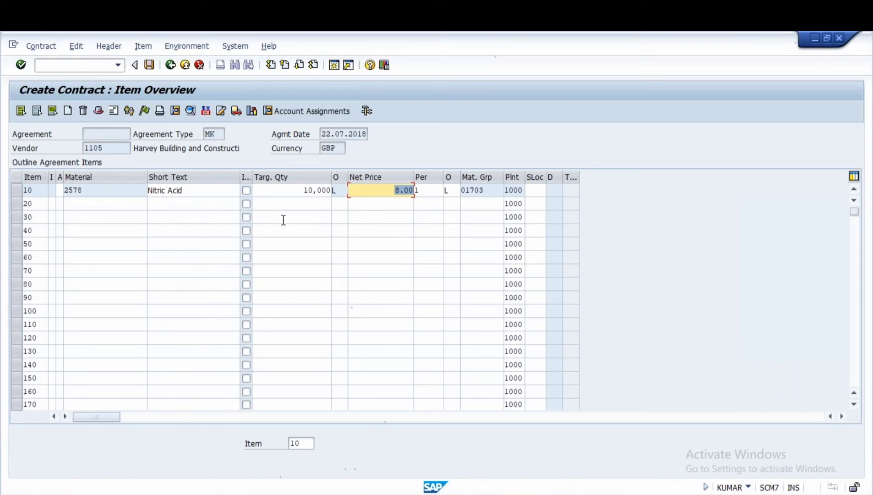
{"action": "left_click", "coordinate": [17, 190]}
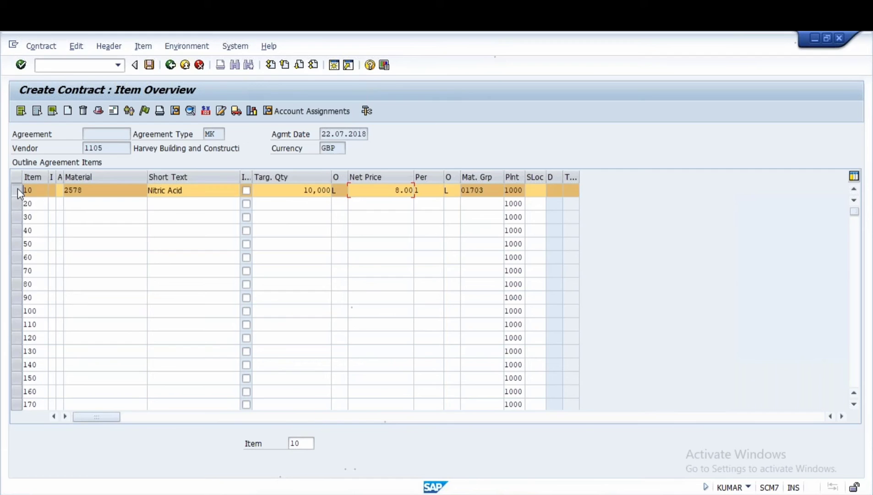
- Maintain a source list record for contract item 10, valid from 22.07.2018 to 31.12.9999, and save the contract
{"action": "left_click", "coordinate": [140, 48]}
{"action": "left_click", "coordinate": [142, 48]}
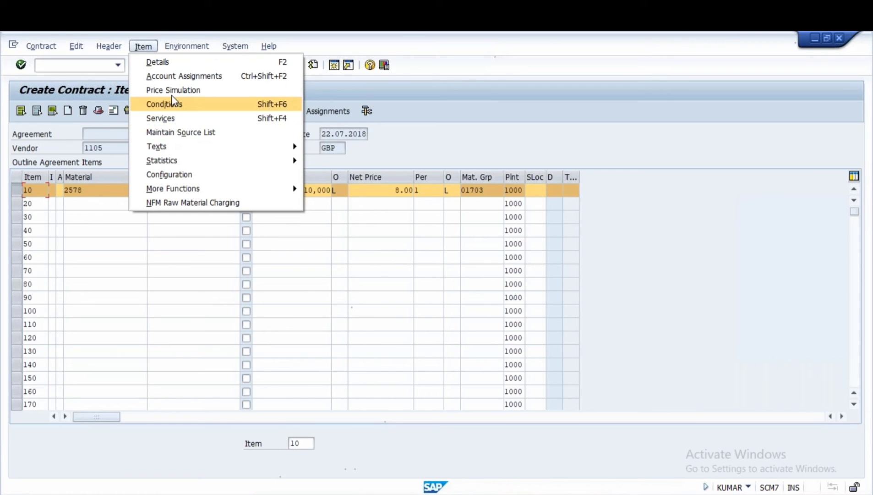
{"action": "left_click", "coordinate": [205, 132]}
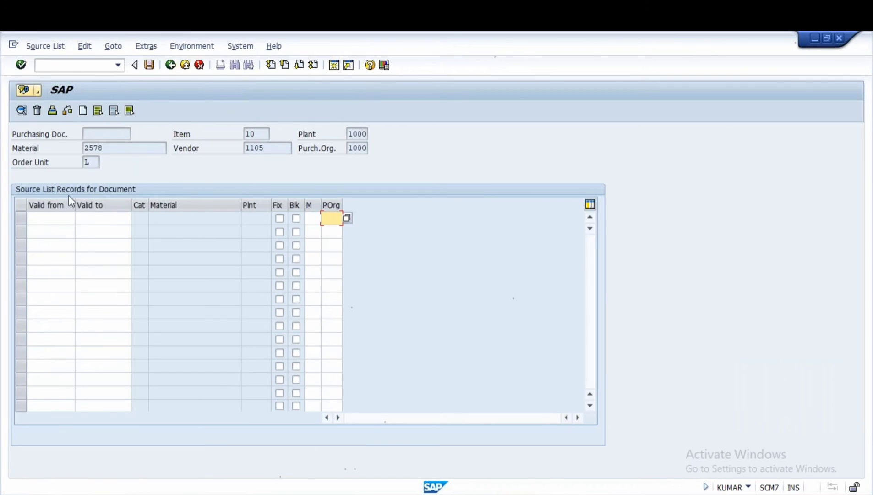
{"action": "left_click", "coordinate": [50, 217]}
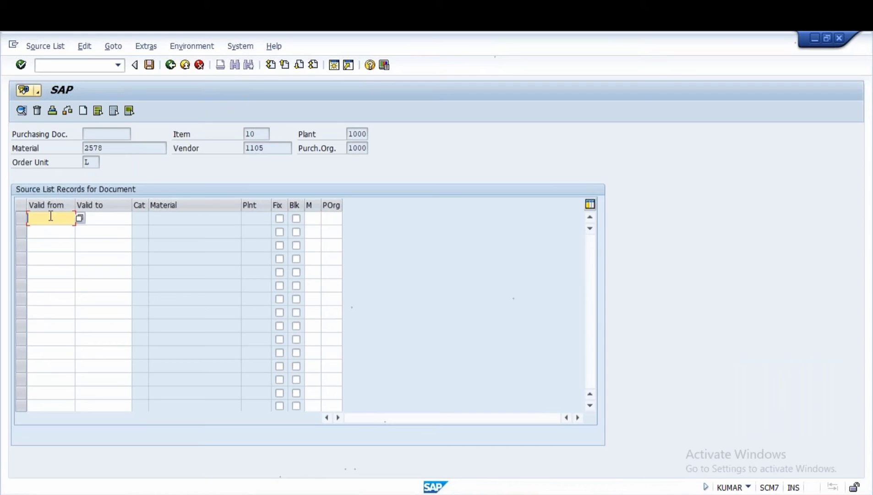
{"action": "left_click", "coordinate": [49, 230]}
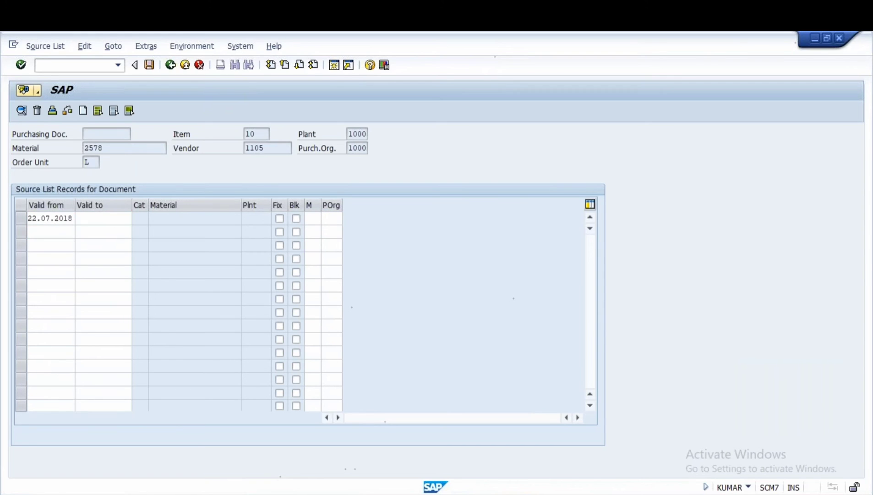
{"action": "left_click", "coordinate": [105, 218]}
{"action": "left_click", "coordinate": [101, 230]}
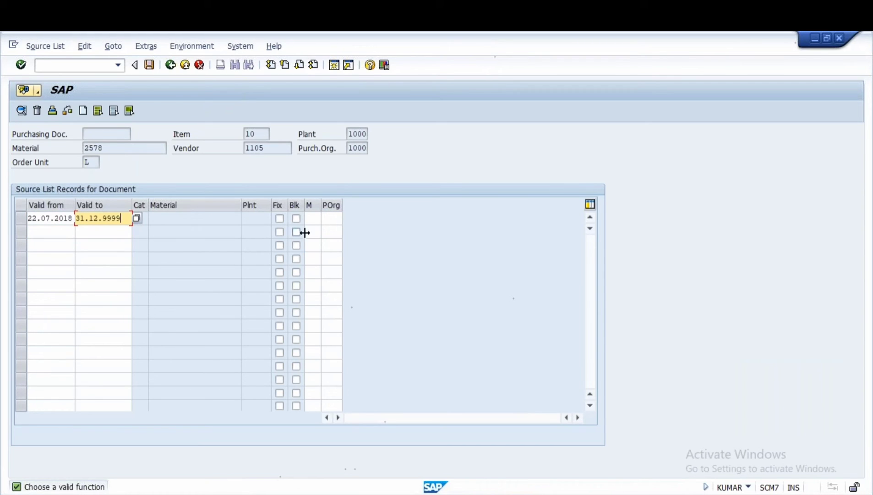
{"action": "key", "text": "Return"}
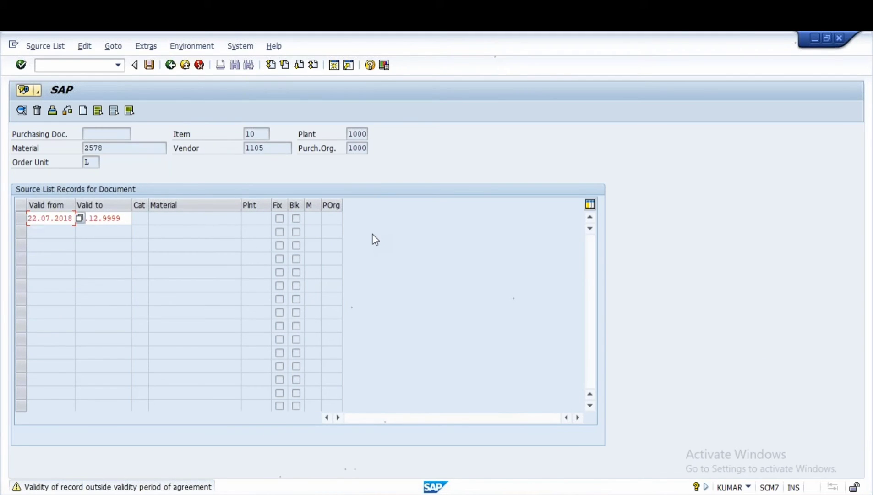
{"action": "key", "text": "Return"}
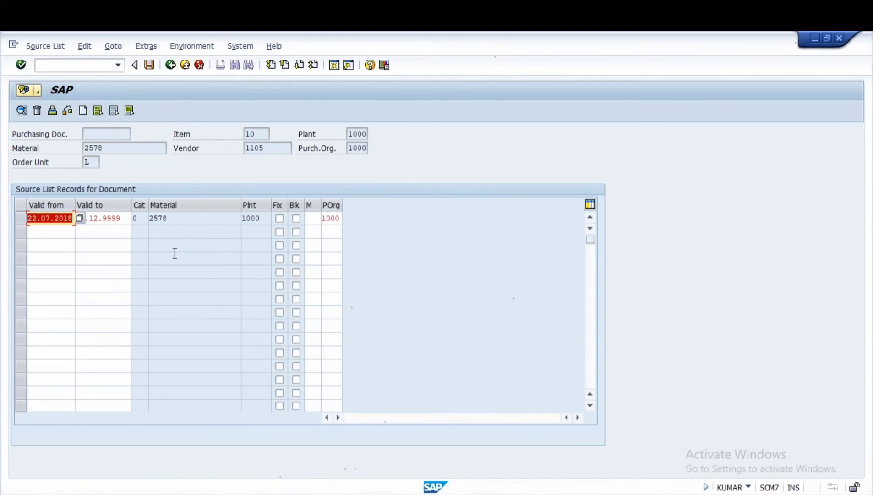
{"action": "left_click", "coordinate": [149, 66]}
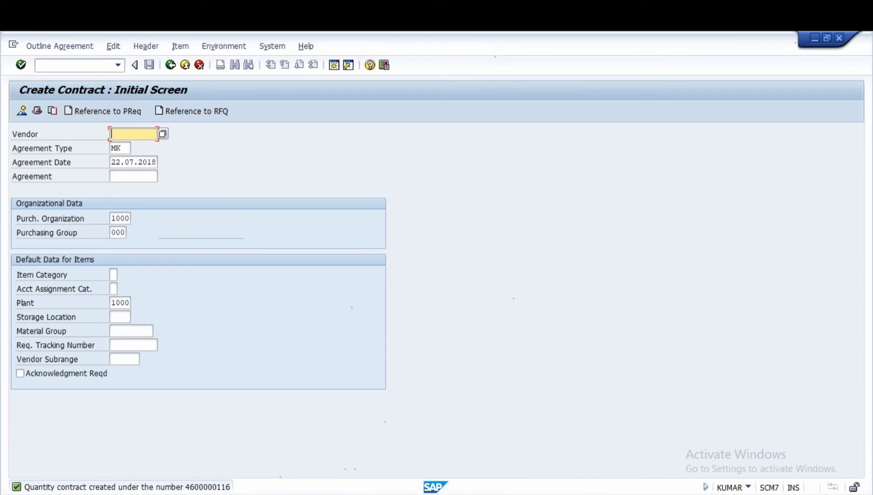
- Switch to the Maintain Source List session, open the list for material 2578 in plant 1000, and examine the vendor 1105 record
{"action": "left_click", "coordinate": [522, 494]}
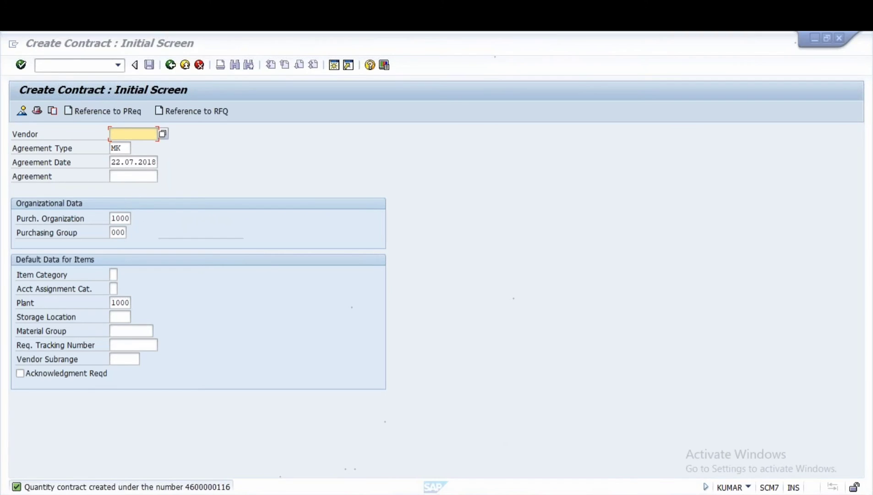
{"action": "left_click", "coordinate": [193, 86]}
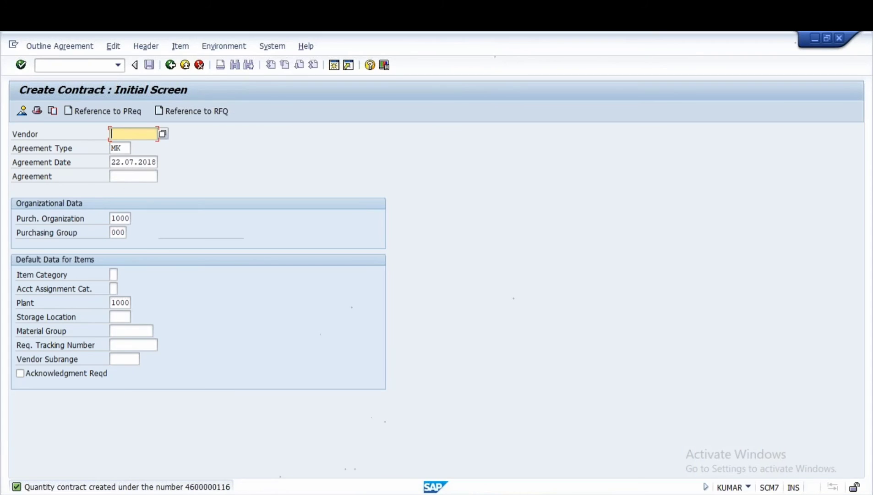
{"action": "left_click", "coordinate": [436, 435]}
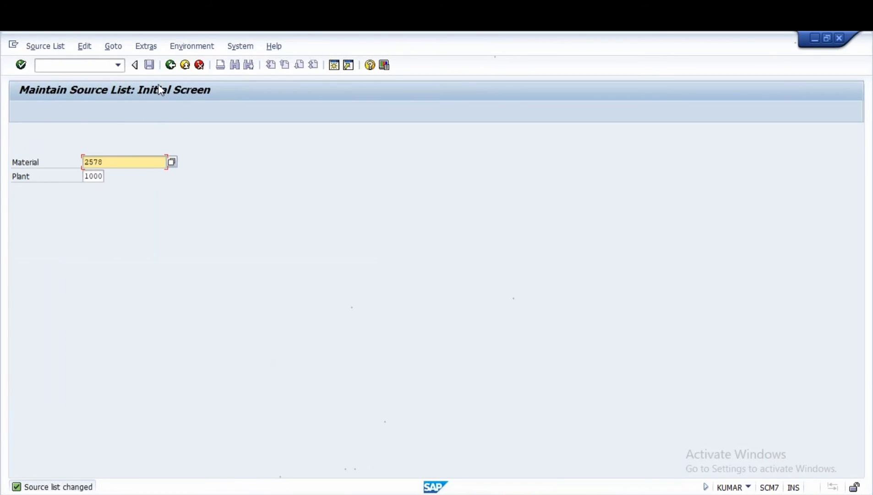
{"action": "left_click", "coordinate": [48, 65]}
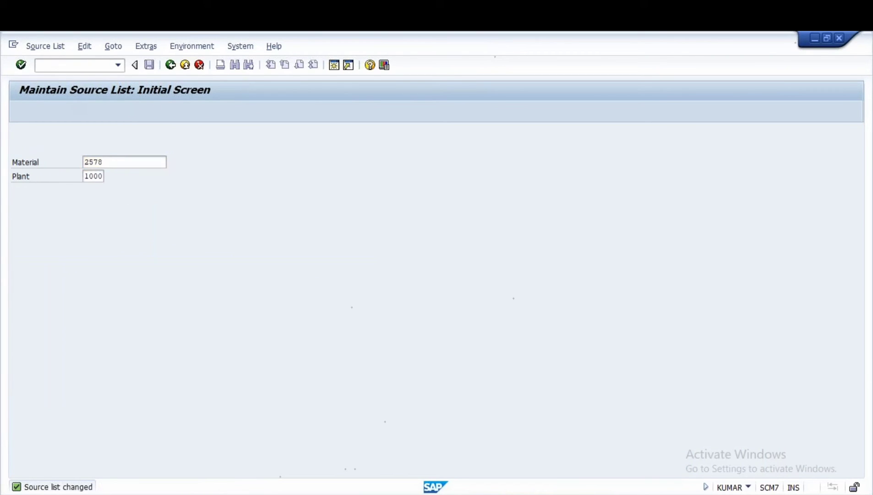
{"action": "key", "text": "Return"}
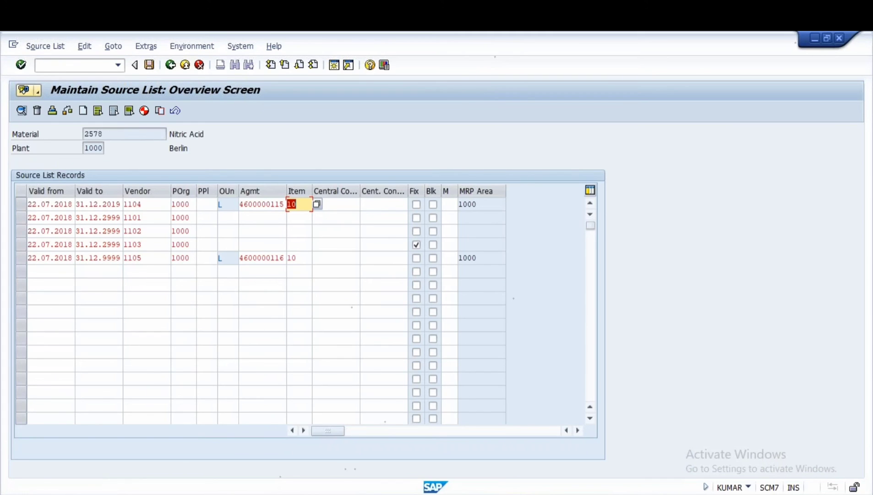
{"action": "left_click", "coordinate": [146, 258]}
{"action": "key", "text": "Left"}
{"action": "key", "text": "Left"}
{"action": "key", "text": "Left"}
{"action": "key", "text": "Left"}
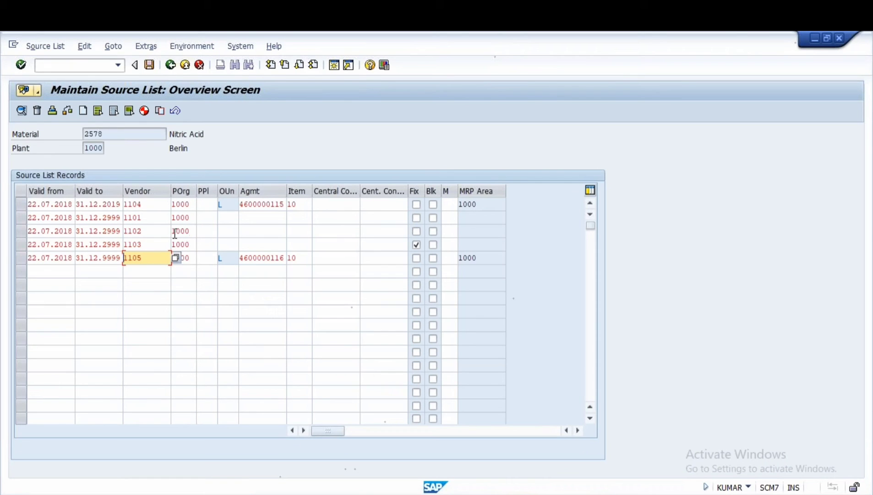
- Return to the contract session, leave contract creation, and start creating an info record with transaction ME11
{"action": "left_click", "coordinate": [612, 494]}
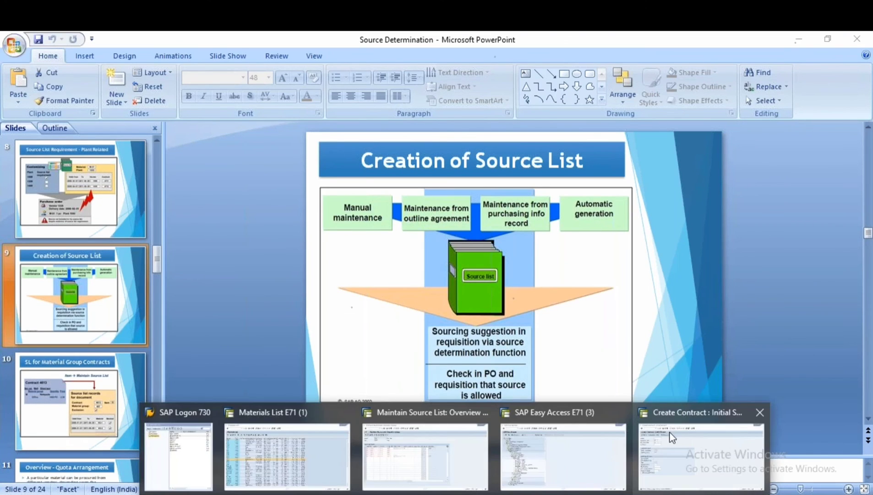
{"action": "left_click", "coordinate": [705, 451]}
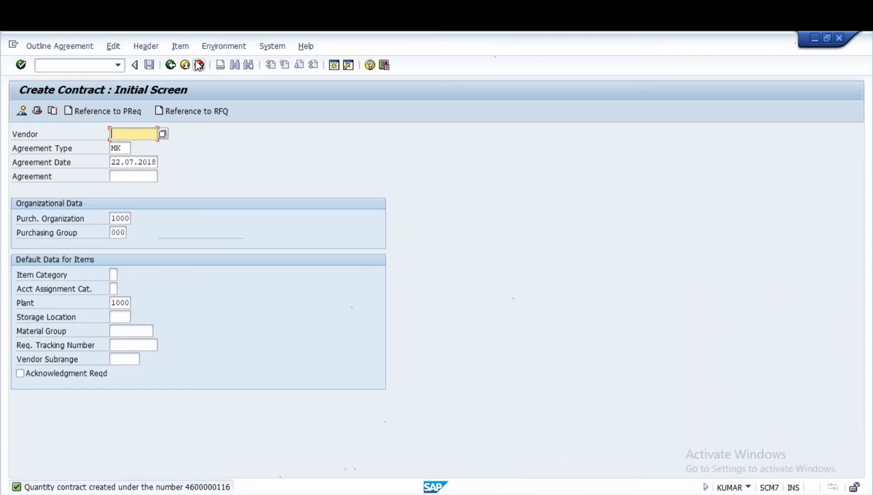
{"action": "left_click", "coordinate": [171, 67]}
{"action": "type", "text": "m"}
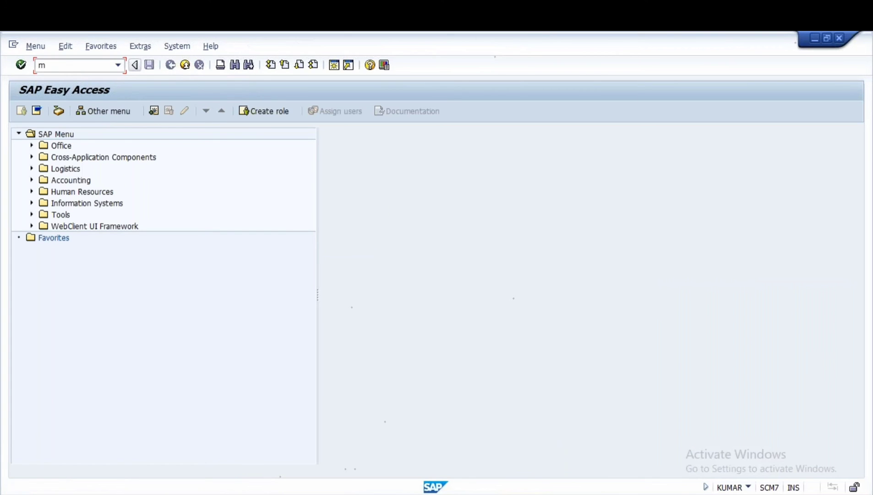
{"action": "type", "text": "e11"}
{"action": "key", "text": "BackSpace"}
{"action": "key", "text": "BackSpace"}
{"action": "type", "text": "11"}
{"action": "key", "text": "Return"}
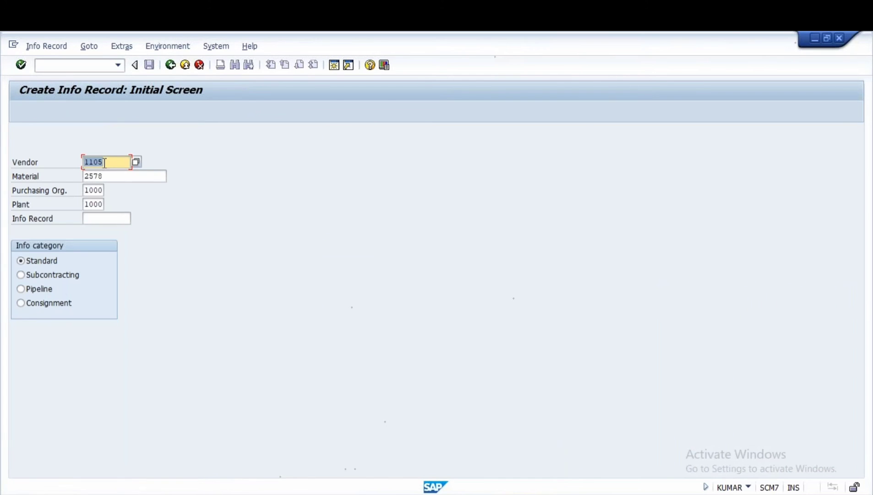
- Set the info record's vendor to 1106 for material 2578 and continue to the purchasing organization data
{"action": "left_click", "coordinate": [106, 163]}
{"action": "key", "text": "BackSpace"}
{"action": "type", "text": "6"}
{"action": "key", "text": "Return"}
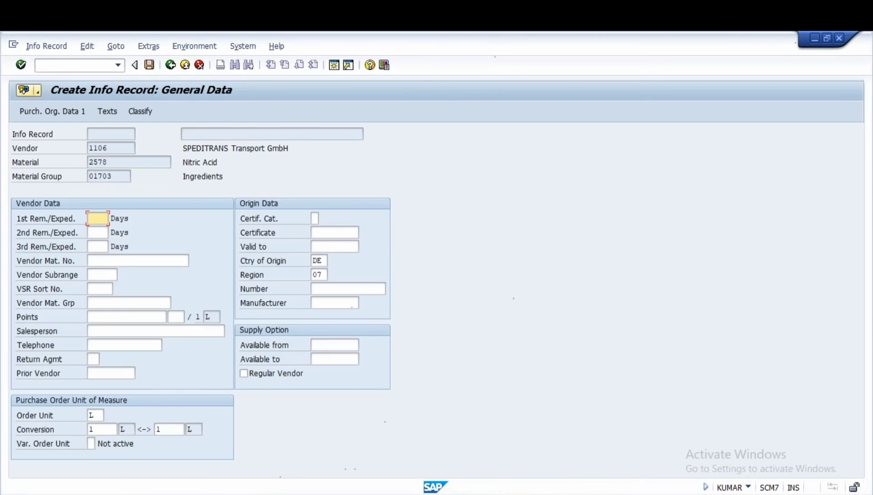
{"action": "left_click", "coordinate": [50, 112]}
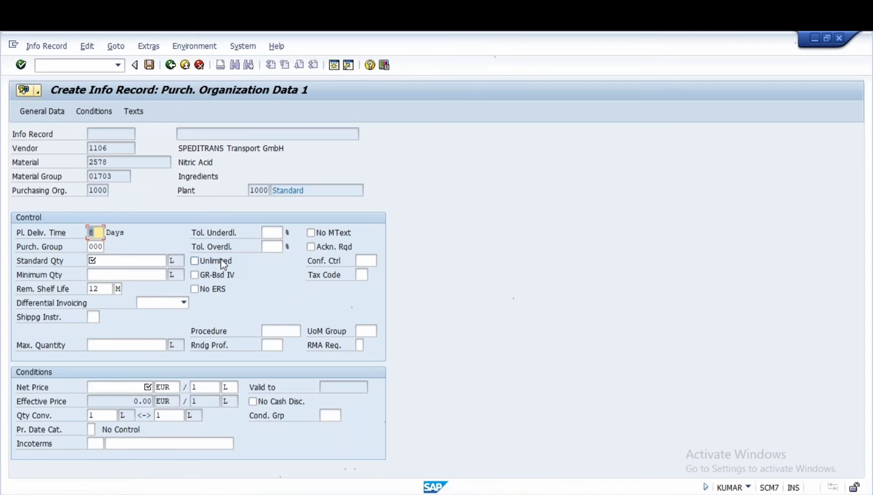
- Set the info record's standard quantity to 1 L and its net price to 22.00 EUR
{"action": "left_click", "coordinate": [117, 260]}
{"action": "type", "text": "1"}
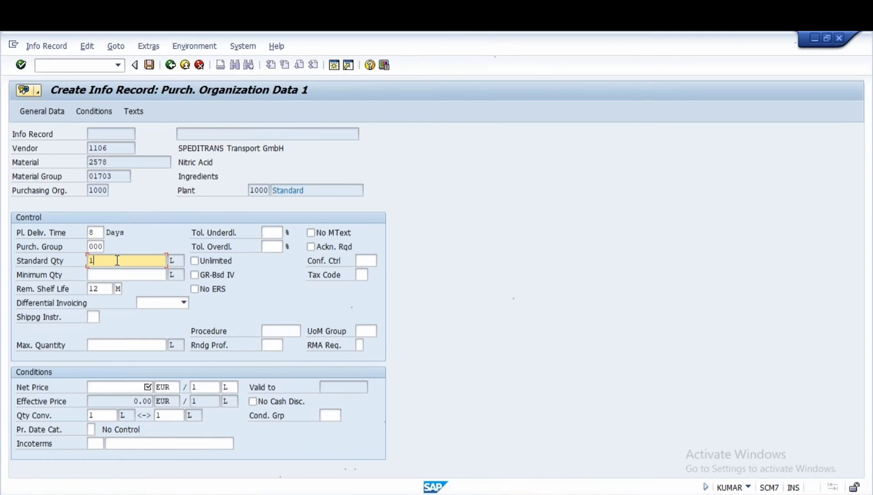
{"action": "left_click", "coordinate": [137, 387]}
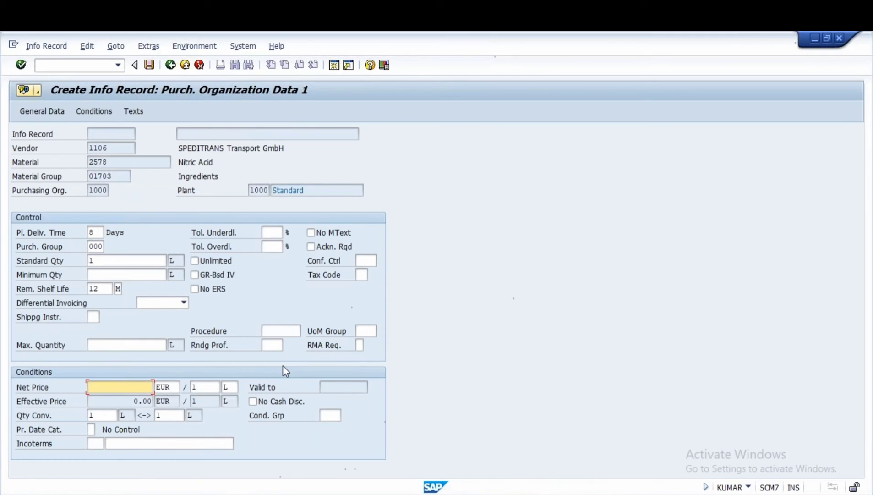
{"action": "type", "text": "22"}
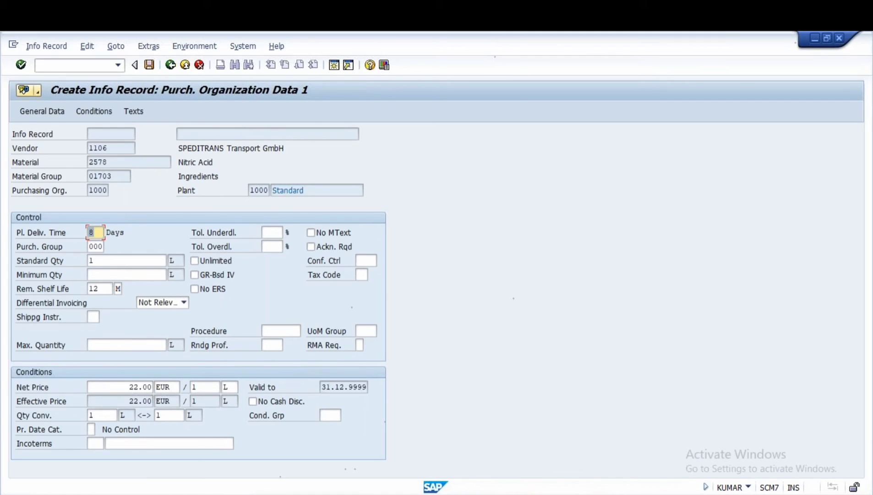
- Try to maintain the source list from the info record's purchasing organization data, and cancel exiting the info record
{"action": "left_click", "coordinate": [148, 47]}
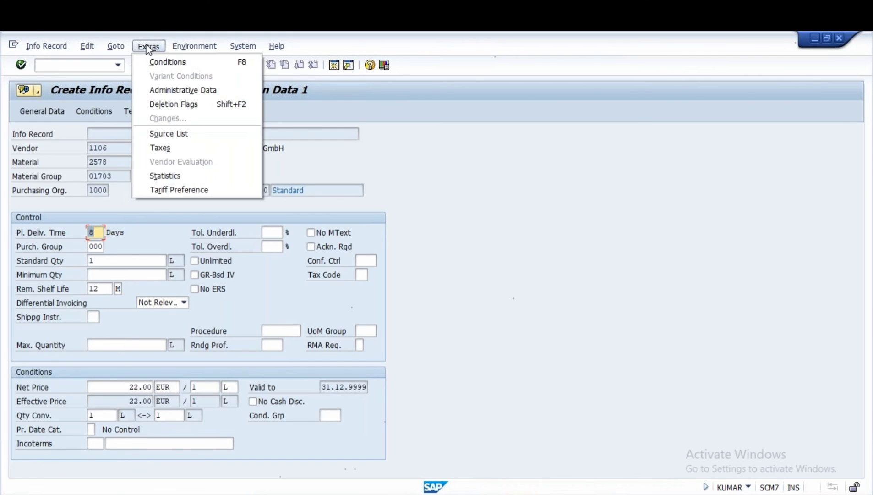
{"action": "left_click", "coordinate": [188, 135]}
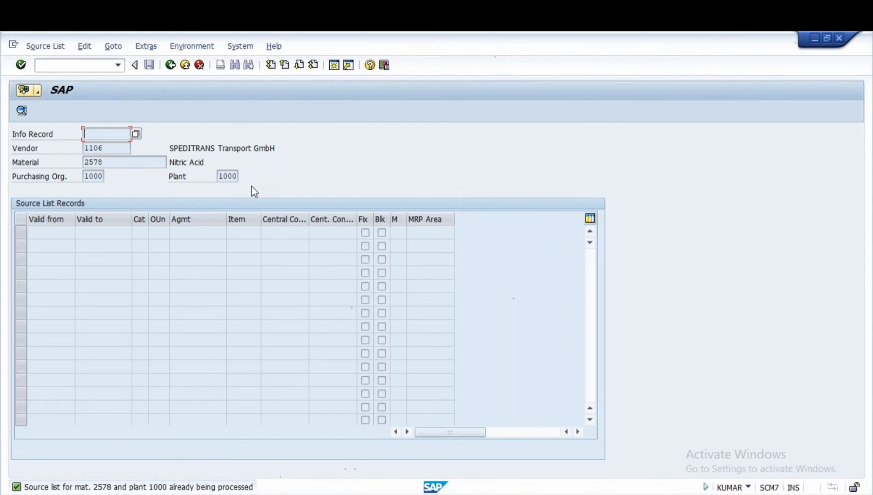
{"action": "left_click", "coordinate": [170, 65]}
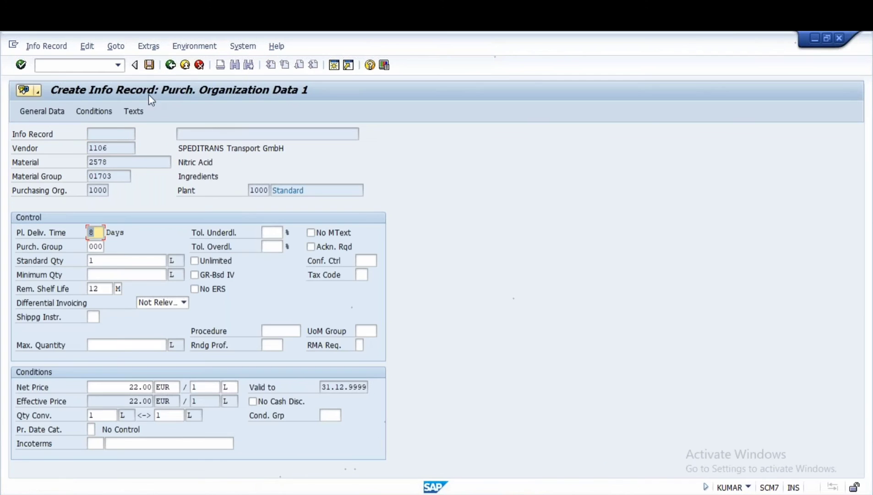
{"action": "left_click", "coordinate": [118, 47]}
{"action": "mouse_move", "coordinate": [156, 49]}
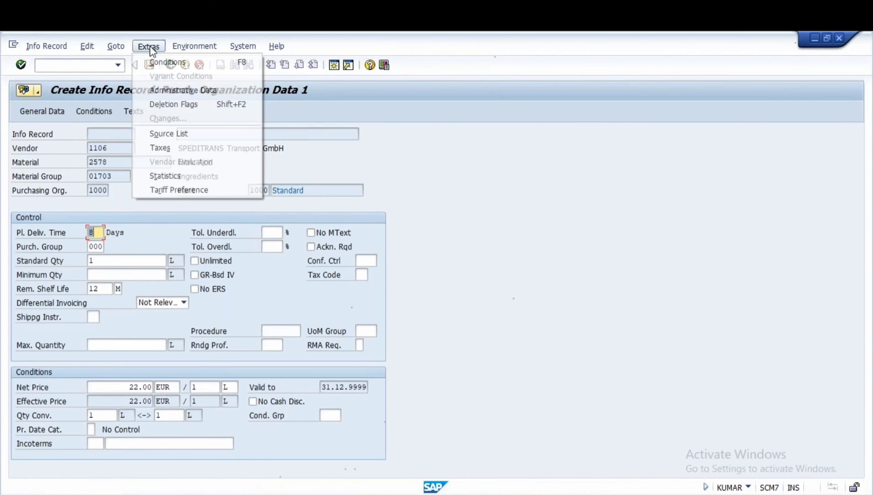
{"action": "left_click", "coordinate": [149, 46]}
{"action": "left_click", "coordinate": [170, 65]}
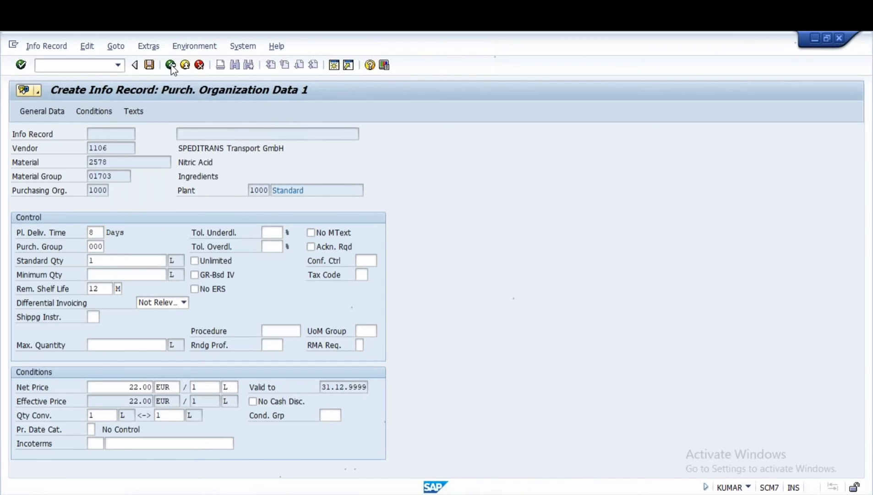
{"action": "left_click", "coordinate": [282, 266]}
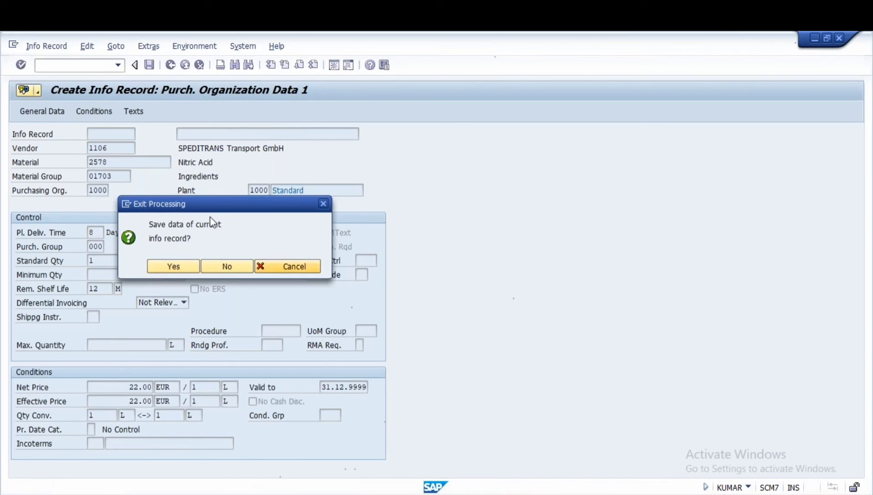
- Go to the info record's general data and try to maintain its source list from there
{"action": "left_click", "coordinate": [48, 112]}
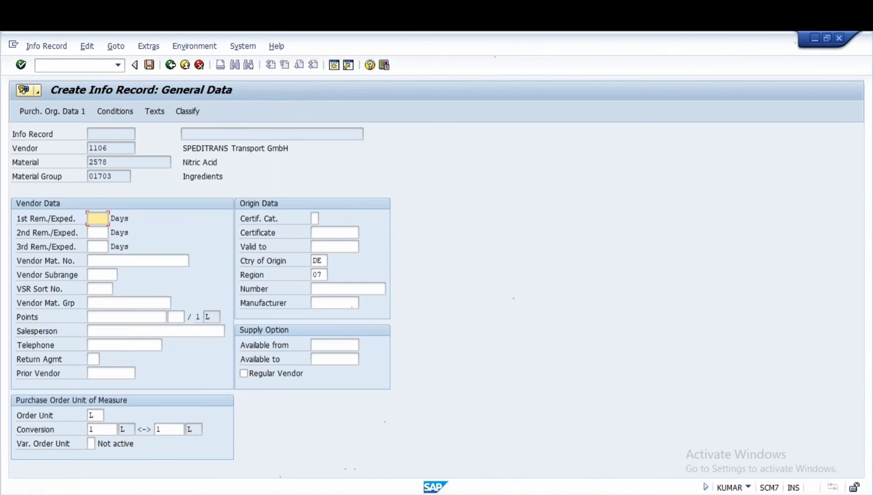
{"action": "left_click", "coordinate": [120, 47]}
{"action": "left_click", "coordinate": [125, 46]}
{"action": "left_click", "coordinate": [148, 46]}
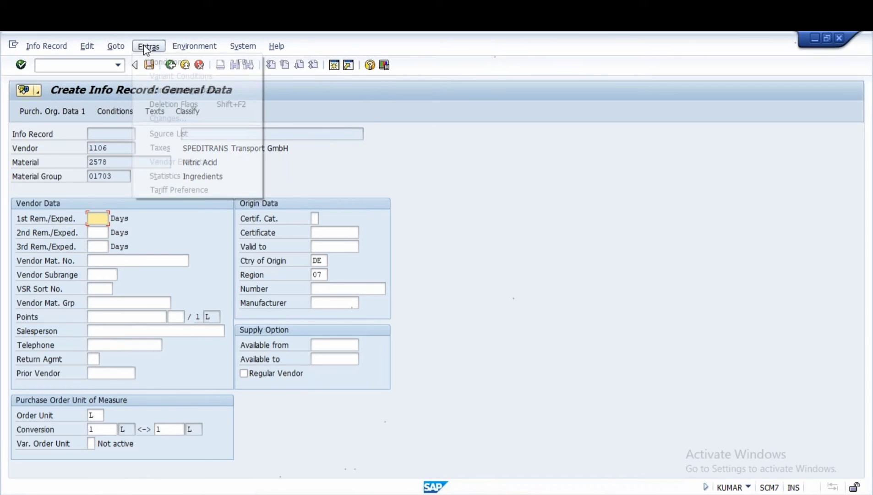
{"action": "left_click", "coordinate": [182, 135]}
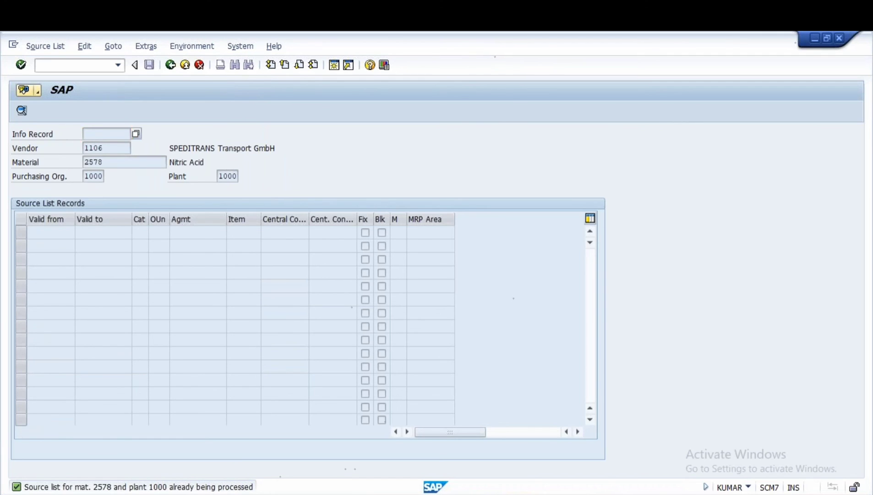
- Switch to the Maintain Source List session and save the open source list for material 2578 to leave its overview
{"action": "left_click", "coordinate": [392, 447]}
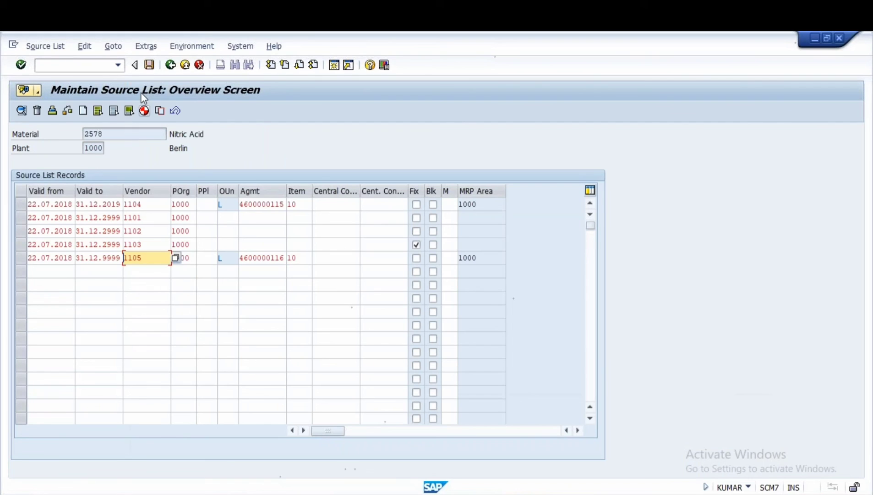
{"action": "left_click", "coordinate": [148, 65]}
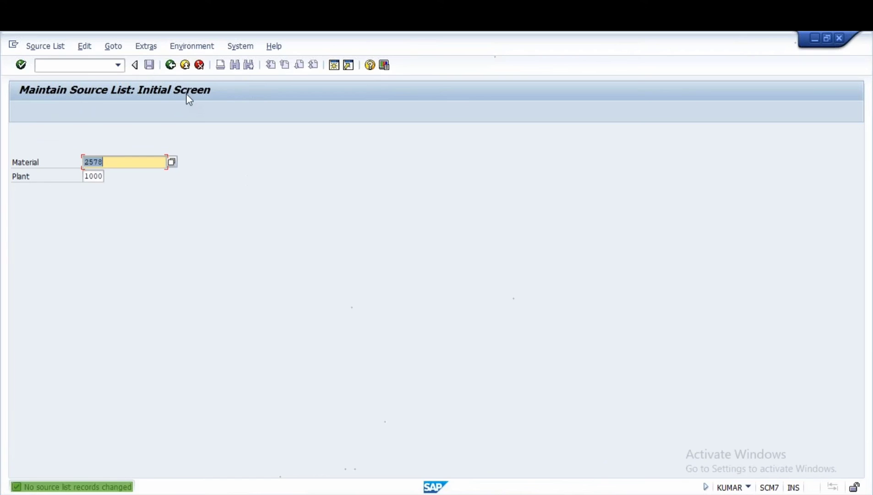
{"action": "mouse_move", "coordinate": [455, 494]}
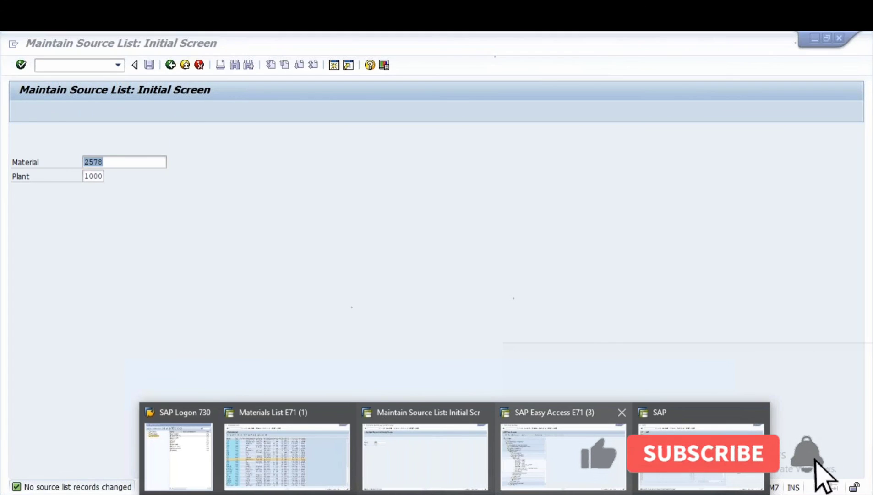
- Switch back to the info record creation session and open the source list for vendor 1106 and material 2578
{"action": "left_click", "coordinate": [701, 456]}
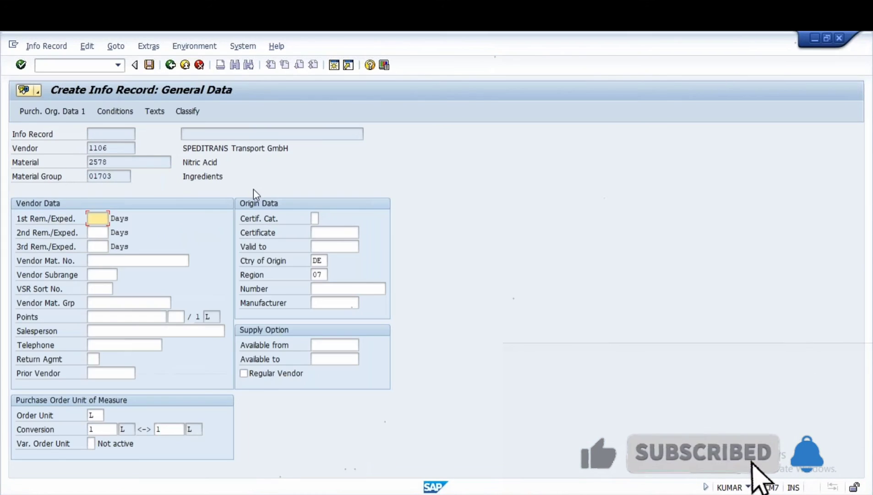
{"action": "left_click", "coordinate": [120, 48]}
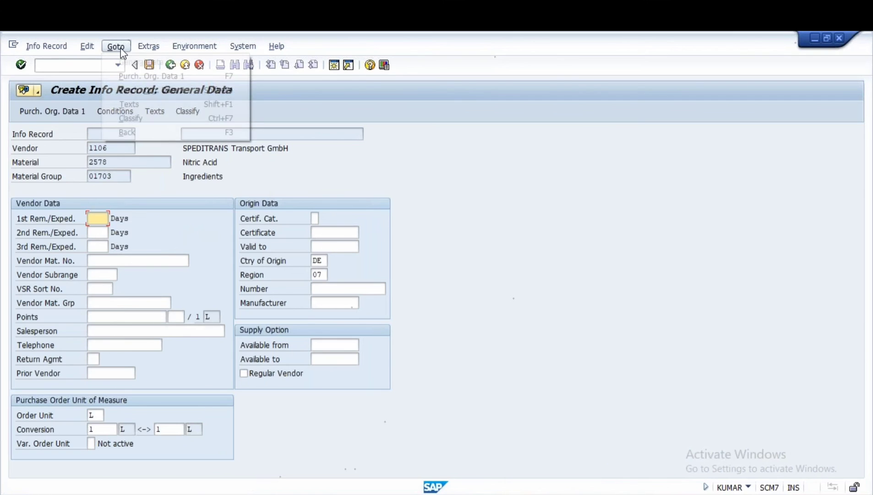
{"action": "left_click", "coordinate": [146, 46]}
{"action": "left_click", "coordinate": [179, 133]}
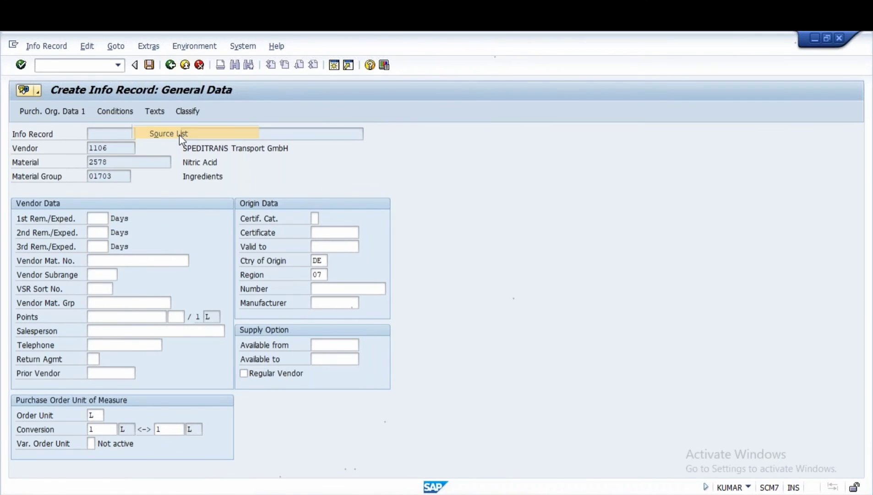
- Enter a source list record valid from 22.07.2018 to 31.12.9999 and save it with the info record
{"action": "double_click", "coordinate": [51, 232]}
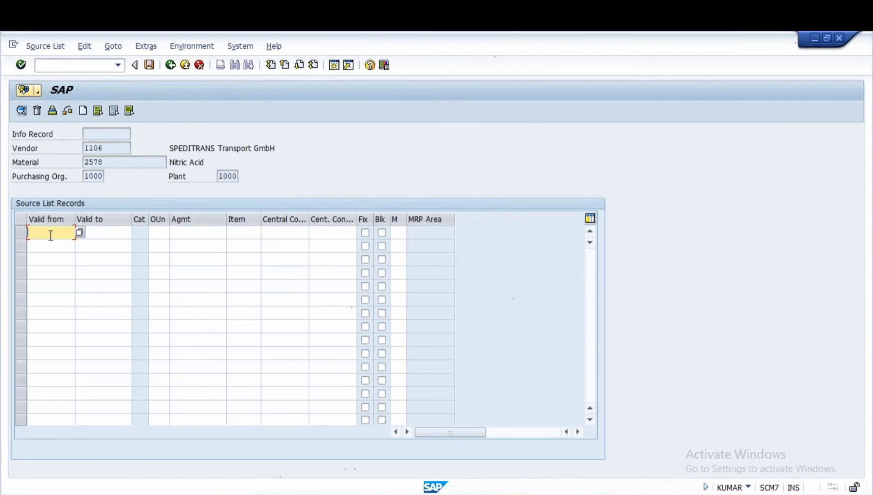
{"action": "left_click", "coordinate": [49, 245]}
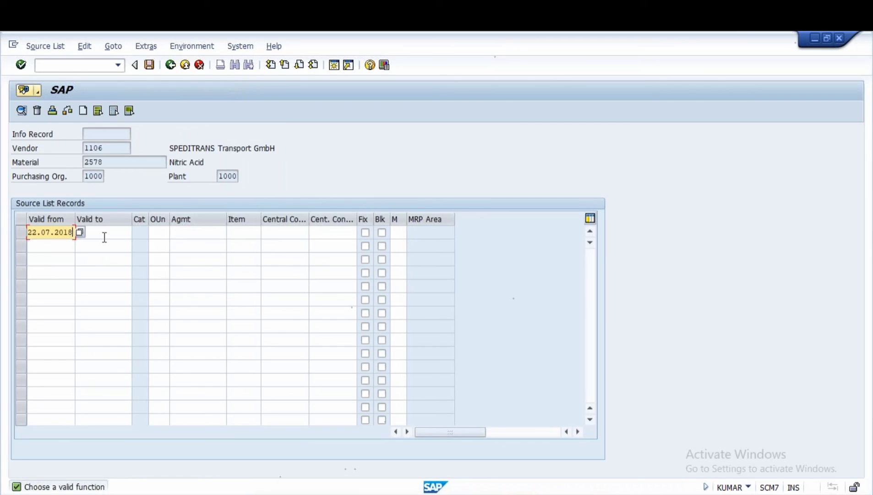
{"action": "double_click", "coordinate": [103, 232]}
{"action": "left_click", "coordinate": [103, 245]}
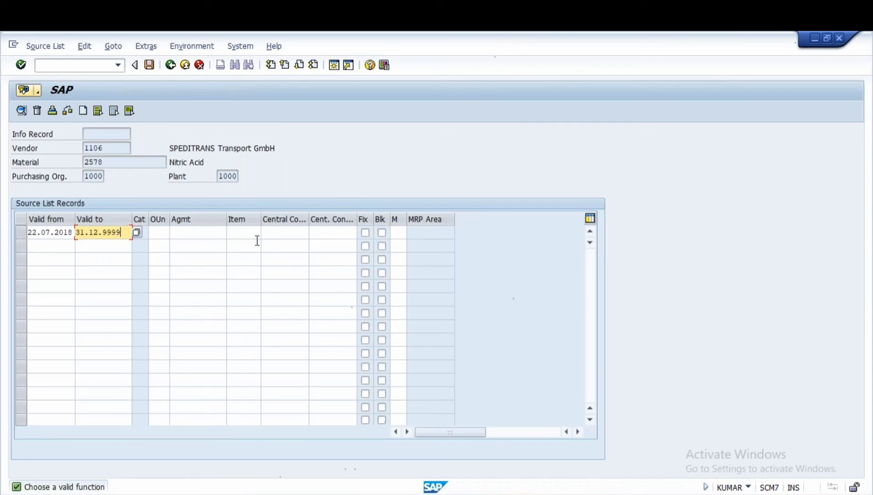
{"action": "key", "text": "Return"}
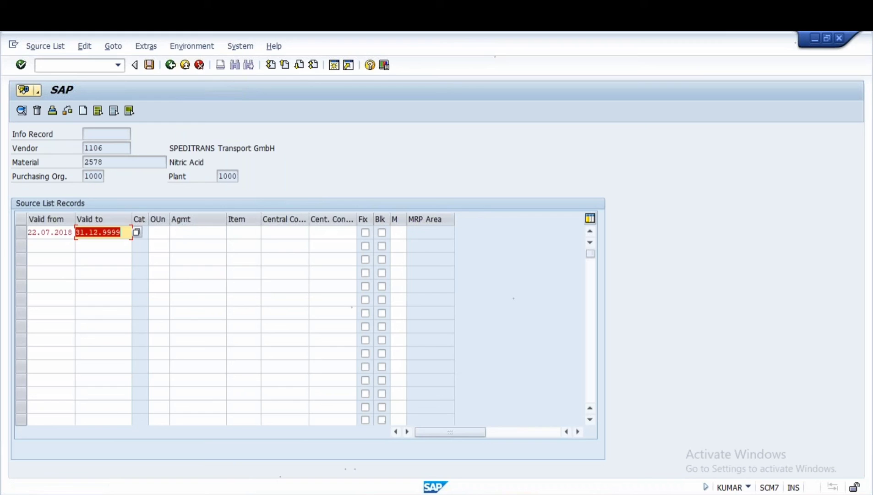
{"action": "left_click", "coordinate": [149, 65]}
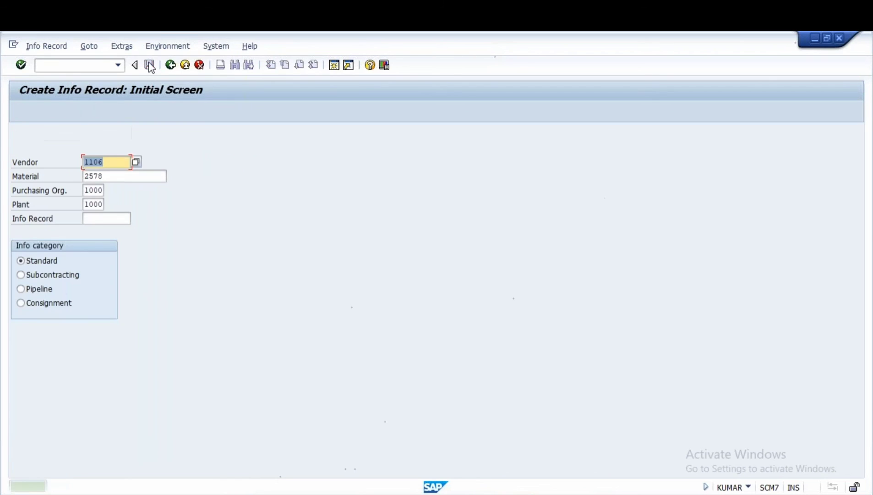
- Review the source list overview for material 2578 in plant 1000, and switch to PowerPoint's Creation of Source List slide
{"action": "left_click", "coordinate": [434, 467]}
{"action": "key", "text": "Return"}
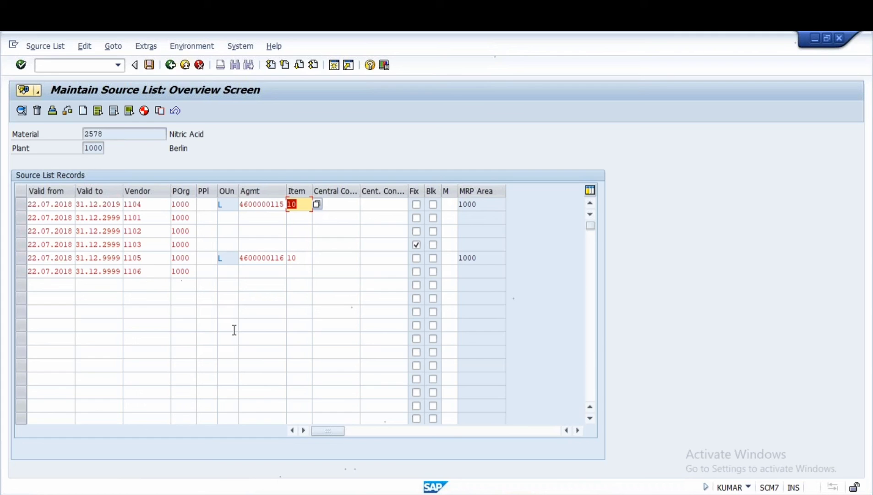
{"action": "mouse_move", "coordinate": [614, 494]}
{"action": "left_click", "coordinate": [623, 462]}
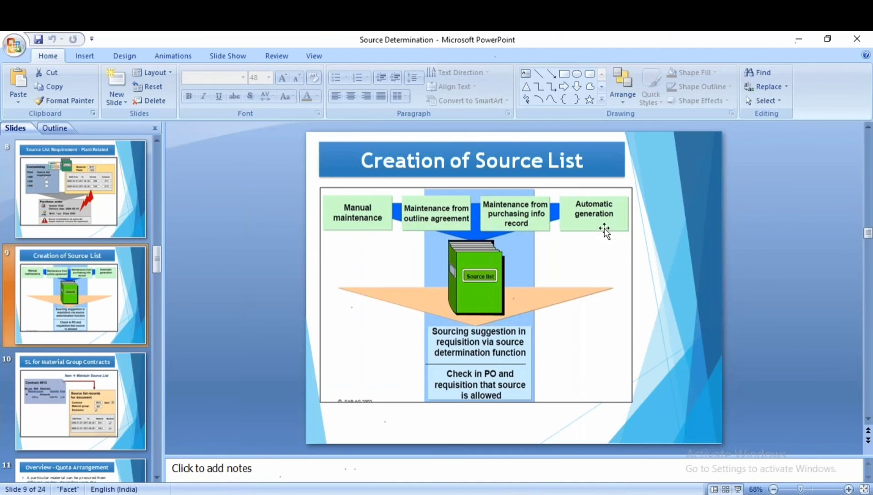
- Switch back to SAP and start ME05 - Generate from the source list's Follow-On Functions under Purchasing Master Data
{"action": "left_click", "coordinate": [595, 494]}
{"action": "left_click", "coordinate": [696, 440]}
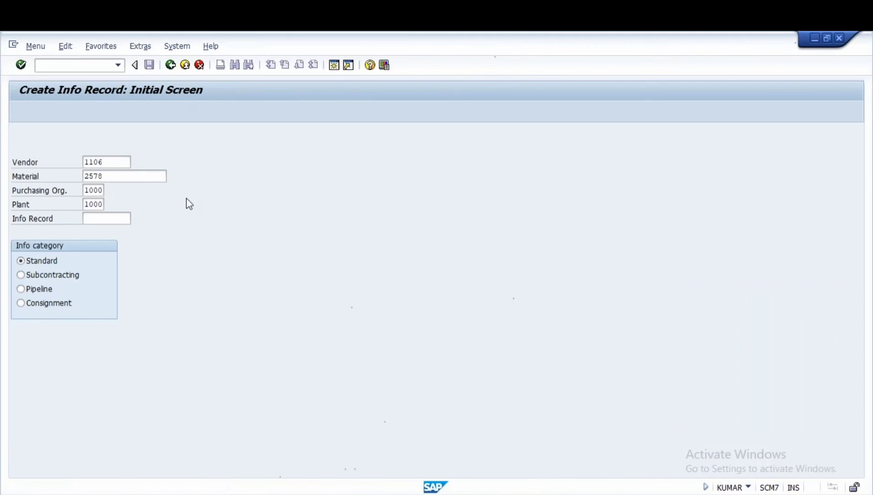
{"action": "left_click", "coordinate": [32, 169]}
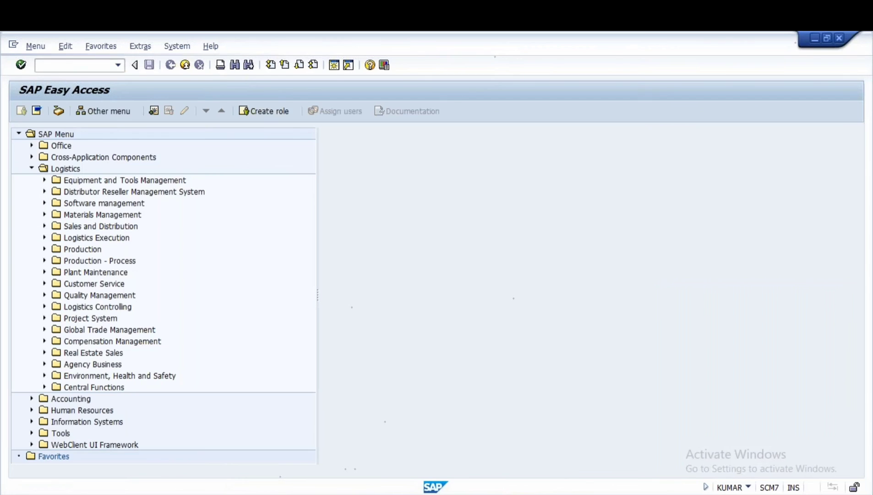
{"action": "left_click", "coordinate": [44, 215]}
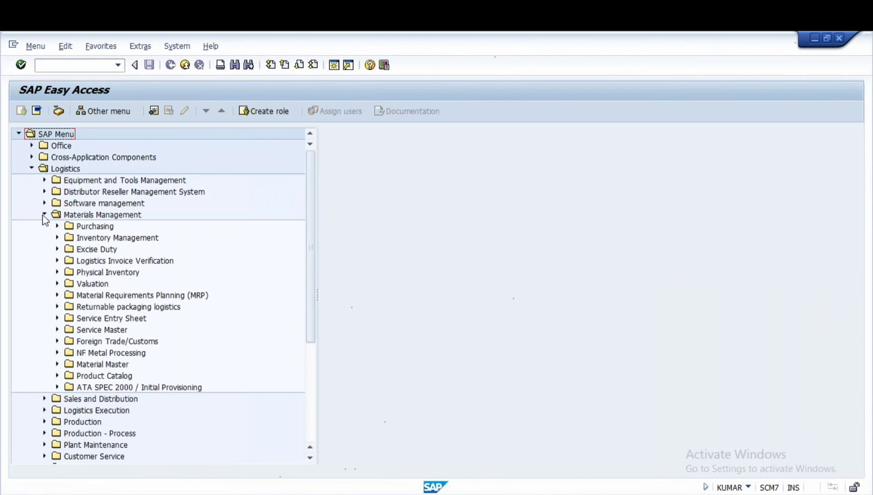
{"action": "left_click", "coordinate": [58, 226]}
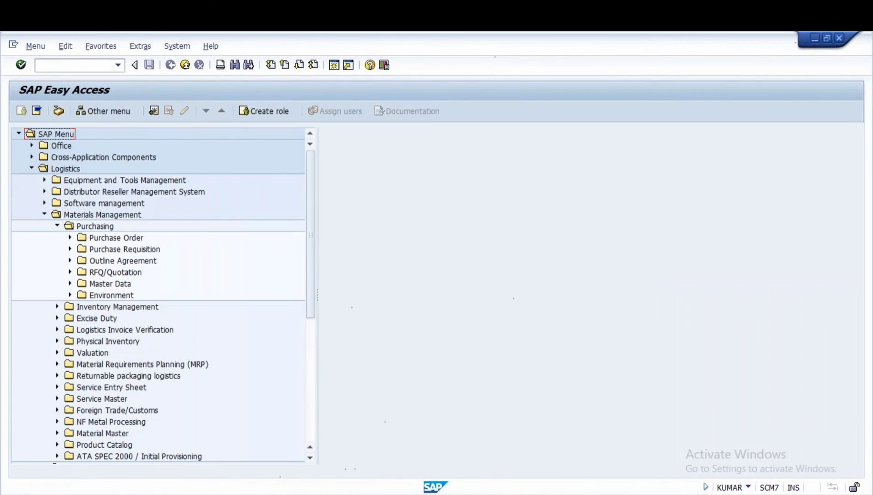
{"action": "left_click", "coordinate": [70, 284]}
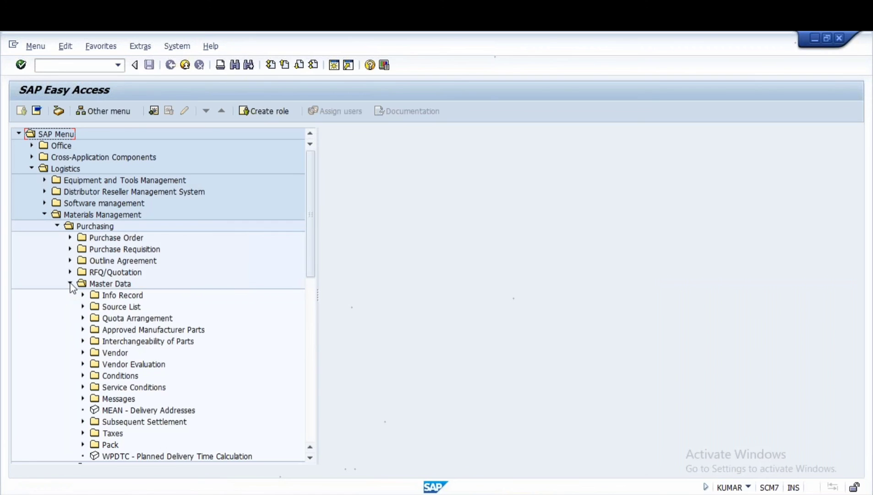
{"action": "scroll", "coordinate": [238, 369], "scroll_direction": "down", "scroll_amount": 3}
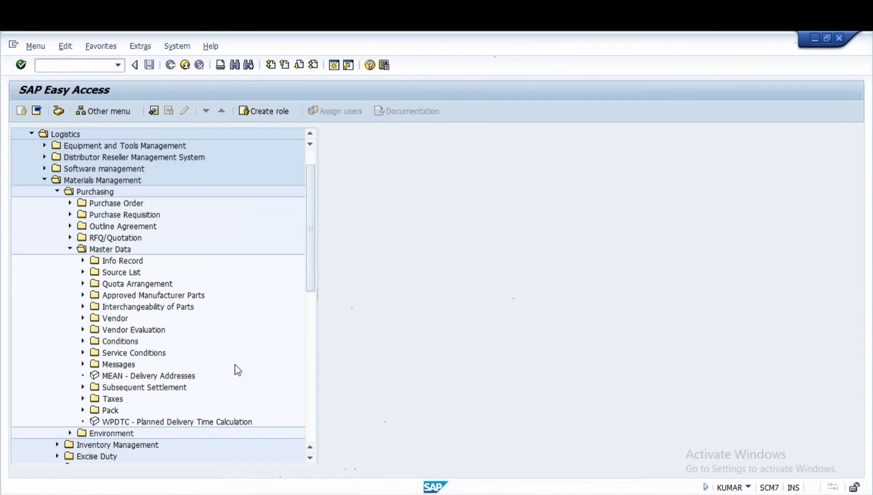
{"action": "left_click", "coordinate": [82, 271]}
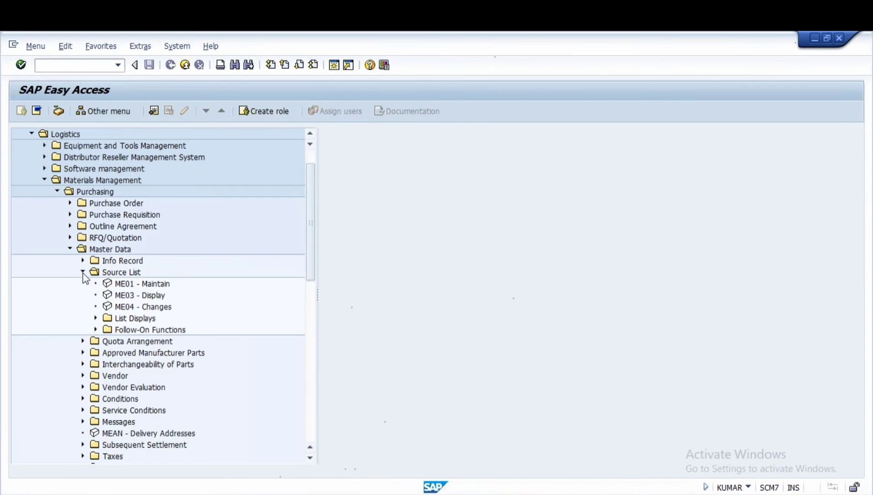
{"action": "left_click", "coordinate": [96, 329]}
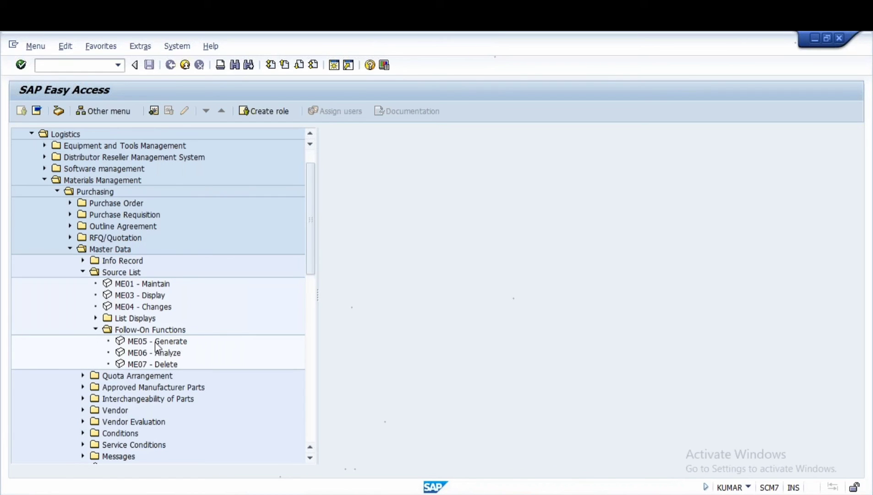
{"action": "double_click", "coordinate": [158, 341]}
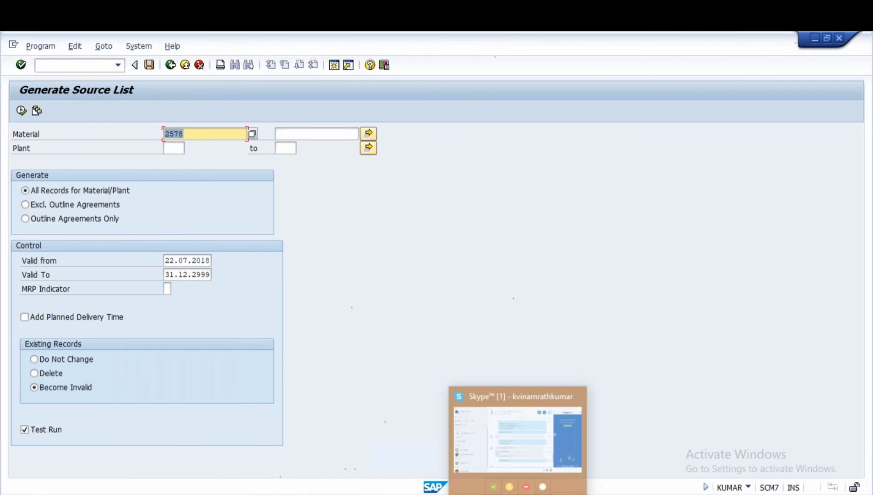
- Look up another material in the Materials List session and enter material 2744 for source list generation
{"action": "left_click", "coordinate": [456, 494]}
{"action": "left_click", "coordinate": [652, 447]}
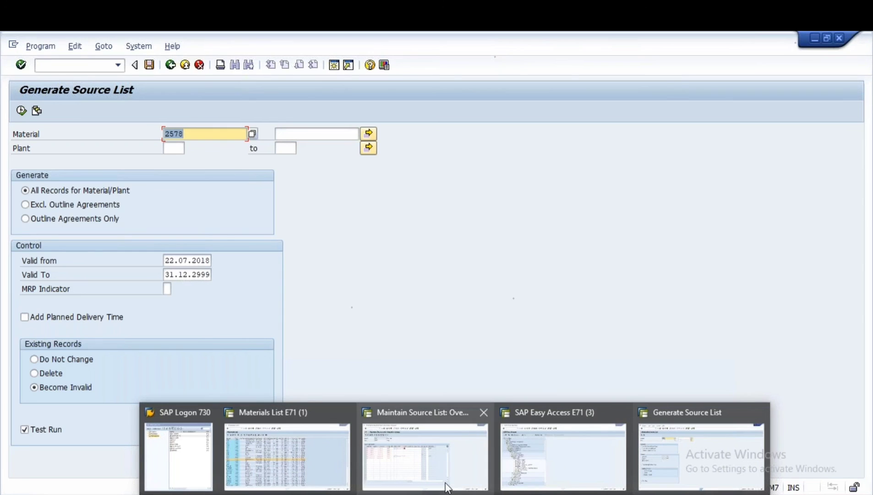
{"action": "mouse_move", "coordinate": [527, 460]}
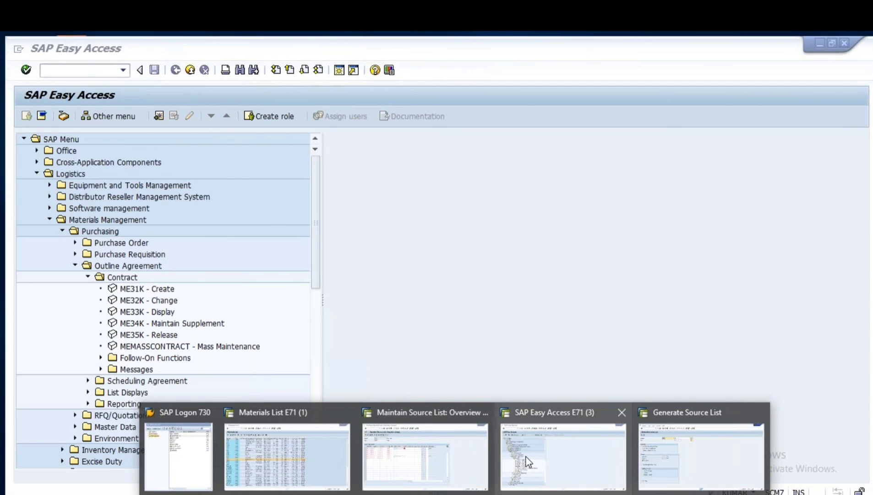
{"action": "left_click", "coordinate": [287, 456]}
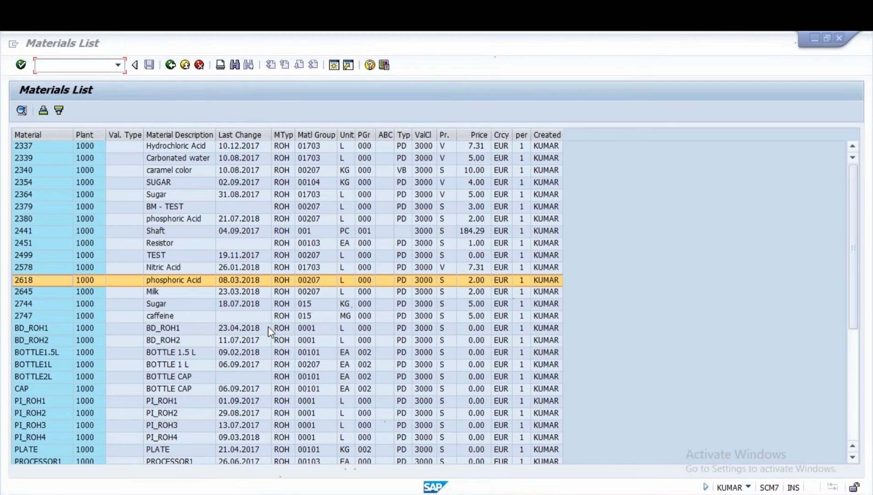
{"action": "key", "text": "alt+Tab"}
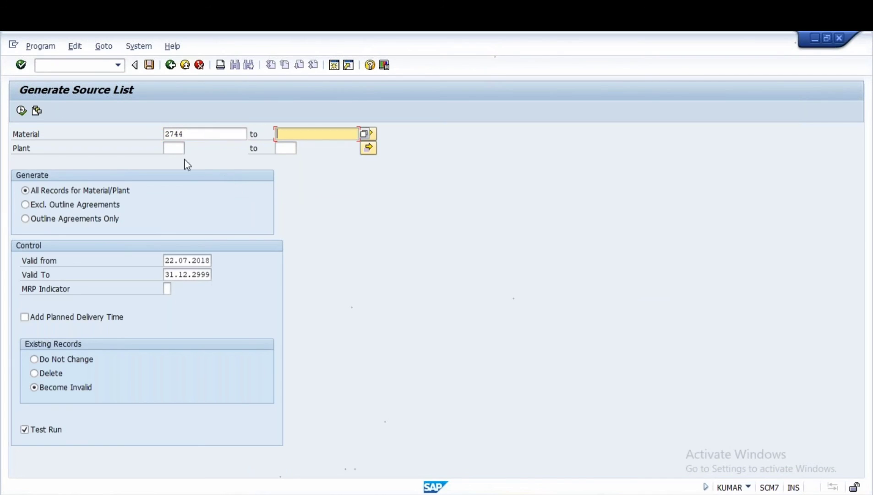
- Try to generate the source list for material 2744 in plant 1000 with Test Run turned off
{"action": "left_click", "coordinate": [173, 146]}
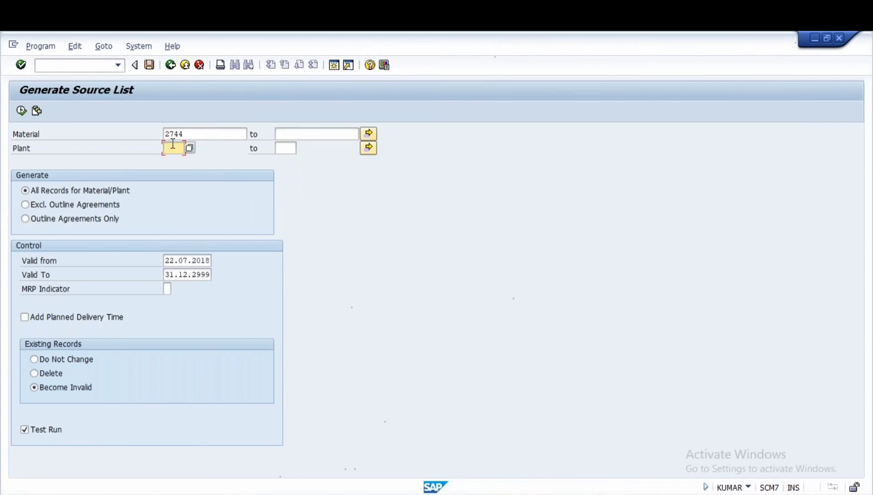
{"action": "type", "text": "1000"}
{"action": "double_click", "coordinate": [23, 430]}
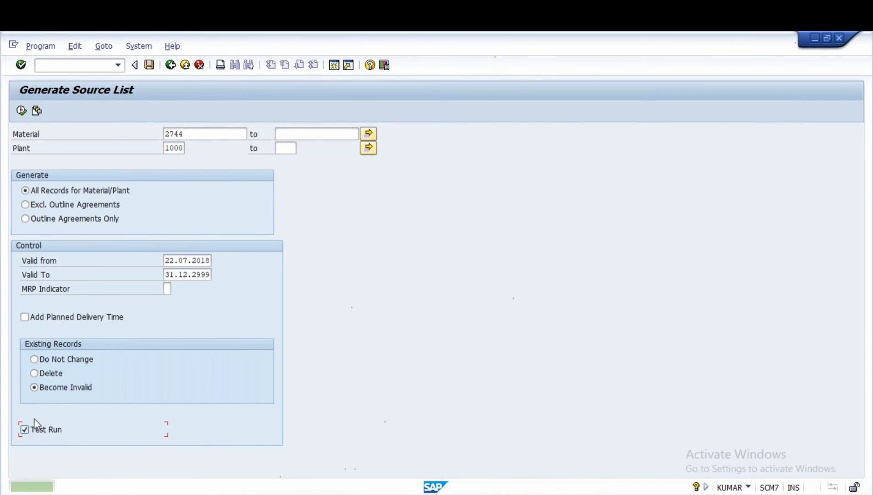
{"action": "left_click", "coordinate": [25, 430]}
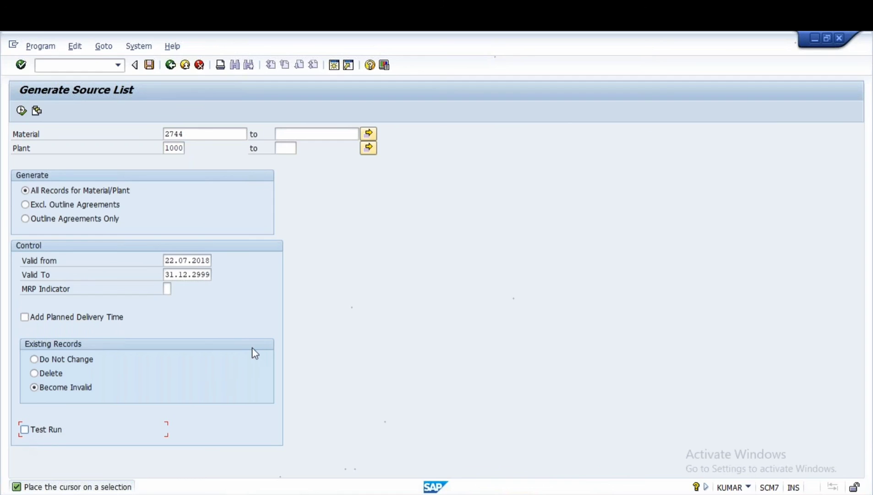
{"action": "left_click", "coordinate": [21, 111]}
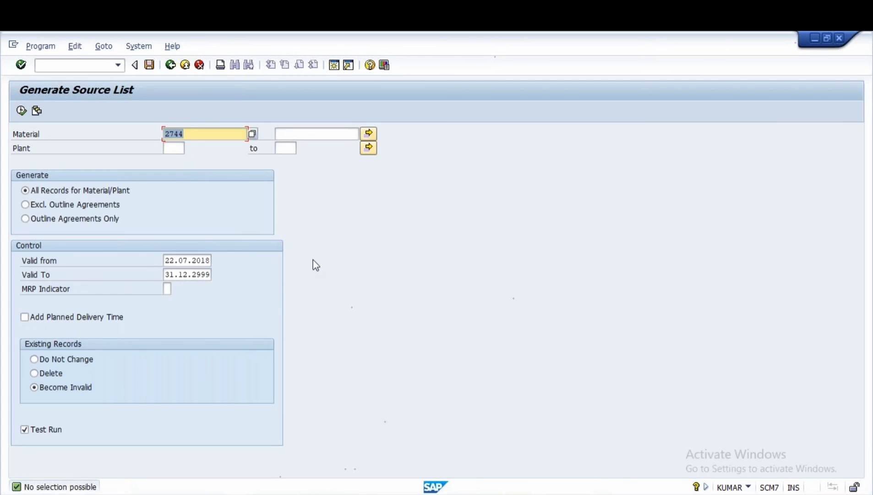
- Check the Materials List for a different material and set the material for source list generation to 2645
{"action": "key", "text": "alt+Tab"}
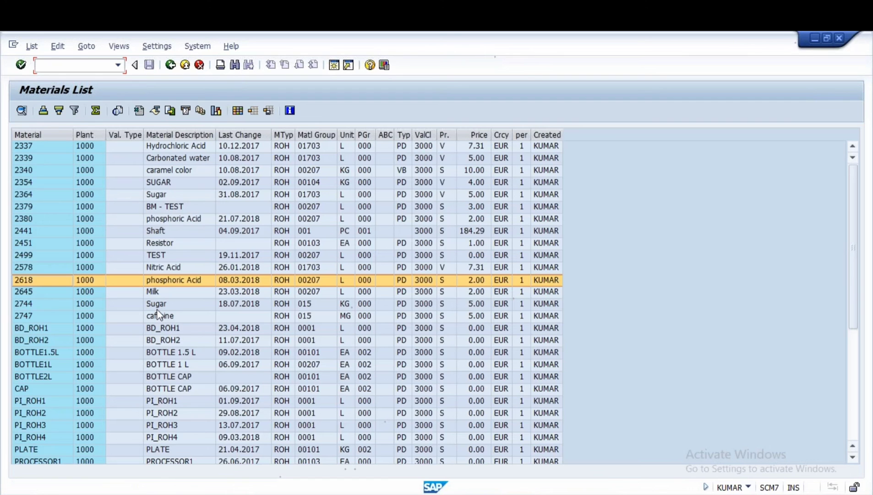
{"action": "key", "text": "alt+Tab"}
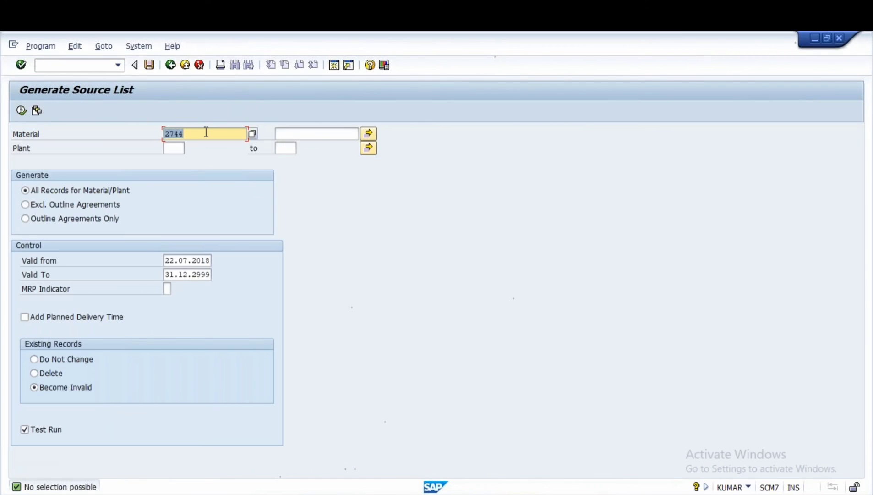
{"action": "type", "text": "2645"}
- Try to generate the source list for material 2645 in plant 1000 with Test Run turned off
{"action": "double_click", "coordinate": [166, 146]}
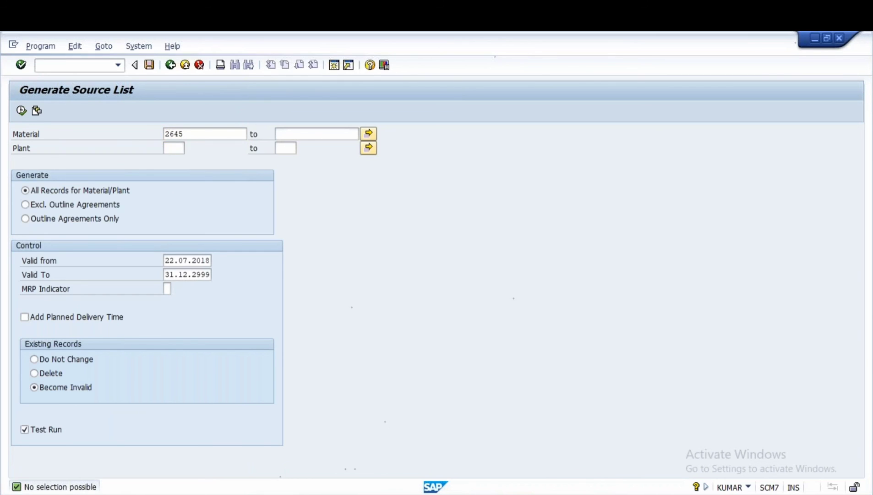
{"action": "left_click", "coordinate": [196, 388]}
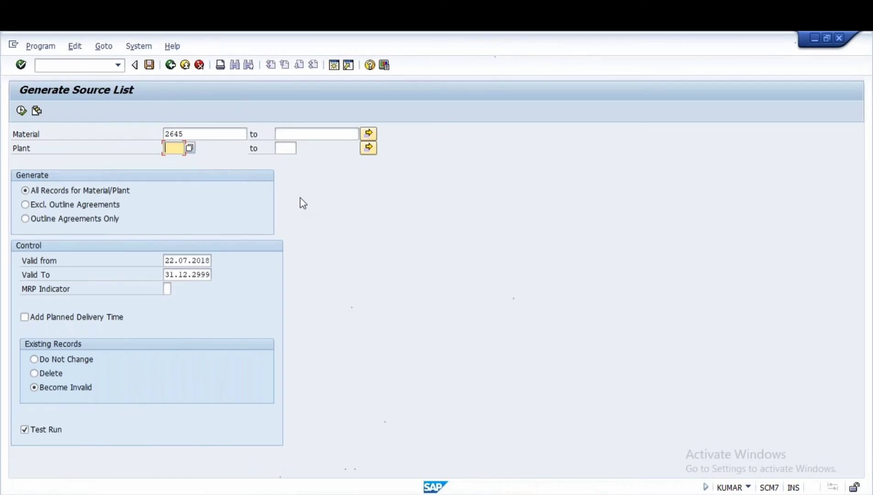
{"action": "type", "text": "1000"}
{"action": "left_click", "coordinate": [24, 430]}
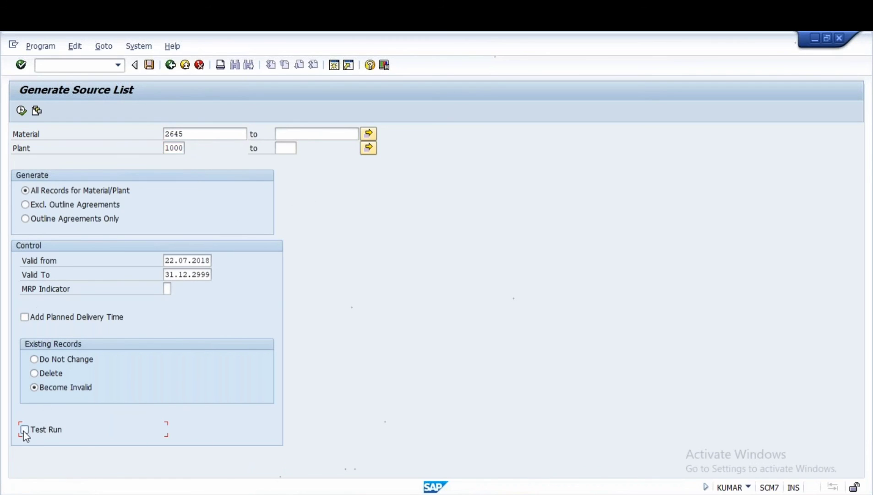
{"action": "left_click", "coordinate": [20, 110]}
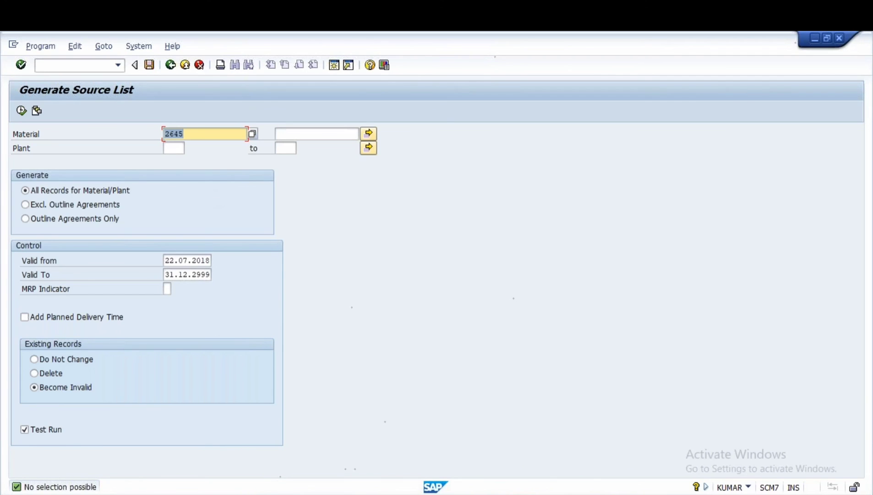
{"action": "left_click", "coordinate": [470, 494]}
{"action": "left_click", "coordinate": [667, 444]}
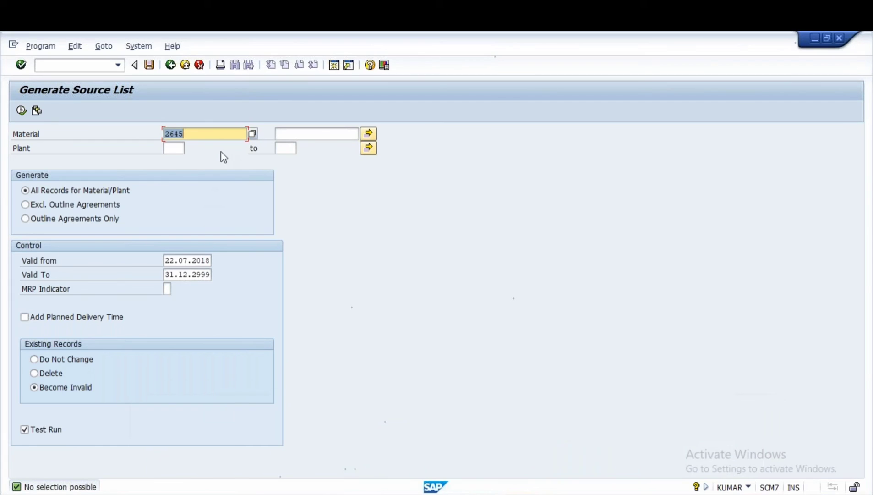
{"action": "double_click", "coordinate": [182, 134]}
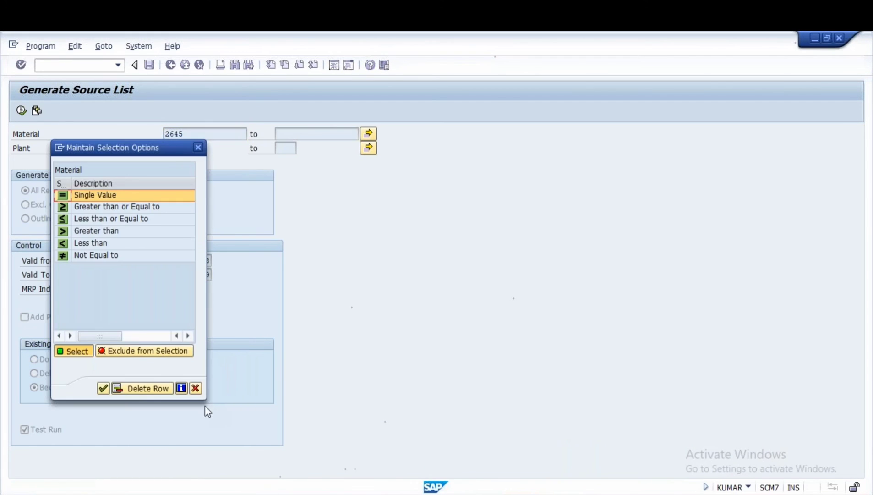
{"action": "left_click", "coordinate": [195, 389]}
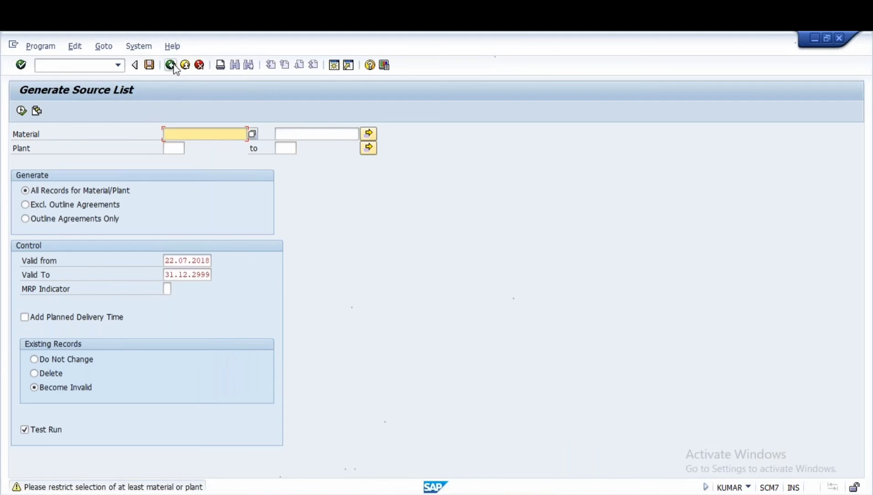
- Leave source list generation and start creating a purchasing info record with transaction ME11
{"action": "left_click", "coordinate": [171, 64]}
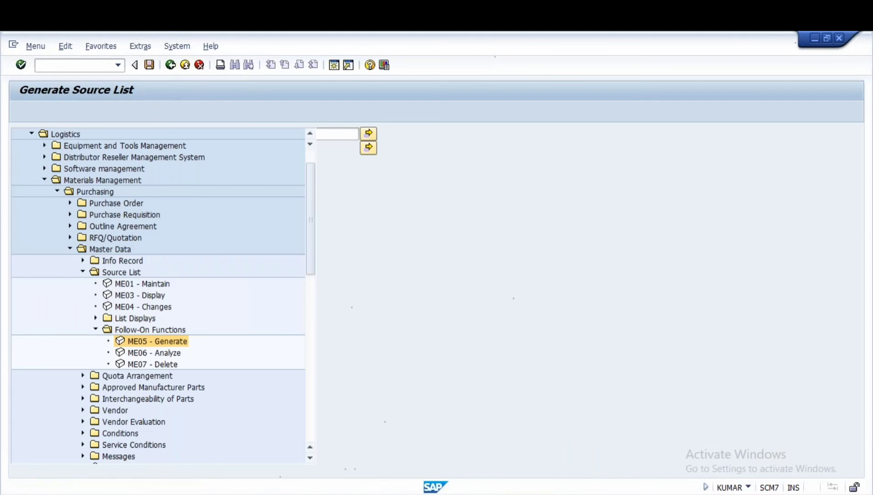
{"action": "left_click", "coordinate": [82, 66]}
{"action": "type", "text": "me11"}
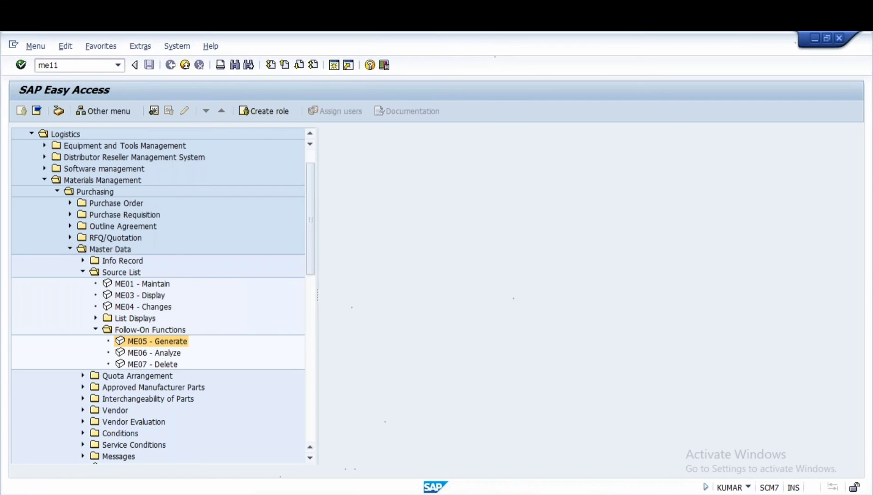
{"action": "key", "text": "Return"}
- Check the Materials List and the vendor notes in Notepad for the info record's material and vendor, returning to info record creation
{"action": "key", "text": "alt+Tab"}
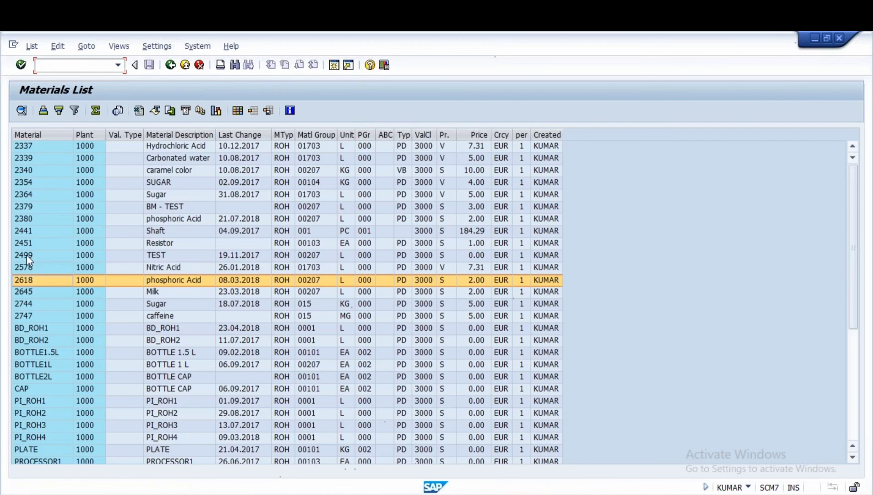
{"action": "left_click", "coordinate": [550, 494]}
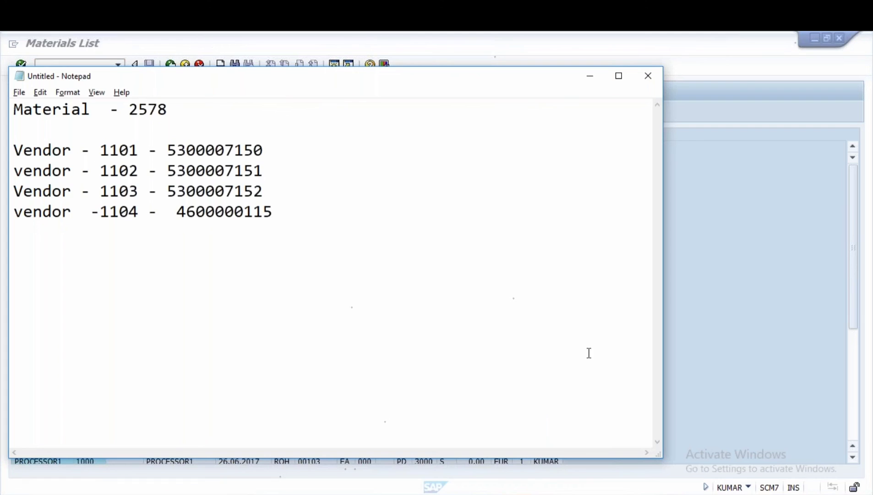
{"action": "key", "text": "alt+Tab"}
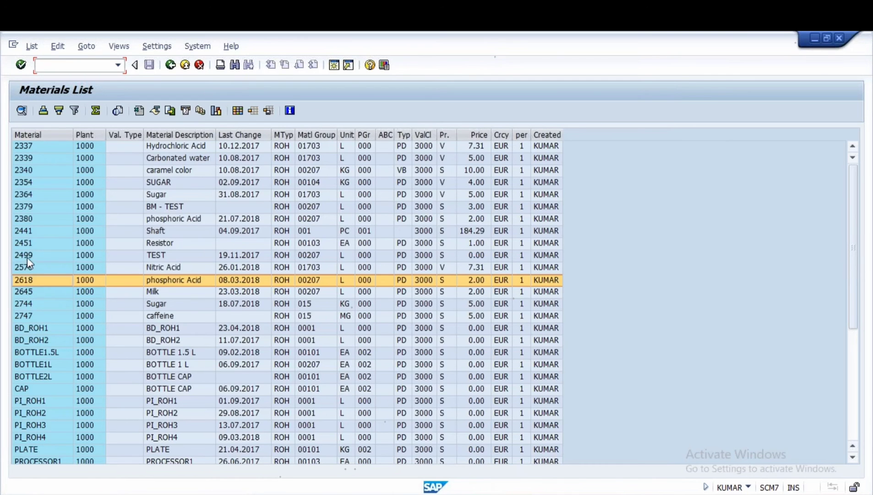
{"action": "key", "text": "alt+Tab"}
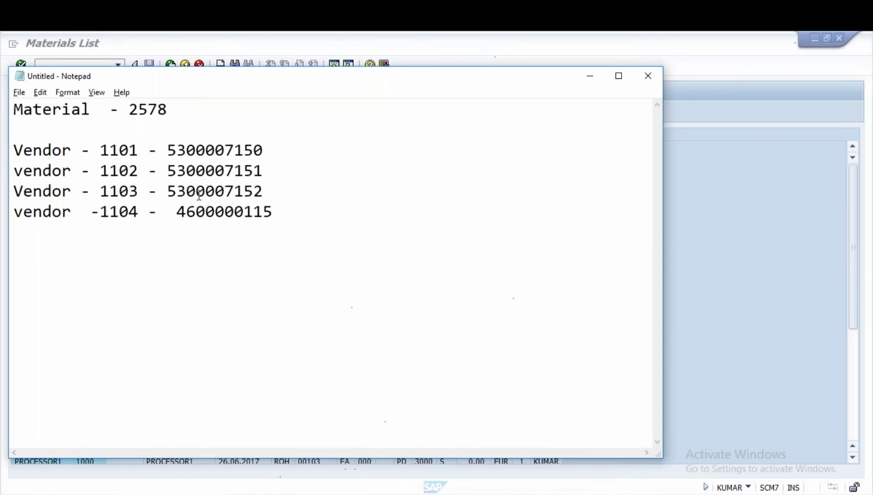
{"action": "key", "text": "alt+Tab"}
{"action": "key", "text": "Tab"}
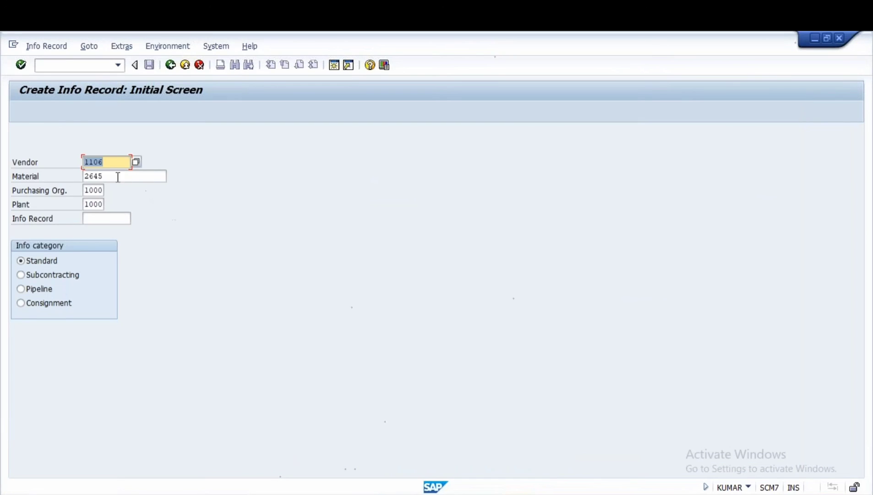
- Start a standard info record for vendor 1101 and material 2618 in purchasing organization 1000 and plant 1000
{"action": "left_click", "coordinate": [118, 177]}
{"action": "key", "text": "BackSpace"}
{"action": "key", "text": "BackSpace"}
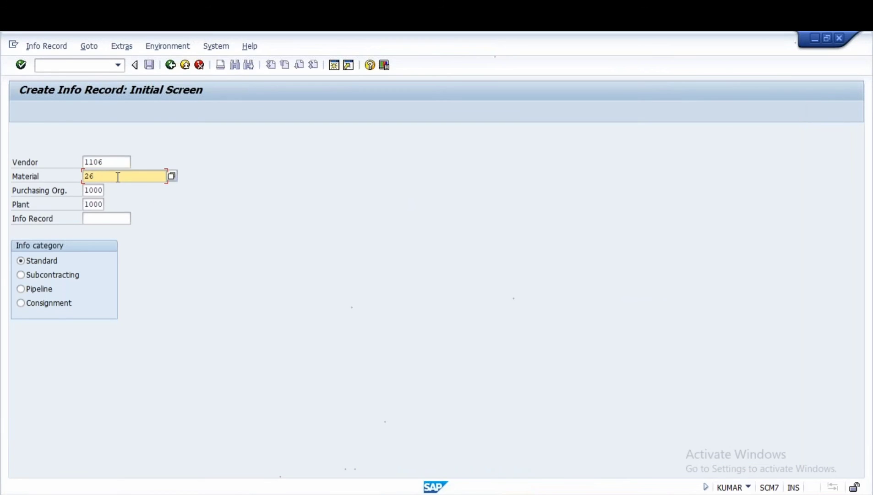
{"action": "type", "text": "18"}
{"action": "key", "text": "shift+Tab"}
{"action": "key", "text": "BackSpace"}
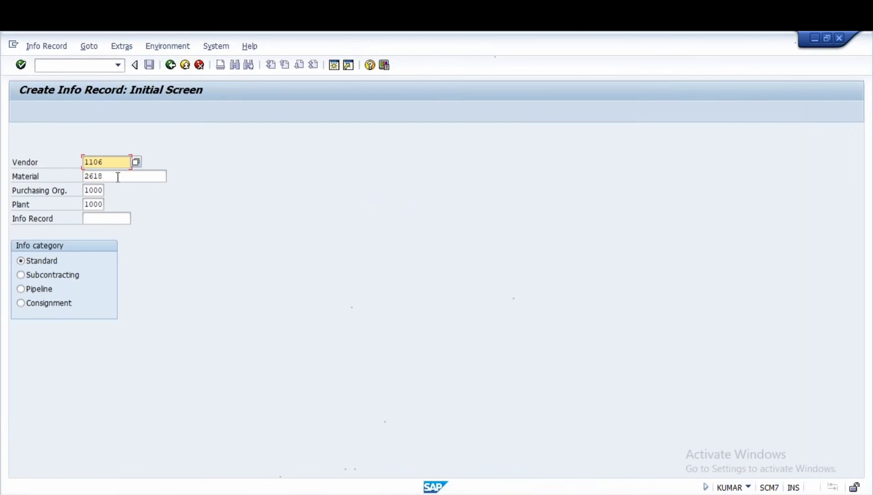
{"action": "type", "text": "1"}
{"action": "key", "text": "Return"}
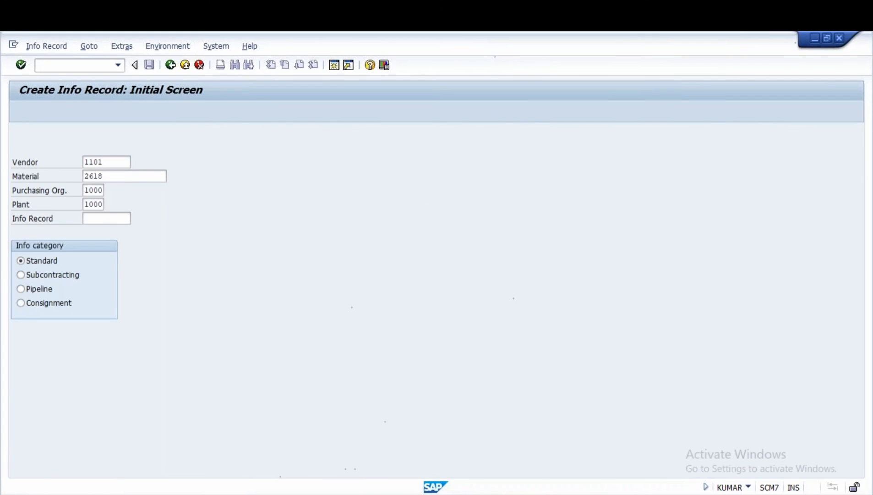
- Set the purchasing organization data to net price 10 EUR and standard quantity 1 L and save the info record
{"action": "left_click", "coordinate": [52, 110]}
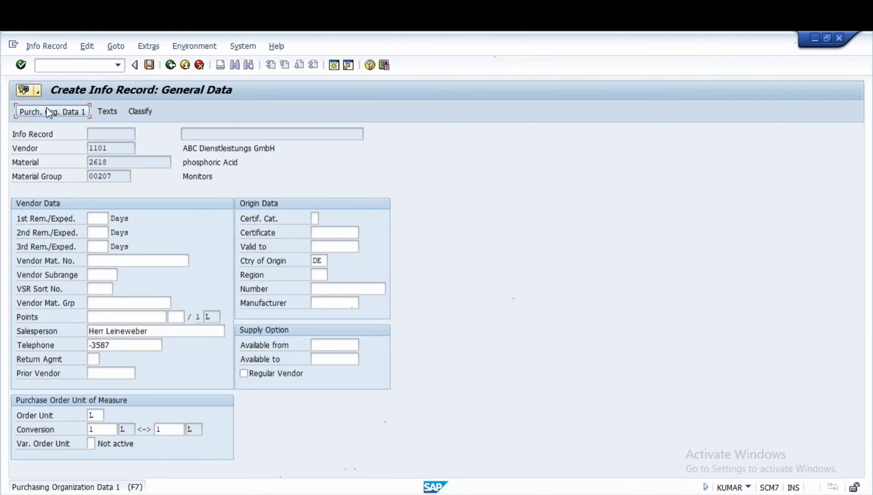
{"action": "left_click", "coordinate": [146, 387]}
{"action": "type", "text": "10"}
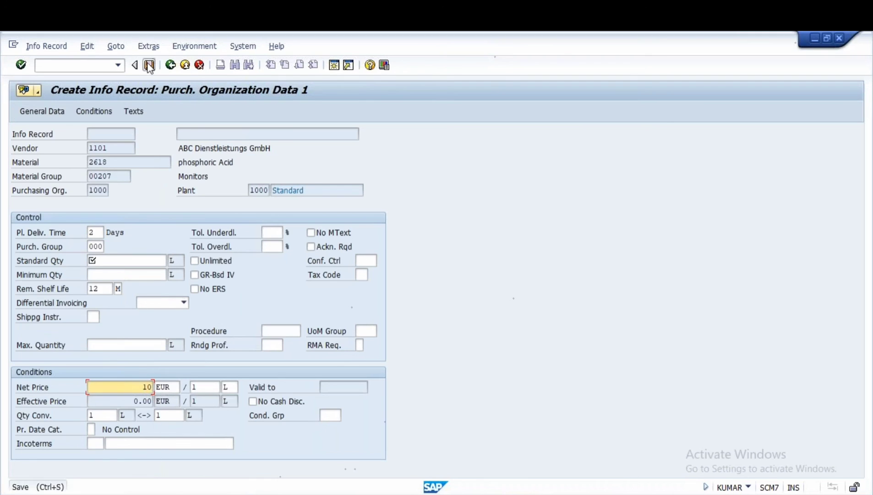
{"action": "key", "text": "Return"}
{"action": "type", "text": "1"}
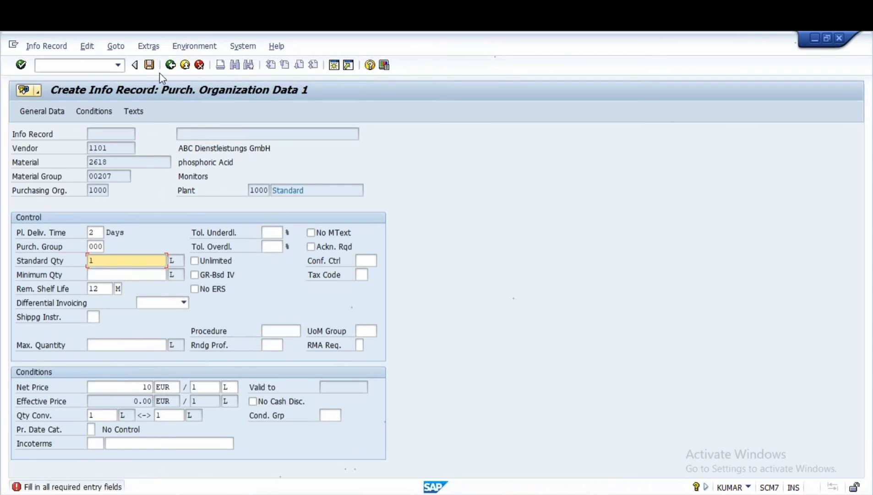
{"action": "left_click", "coordinate": [149, 64]}
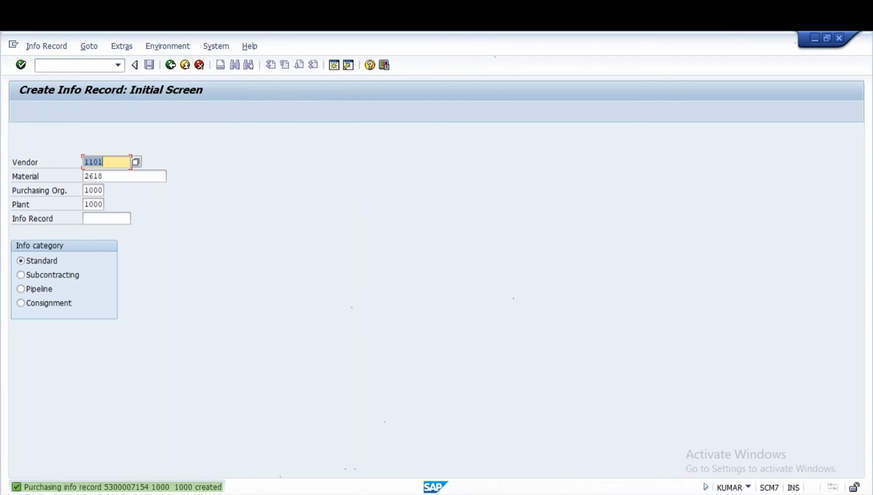
- Create and save an info record for vendor 1102 and material 2618 with net price 12 EUR and standard quantity 1 L
{"action": "key", "text": "BackSpace"}
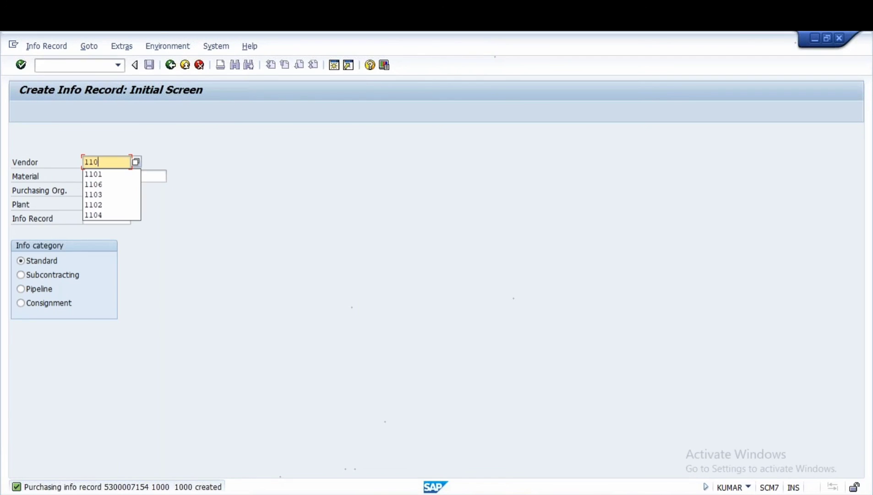
{"action": "key", "text": "Return"}
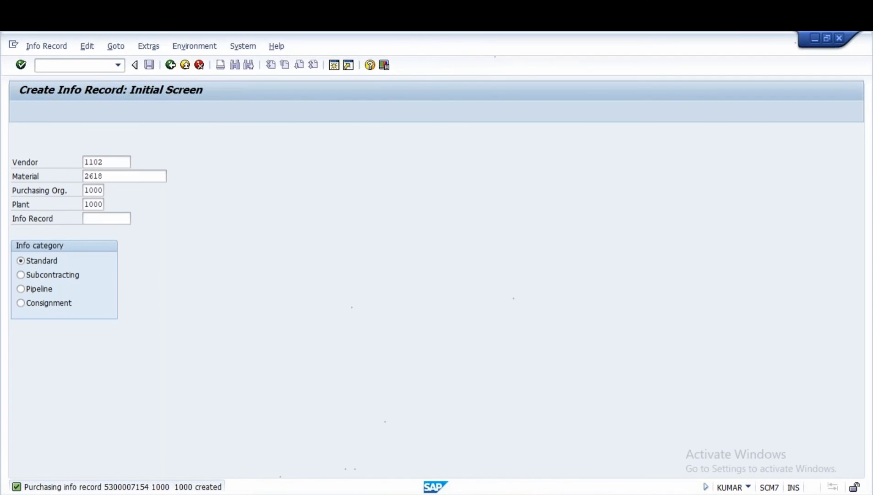
{"action": "left_click", "coordinate": [48, 111]}
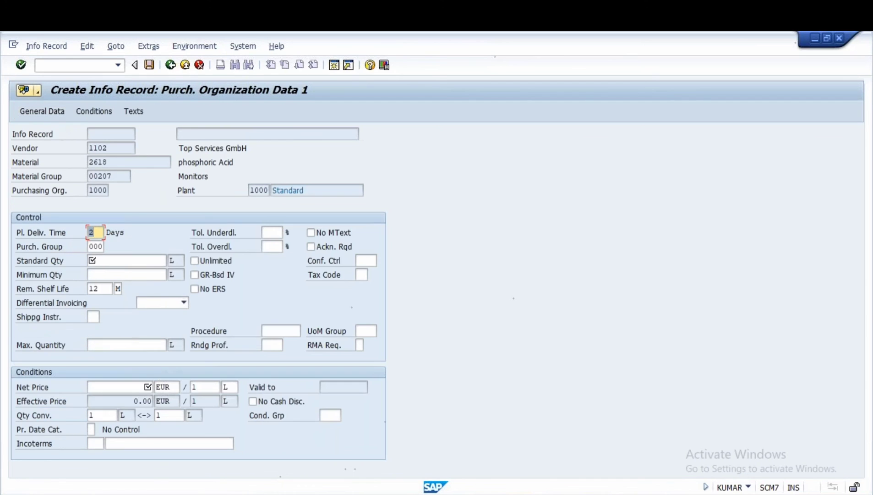
{"action": "left_click", "coordinate": [142, 386]}
{"action": "type", "text": "12"}
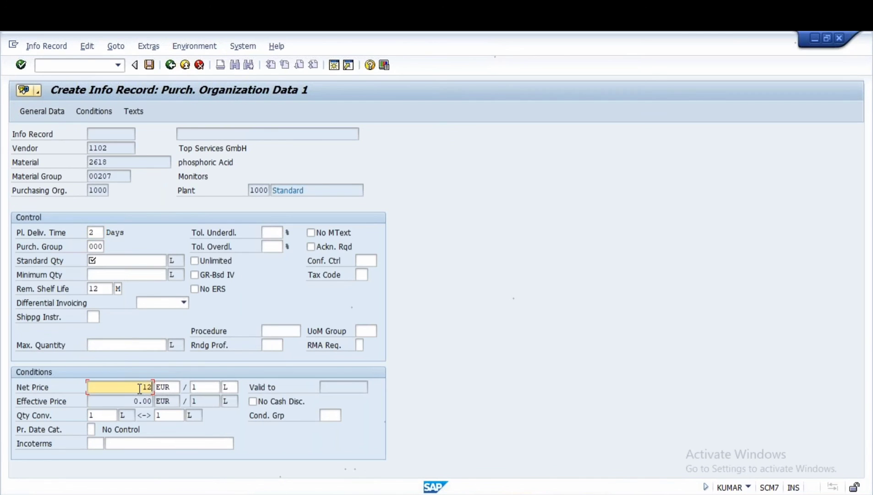
{"action": "left_click", "coordinate": [119, 260]}
{"action": "type", "text": "1"}
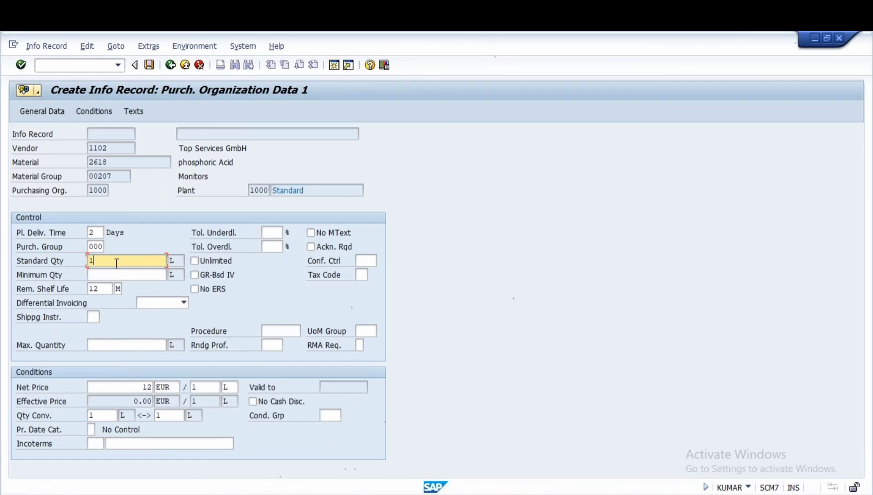
{"action": "left_click", "coordinate": [149, 65]}
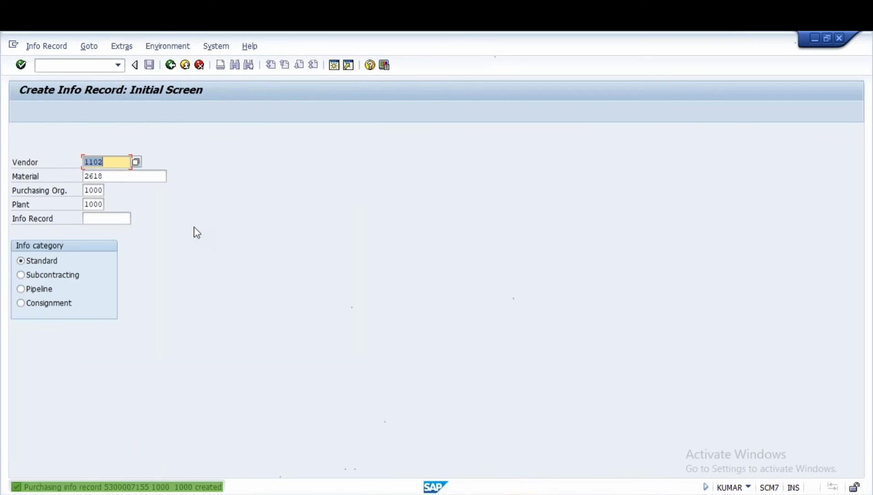
- Generate the source list with ME05 for material 2618 in plant 1000 with Test Run turned off
{"action": "left_click", "coordinate": [170, 65]}
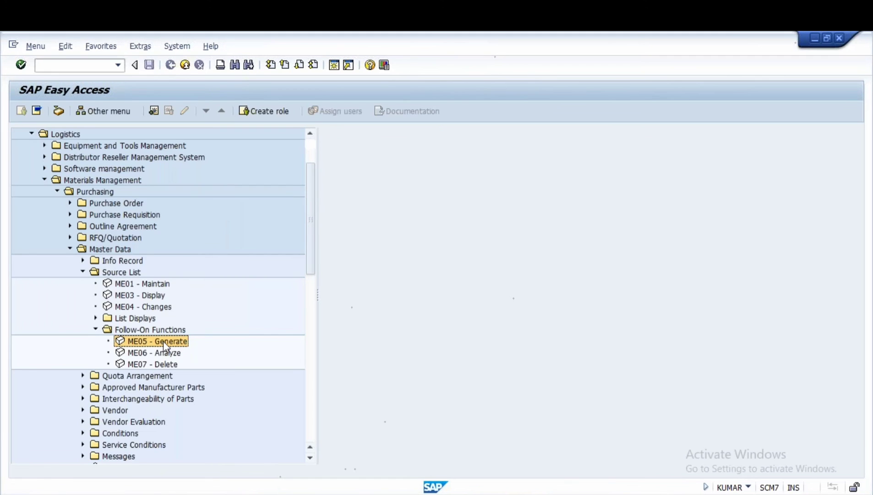
{"action": "double_click", "coordinate": [163, 341]}
{"action": "left_click", "coordinate": [174, 148]}
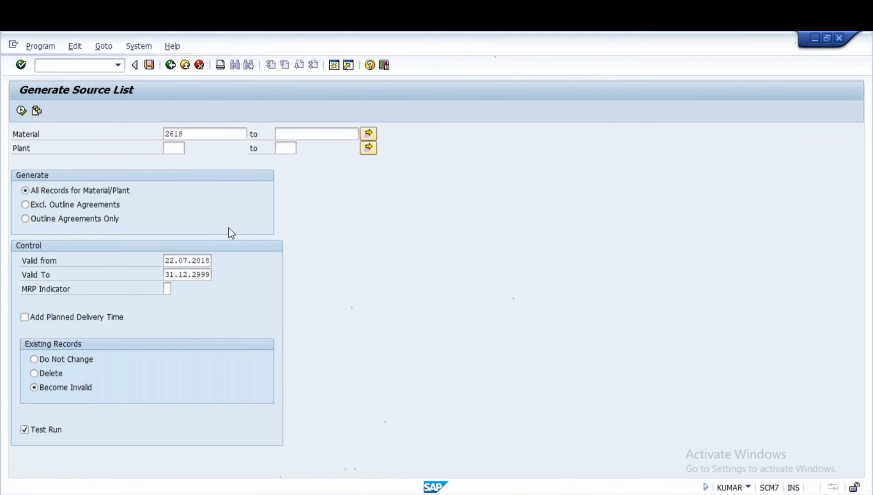
{"action": "left_click", "coordinate": [195, 389]}
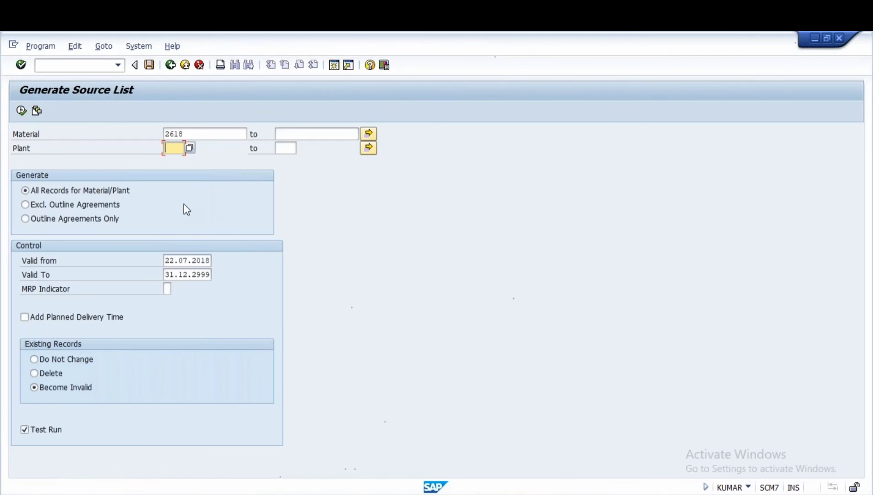
{"action": "type", "text": "1000"}
{"action": "left_click", "coordinate": [27, 430]}
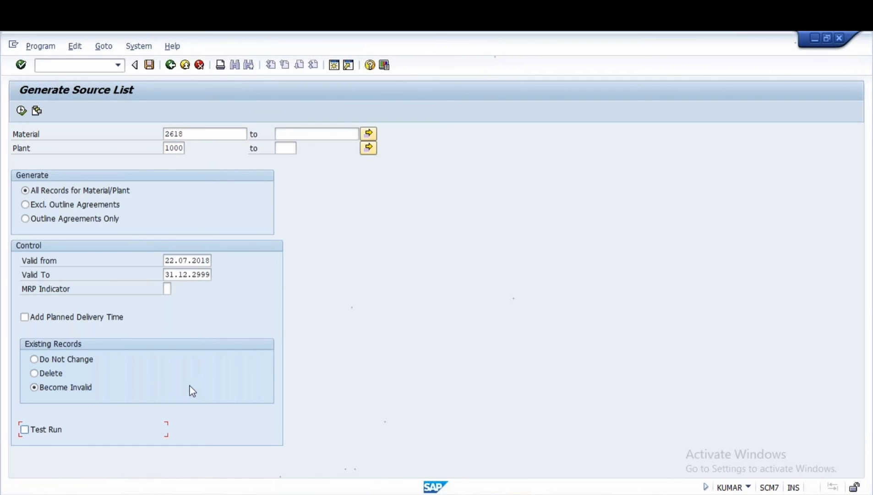
{"action": "left_click", "coordinate": [21, 110]}
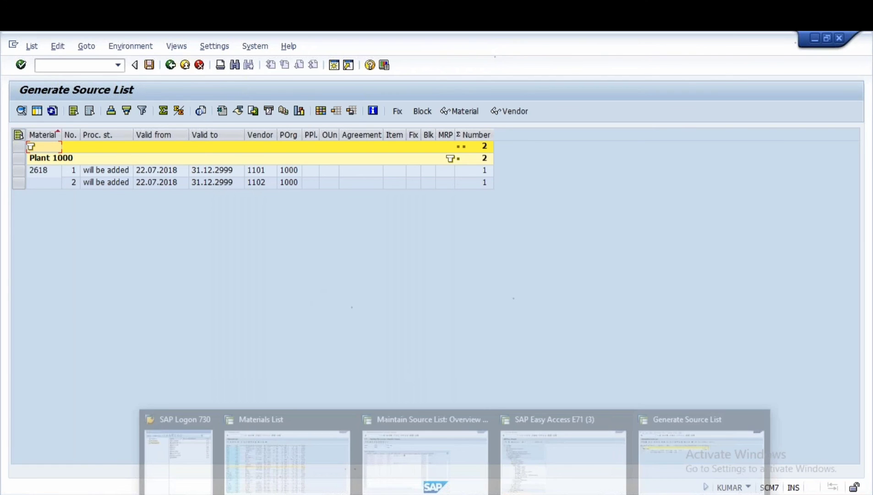
- View the source list of material 2618 in plant 1000 with ME01 in another session and leave its overview
{"action": "mouse_move", "coordinate": [440, 488]}
{"action": "left_click", "coordinate": [551, 452]}
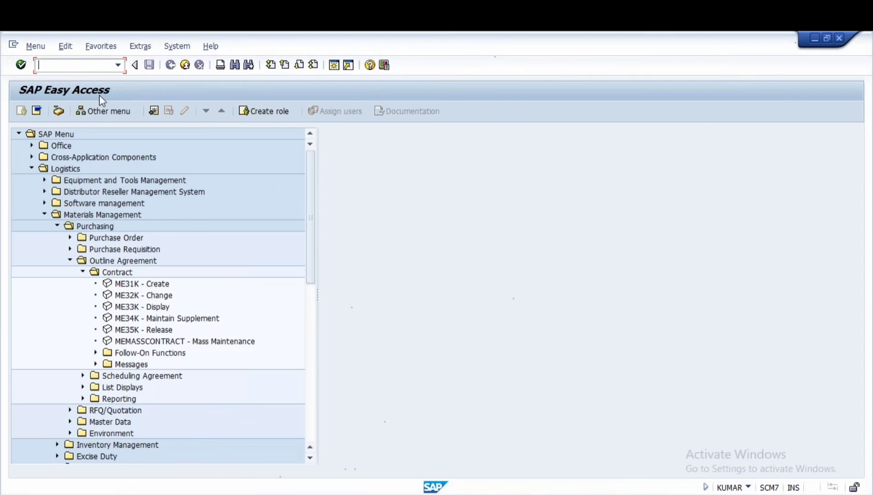
{"action": "left_click", "coordinate": [72, 66]}
{"action": "type", "text": "me01"}
{"action": "key", "text": "Return"}
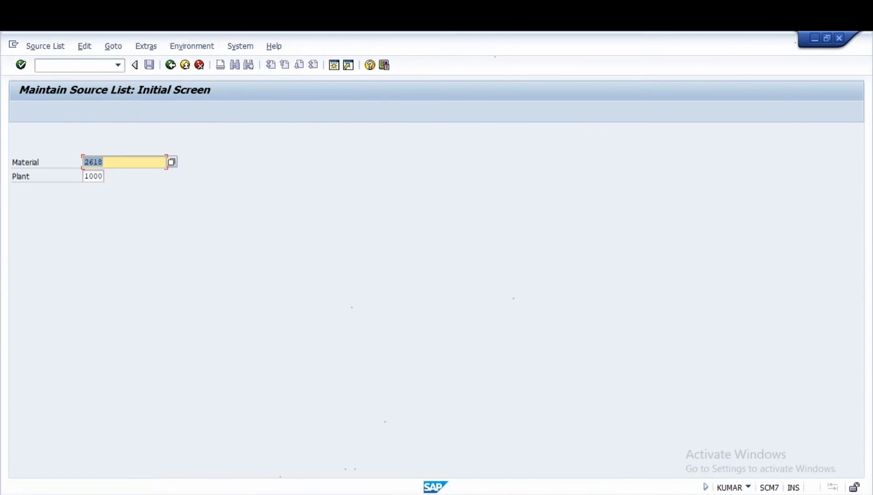
{"action": "key", "text": "Return"}
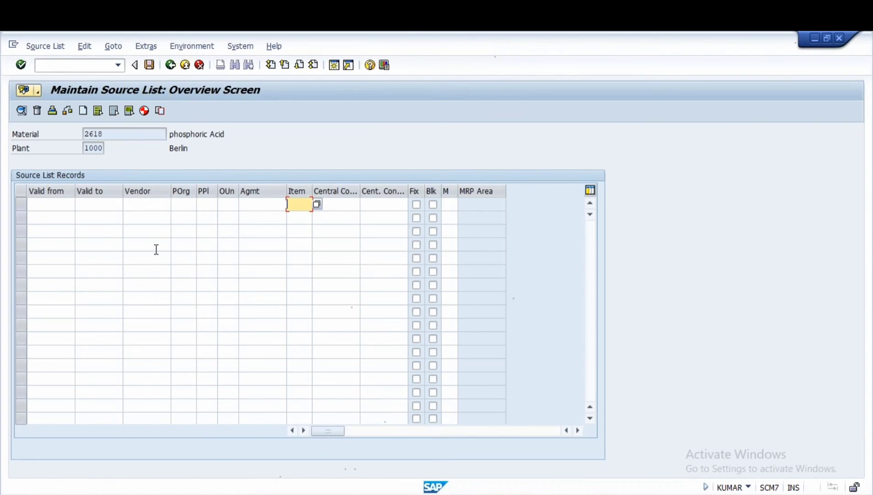
{"action": "left_click", "coordinate": [171, 64]}
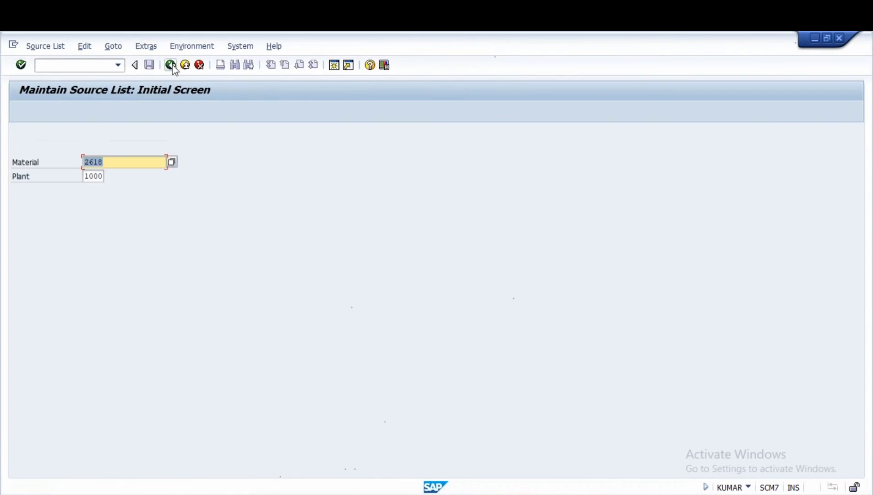
- Switch back to the Generate Source List session and return from its result list to the selection criteria
{"action": "mouse_move", "coordinate": [485, 477]}
{"action": "left_click", "coordinate": [702, 447]}
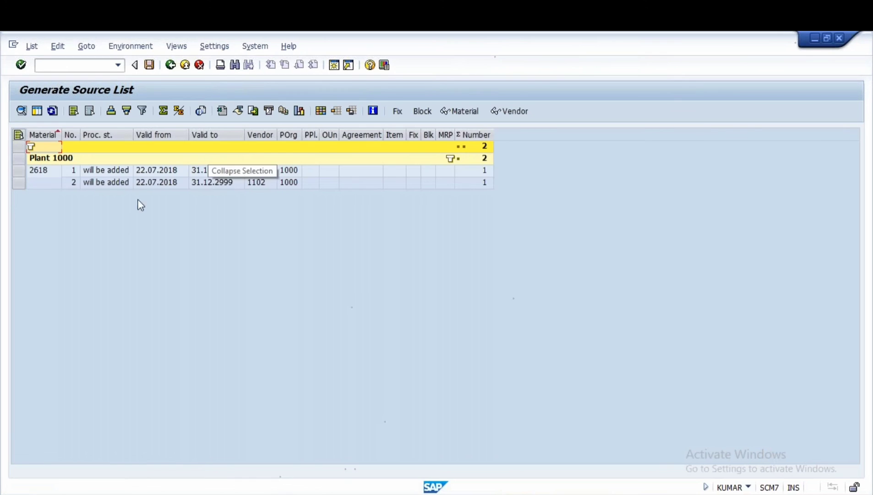
{"action": "left_click", "coordinate": [170, 65]}
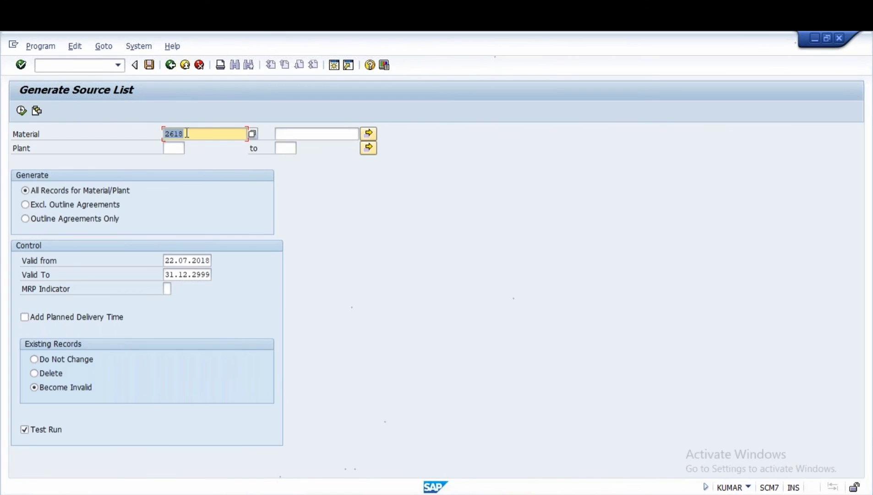
- Examine the multiple selection options for the material and close them without entering further values
{"action": "left_click", "coordinate": [369, 134]}
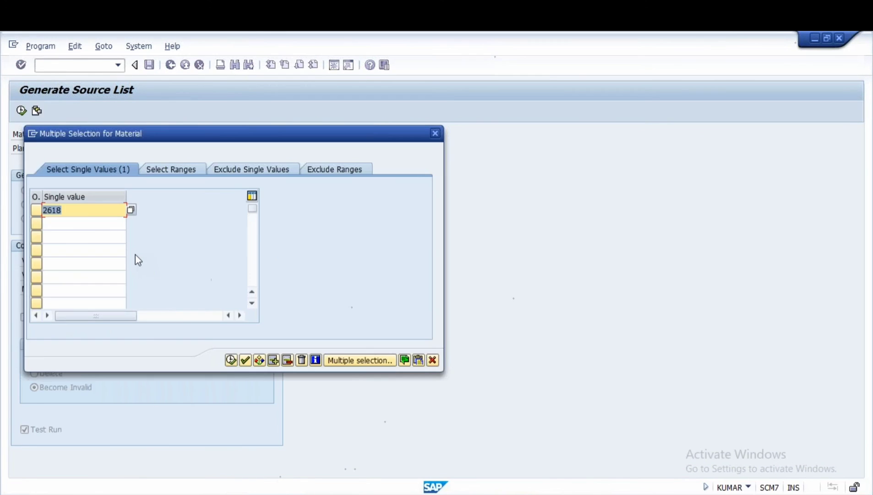
{"action": "left_click", "coordinate": [433, 360]}
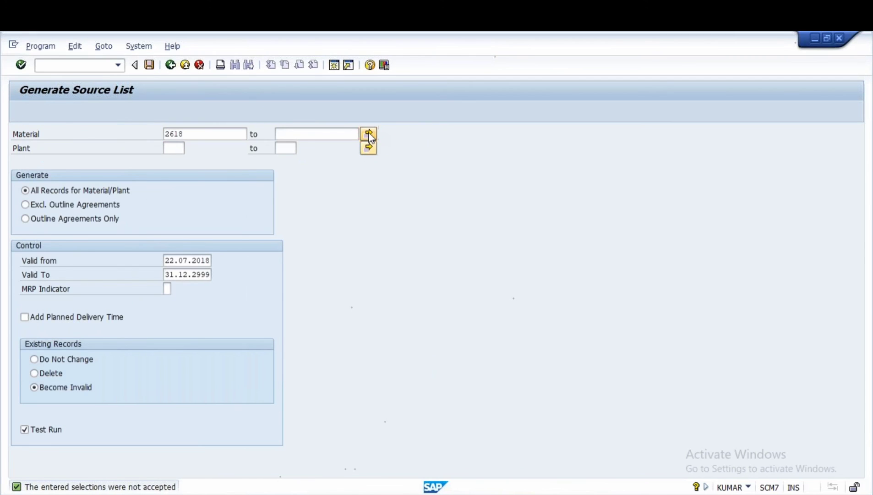
{"action": "left_click", "coordinate": [368, 133]}
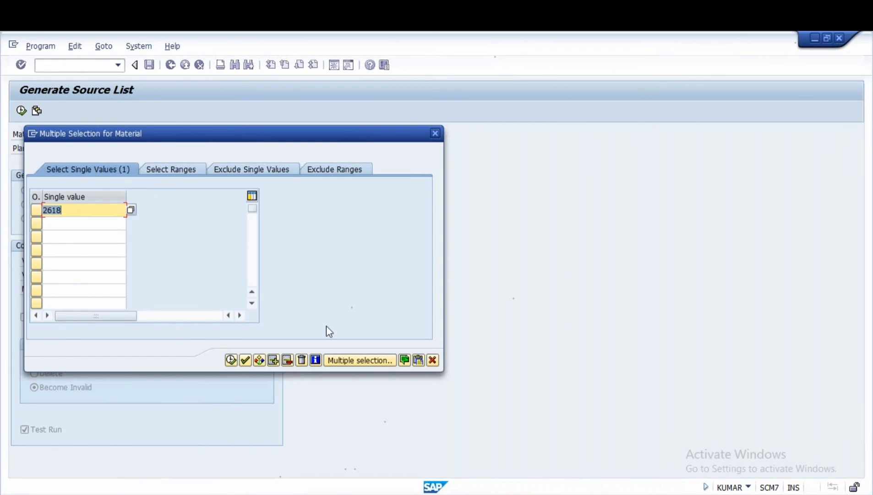
{"action": "left_click", "coordinate": [433, 360]}
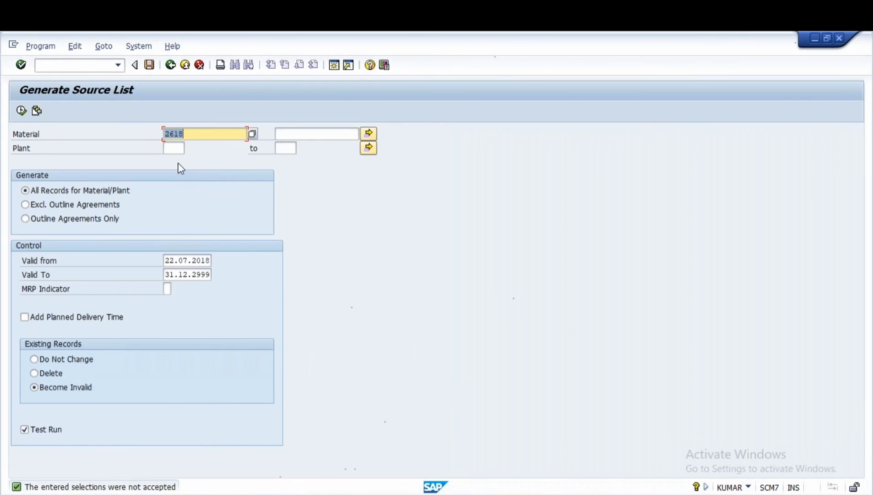
- Generate source list records for material 2618 in plant 1000 with Test Run turned off, and save all proposed records
{"action": "double_click", "coordinate": [174, 147]}
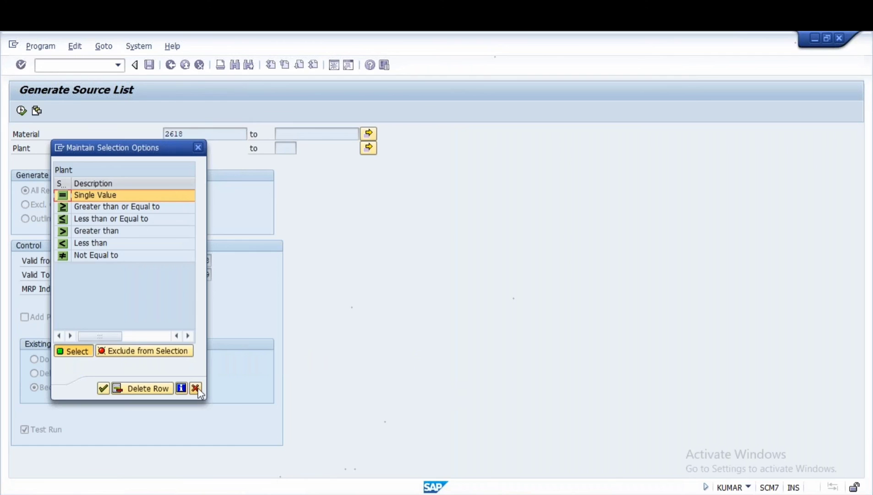
{"action": "left_click", "coordinate": [196, 388]}
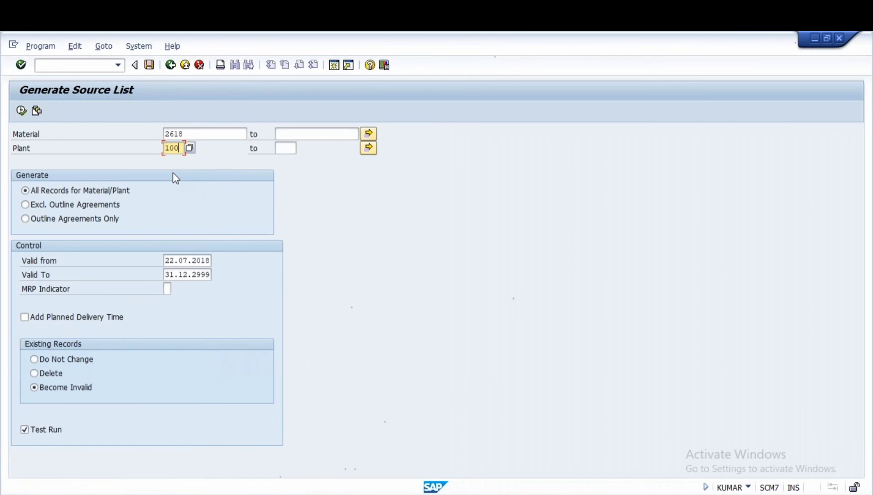
{"action": "left_click", "coordinate": [38, 429]}
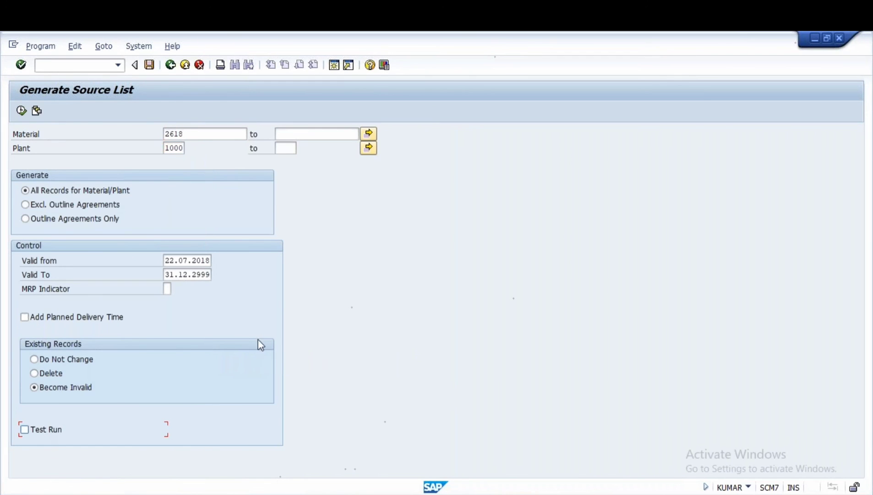
{"action": "left_click", "coordinate": [21, 110]}
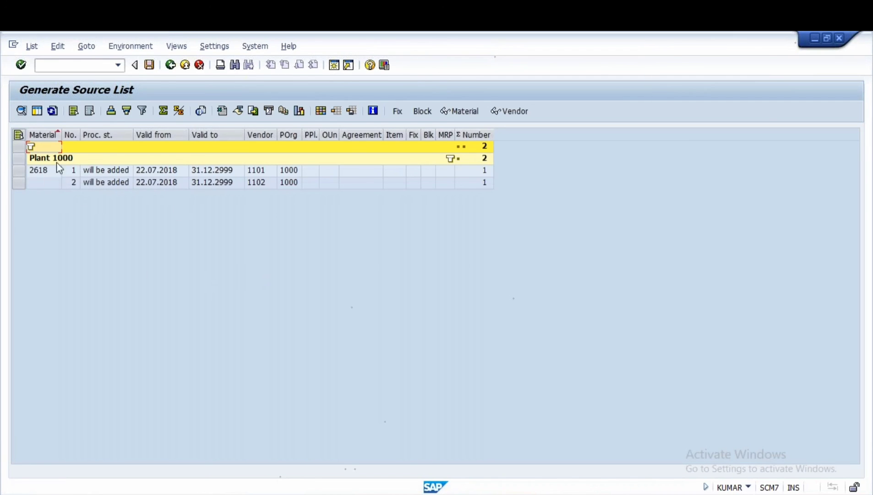
{"action": "left_click", "coordinate": [18, 135]}
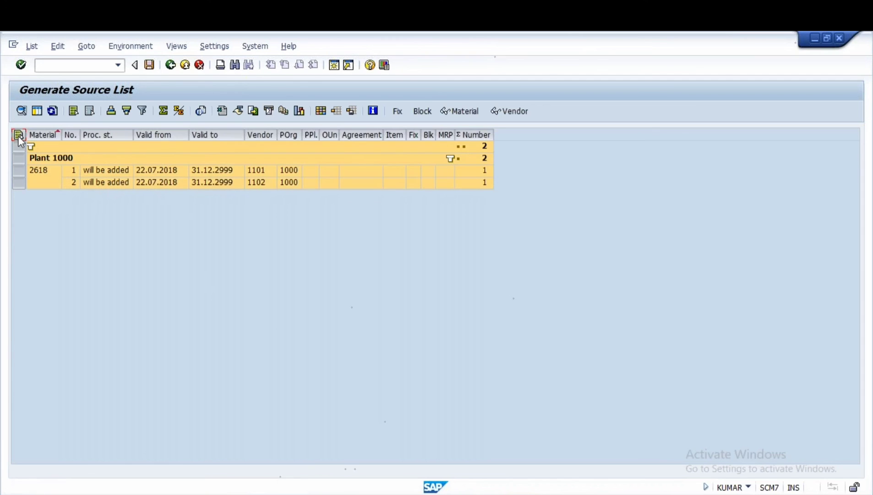
{"action": "left_click", "coordinate": [150, 65]}
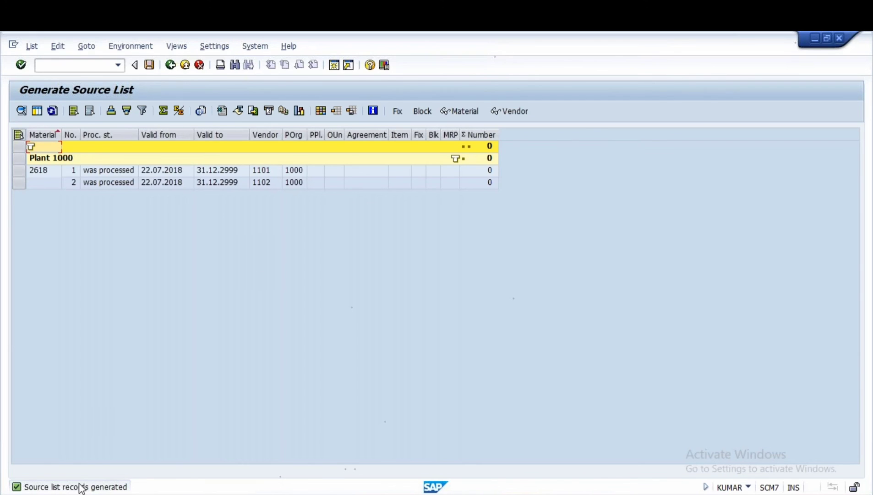
- Check the source list of material 2618 in plant 1000 in the Maintain Source List session
{"action": "mouse_move", "coordinate": [455, 493]}
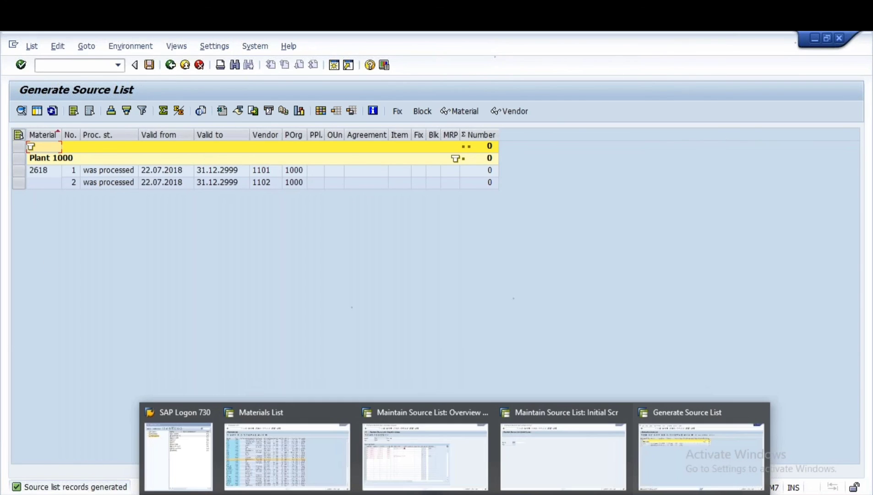
{"action": "left_click", "coordinate": [532, 441]}
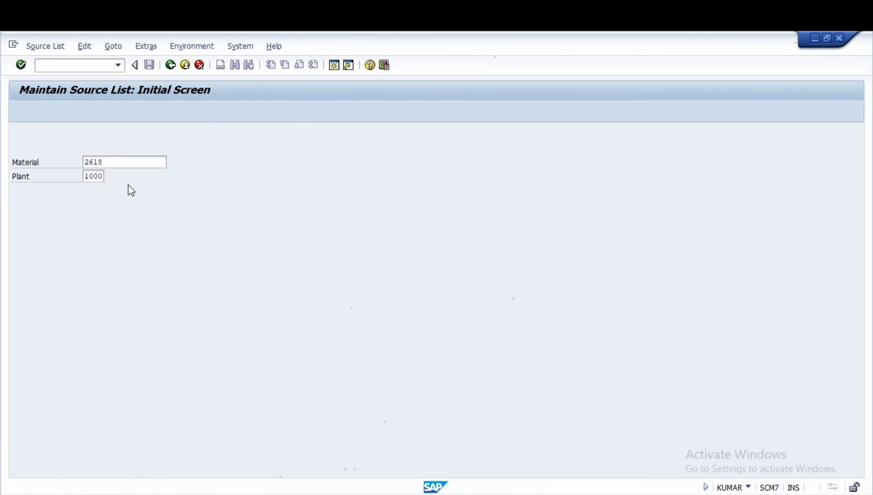
{"action": "key", "text": "Return"}
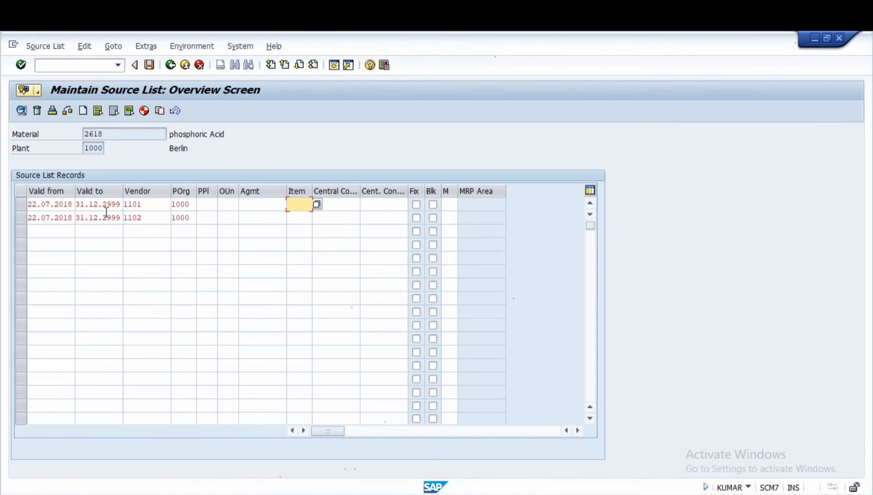
- Switch to the Source Determination presentation in PowerPoint and look at the slides following Creation of Source List
{"action": "left_click", "coordinate": [603, 492]}
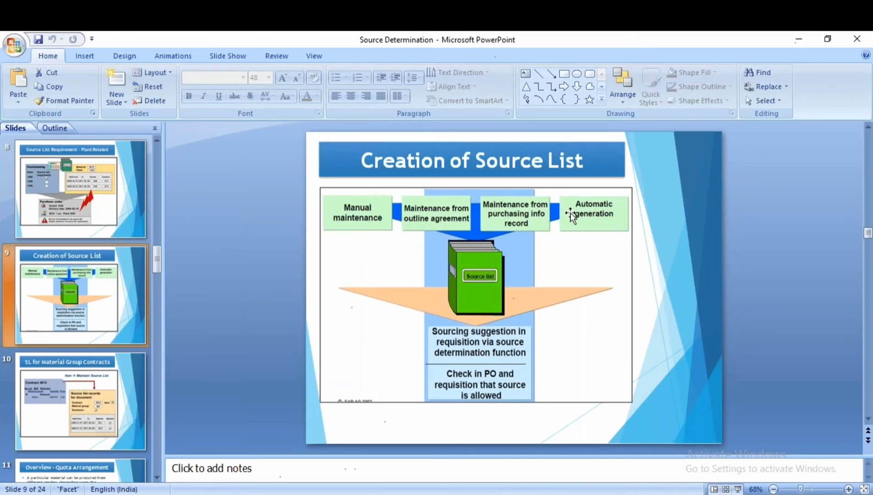
{"action": "scroll", "coordinate": [90, 349], "scroll_direction": "down", "scroll_amount": 1}
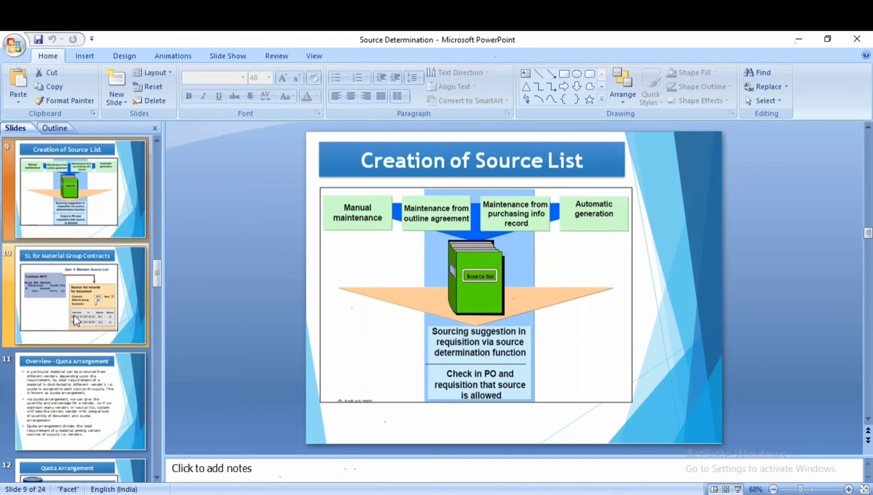